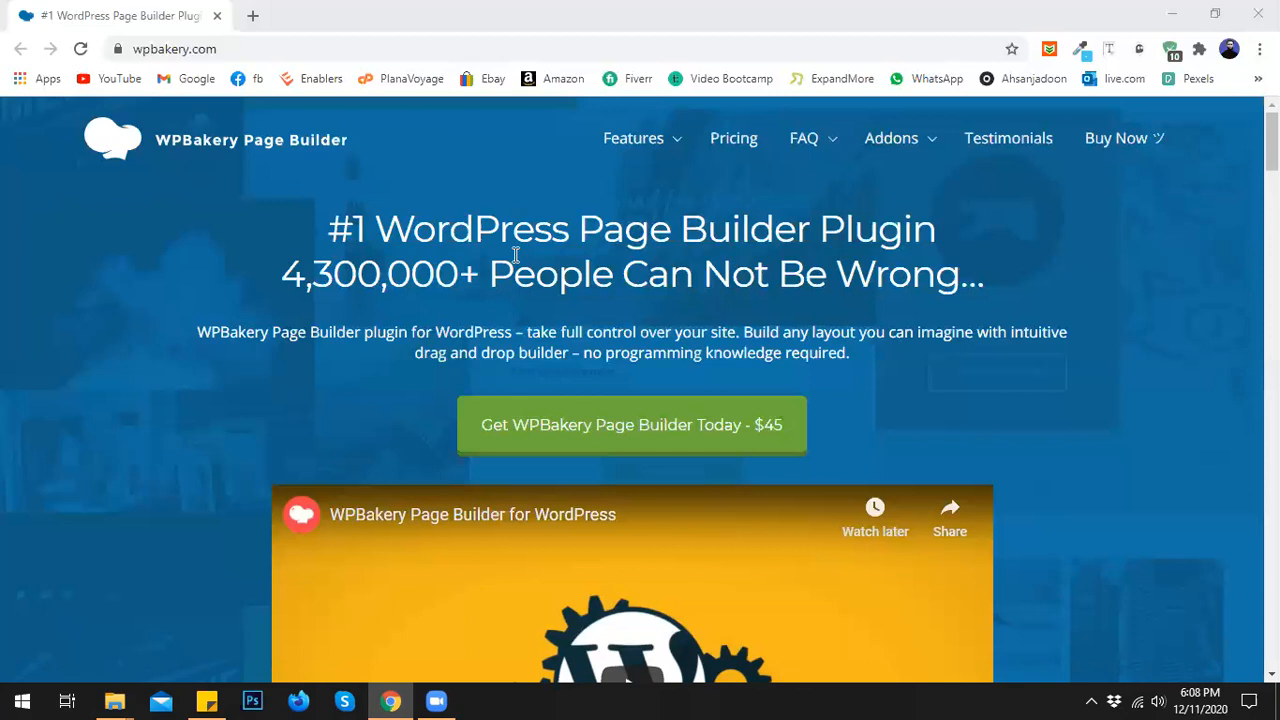
- Open the expand.pk/bootcamp site in a new browser tab
click(252, 15)
text(expand)
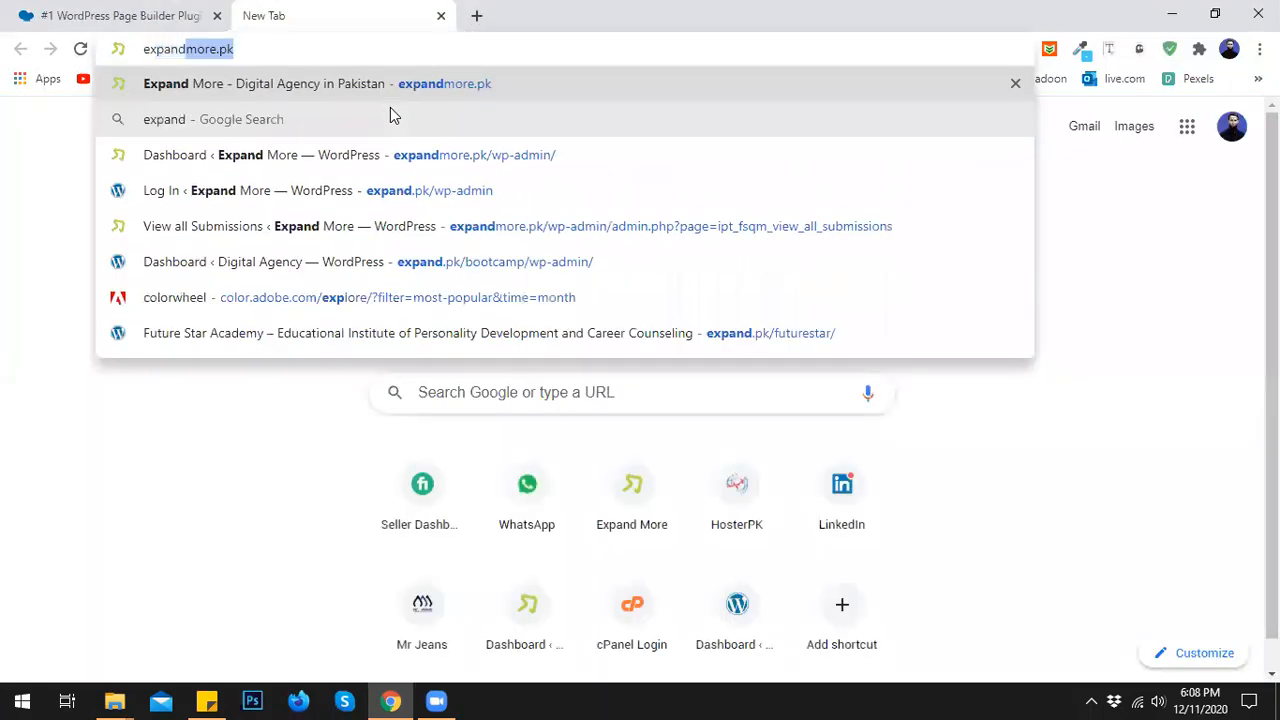
text(.pk)
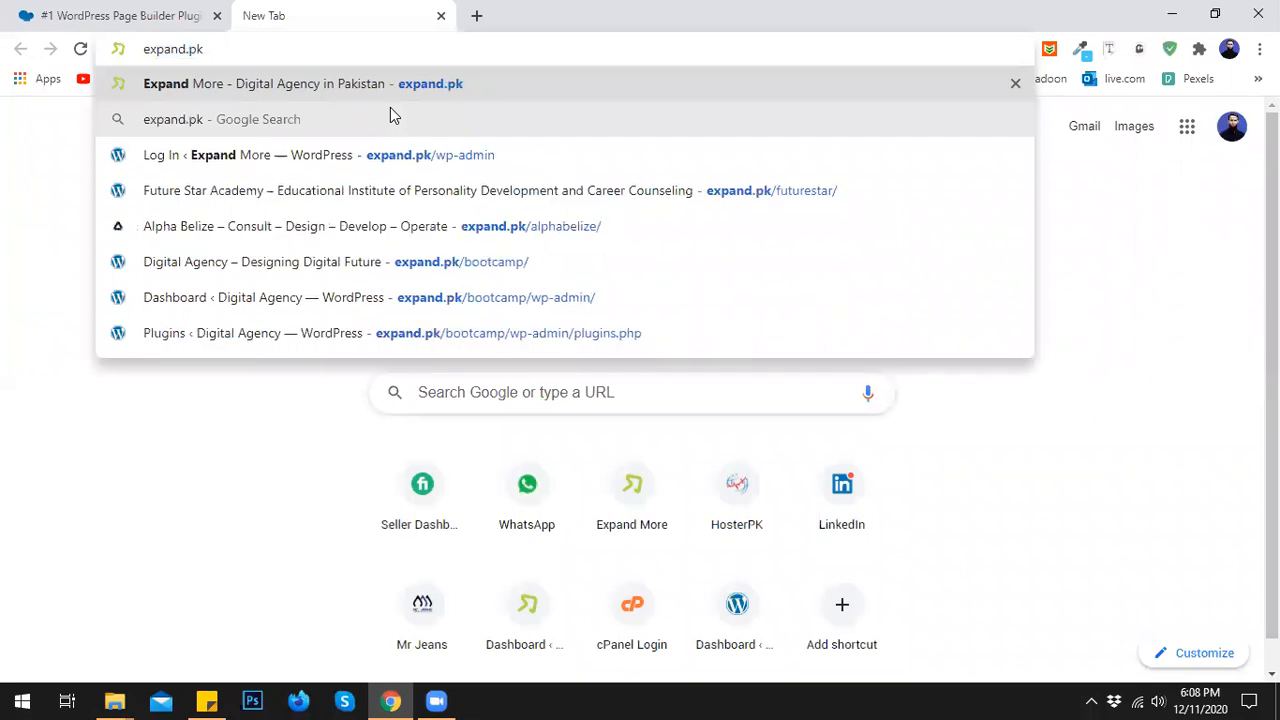
text(/boot)
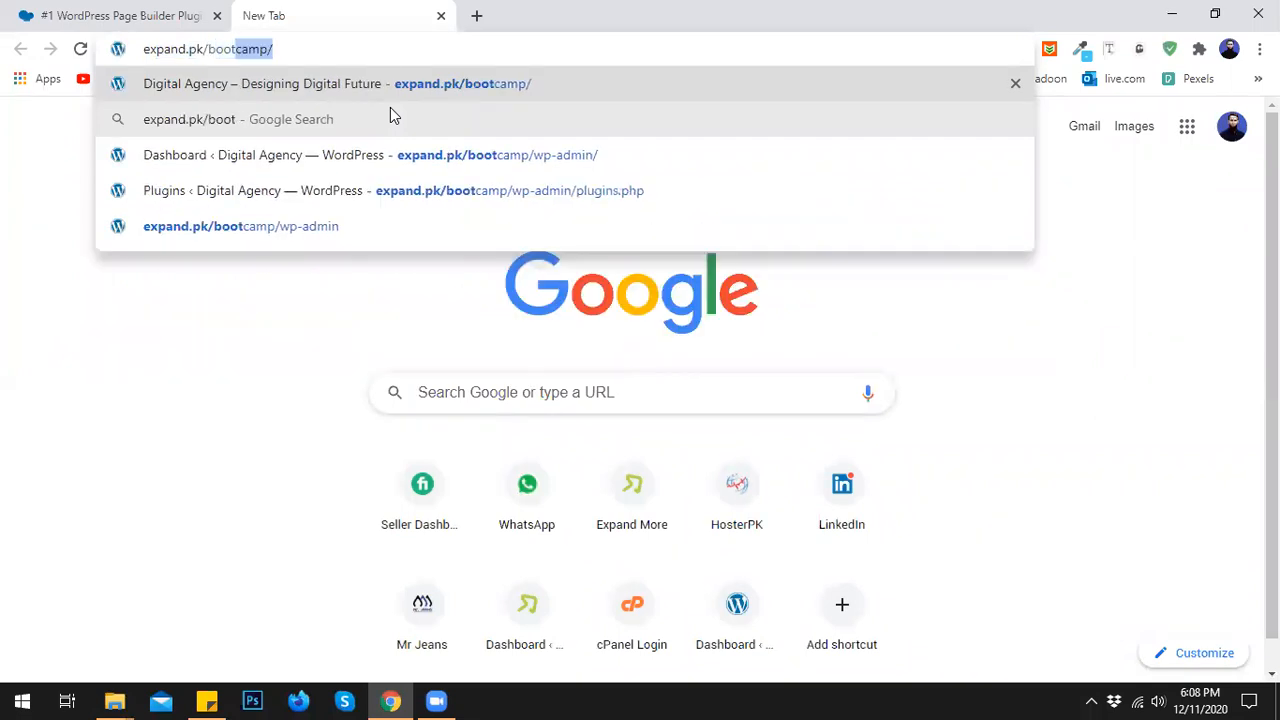
key(Return)
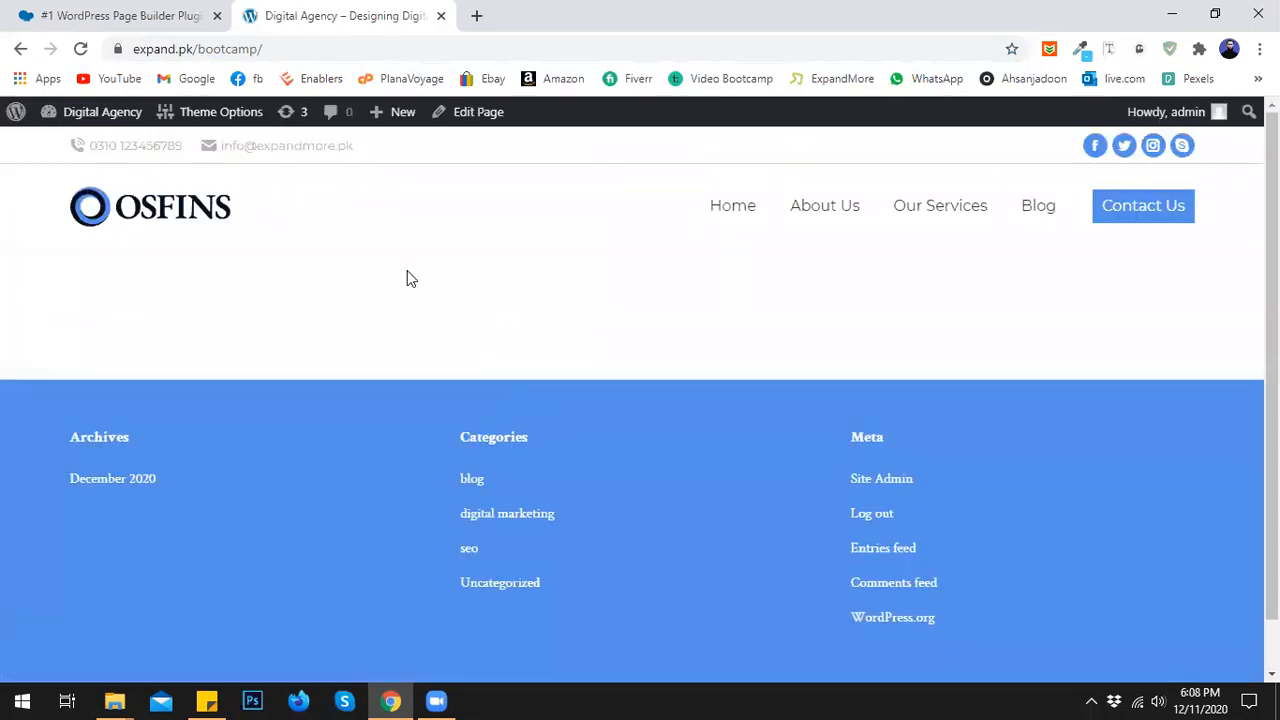
- Go to the site's WordPress dashboard and open the list of installed plugins
mouse_move(100, 112)
click(45, 168)
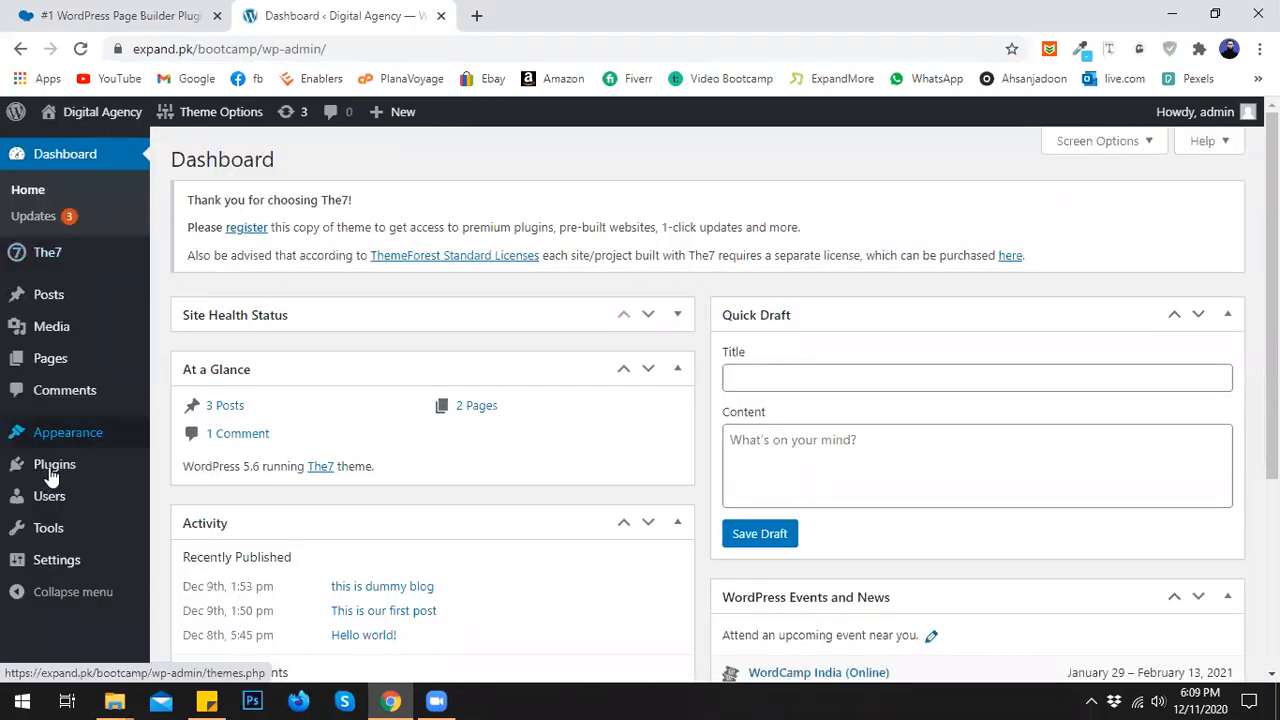
mouse_move(45, 468)
click(185, 472)
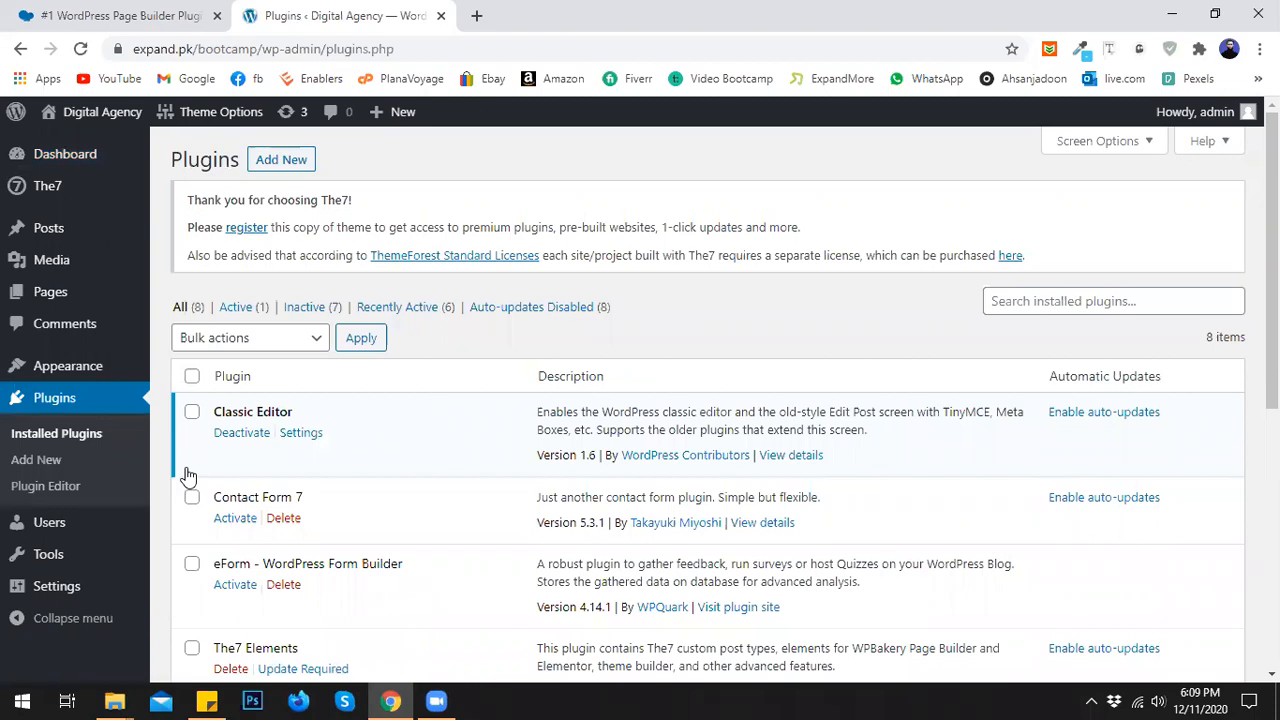
- Bulk-activate The7 Elements, The7 Ultimate Addons for WPBakery Page Builder, The7 WPBakery Page Builder and WPBakery Page Builder (Visual Composer) Clipboard
scroll(440, 465, down, 4)
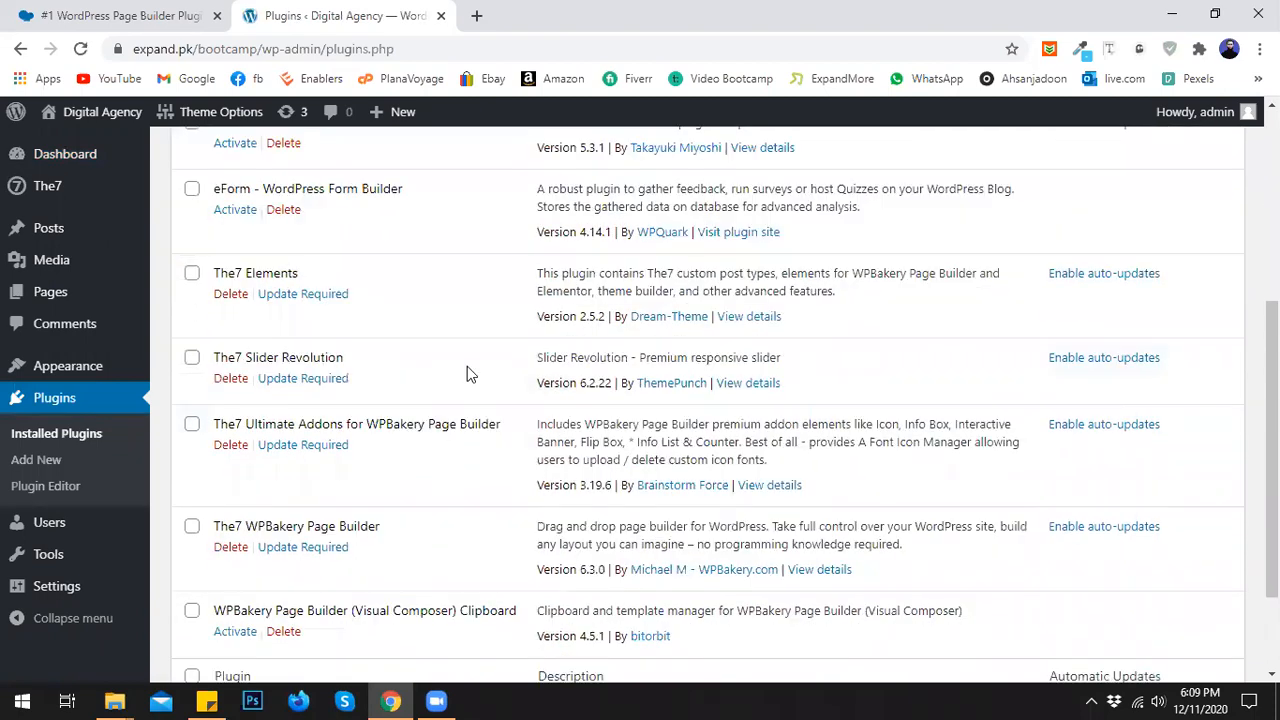
click(191, 273)
scroll(192, 310, down, 1)
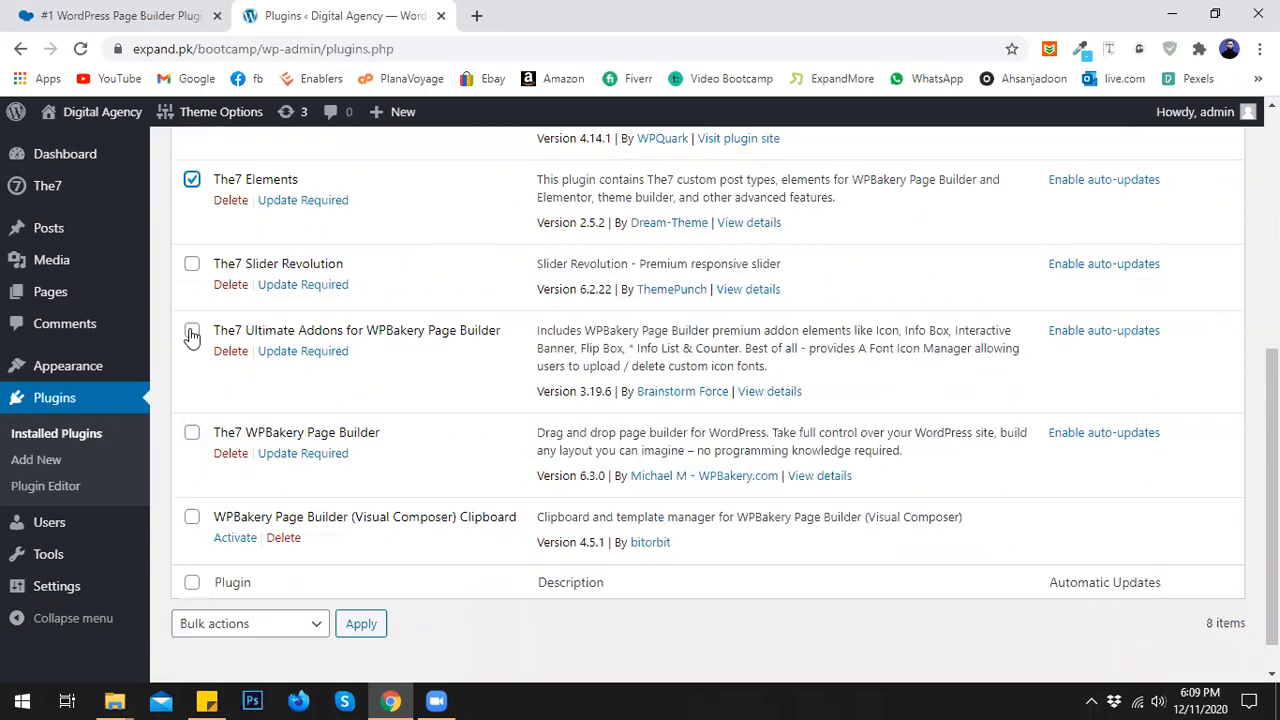
click(192, 334)
scroll(191, 332, down, 1)
click(191, 390)
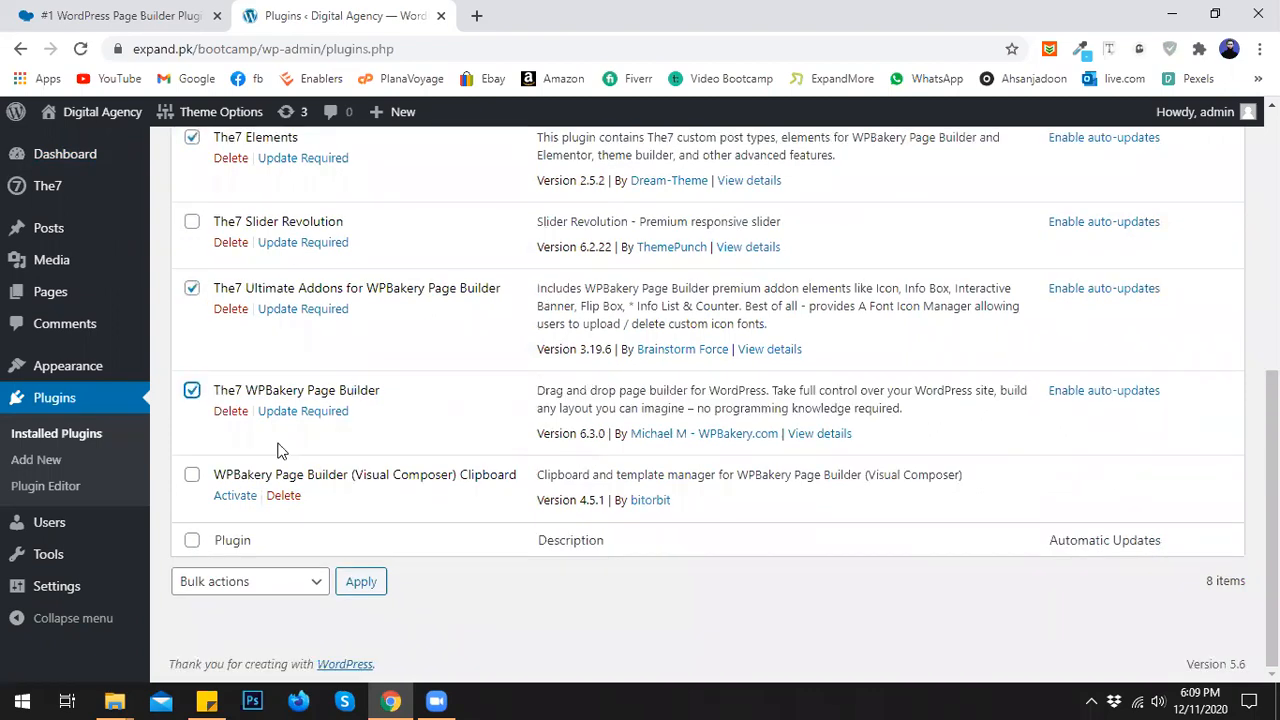
click(192, 475)
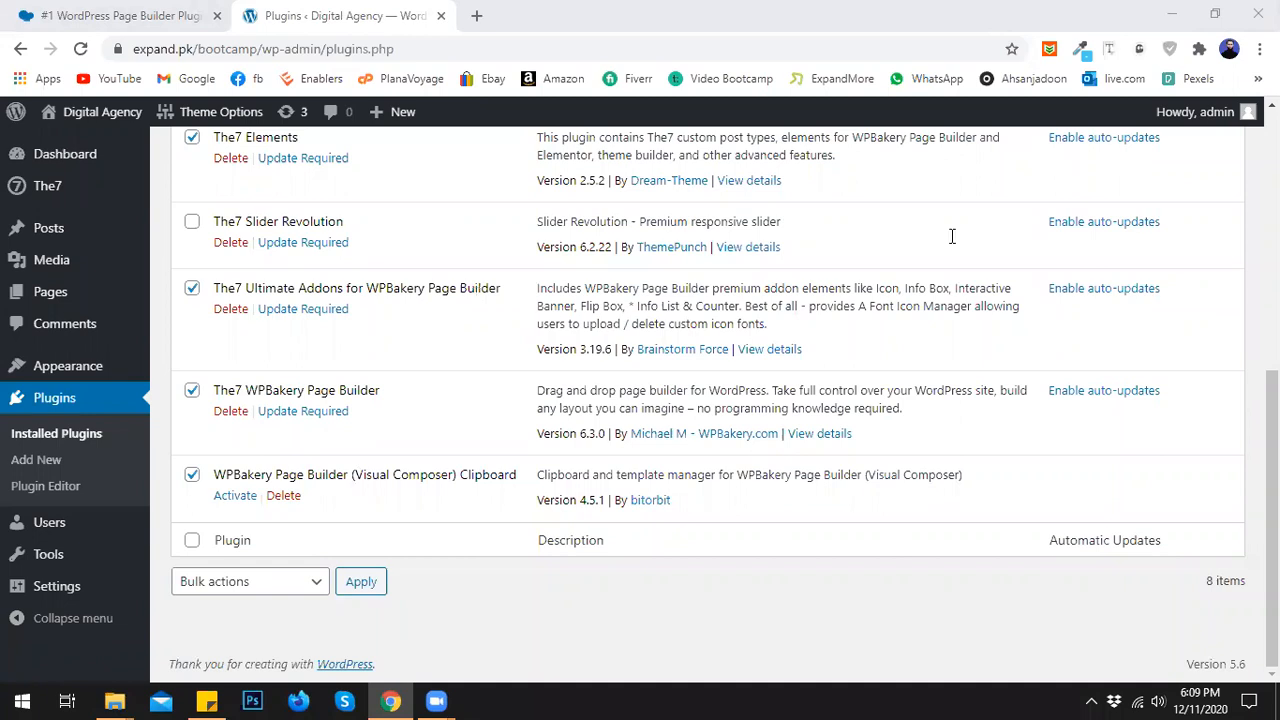
click(279, 586)
click(253, 463)
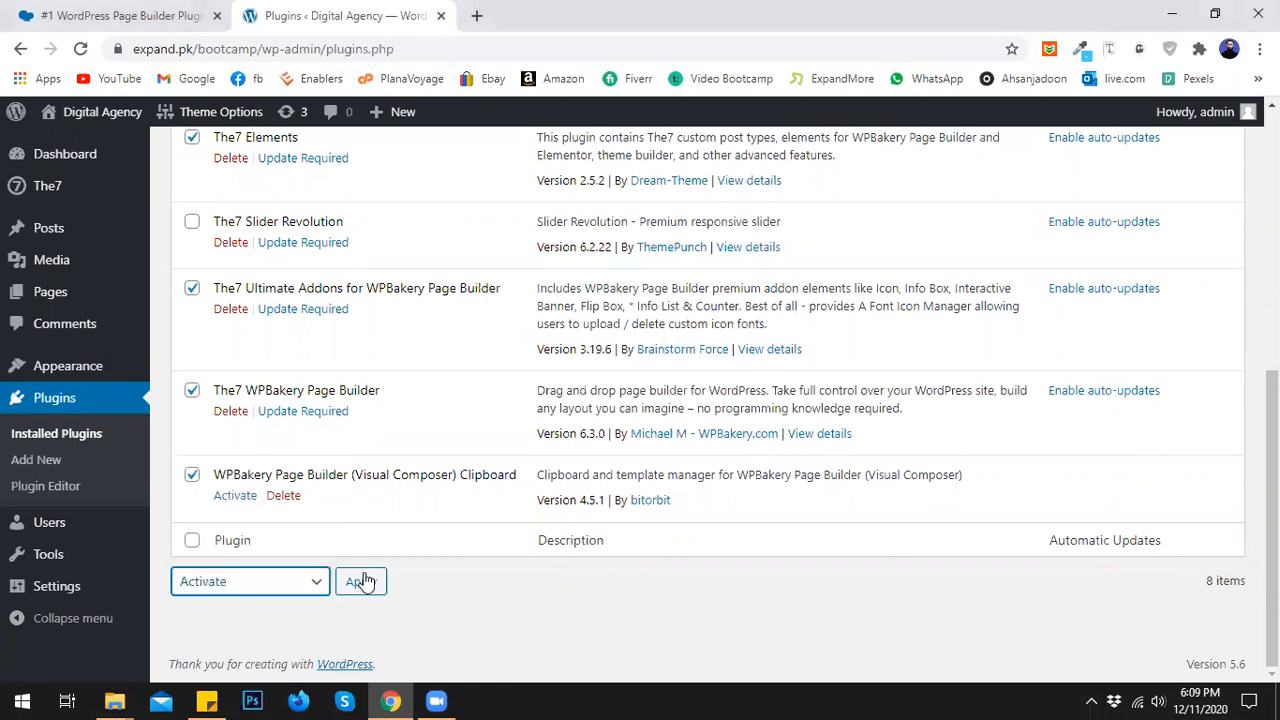
click(361, 581)
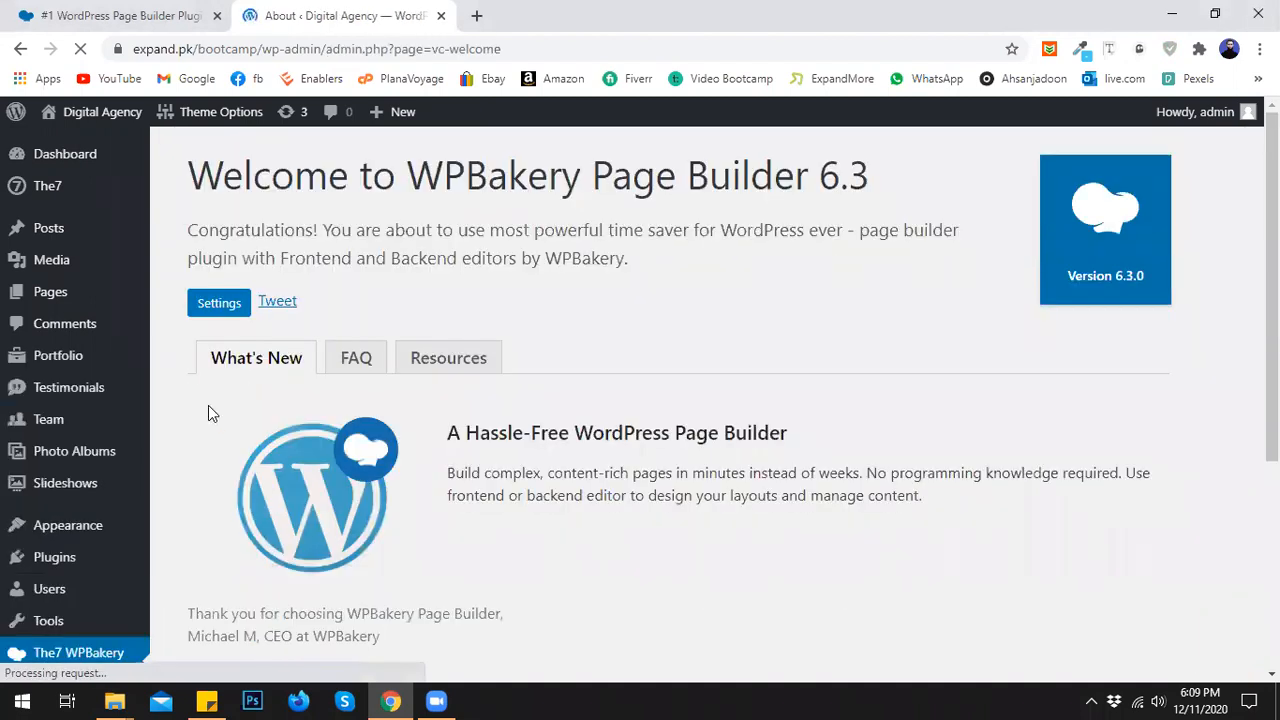
- Return to the dashboard and check the admin entries for The7 WPBakery Page Builder and The7 Ultimate
click(54, 160)
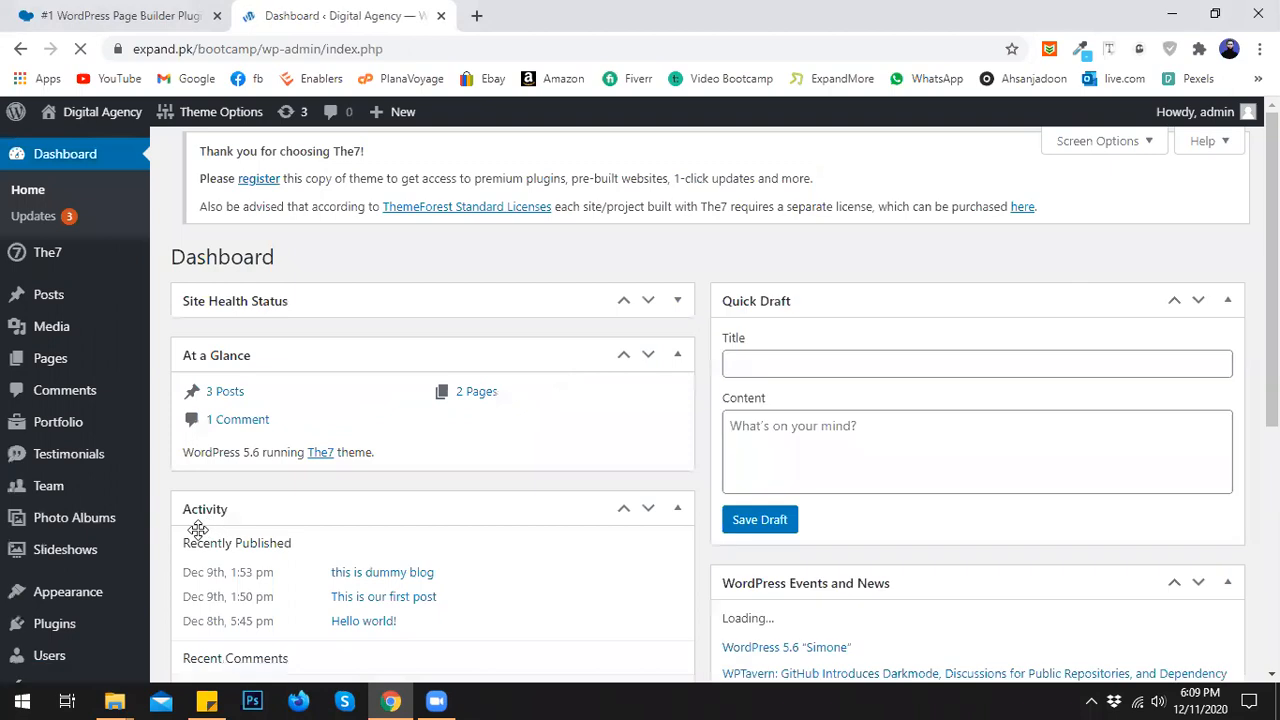
scroll(125, 570, down, 3)
mouse_move(62, 543)
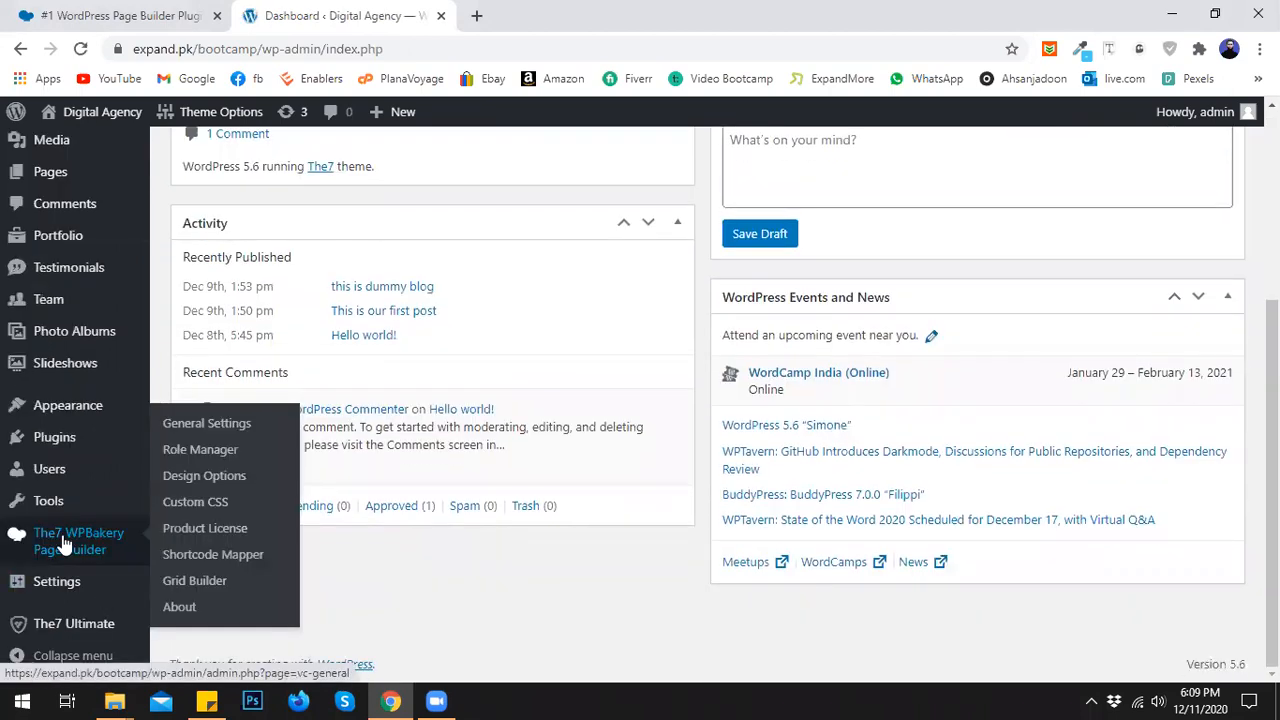
mouse_move(66, 628)
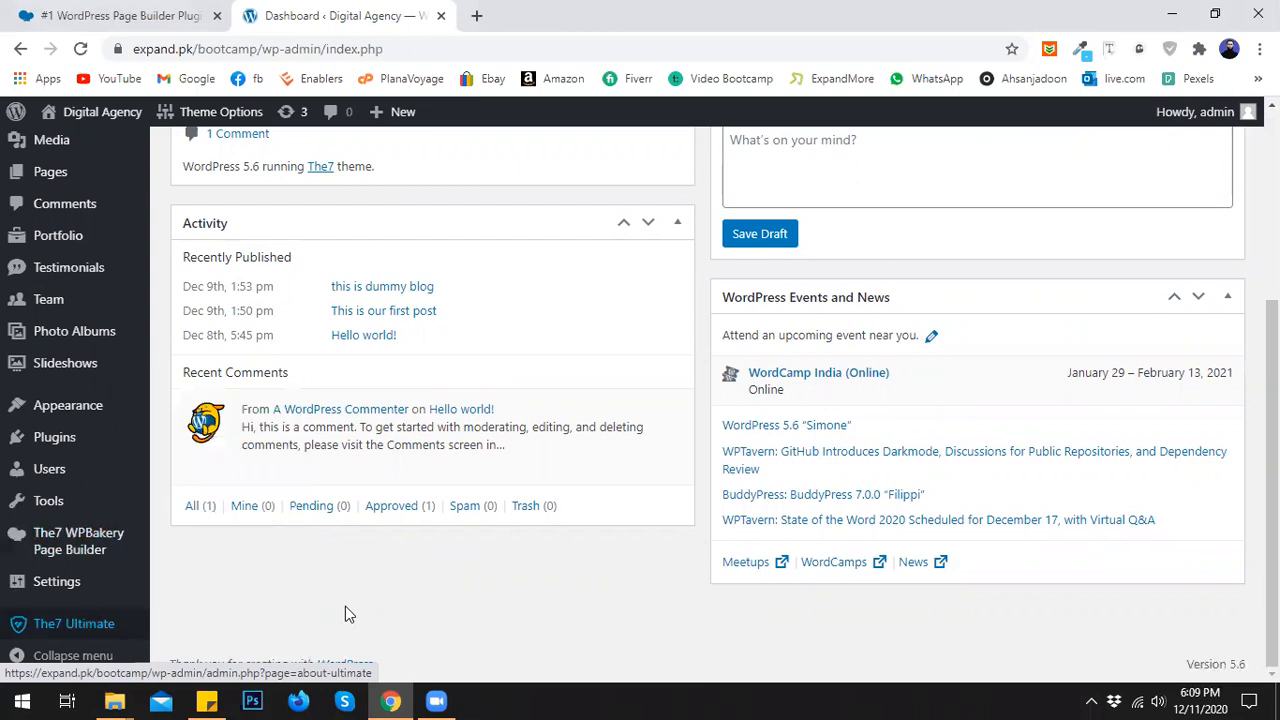
- Open the Home front page for editing from the list of all pages
scroll(257, 372, up, 2)
mouse_move(89, 366)
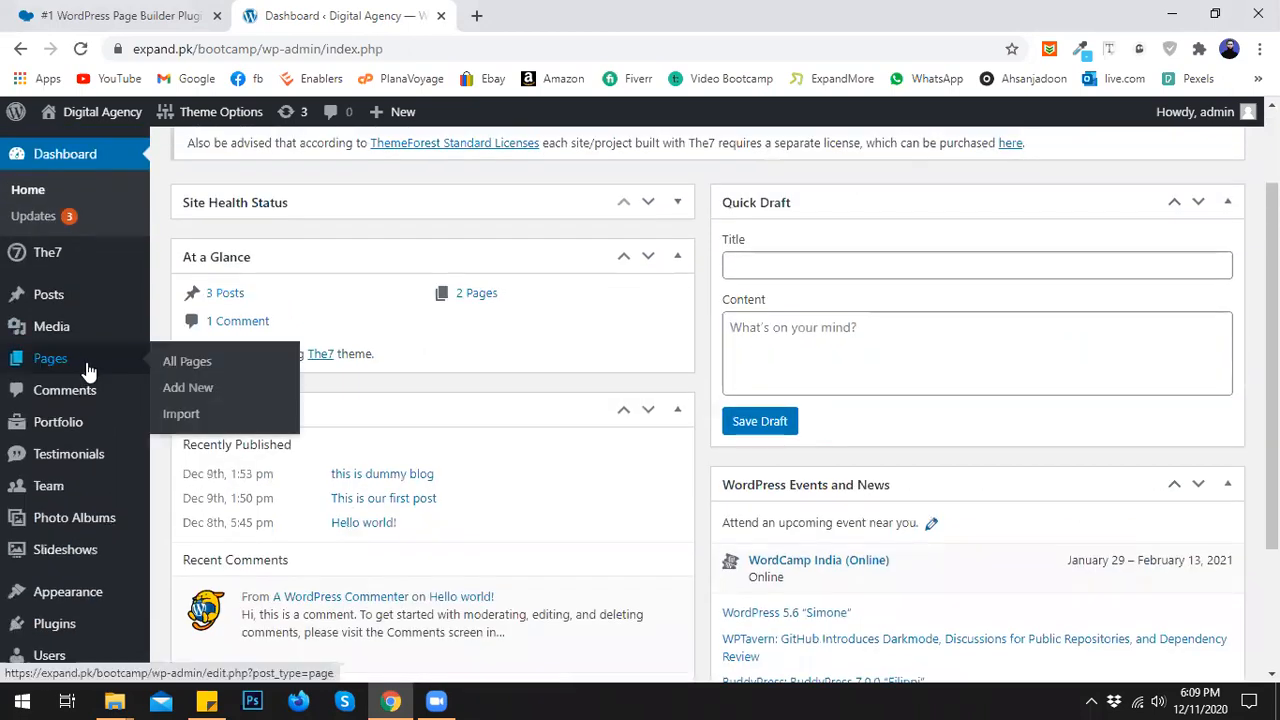
click(174, 373)
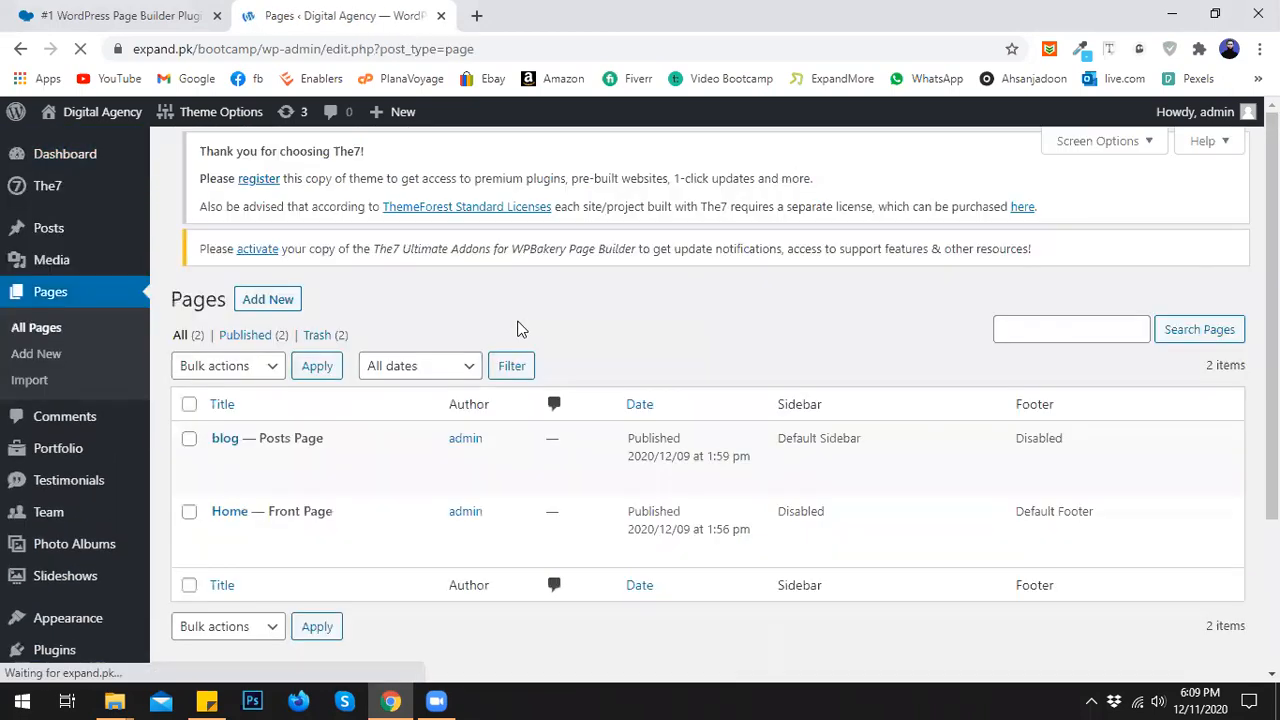
scroll(229, 460, down, 1)
click(226, 468)
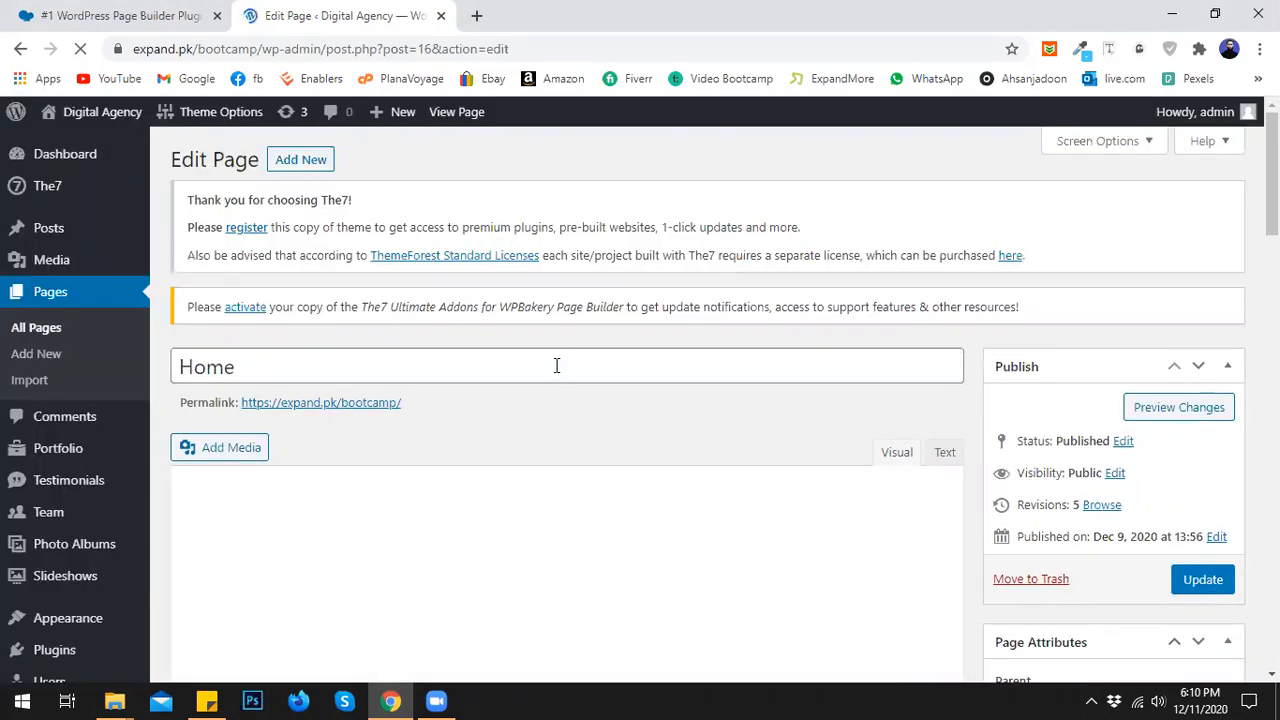
- Switch the Home page editor to classic mode and back to the WPBakery backend editor
scroll(559, 370, down, 1)
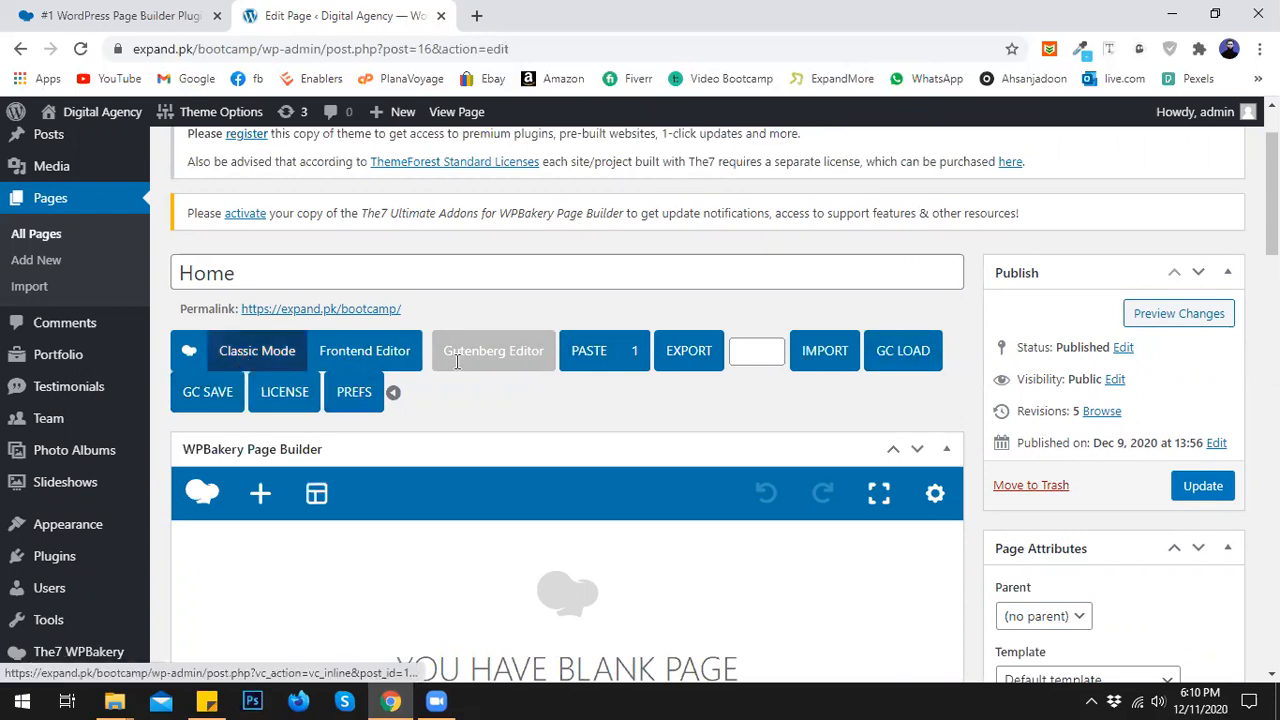
scroll(458, 368, down, 3)
scroll(458, 368, up, 3)
click(252, 345)
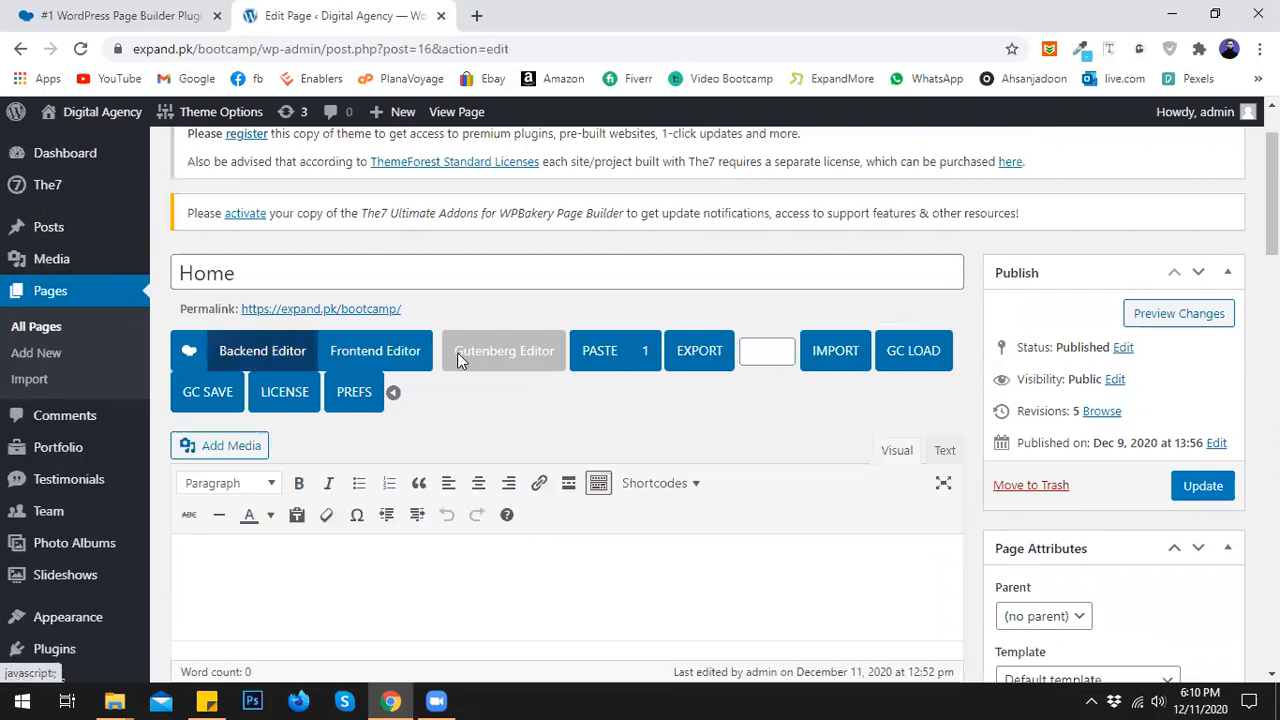
scroll(406, 466, down, 2)
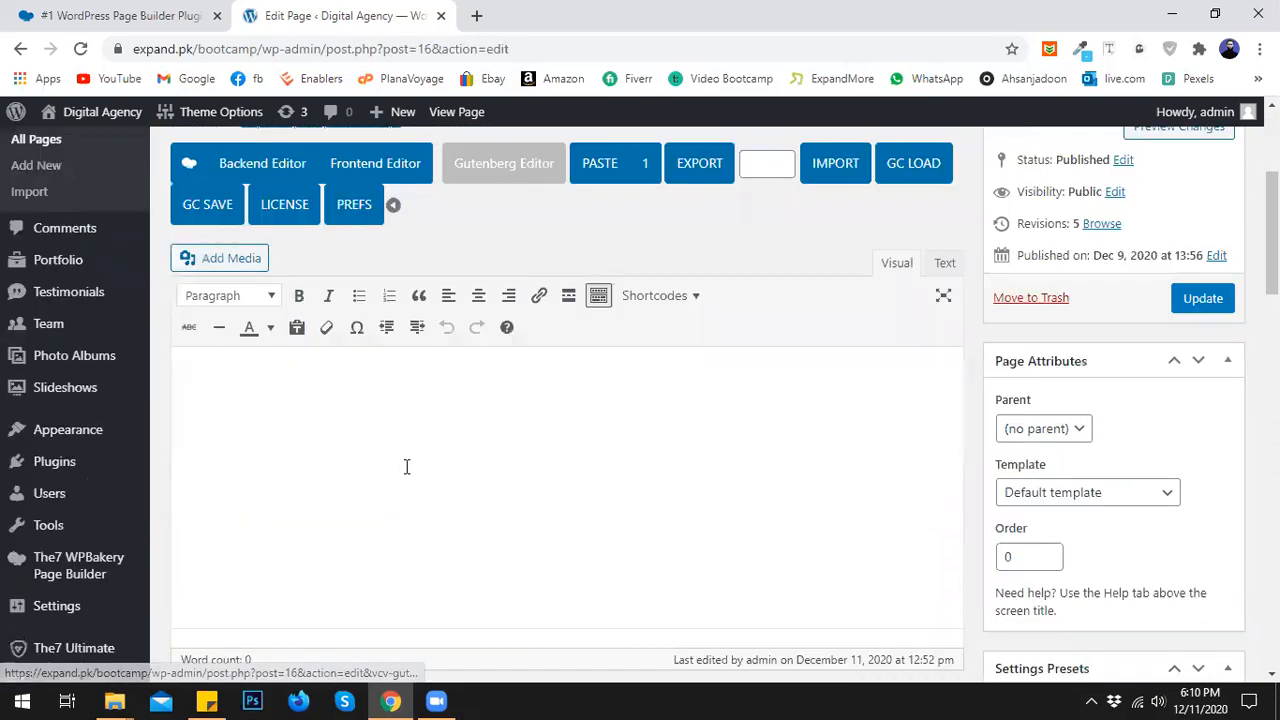
click(255, 176)
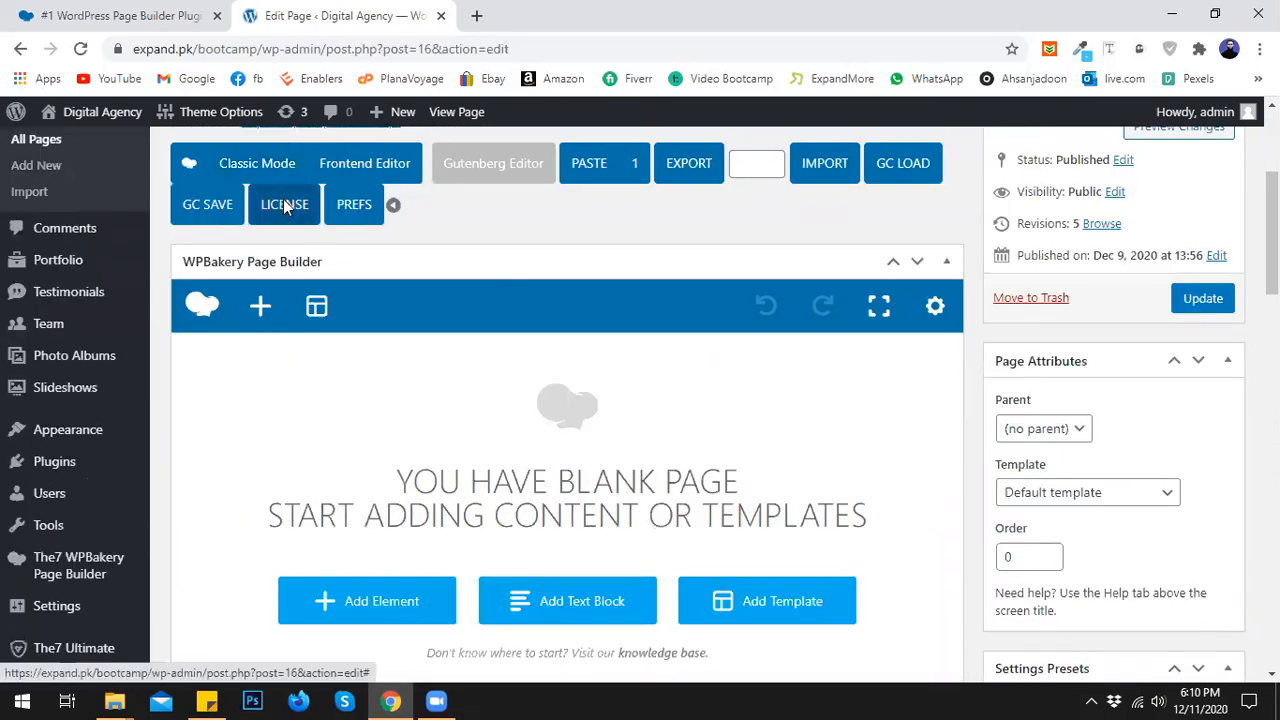
click(265, 165)
click(270, 168)
- Examine the Home page's content options and its header, preset, sidebar, footer and padding settings
scroll(415, 500, down, 2)
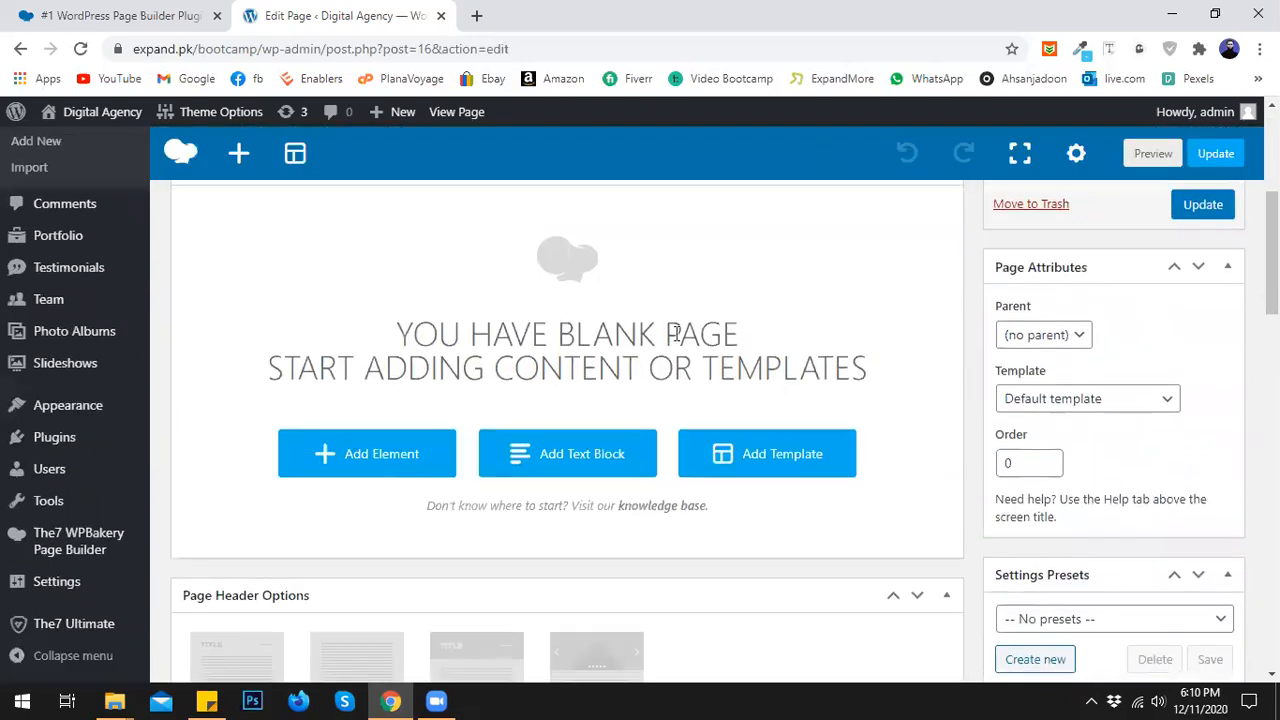
scroll(368, 358, down, 4)
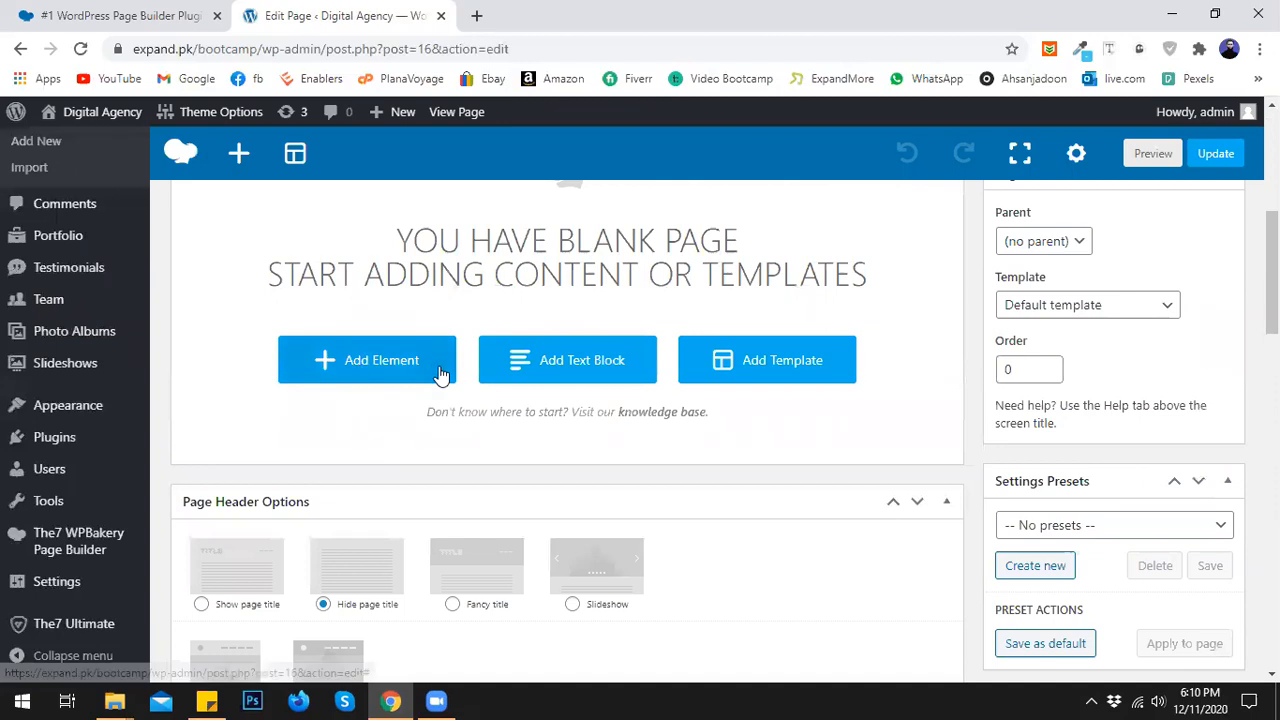
scroll(443, 394, up, 4)
scroll(446, 386, down, 1)
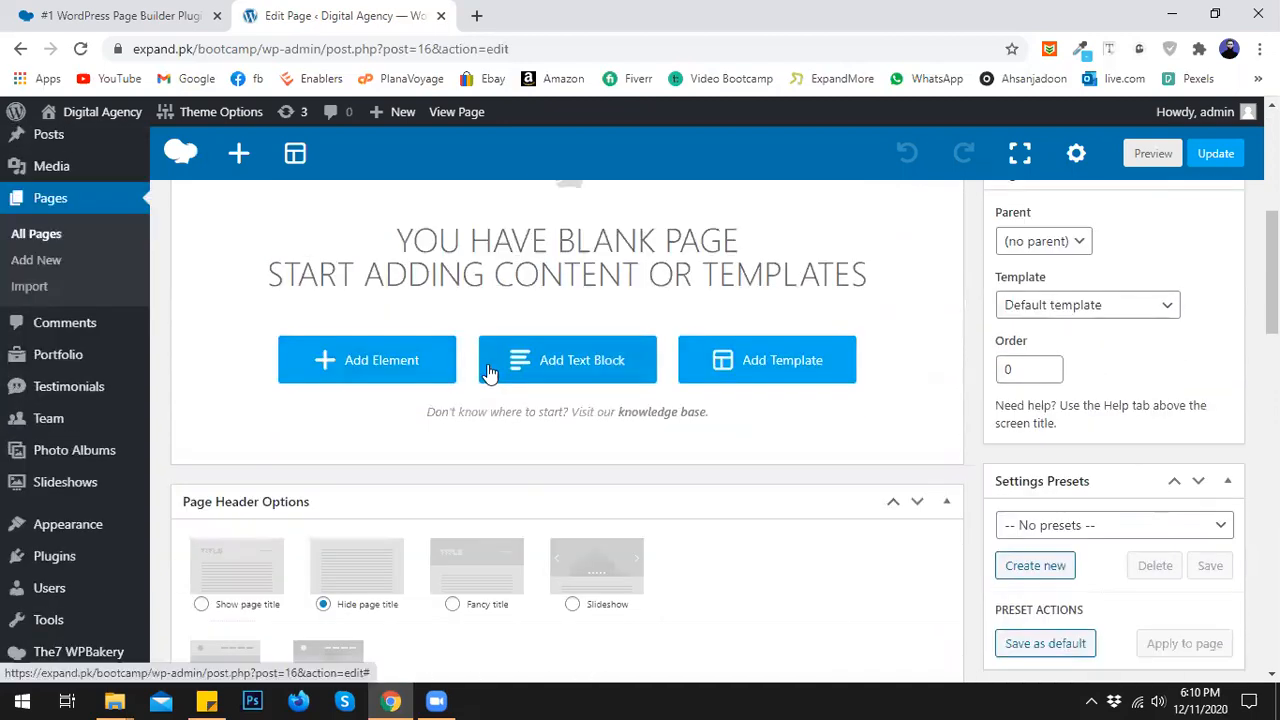
scroll(516, 370, down, 3)
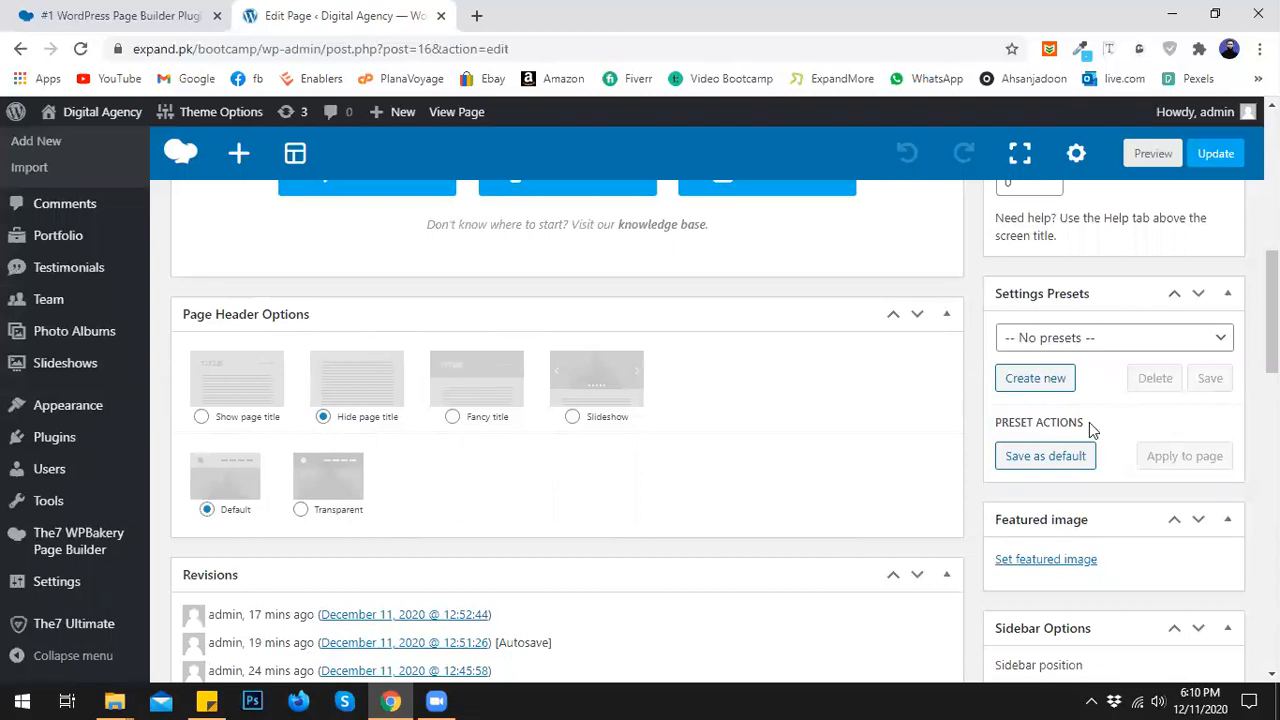
scroll(1089, 422, down, 5)
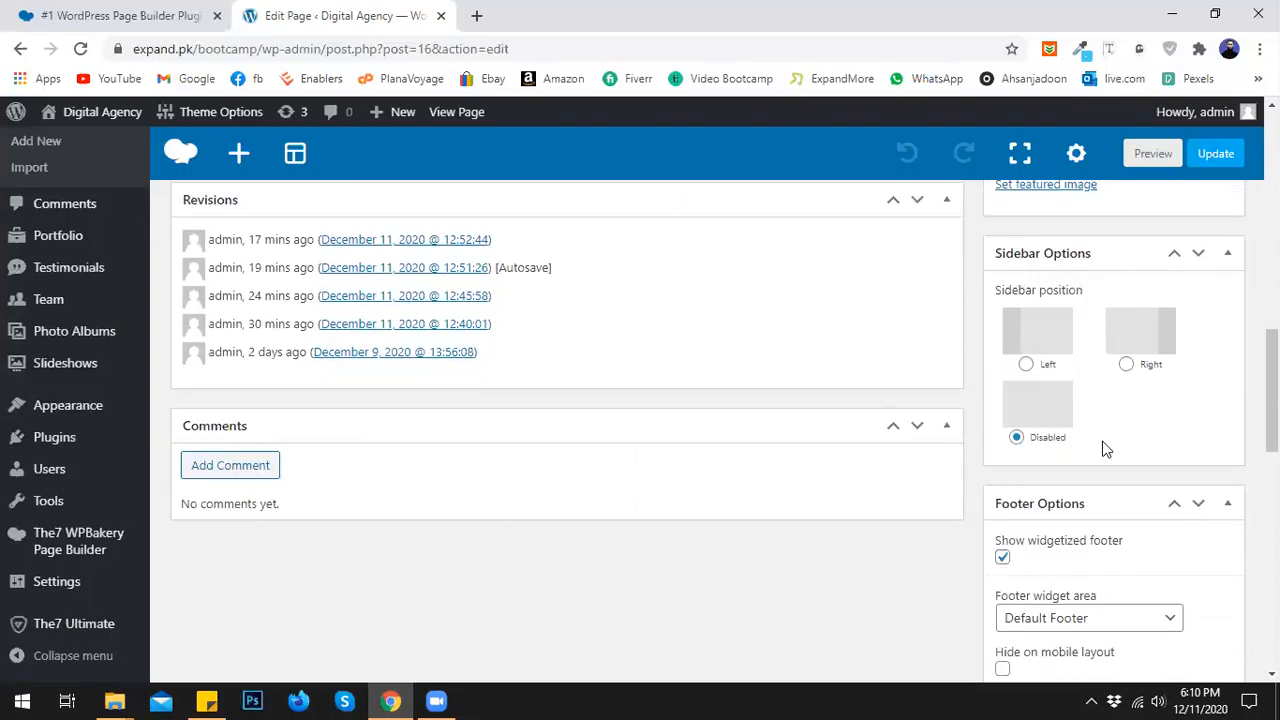
scroll(1100, 440, down, 6)
scroll(1060, 290, up, 2)
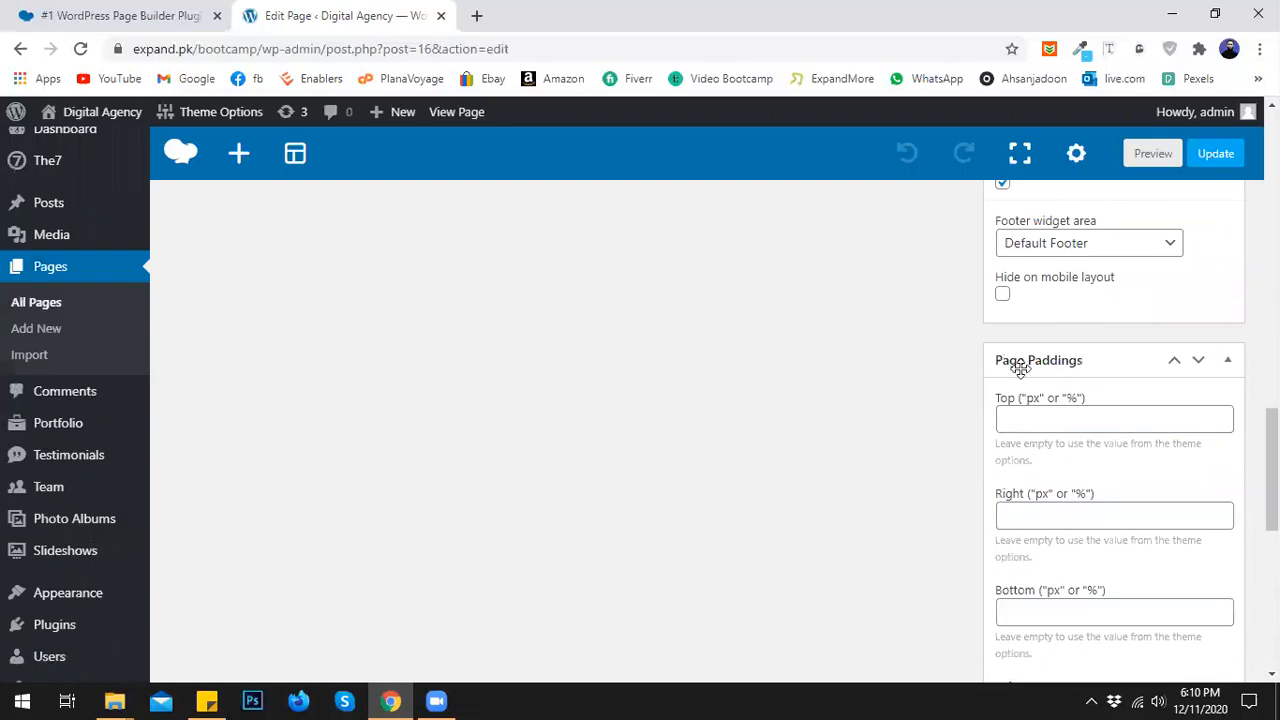
scroll(1076, 385, down, 5)
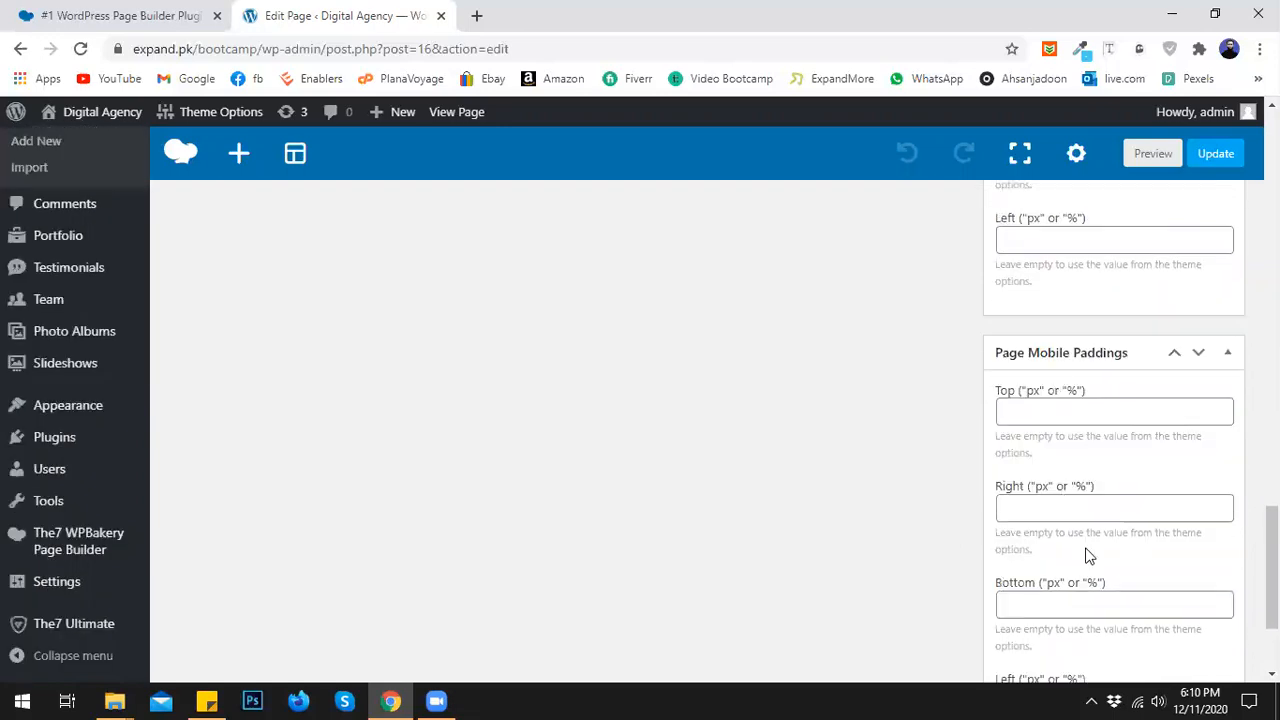
scroll(1048, 530, up, 6)
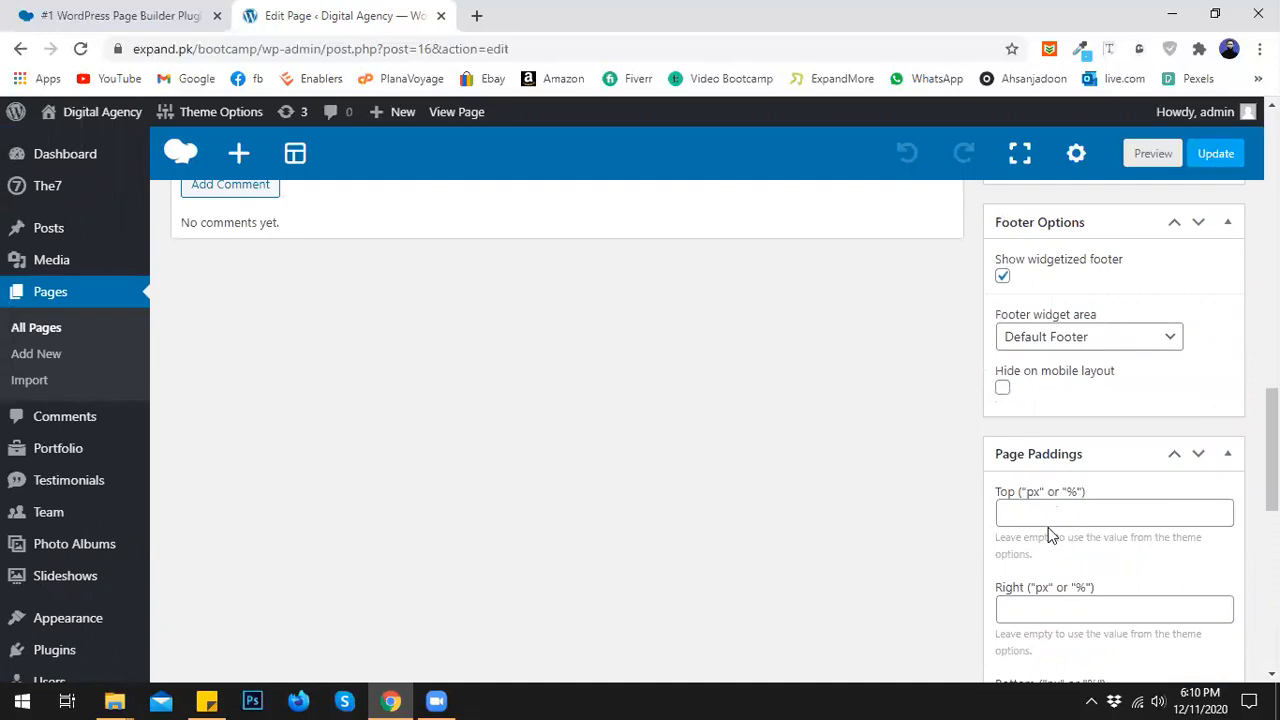
scroll(1048, 527, up, 6)
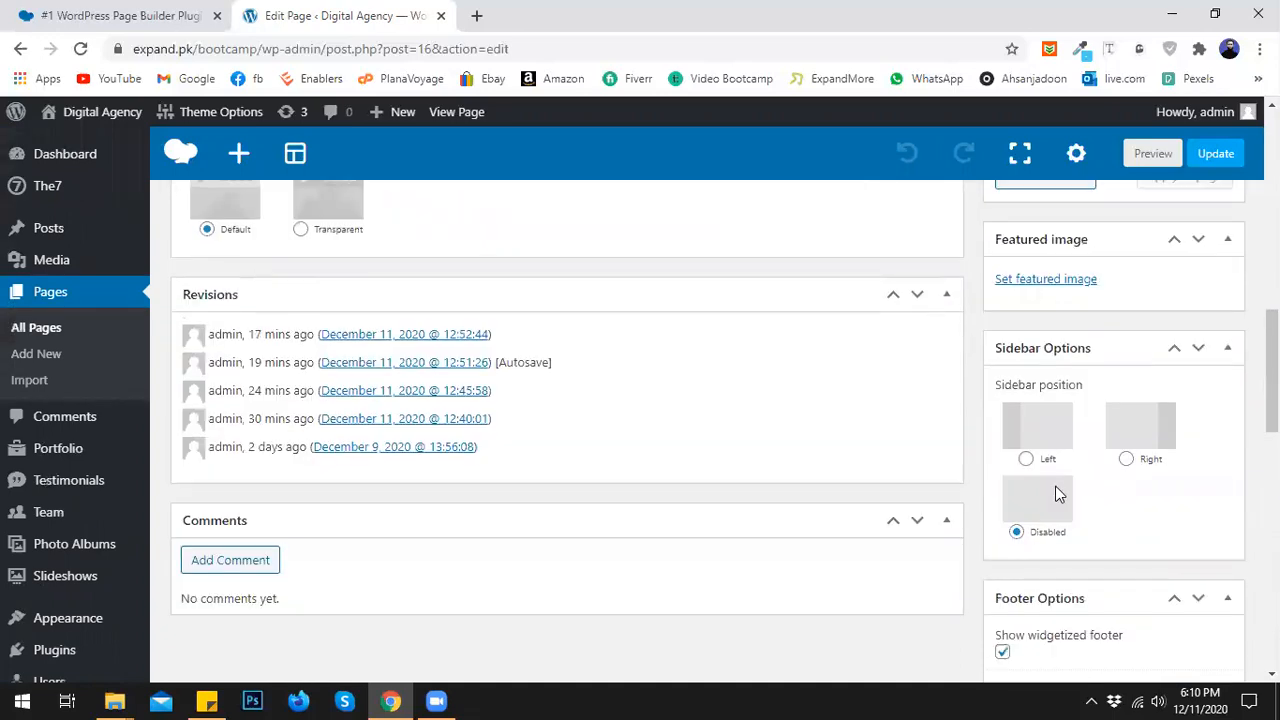
scroll(475, 405, up, 3)
scroll(443, 431, down, 1)
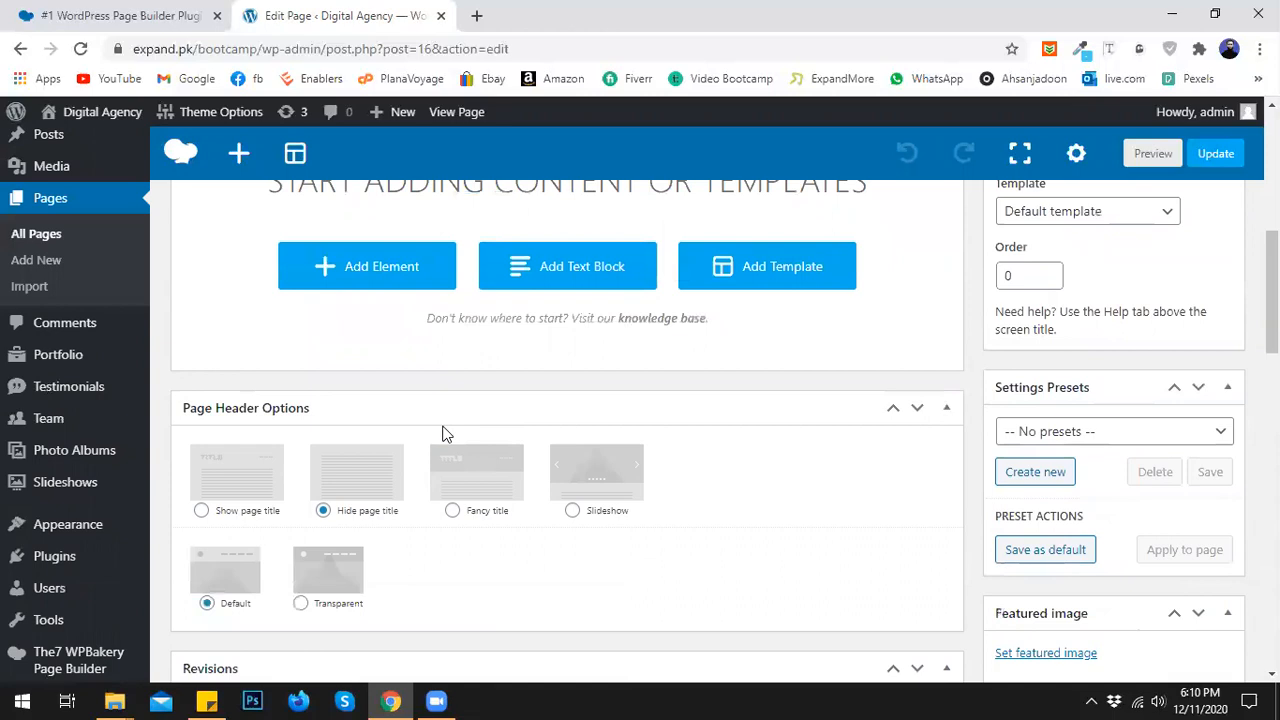
scroll(446, 431, up, 1)
scroll(463, 433, up, 2)
scroll(470, 380, down, 2)
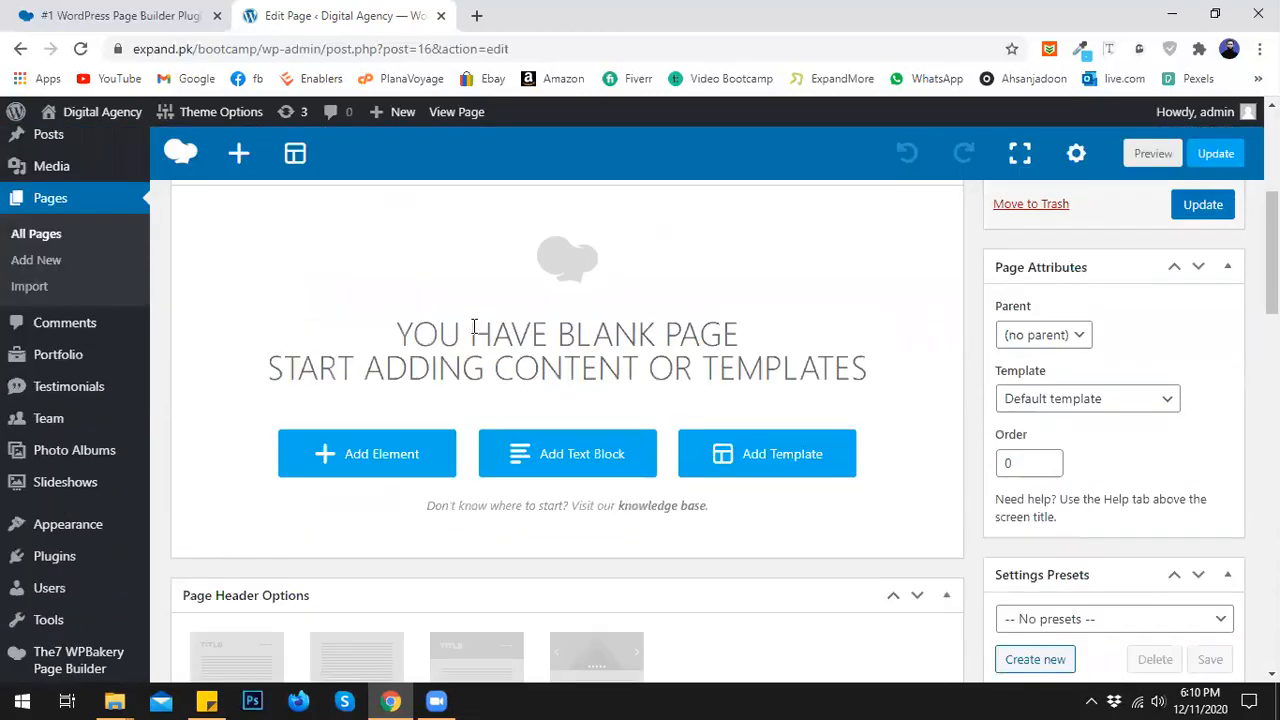
- Set the Home page's header option to Show page title and preview the page
scroll(440, 372, down, 1)
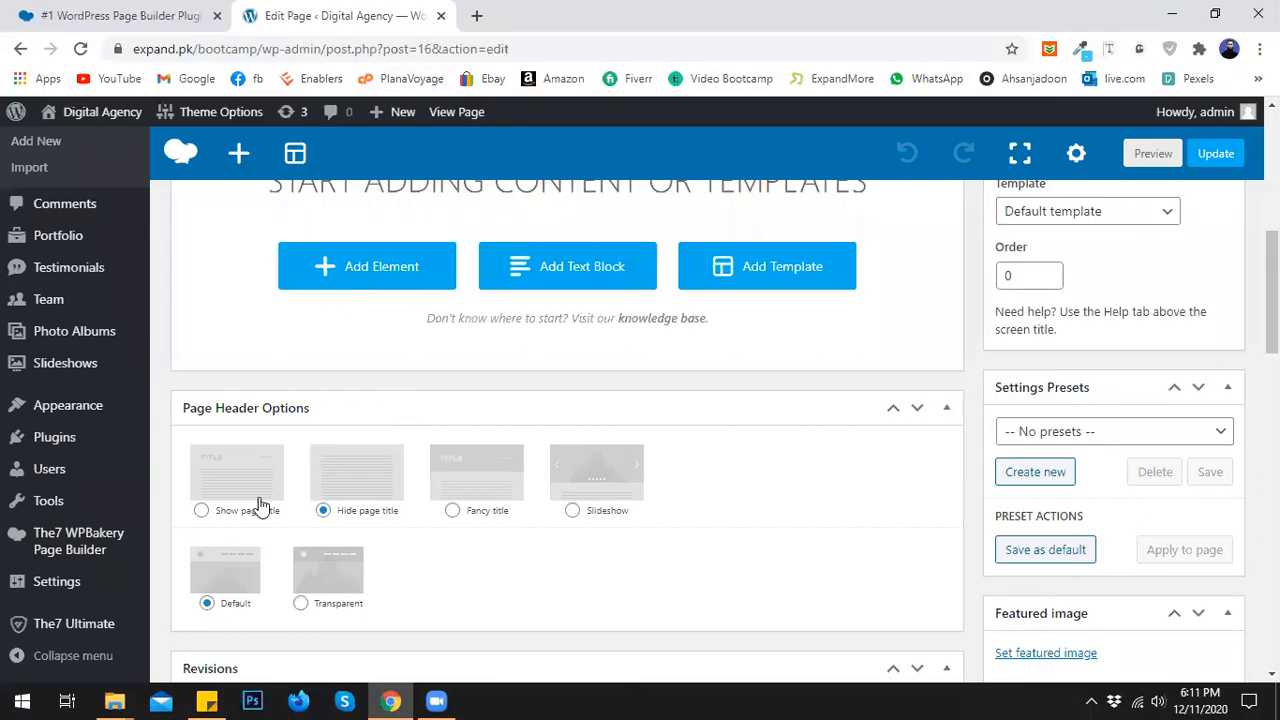
click(243, 500)
click(1153, 153)
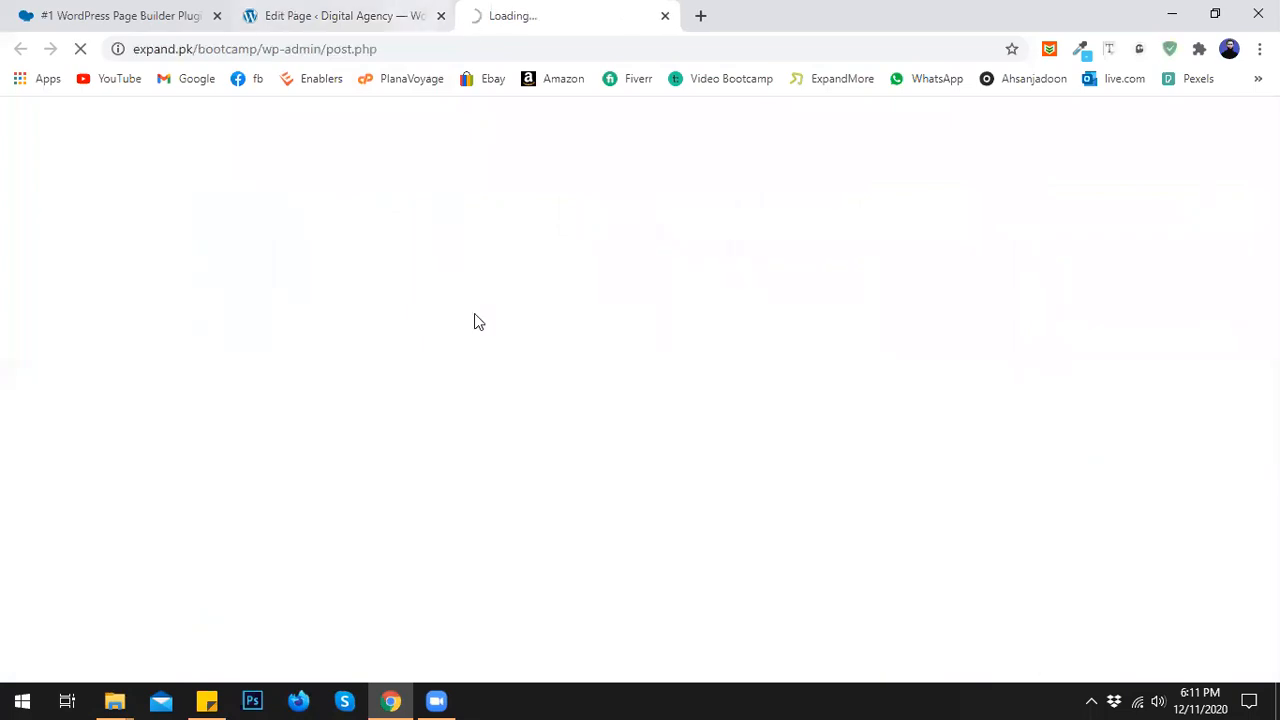
- Update the Home page with its page title shown and reload the live page to check the header
click(363, 14)
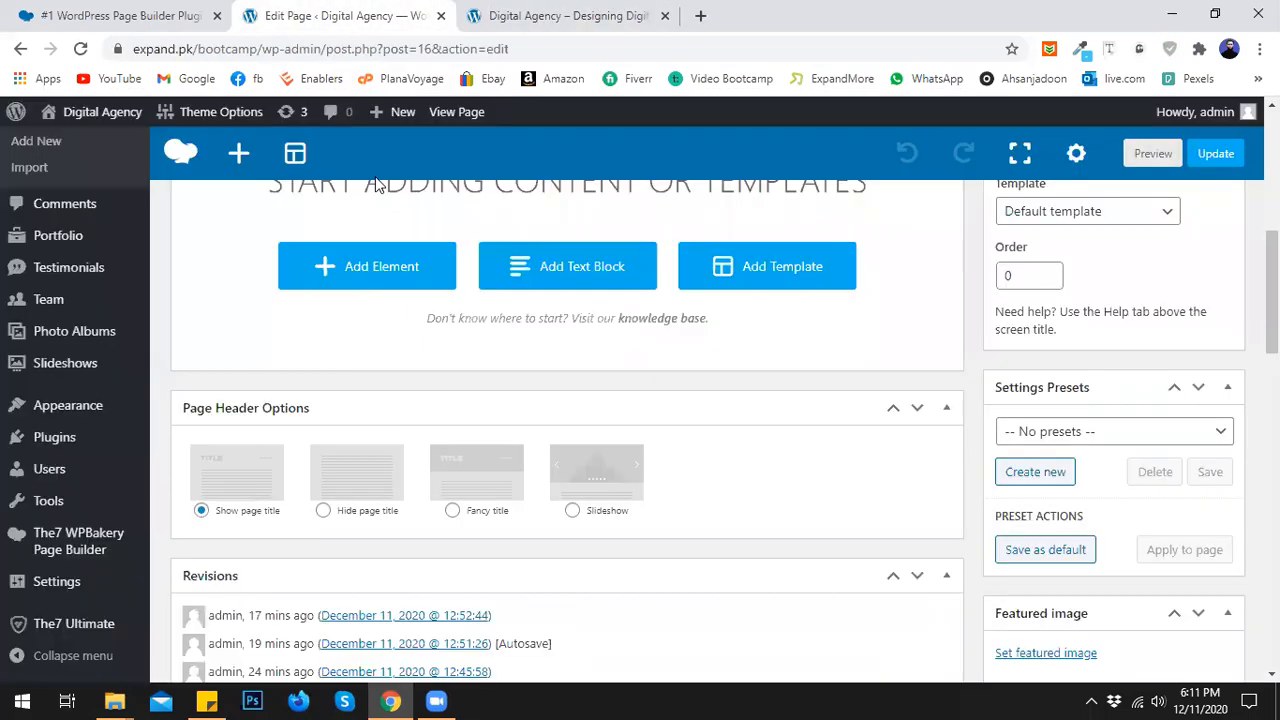
click(506, 14)
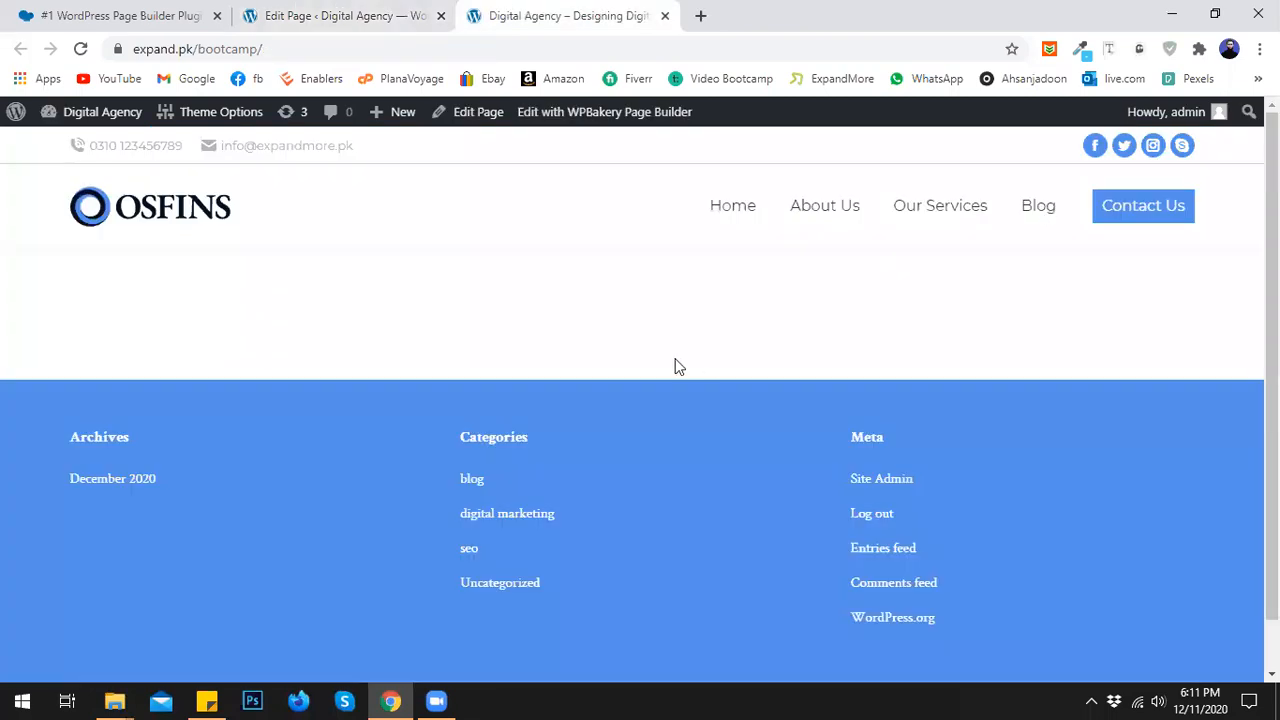
click(352, 12)
click(477, 12)
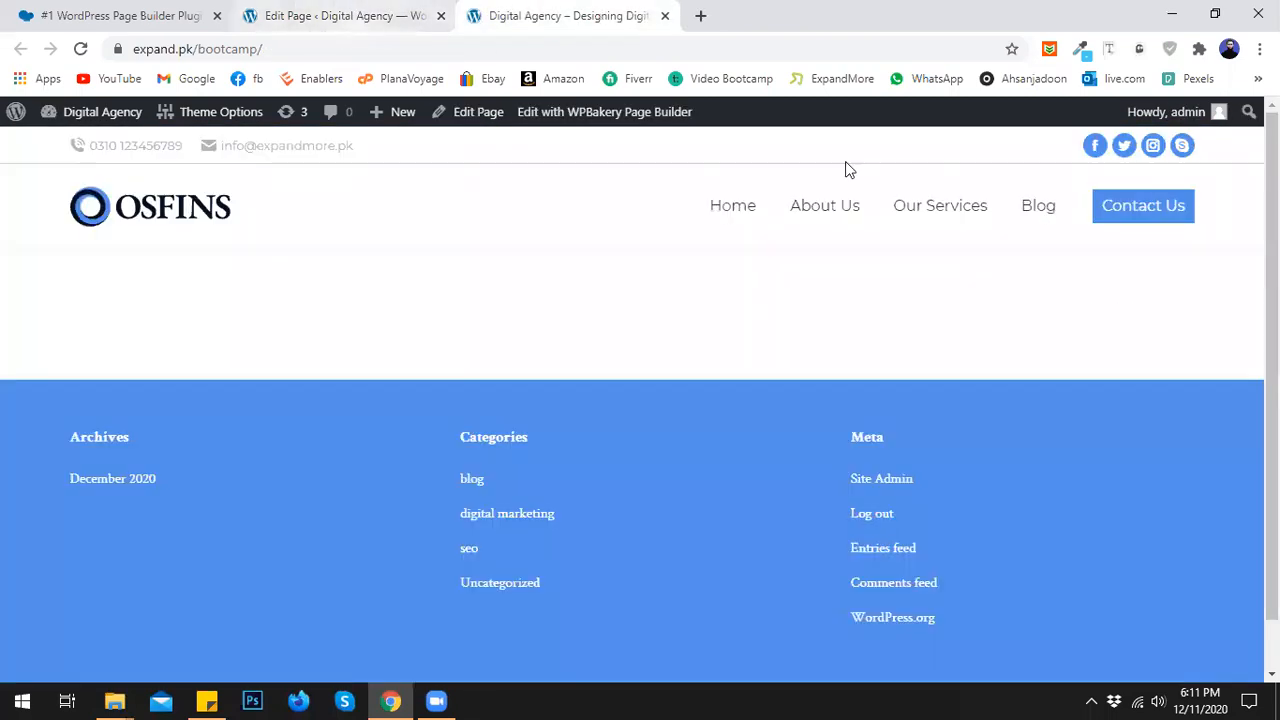
click(362, 15)
click(1215, 153)
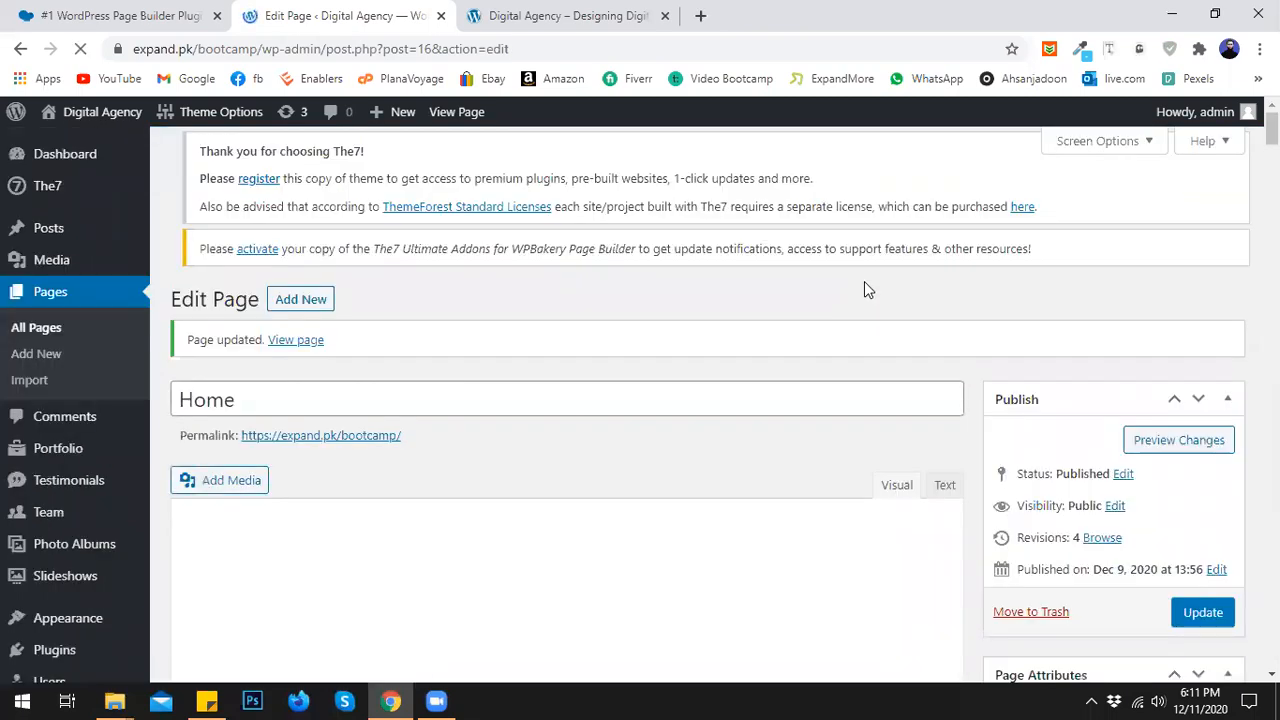
click(491, 13)
click(271, 54)
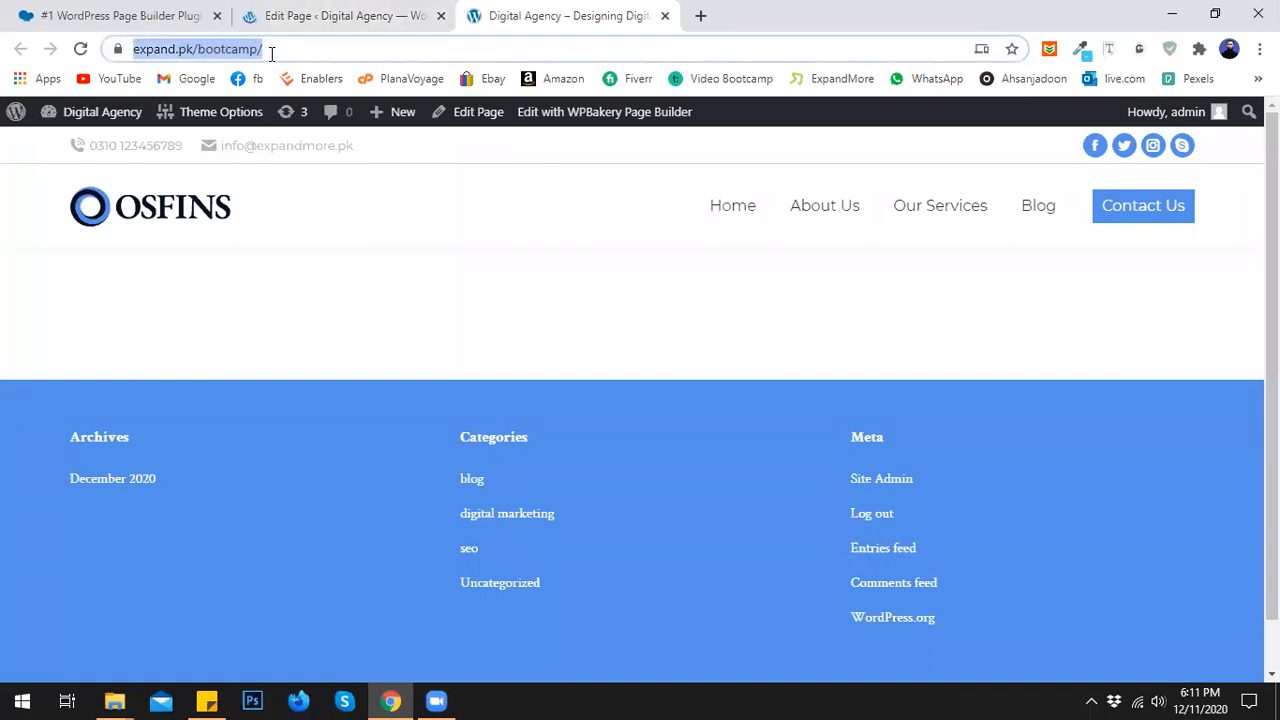
key(Return)
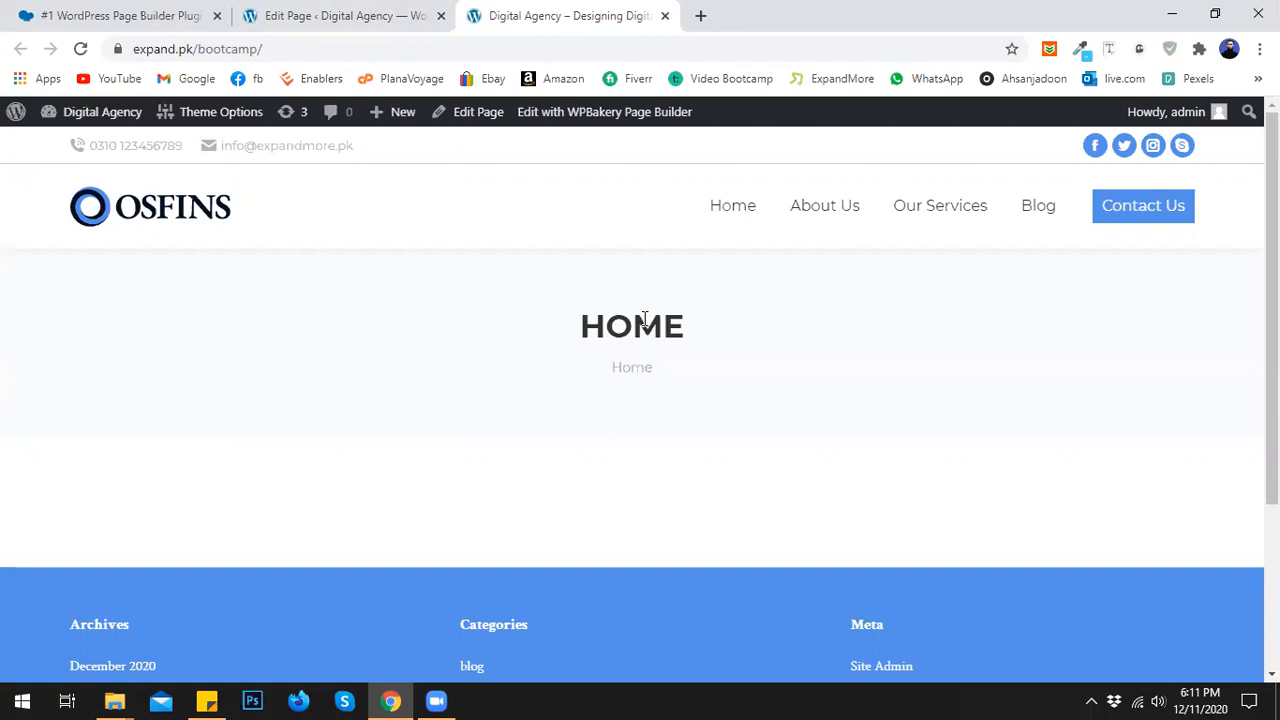
- Set the Home page's header option to Hide page title
click(306, 14)
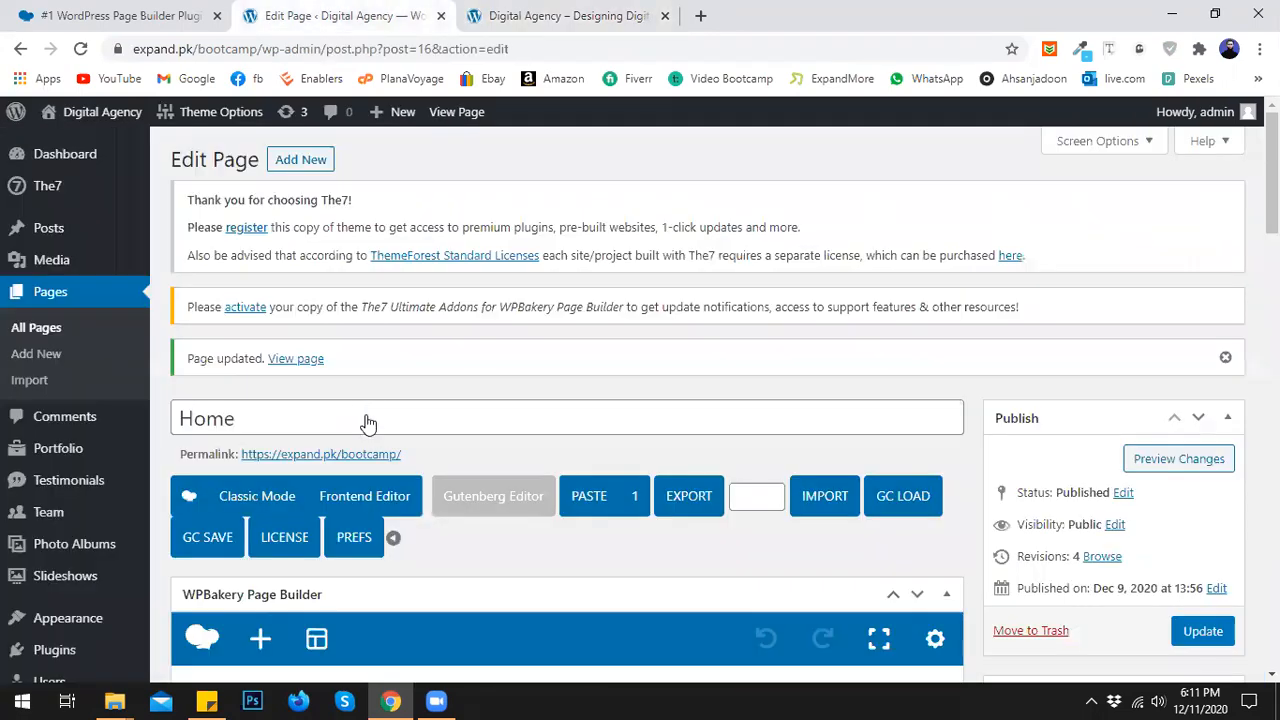
scroll(366, 418, down, 3)
scroll(366, 423, down, 5)
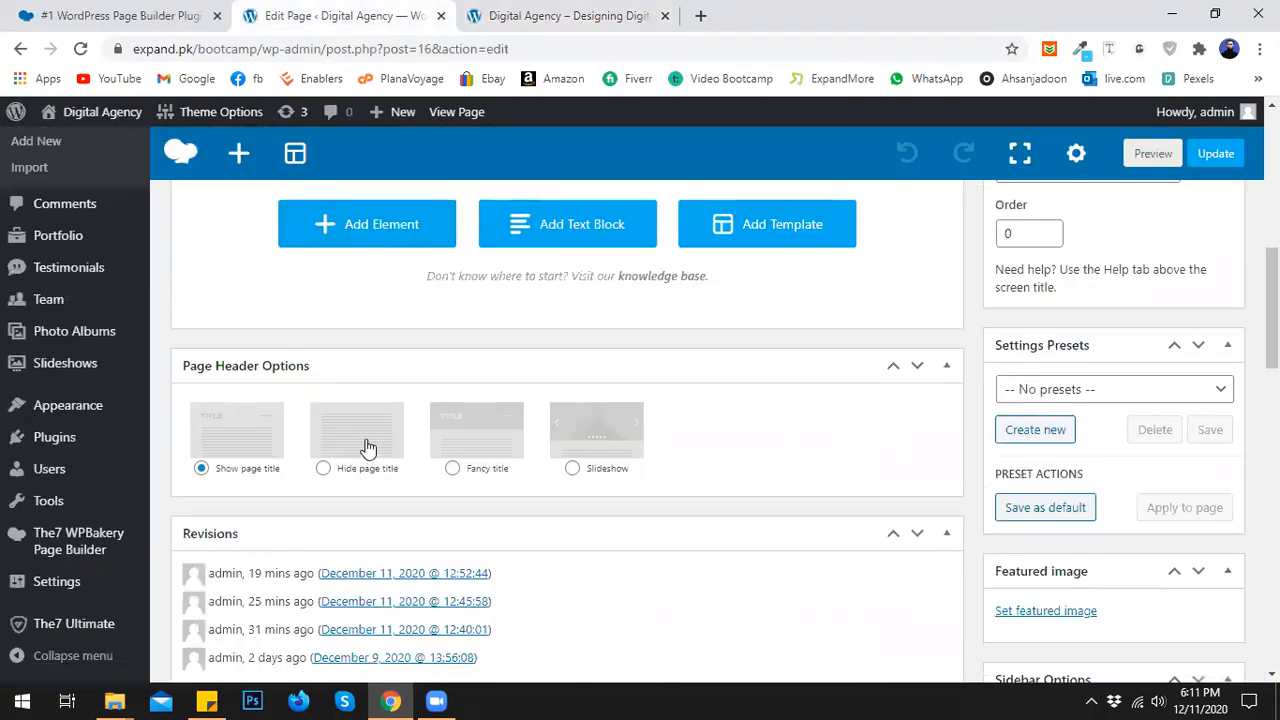
click(364, 453)
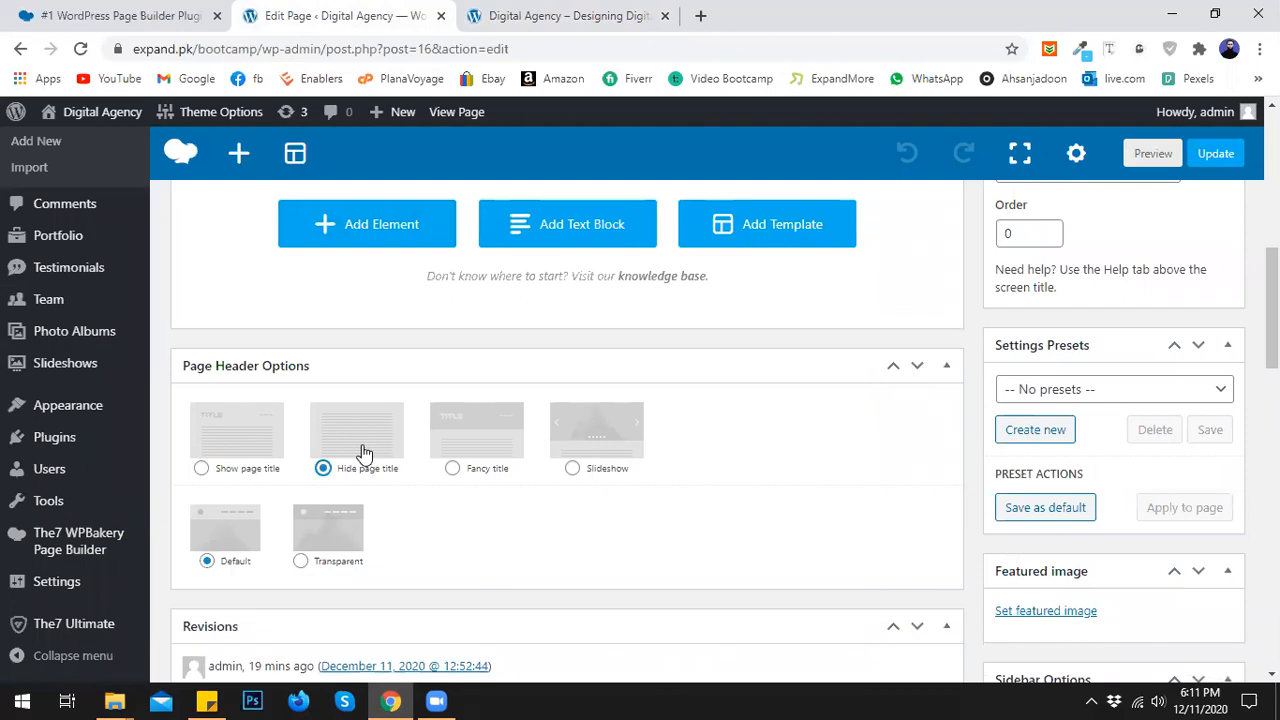
- Set the Home page's sidebar position to Right, update the page and check the sidebar on the reloaded live page
scroll(364, 453, up, 1)
scroll(1033, 450, down, 2)
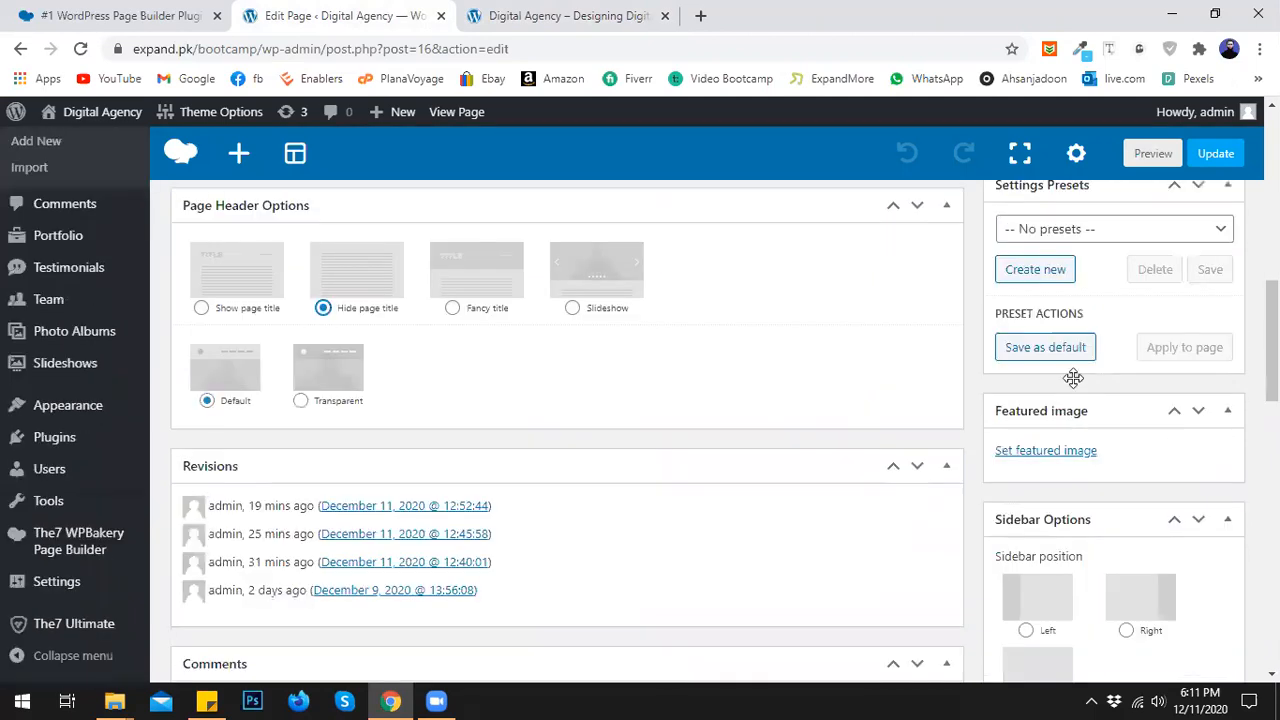
scroll(1073, 377, down, 2)
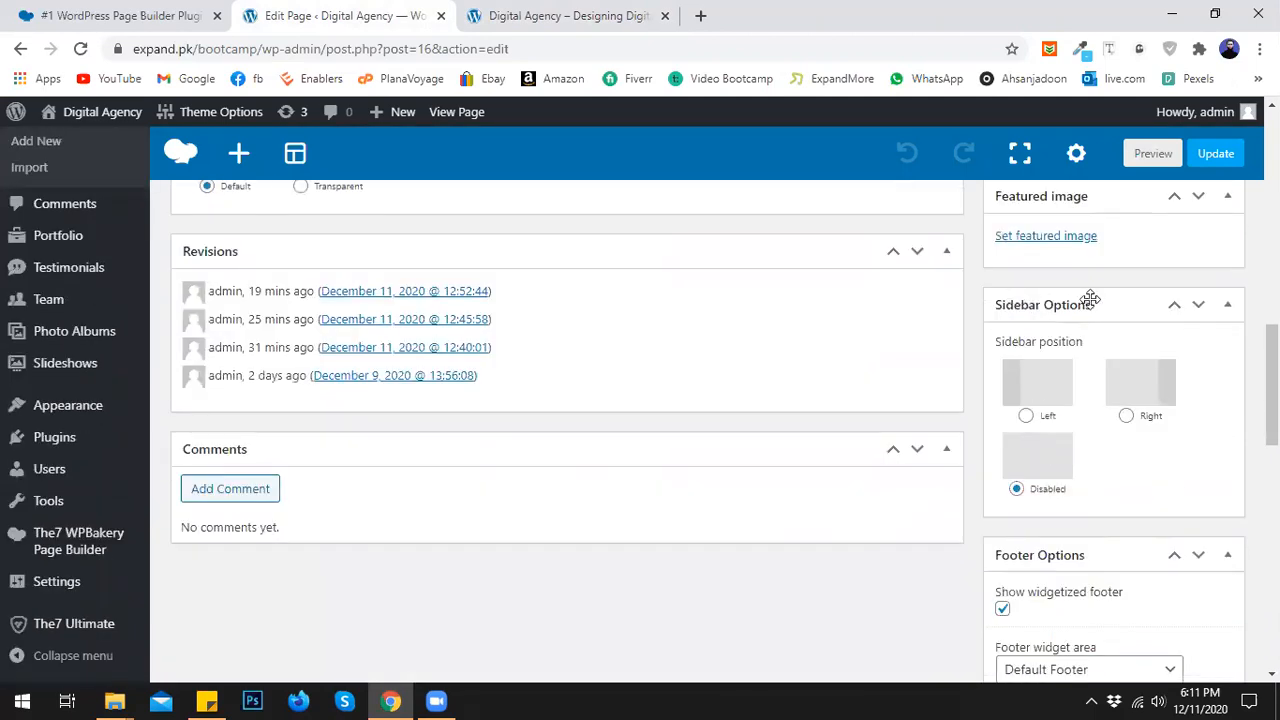
key(ctrl+Tab)
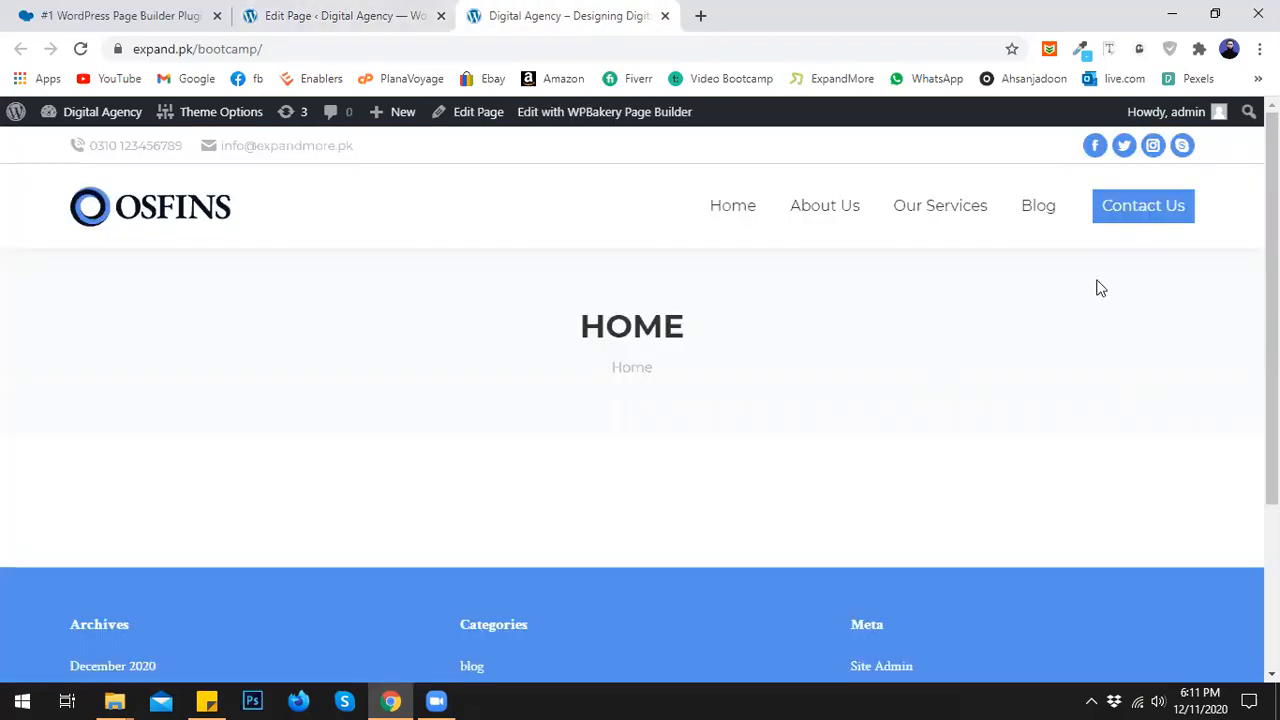
click(402, 12)
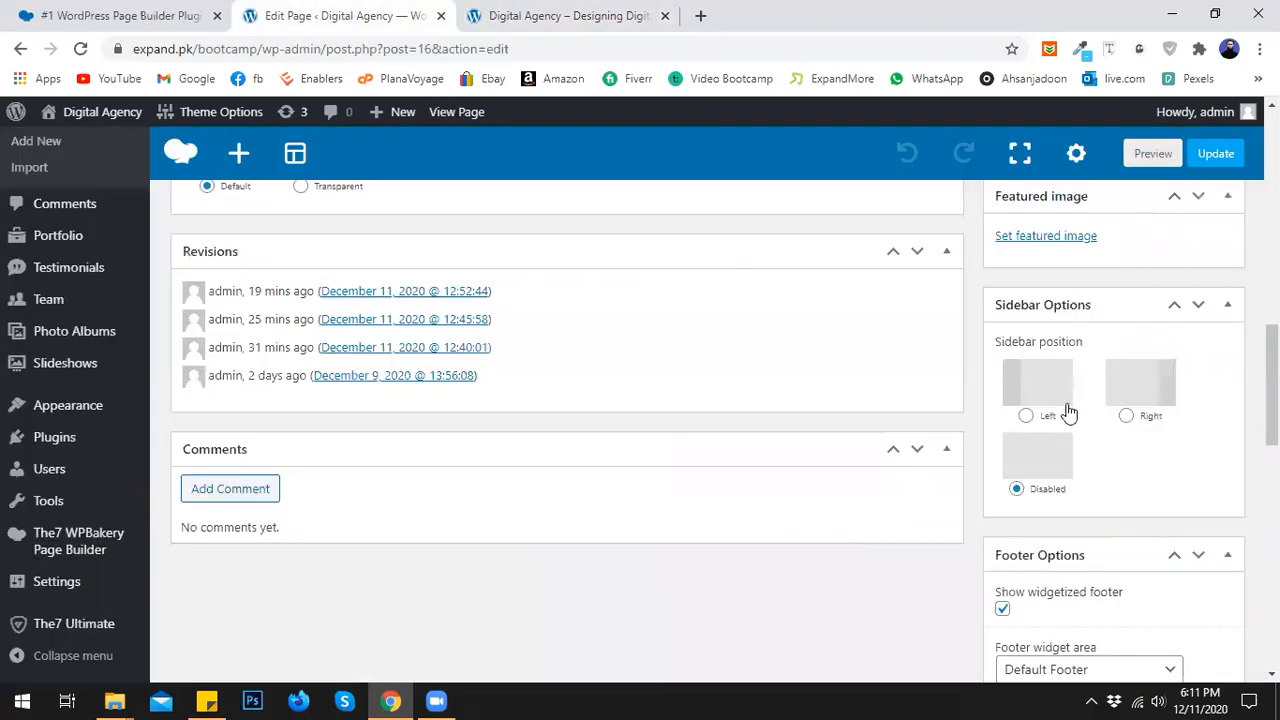
click(1076, 402)
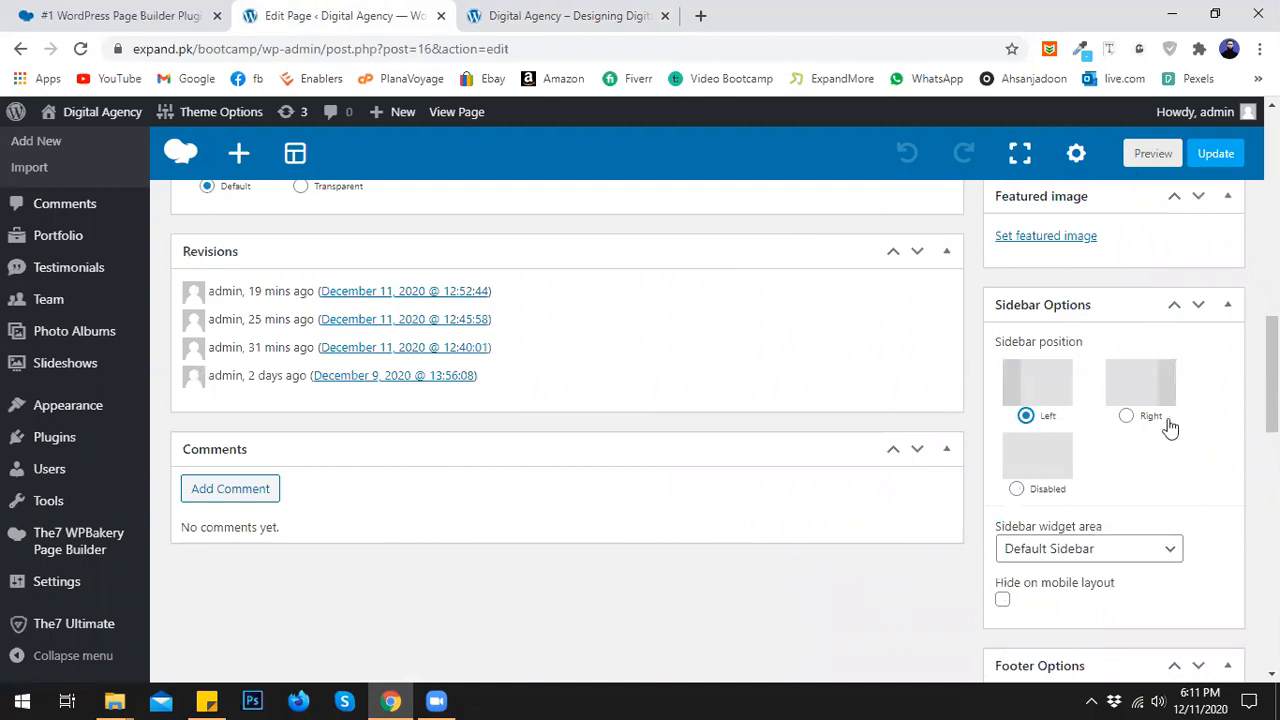
click(1141, 396)
click(1216, 153)
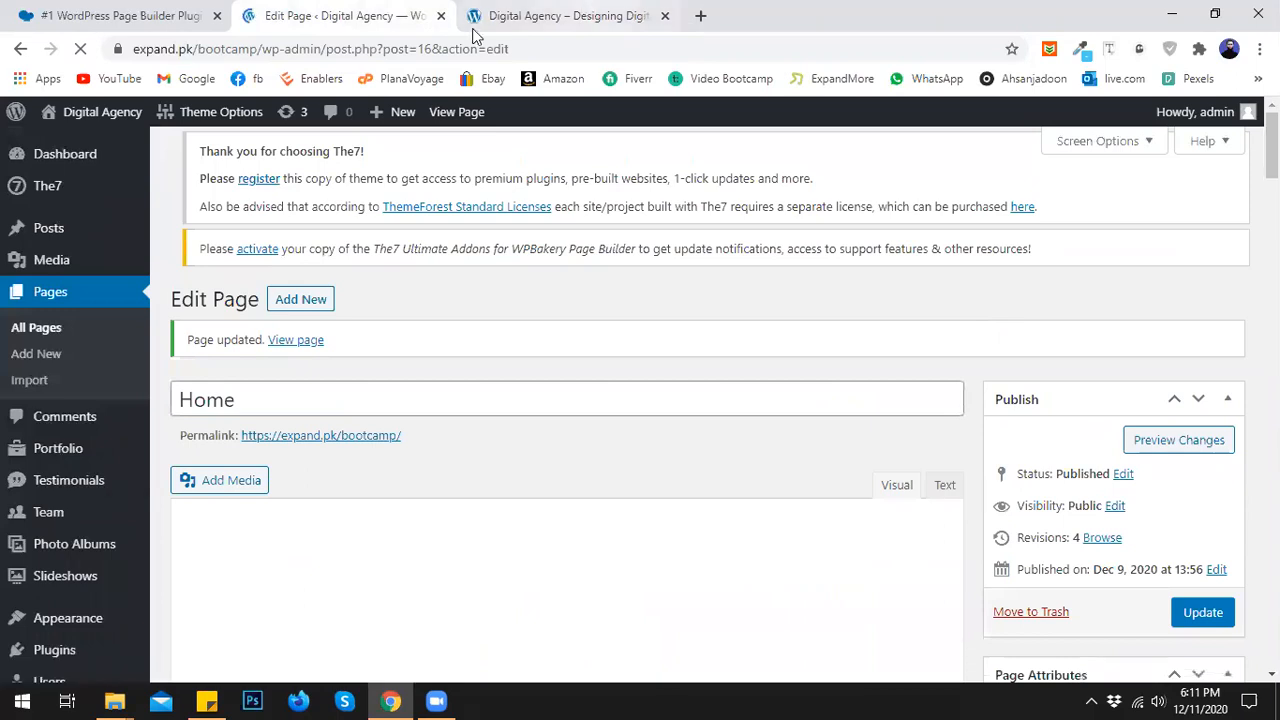
click(478, 18)
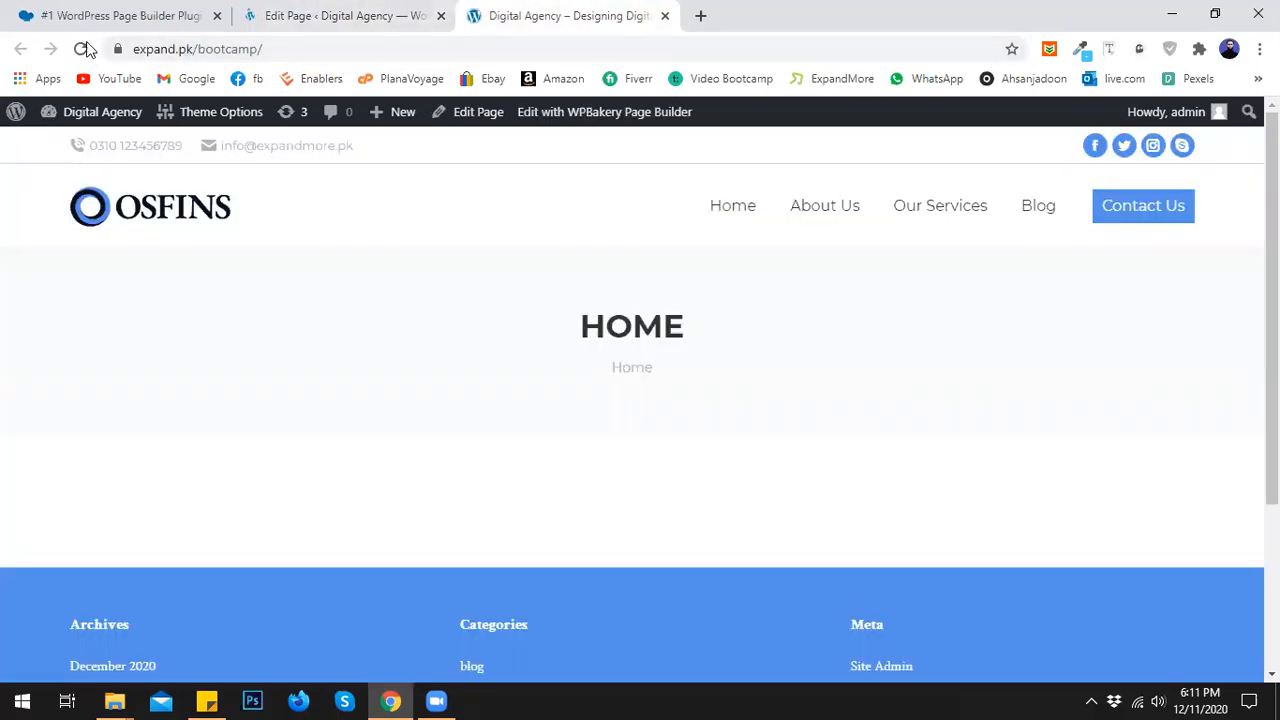
key(F5)
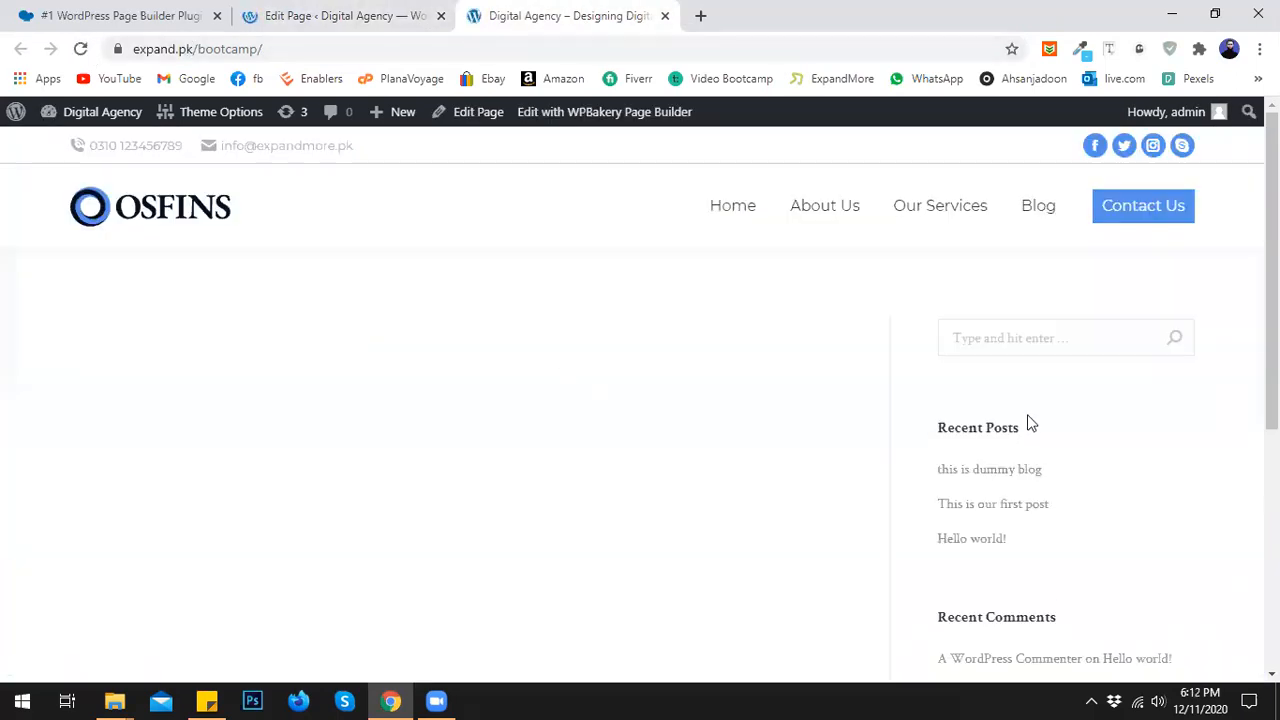
scroll(1029, 423, down, 2)
scroll(1007, 397, up, 2)
scroll(991, 394, down, 2)
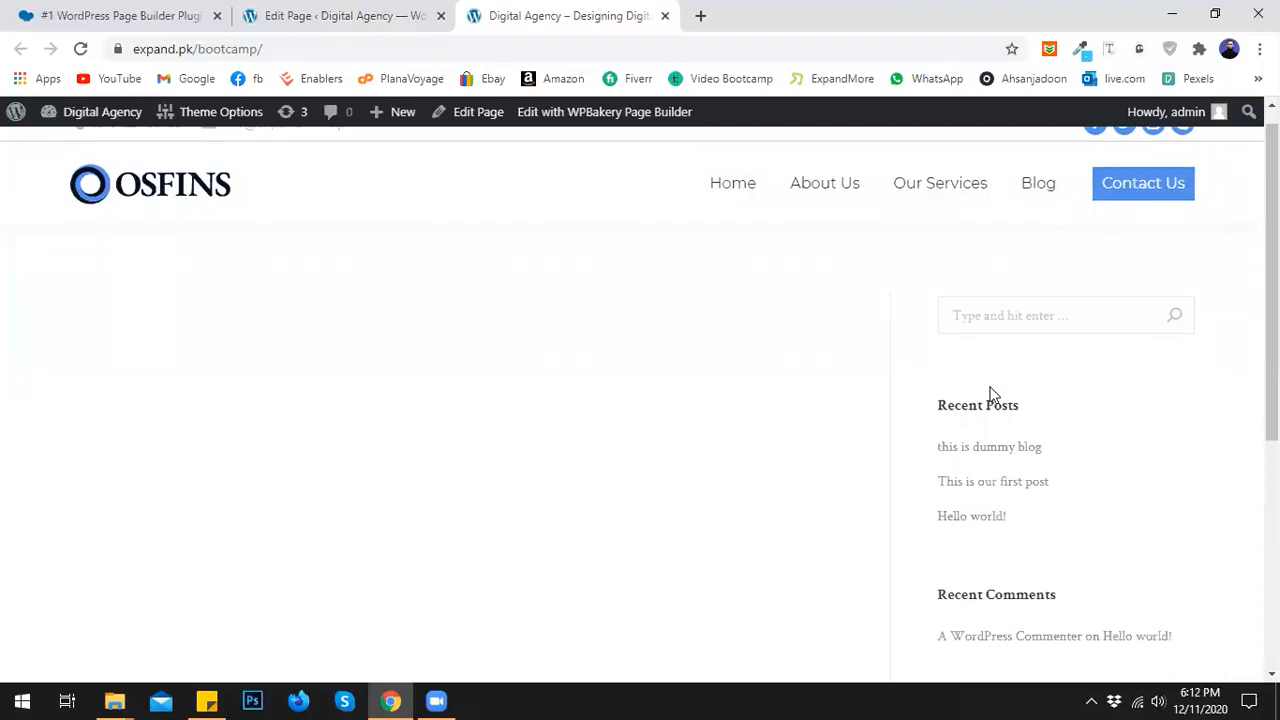
scroll(991, 400, up, 2)
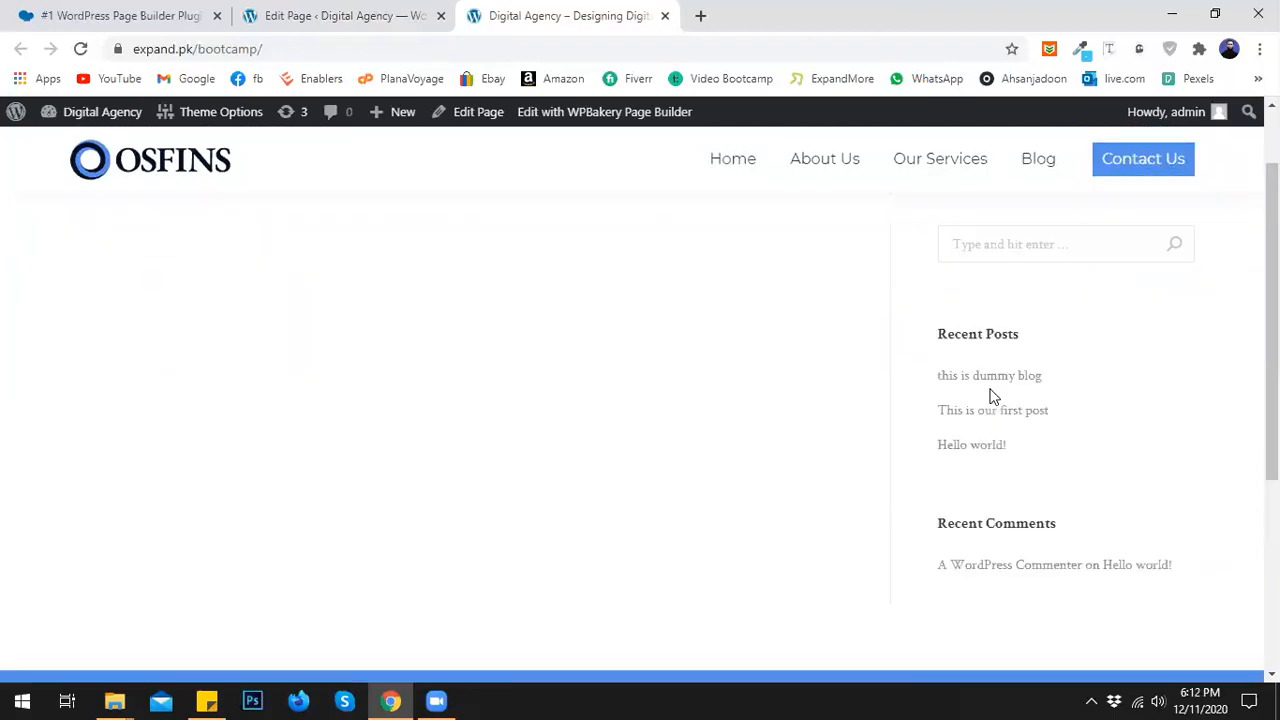
- Set the Home page's sidebar position to Disabled, update the page and reload the live page
click(339, 13)
scroll(1118, 430, down, 5)
scroll(1118, 430, down, 6)
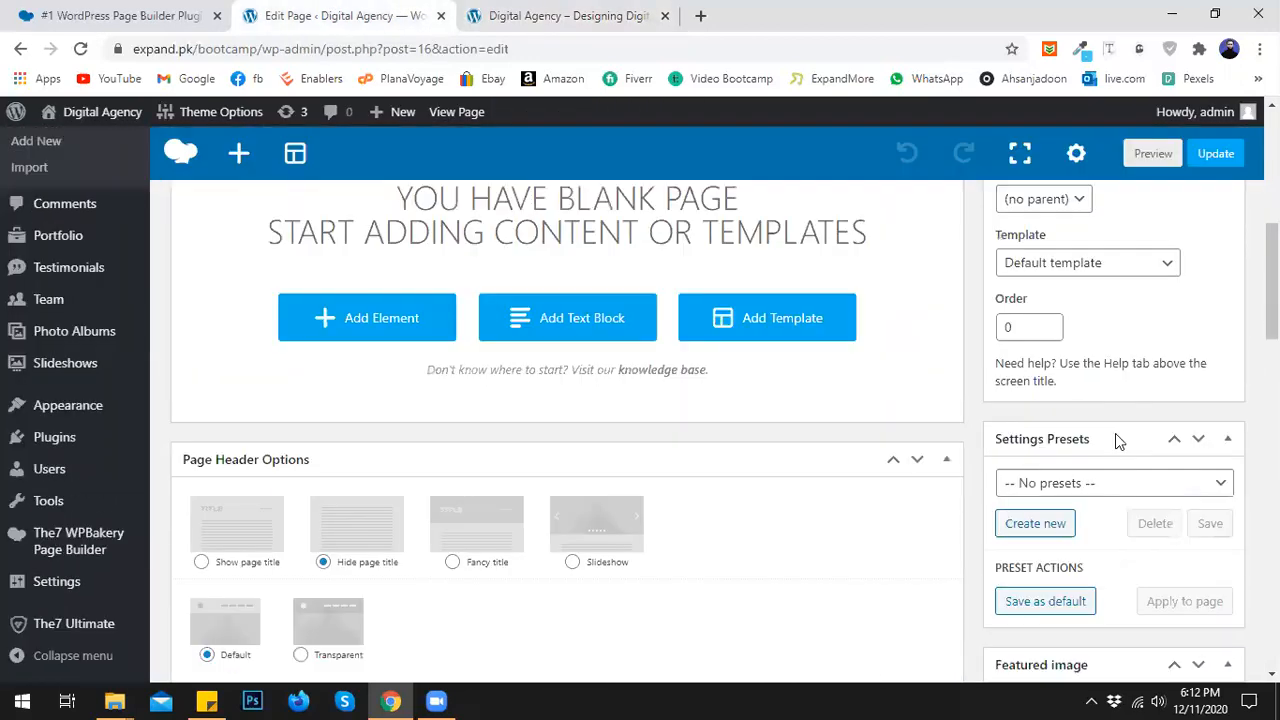
click(1037, 552)
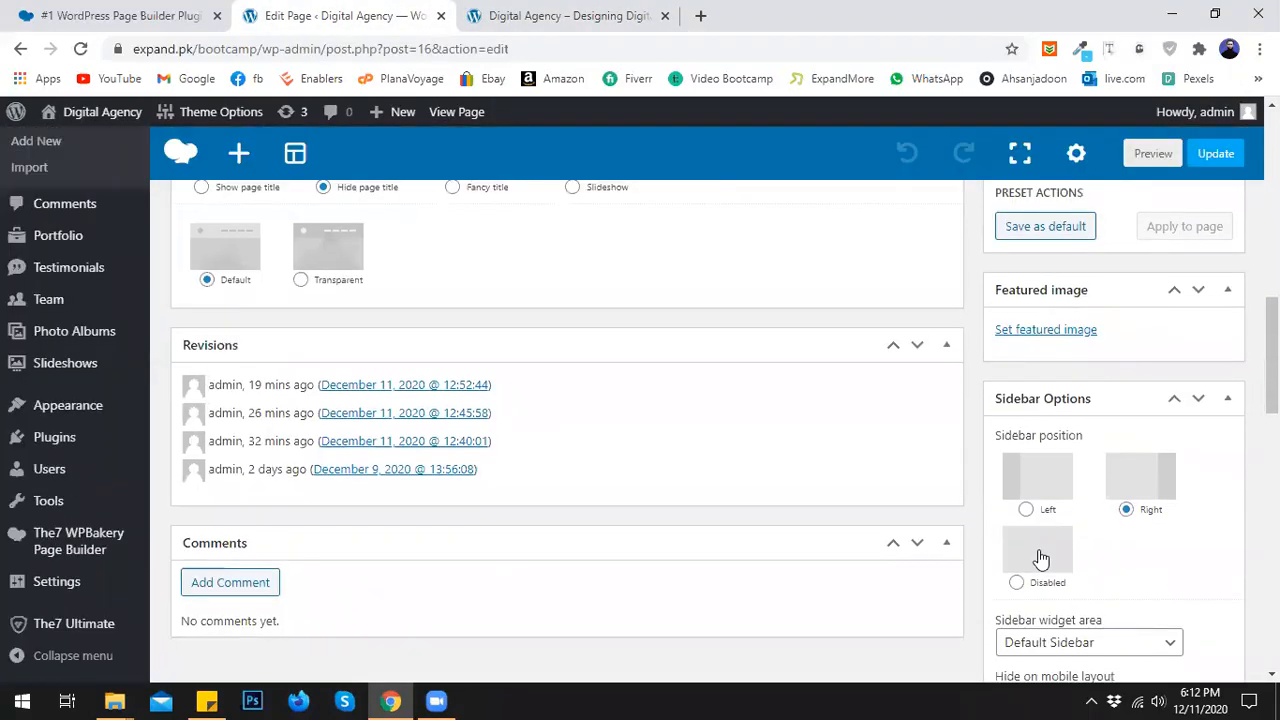
click(1218, 155)
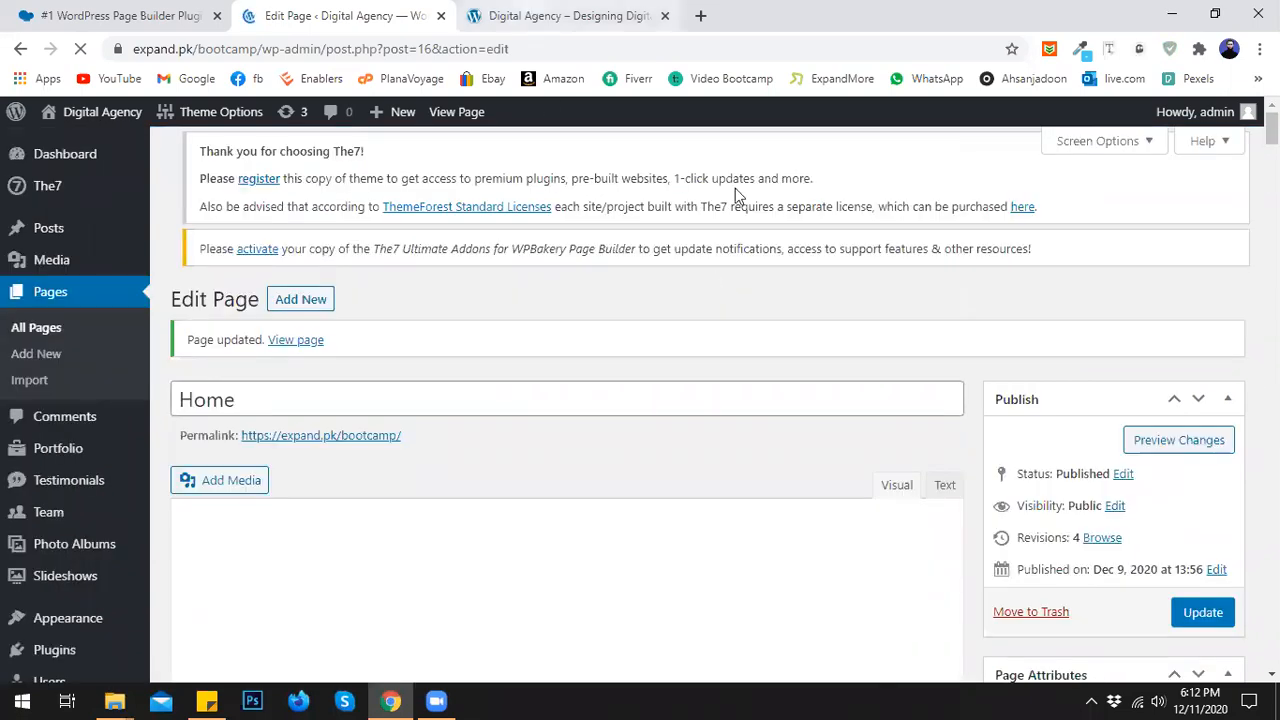
click(493, 8)
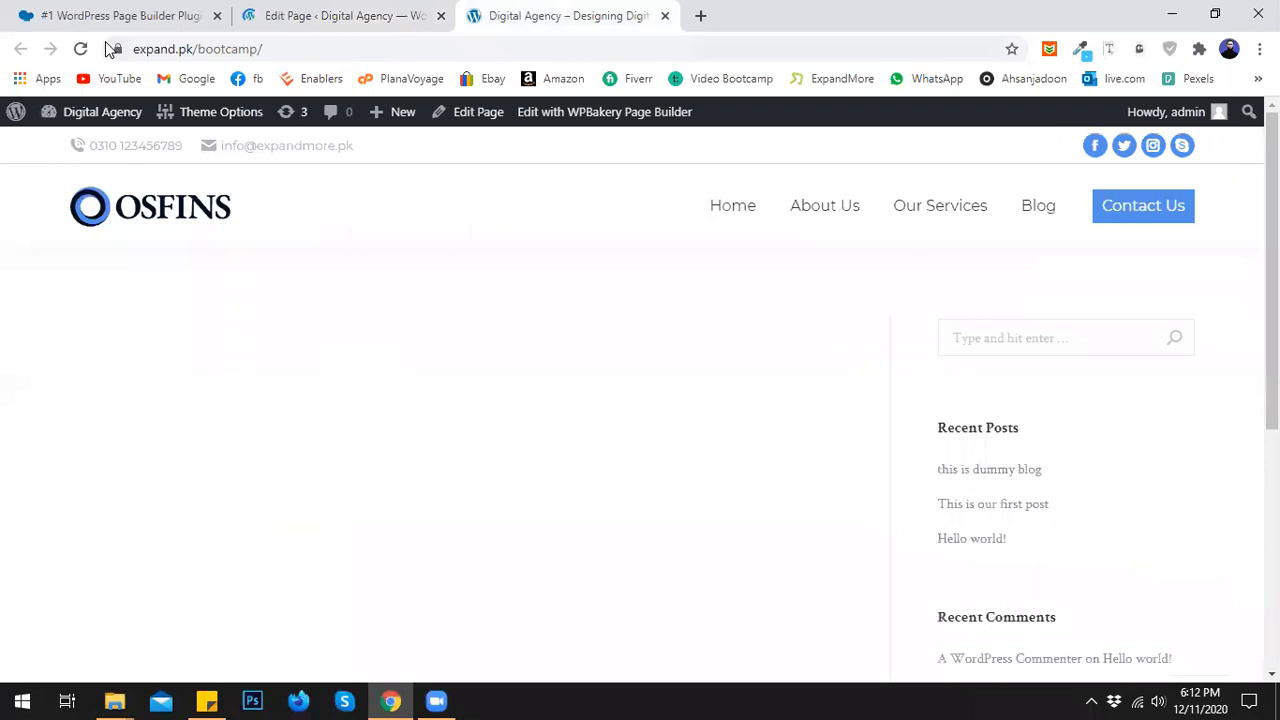
key(F5)
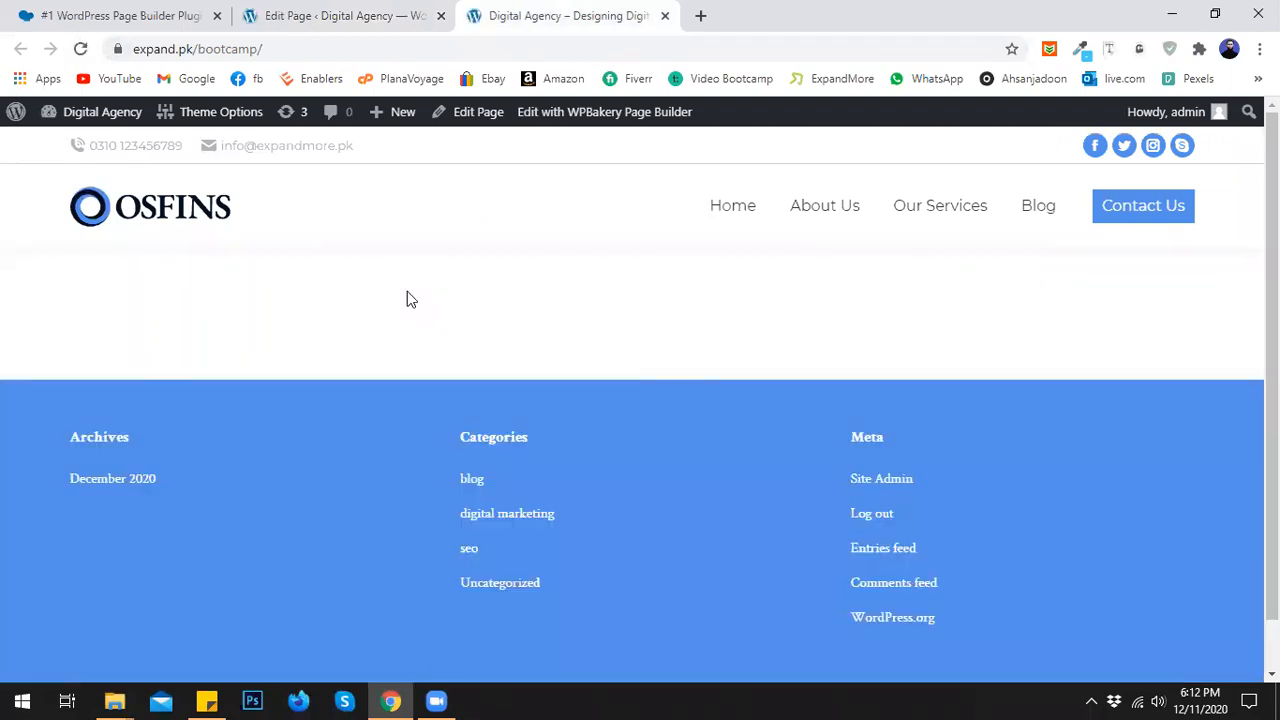
- Start adding an element to the blank Home page and examine the full list of available builder elements
click(340, 14)
scroll(502, 341, down, 3)
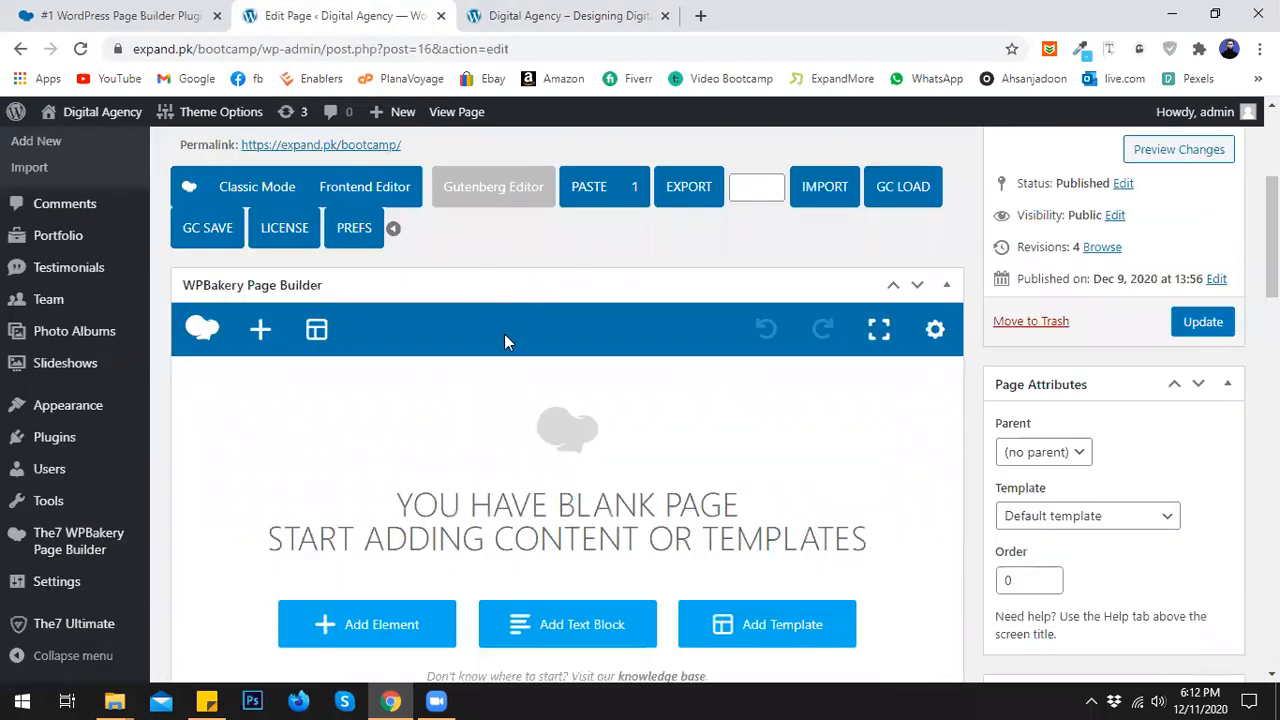
scroll(504, 341, down, 2)
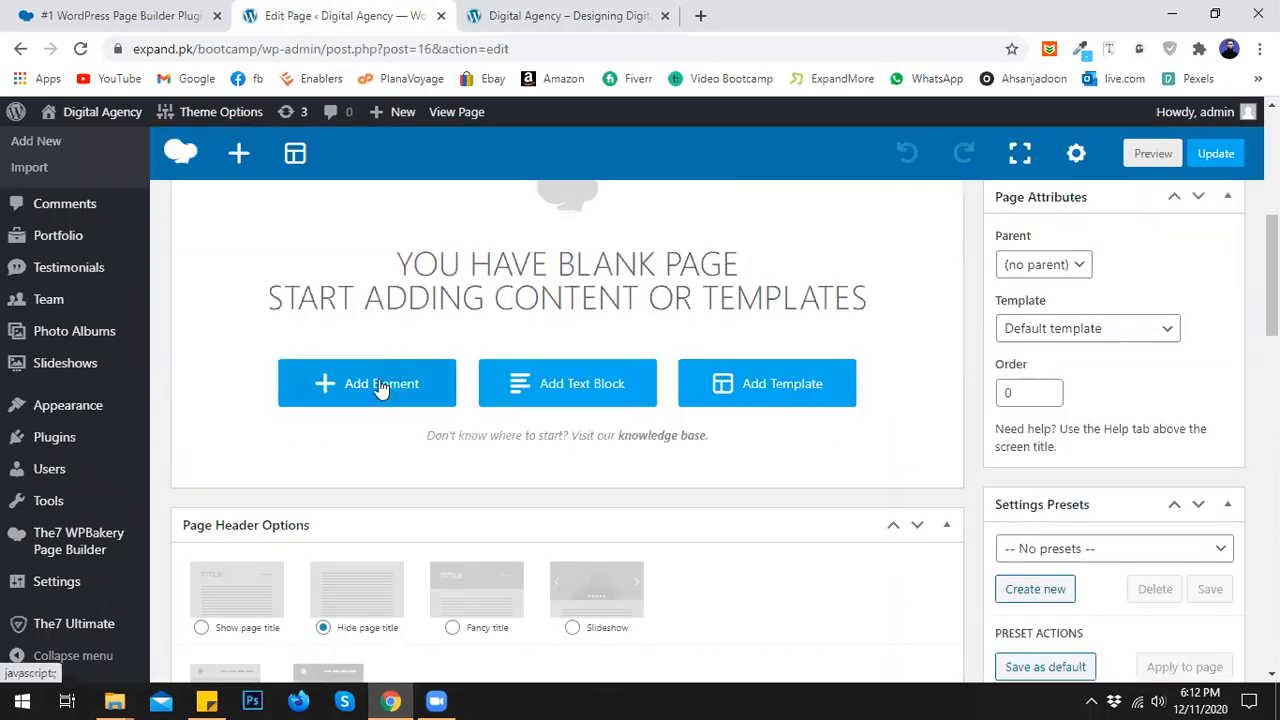
click(380, 388)
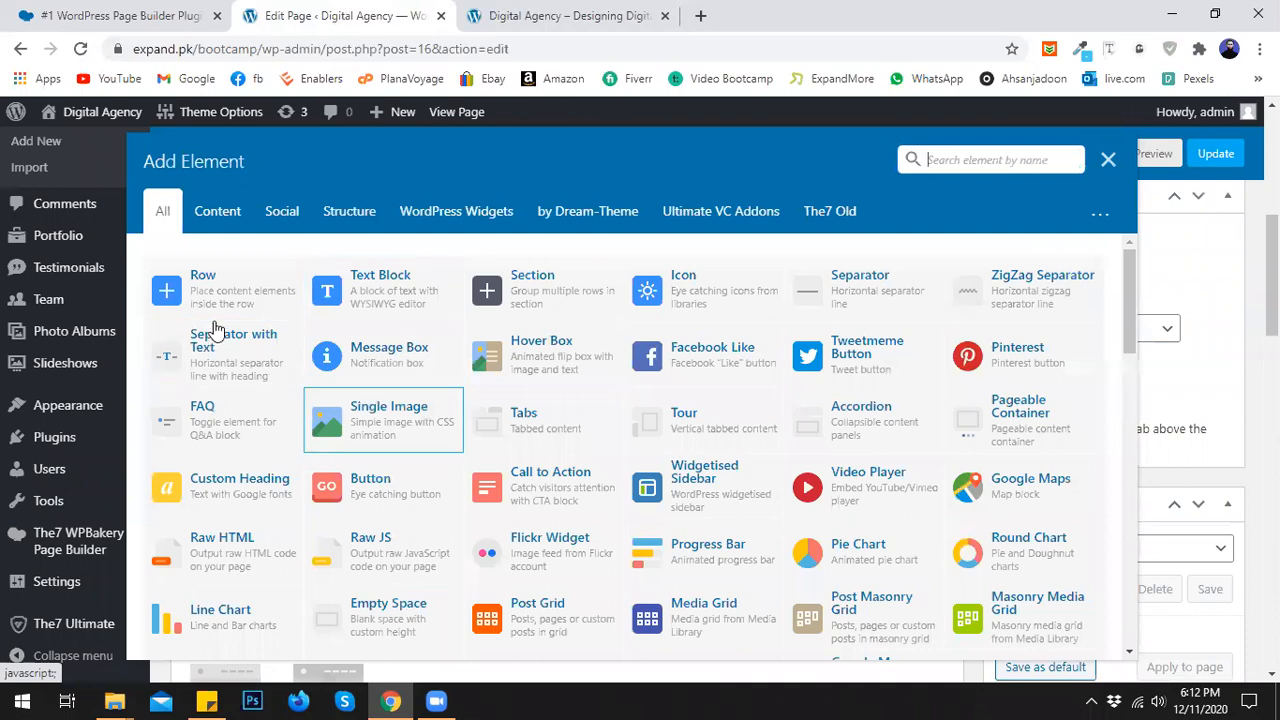
scroll(678, 318, down, 8)
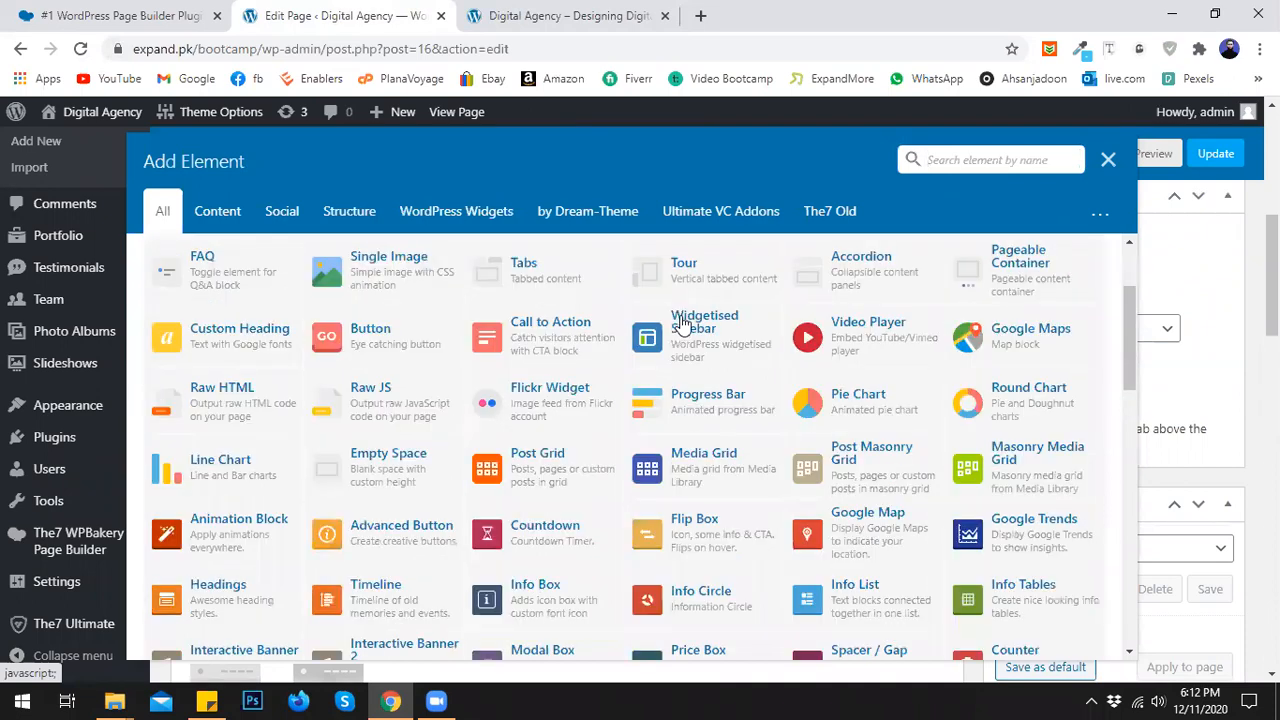
scroll(680, 323, down, 5)
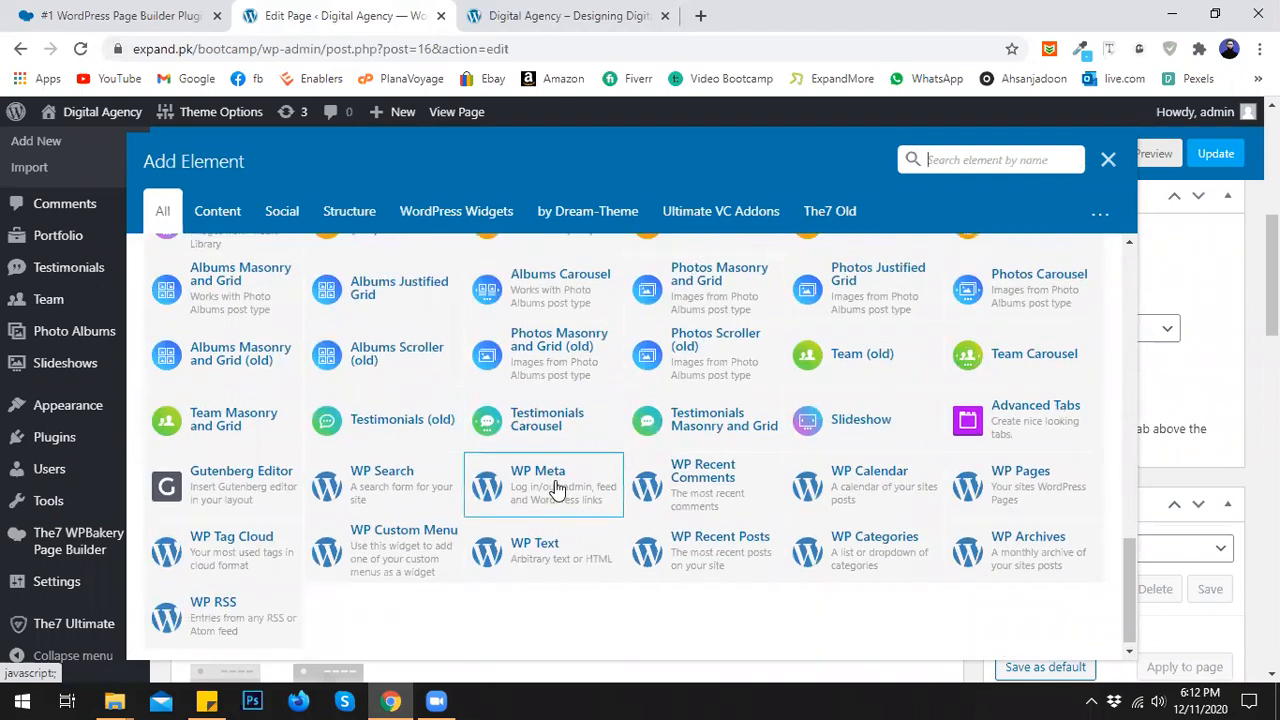
scroll(555, 488, up, 3)
scroll(557, 490, up, 6)
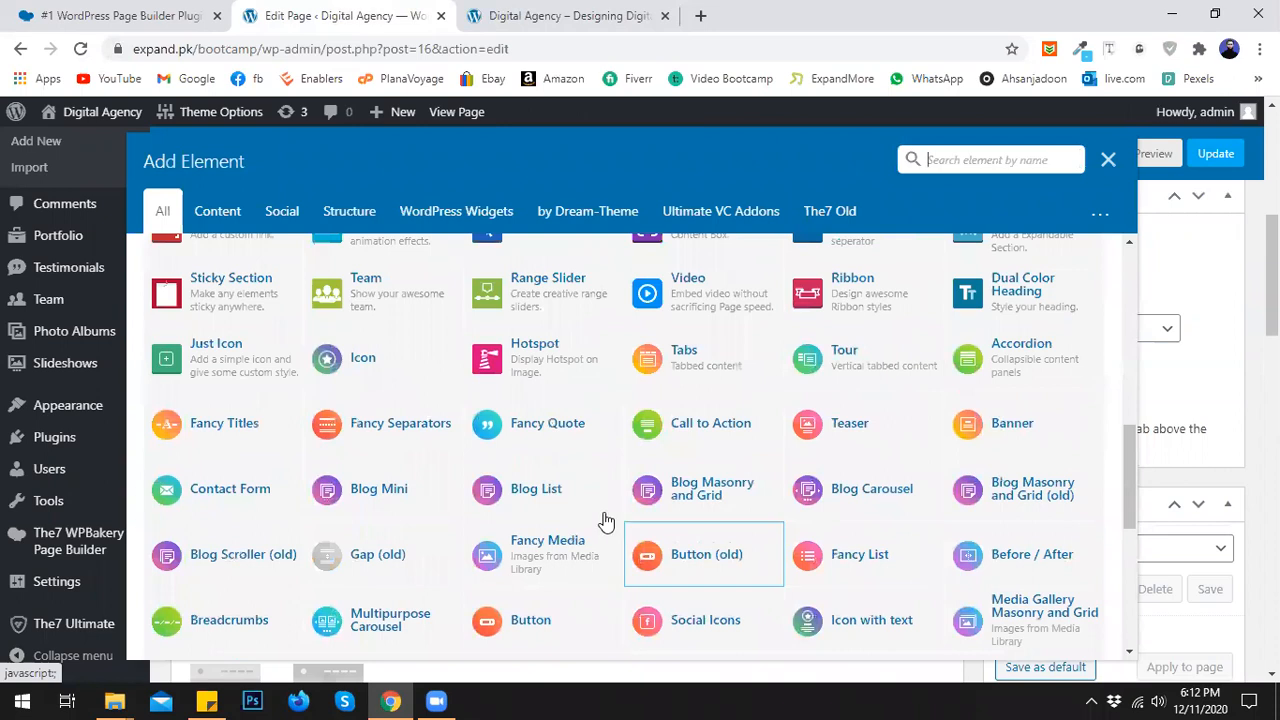
scroll(557, 492, up, 5)
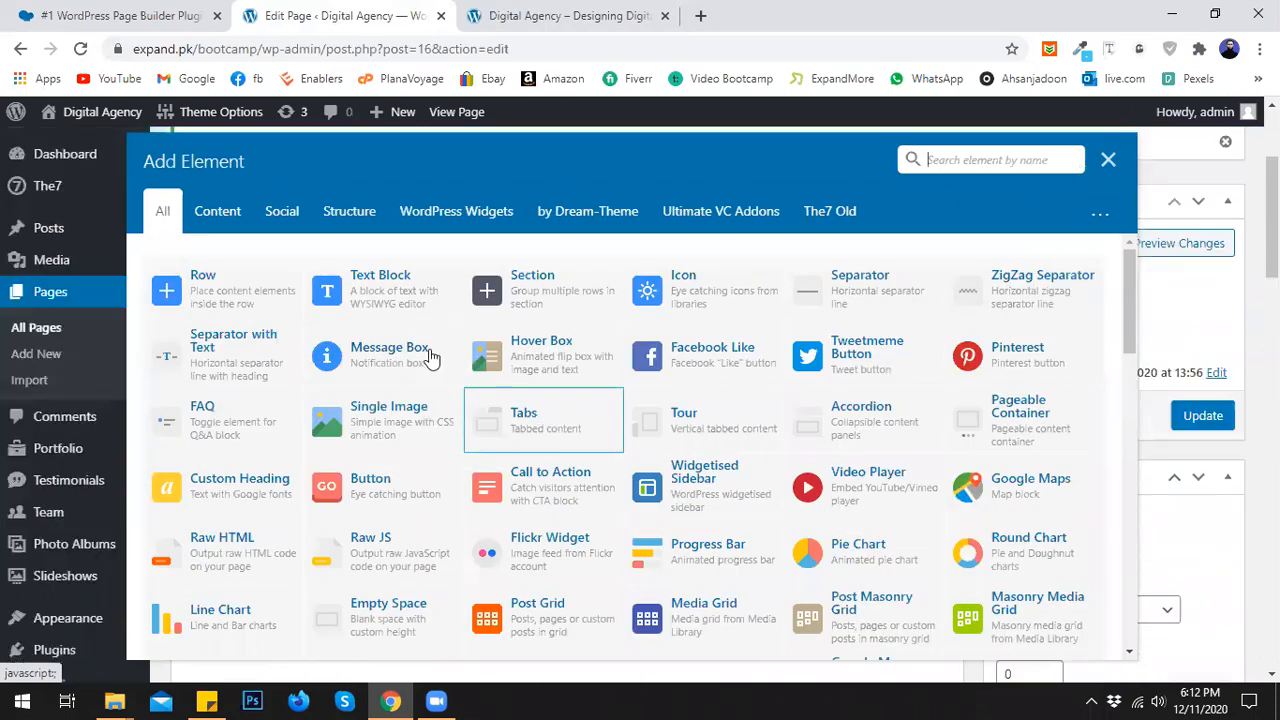
- Filter the available elements to Ultimate VC Addons and examine them
click(725, 216)
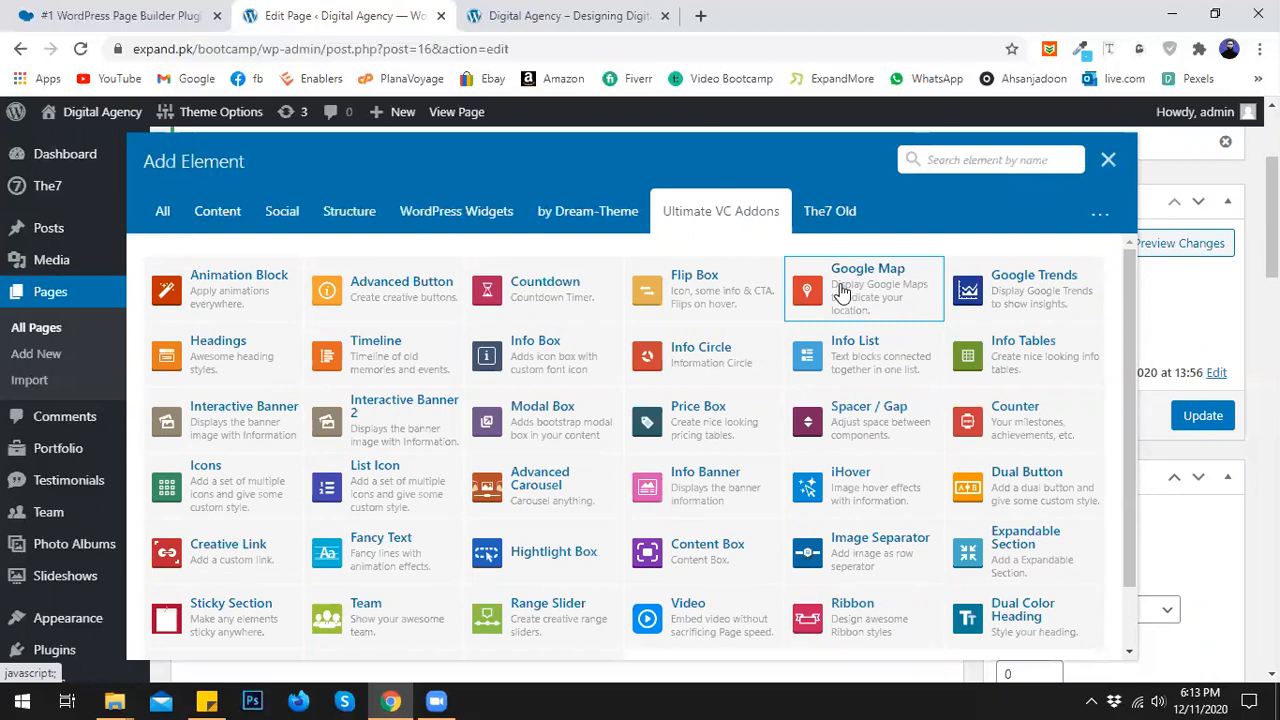
click(437, 700)
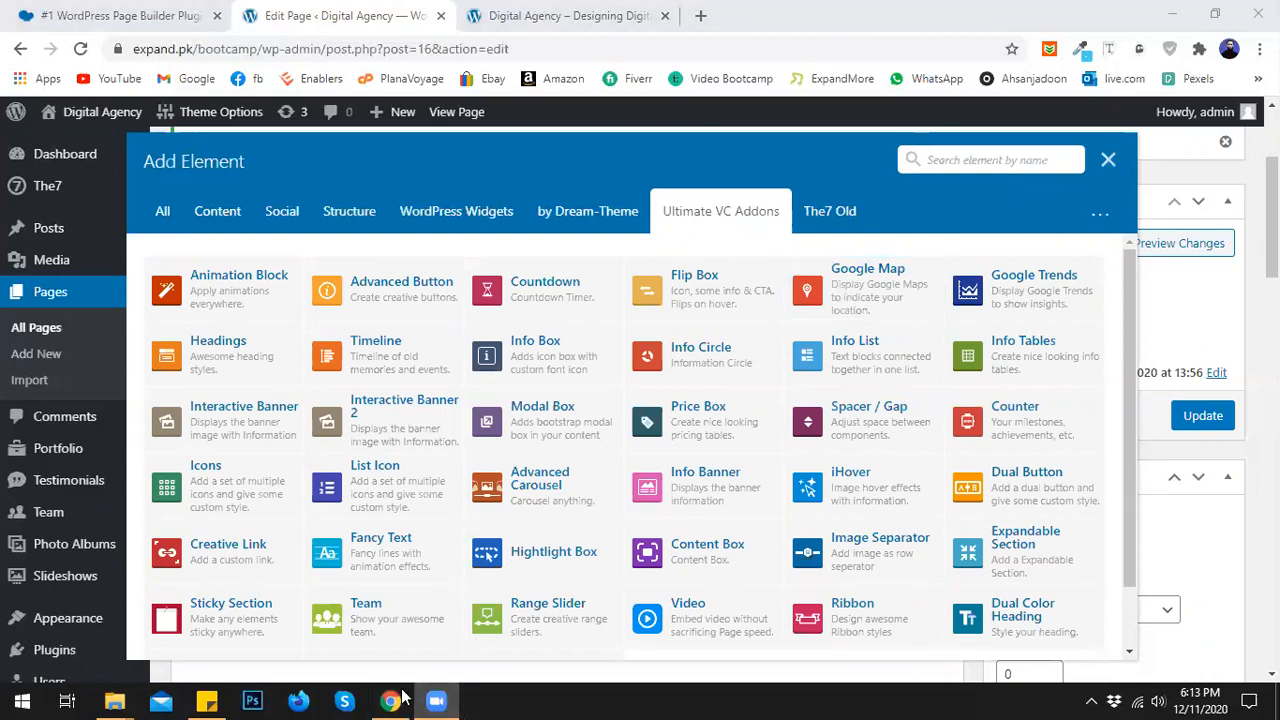
click(610, 358)
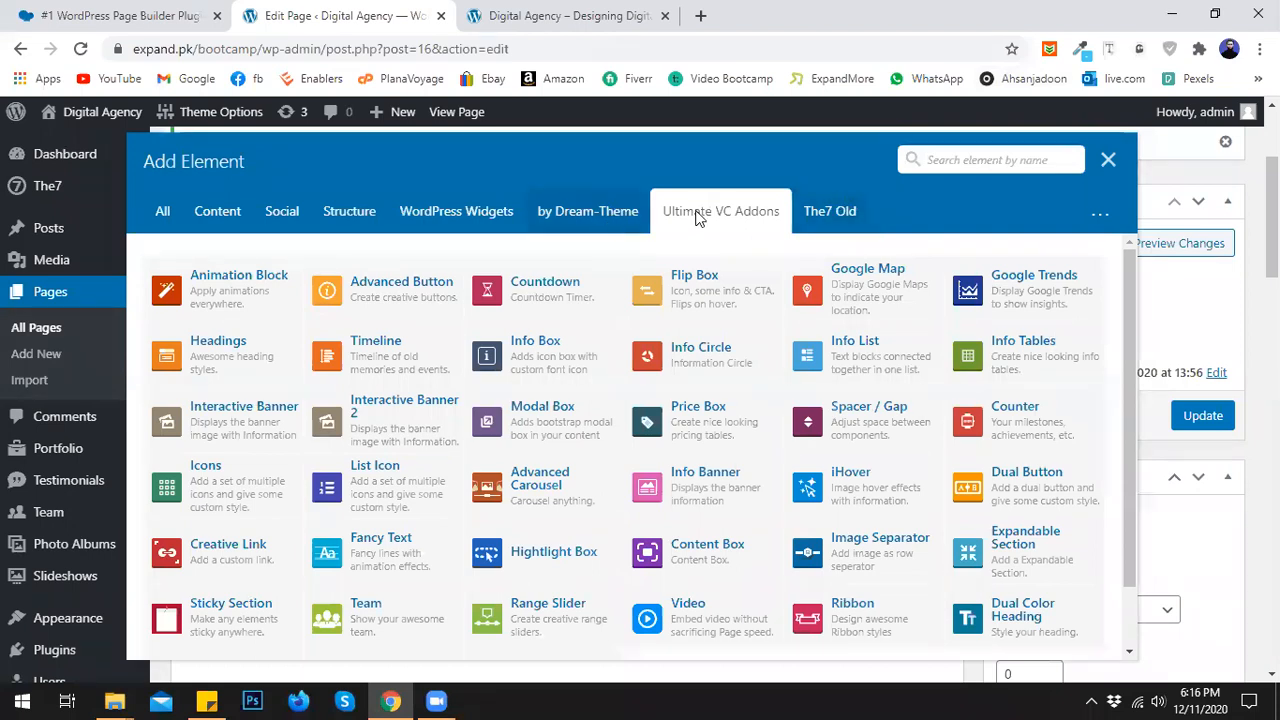
scroll(702, 398, down, 1)
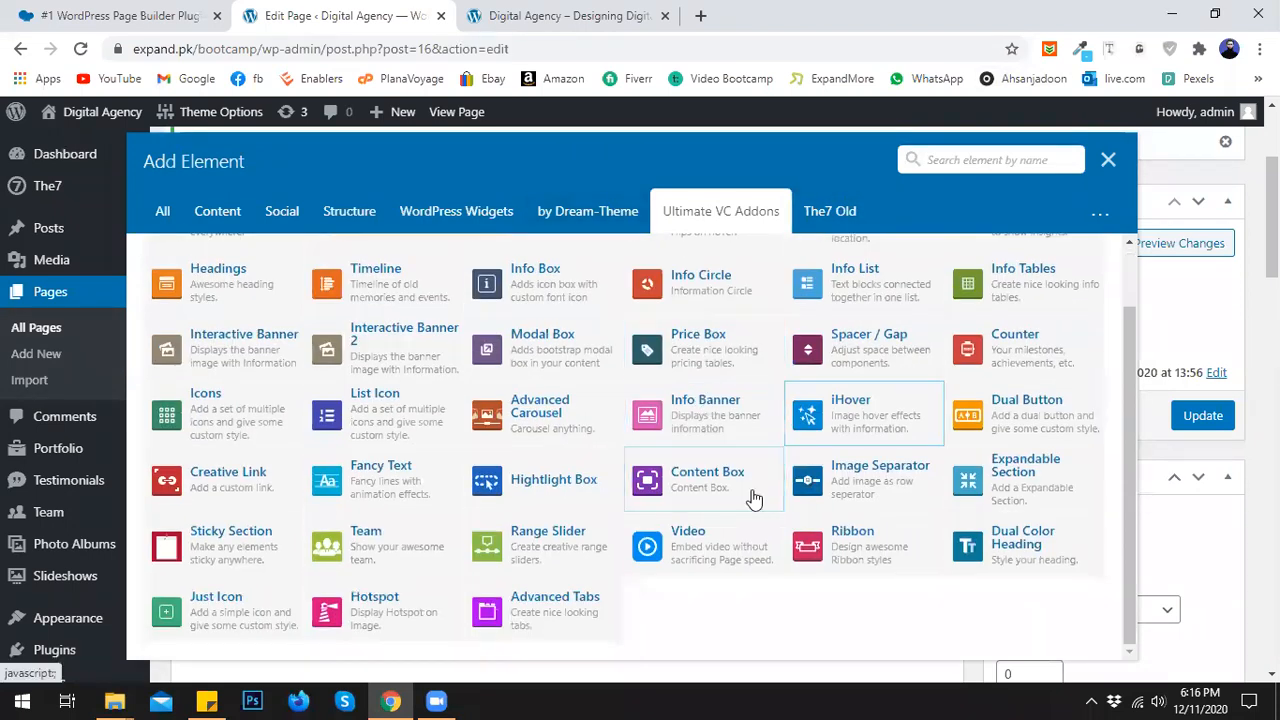
scroll(500, 450, up, 1)
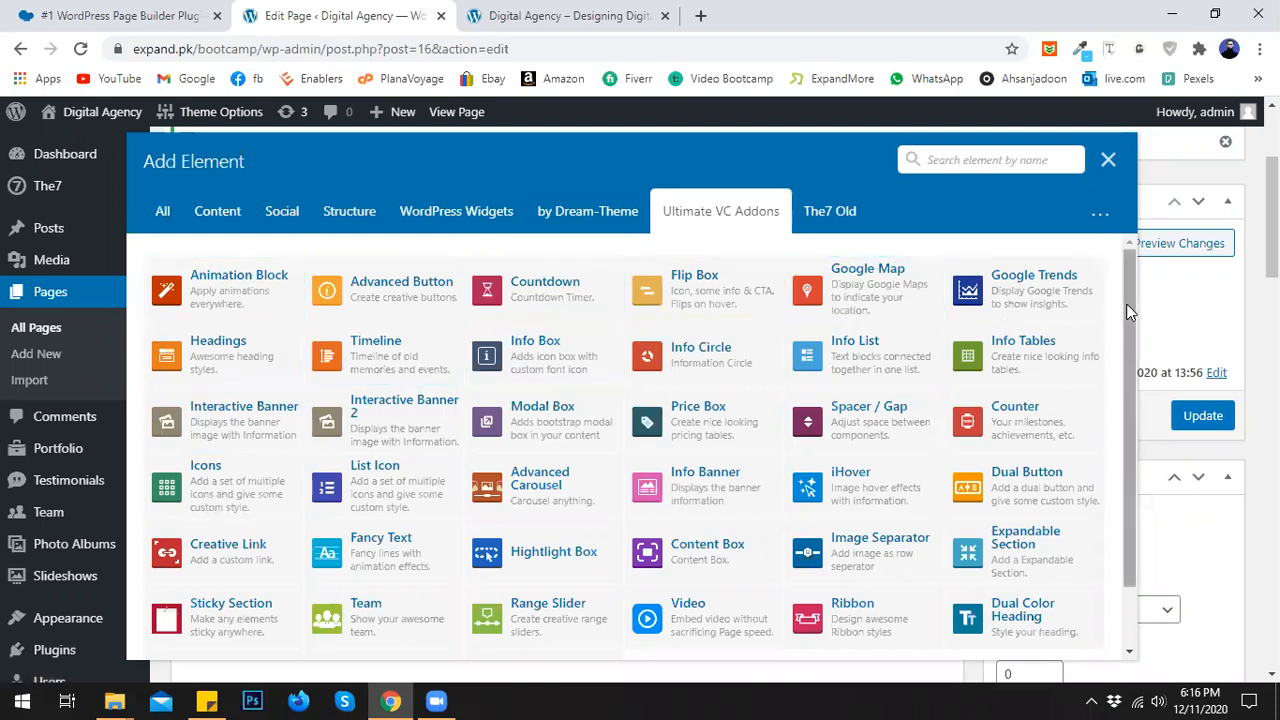
scroll(1130, 384, down, 1)
scroll(1115, 287, up, 1)
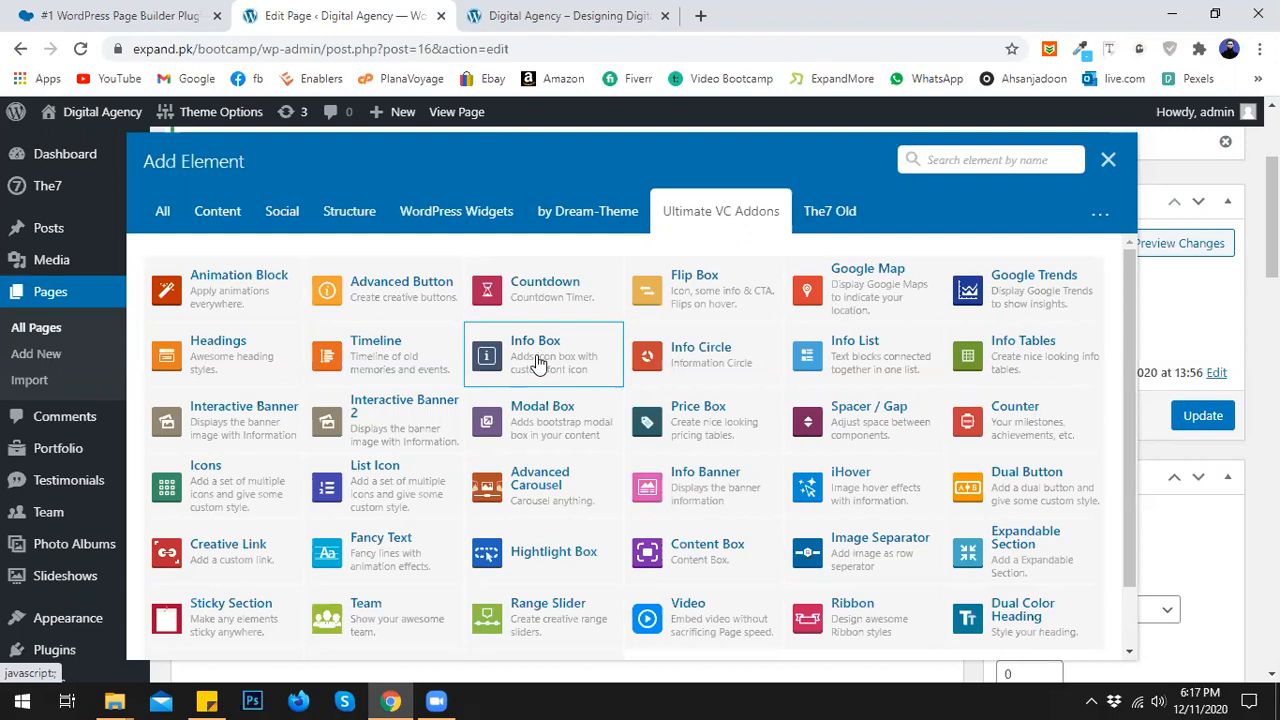
- Search all builder elements for "head" and add a Headings element to the Home page
click(162, 218)
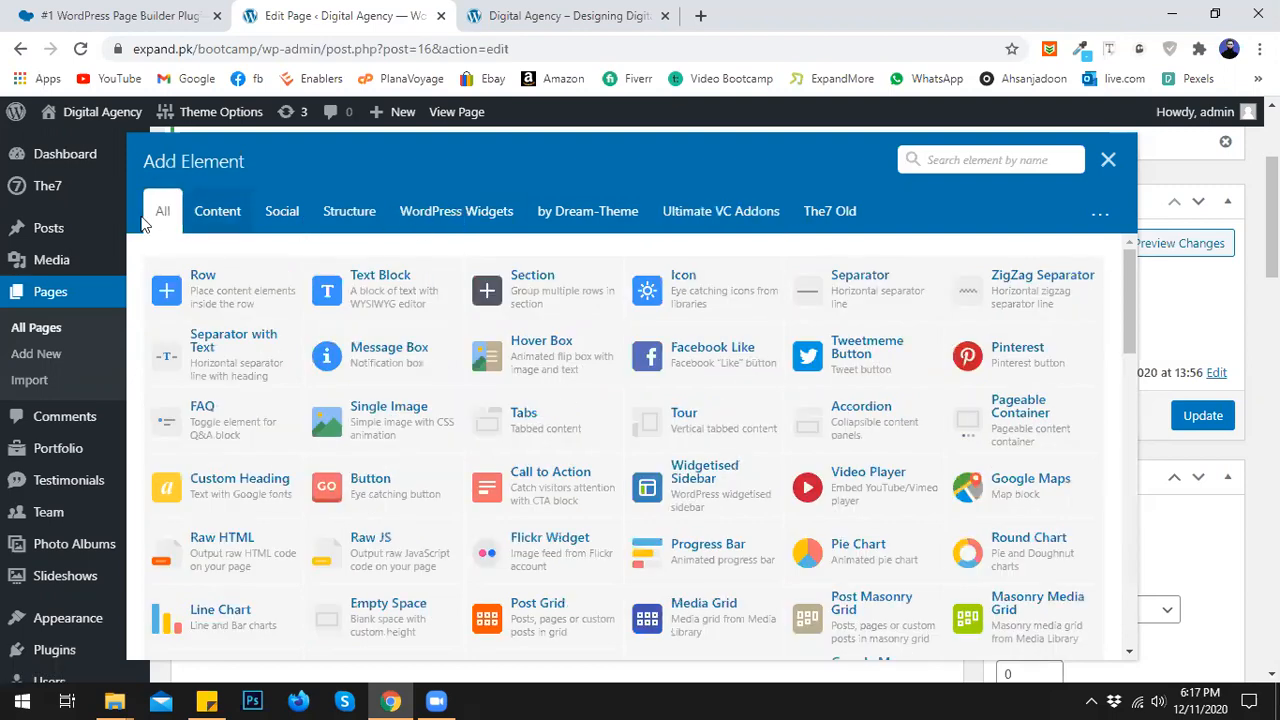
click(944, 160)
text(head)
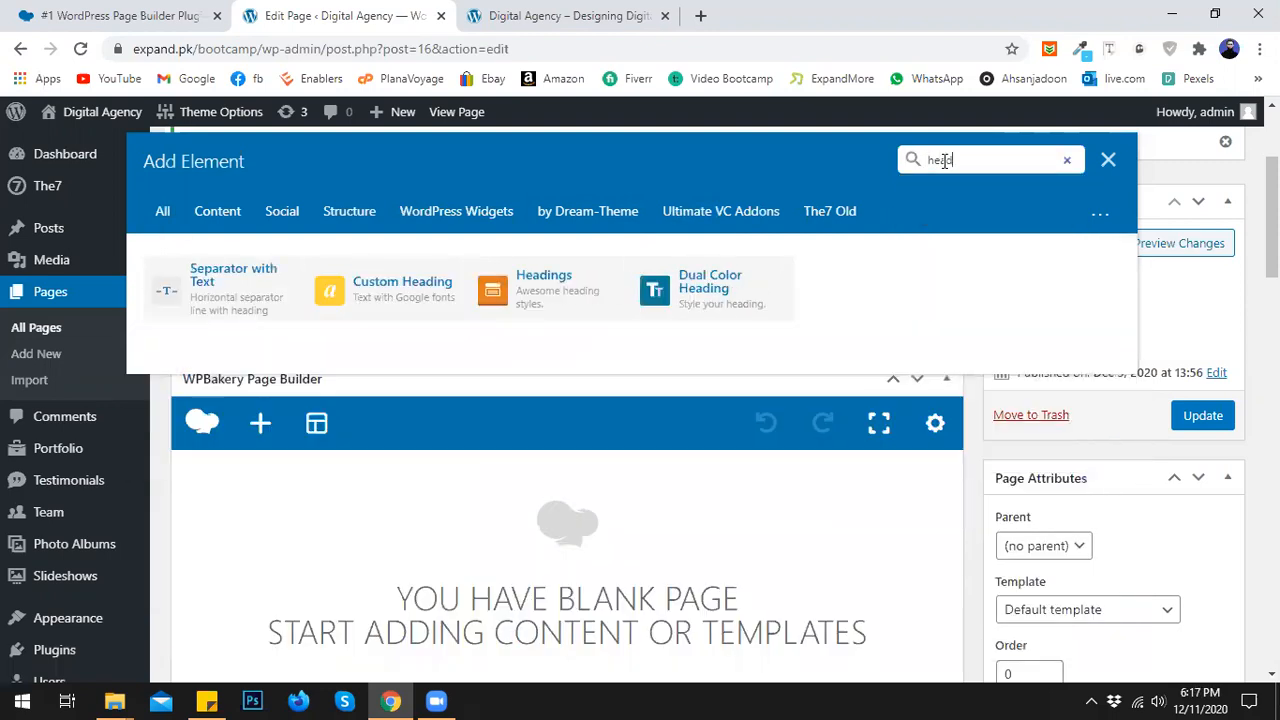
click(563, 283)
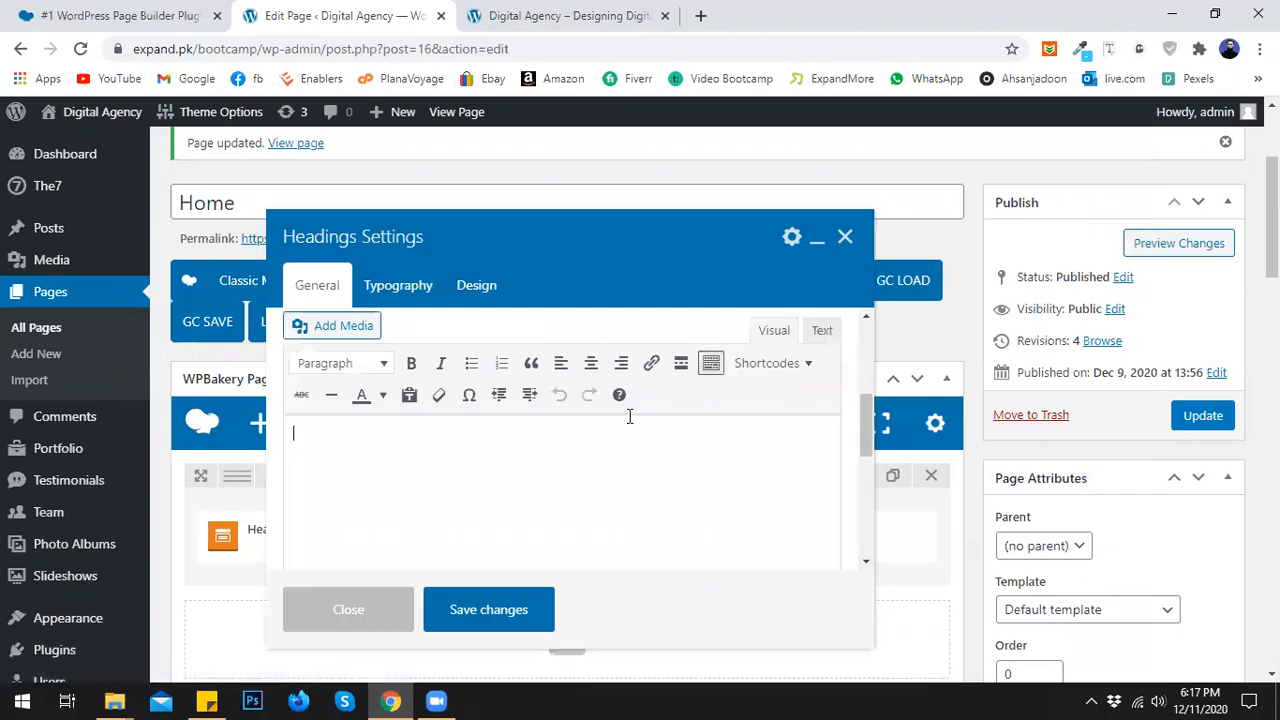
- Set the new heading's title to "About Us"
scroll(629, 416, up, 5)
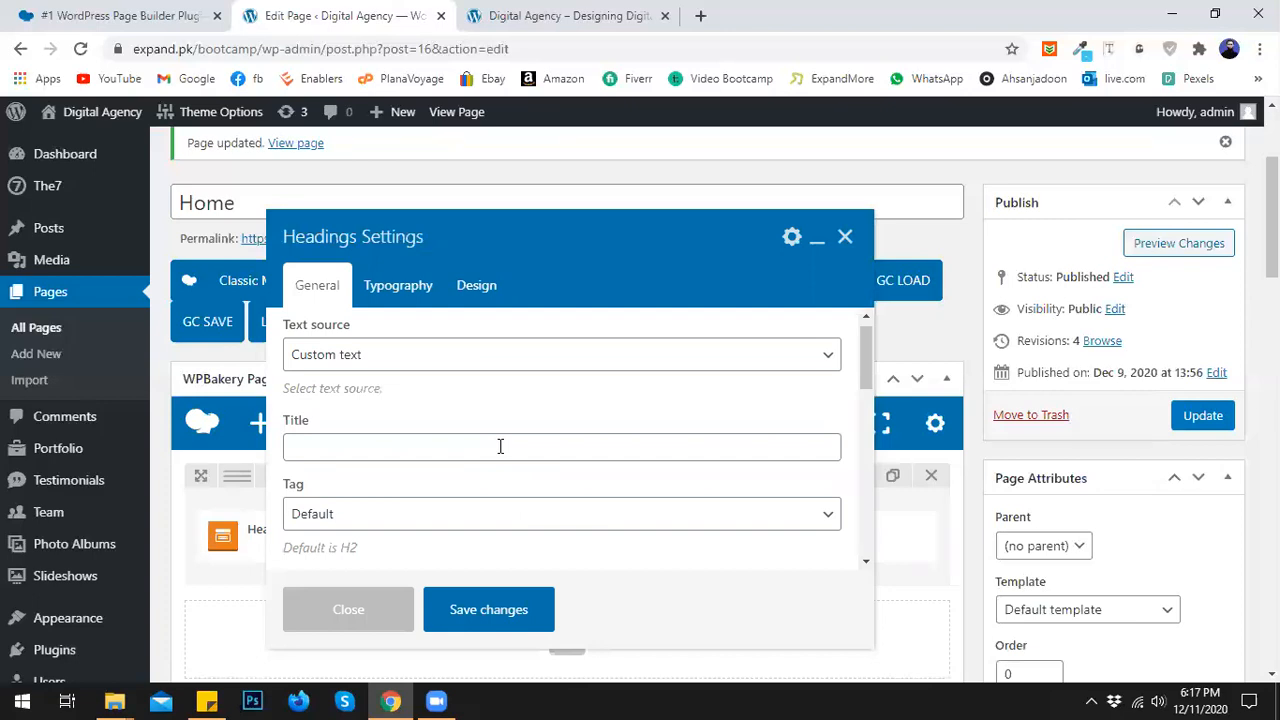
scroll(500, 446, down, 2)
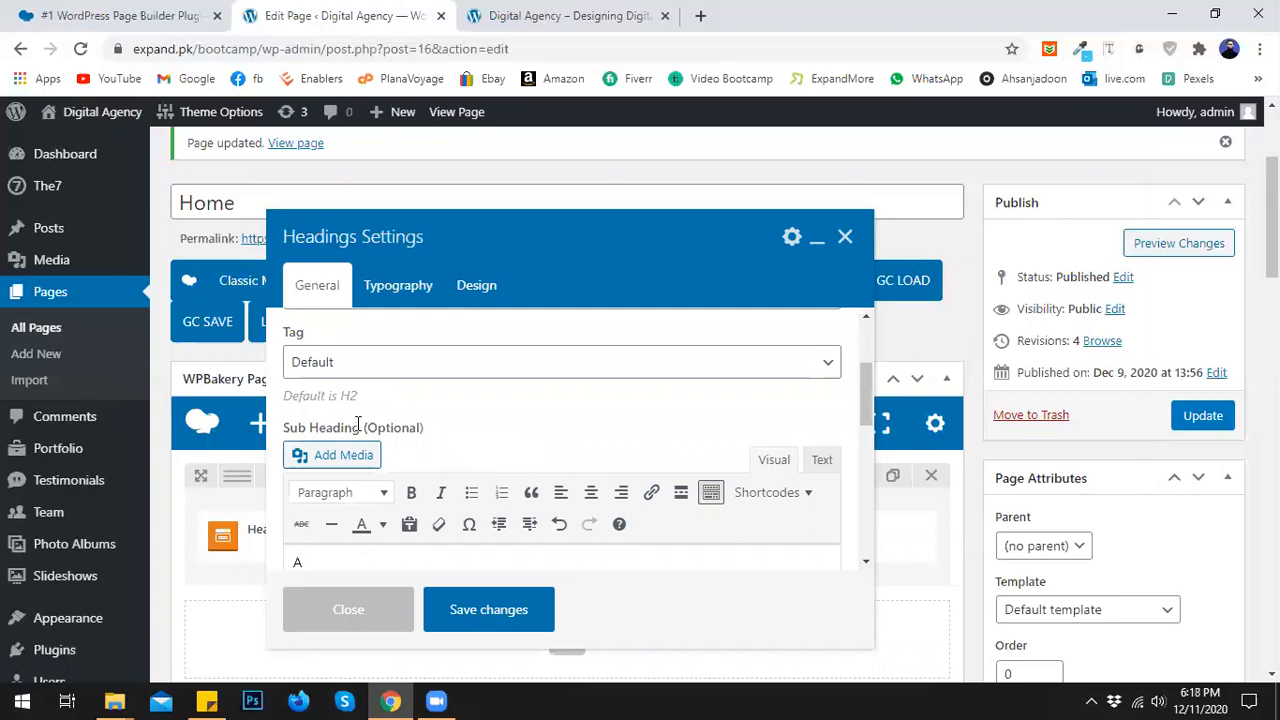
scroll(358, 424, up, 2)
click(326, 460)
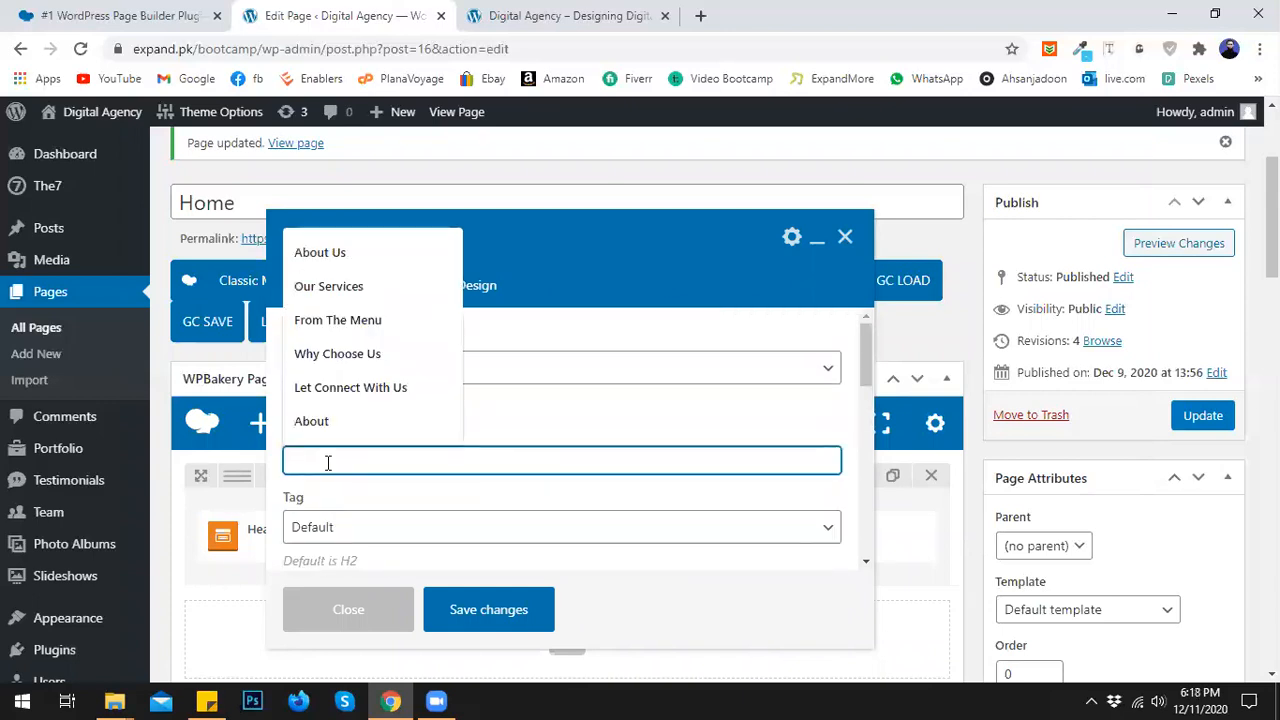
text(About Us)
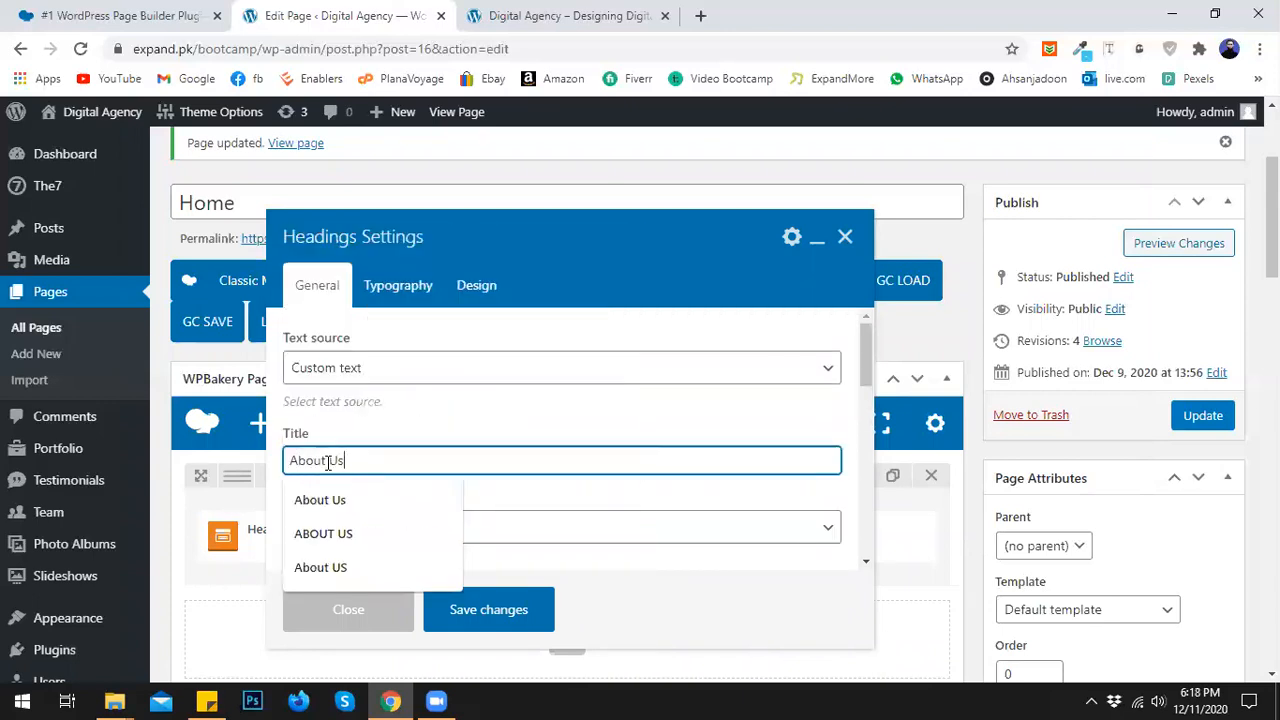
click(377, 428)
- Clear the stray letter from the heading's sub heading and look over its tag, alignment and separator options
scroll(390, 434, down, 2)
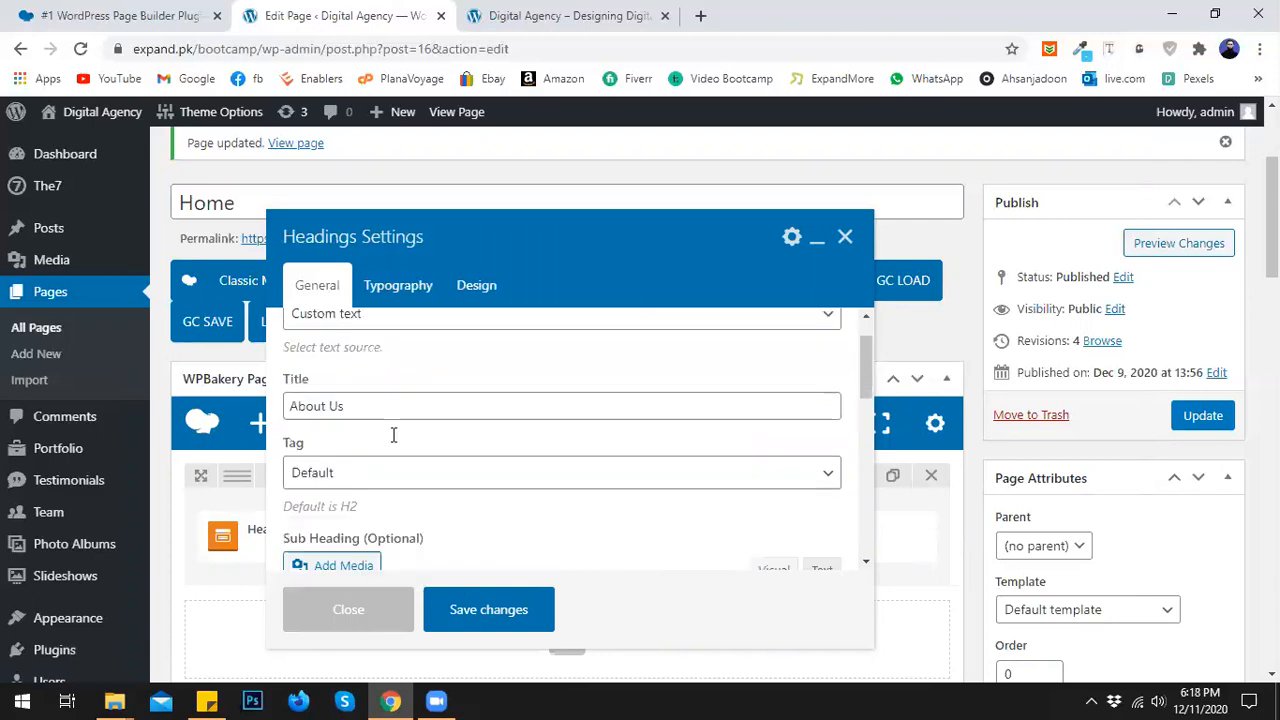
scroll(394, 442, down, 1)
scroll(394, 442, up, 3)
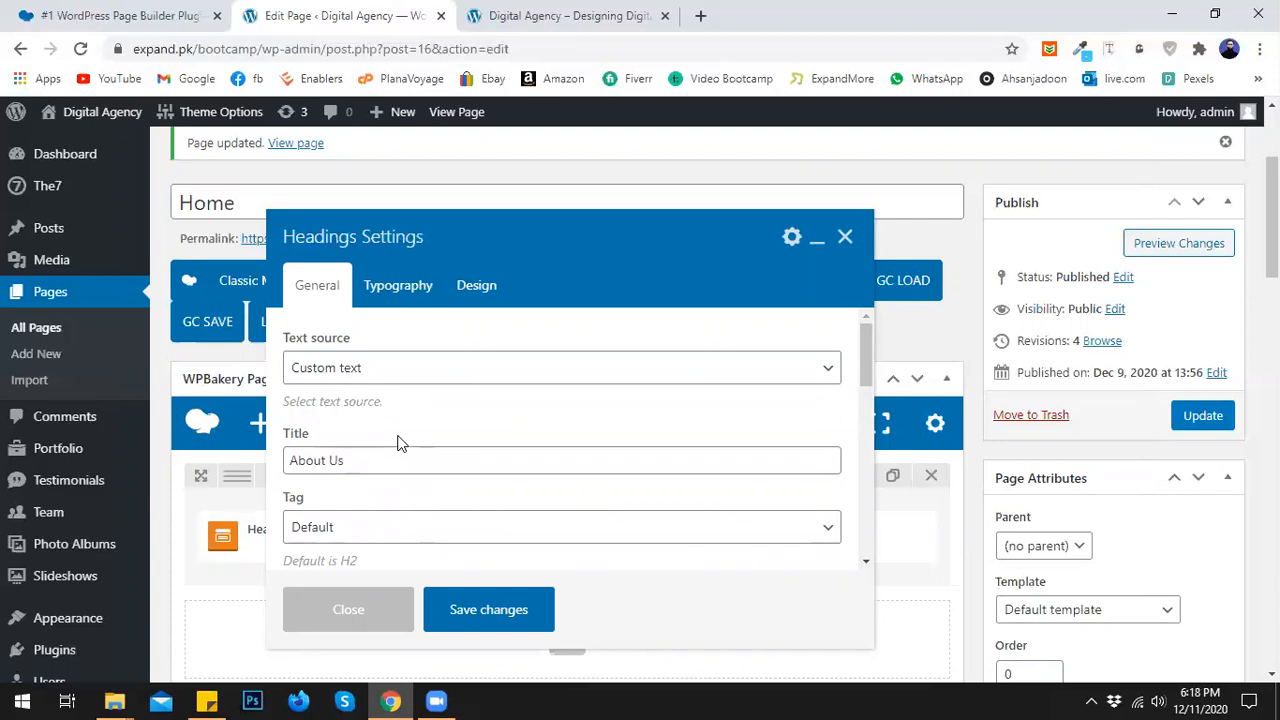
scroll(430, 420, down, 2)
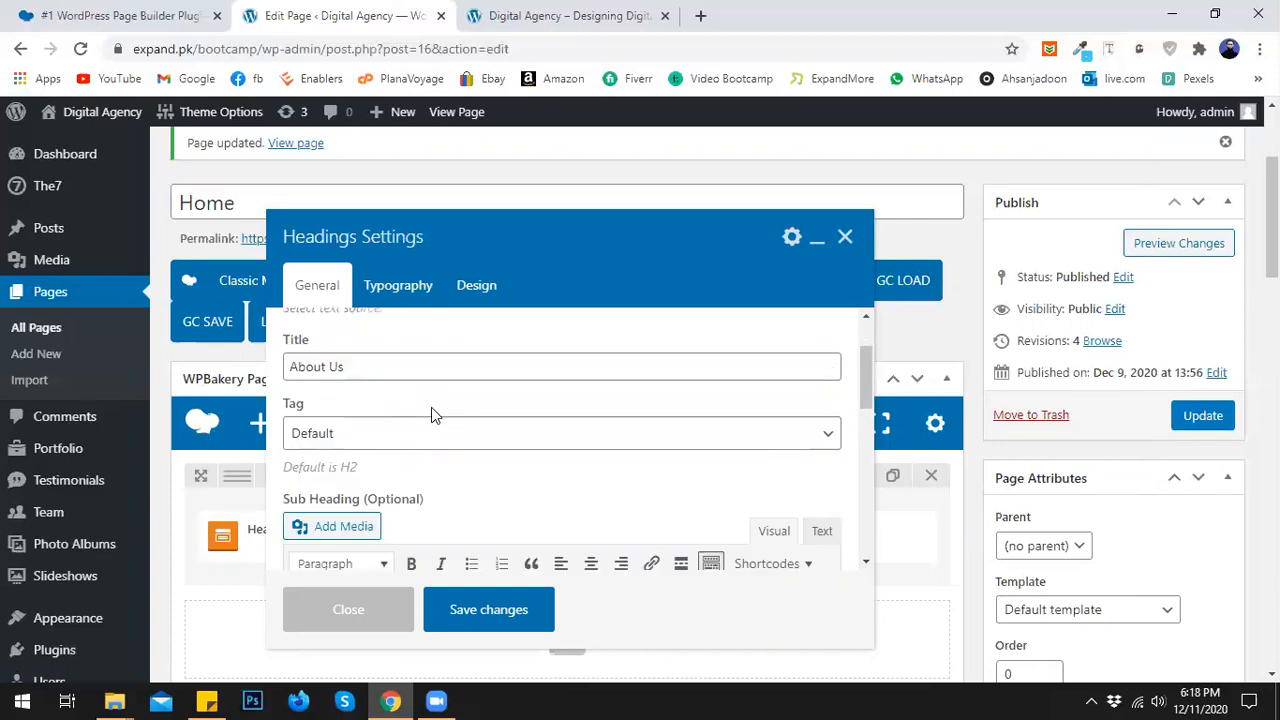
scroll(431, 410, down, 2)
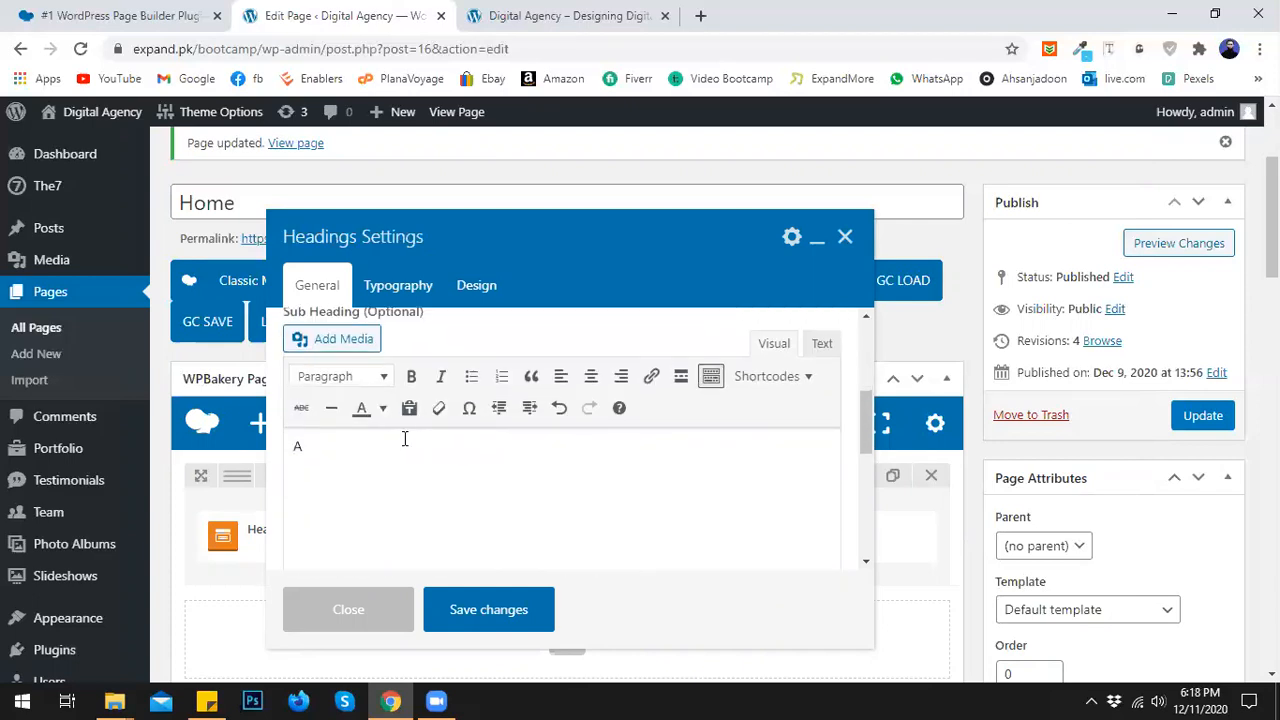
key(BackSpace)
scroll(405, 445, down, 3)
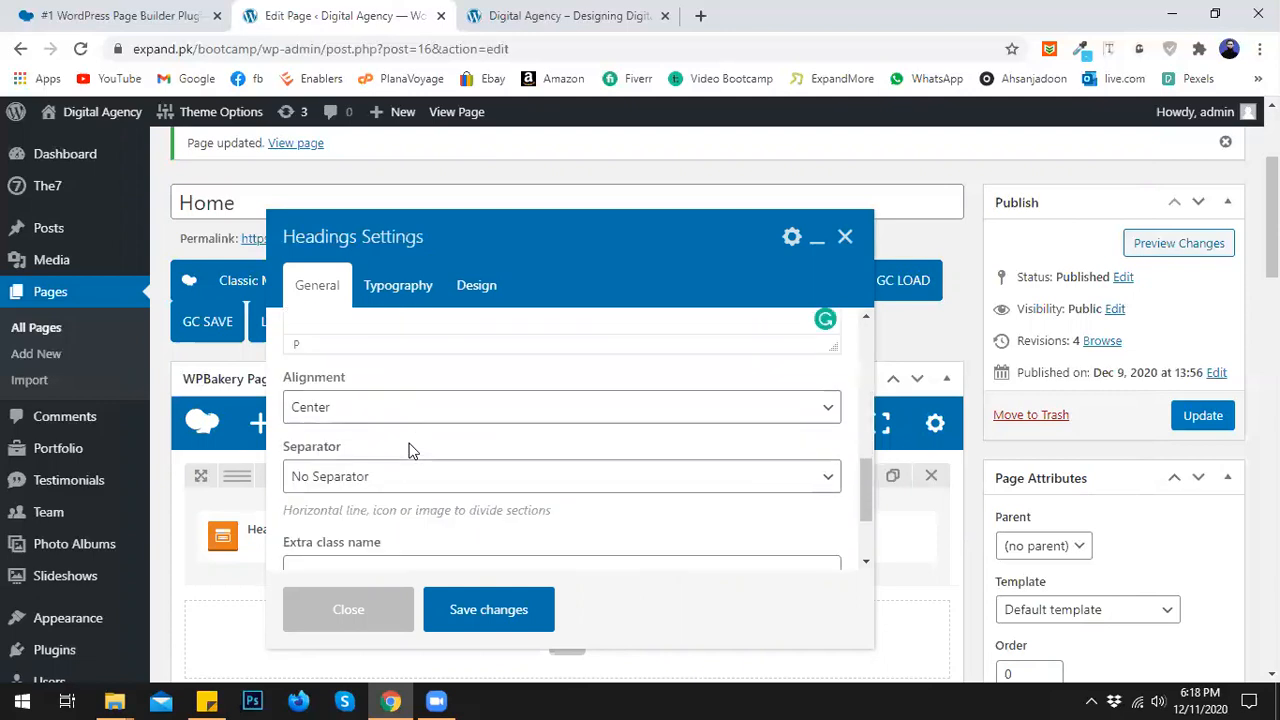
click(437, 700)
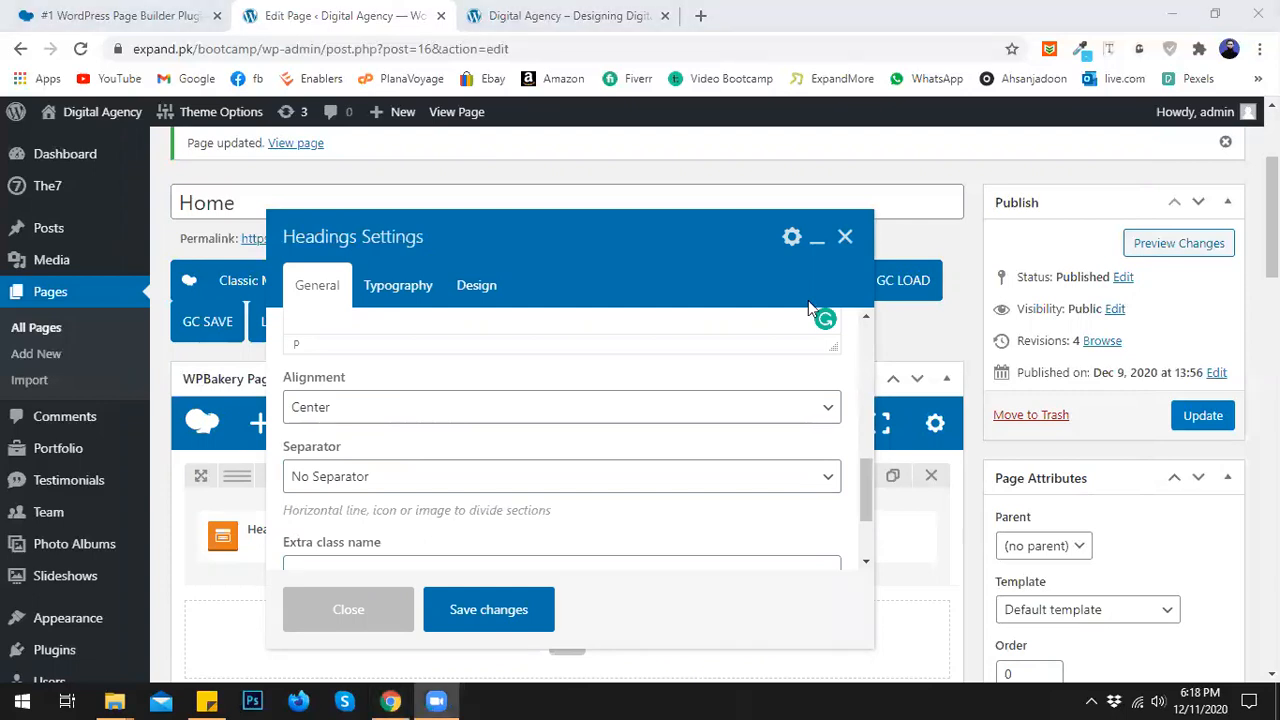
click(1173, 528)
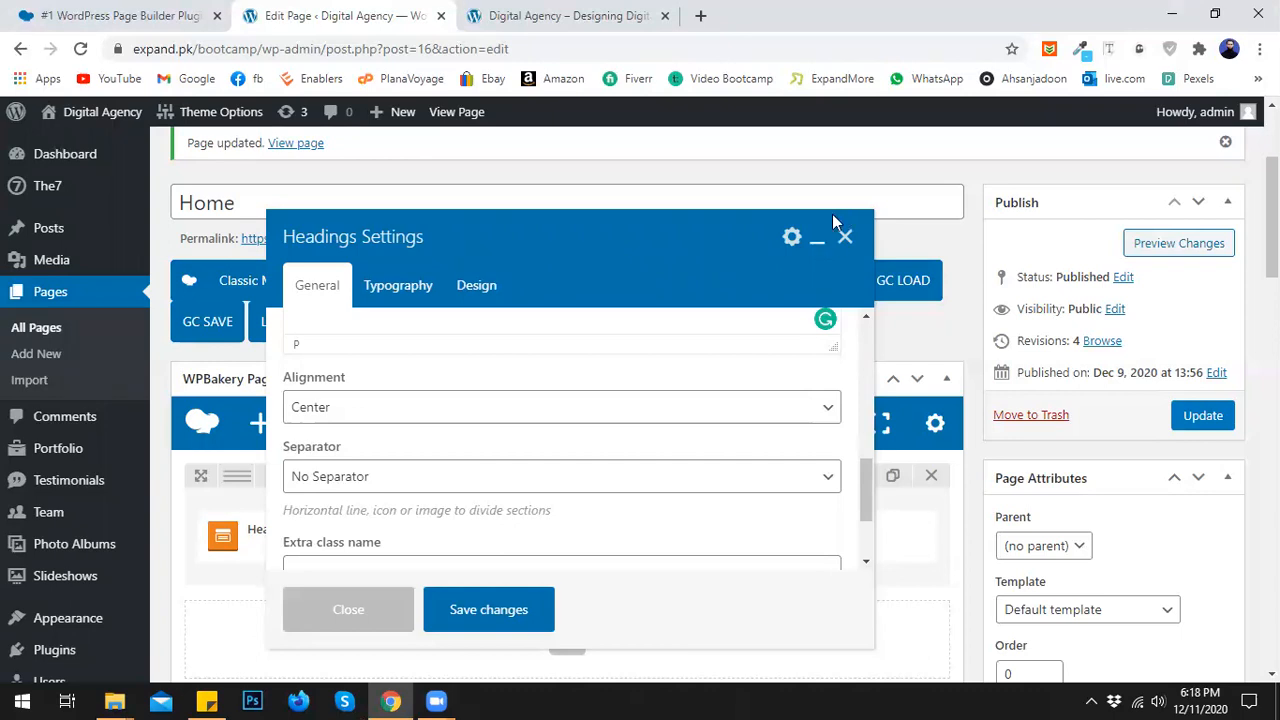
scroll(529, 420, up, 5)
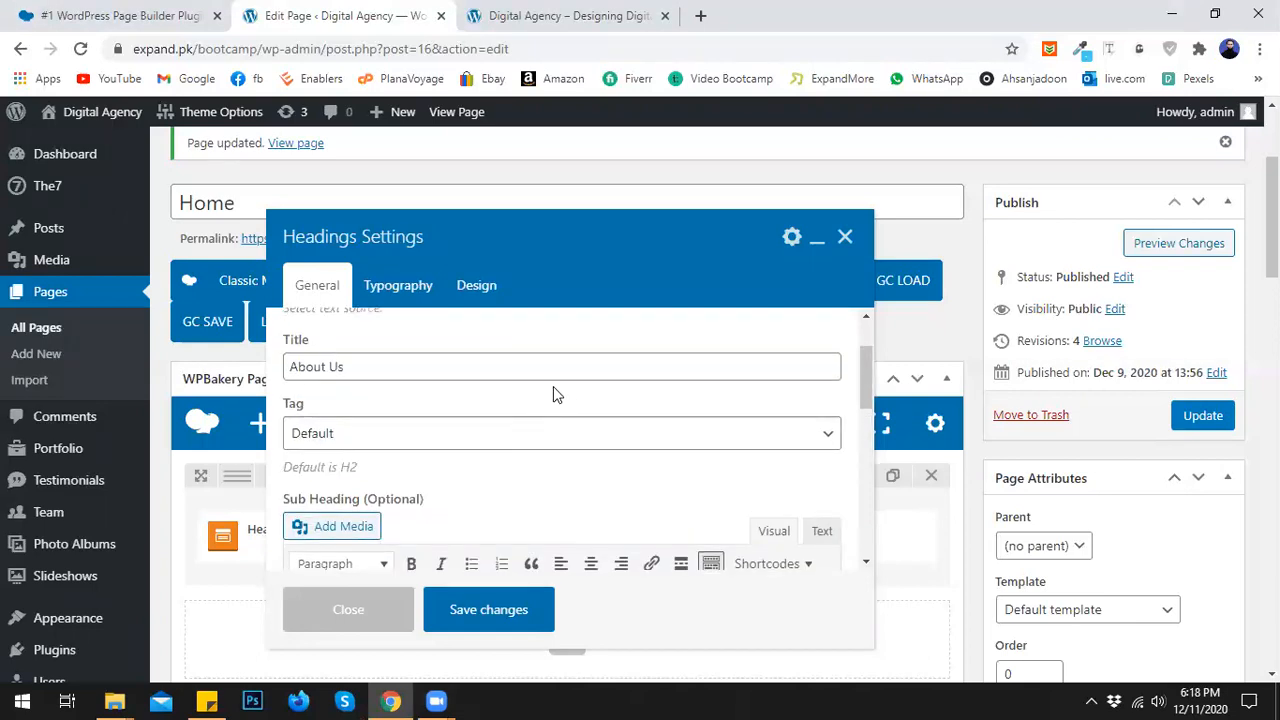
scroll(555, 390, down, 2)
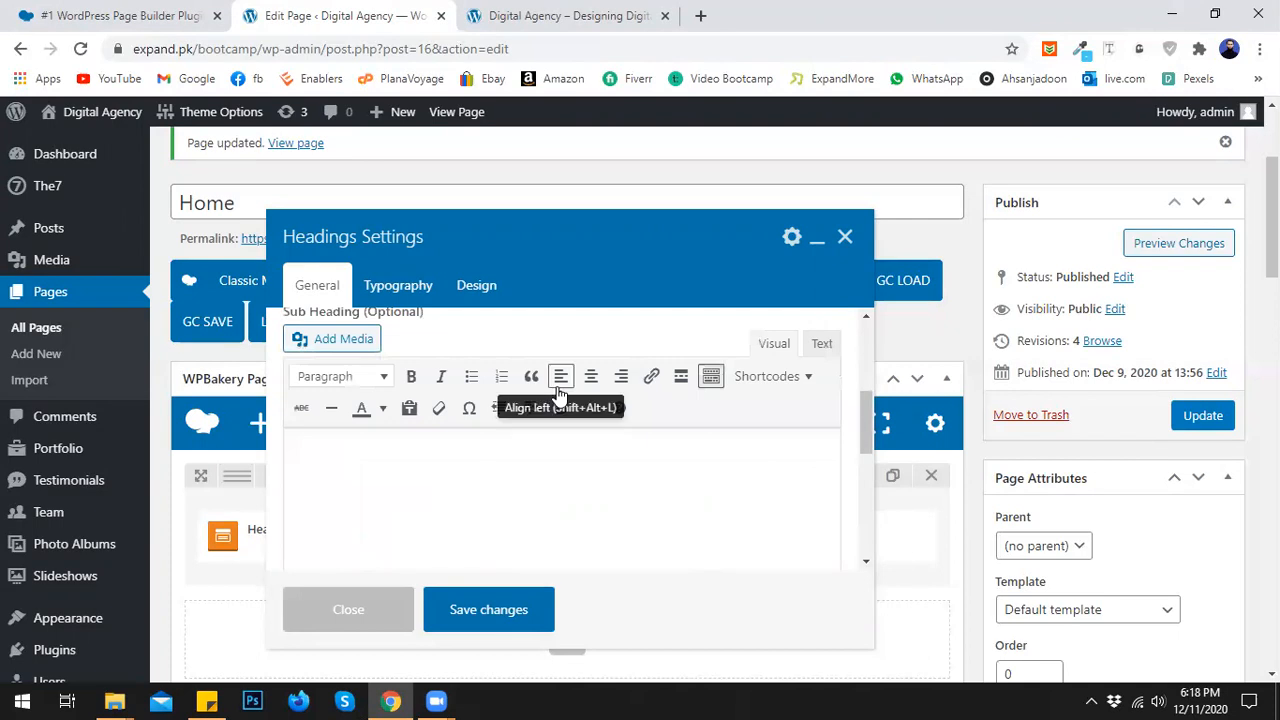
scroll(560, 395, down, 3)
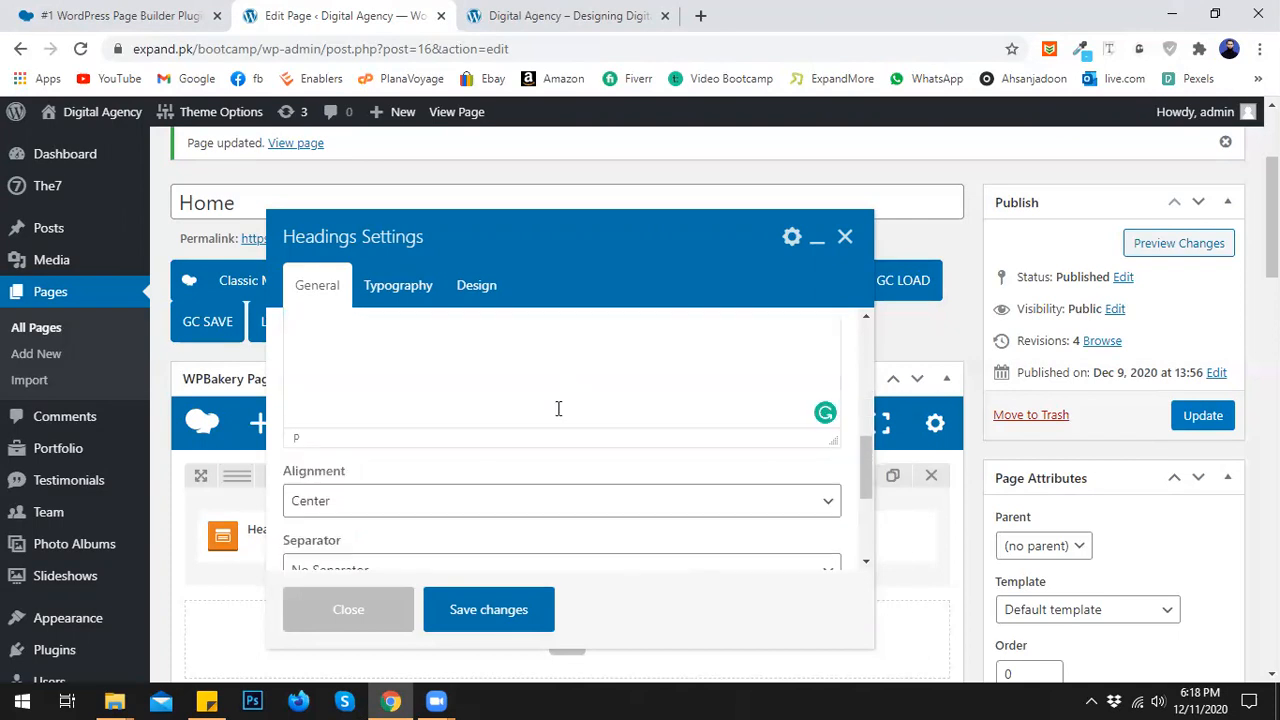
scroll(558, 408, up, 6)
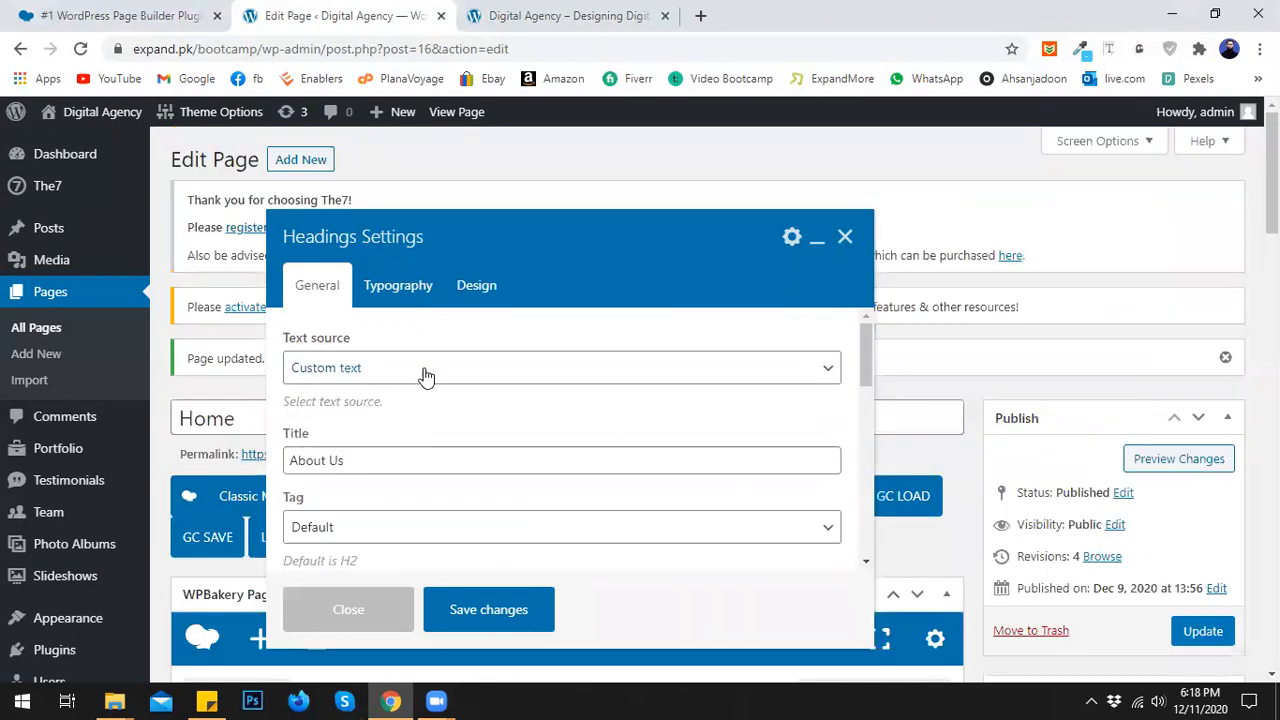
- Close the heading's settings without saving and delete the row that contains the Headings element
drag(506, 236, 594, 185)
click(929, 187)
scroll(866, 424, down, 3)
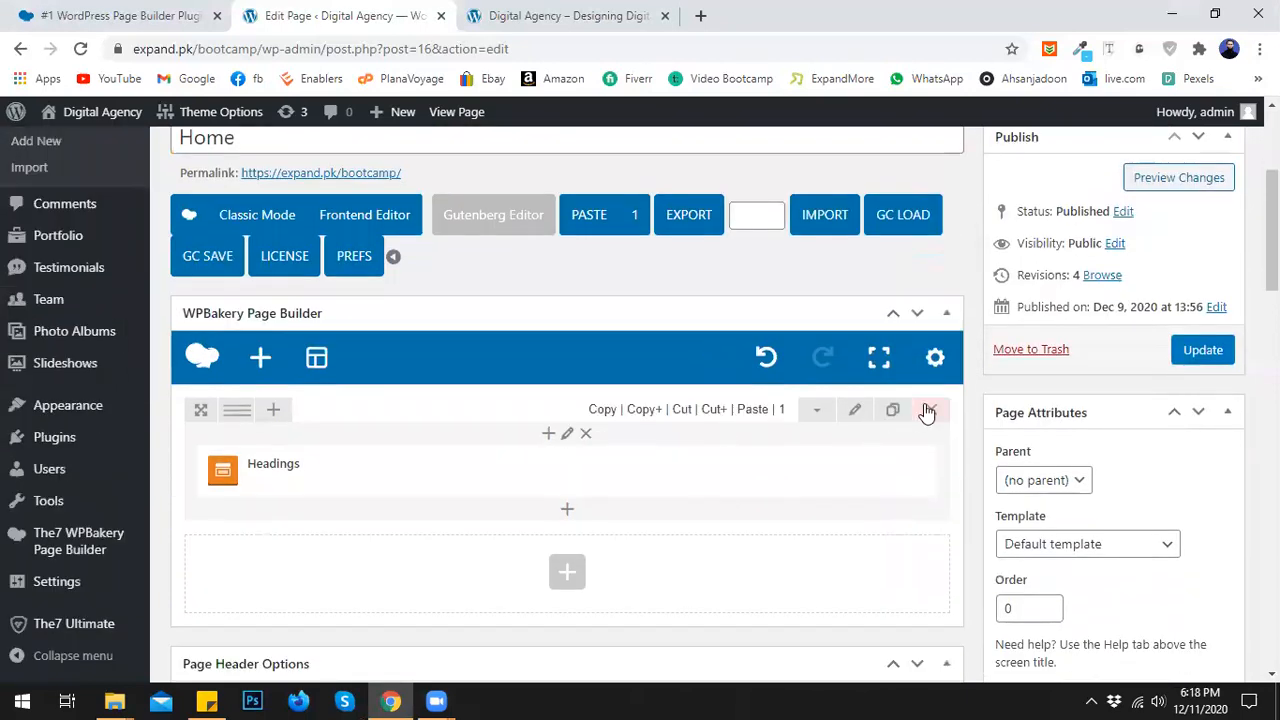
click(927, 412)
- Search the builder elements for "heading" and add a Headings element to the blank Home page
scroll(346, 423, down, 3)
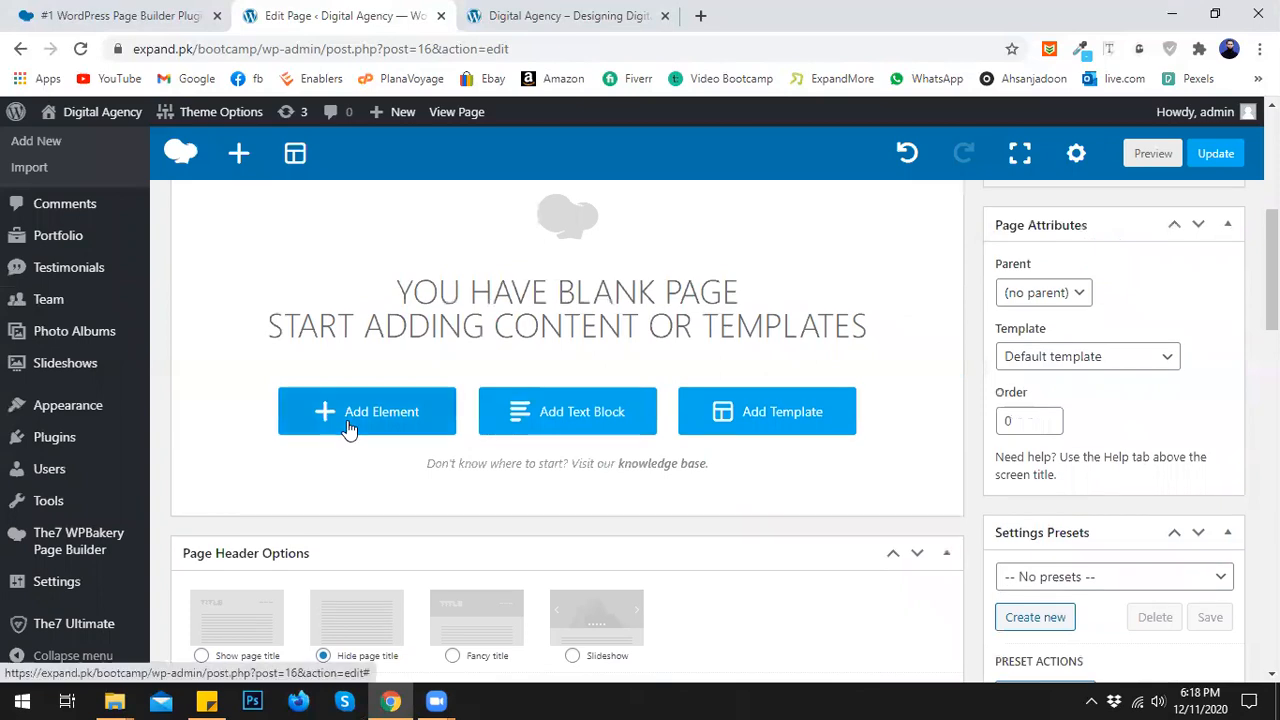
click(348, 428)
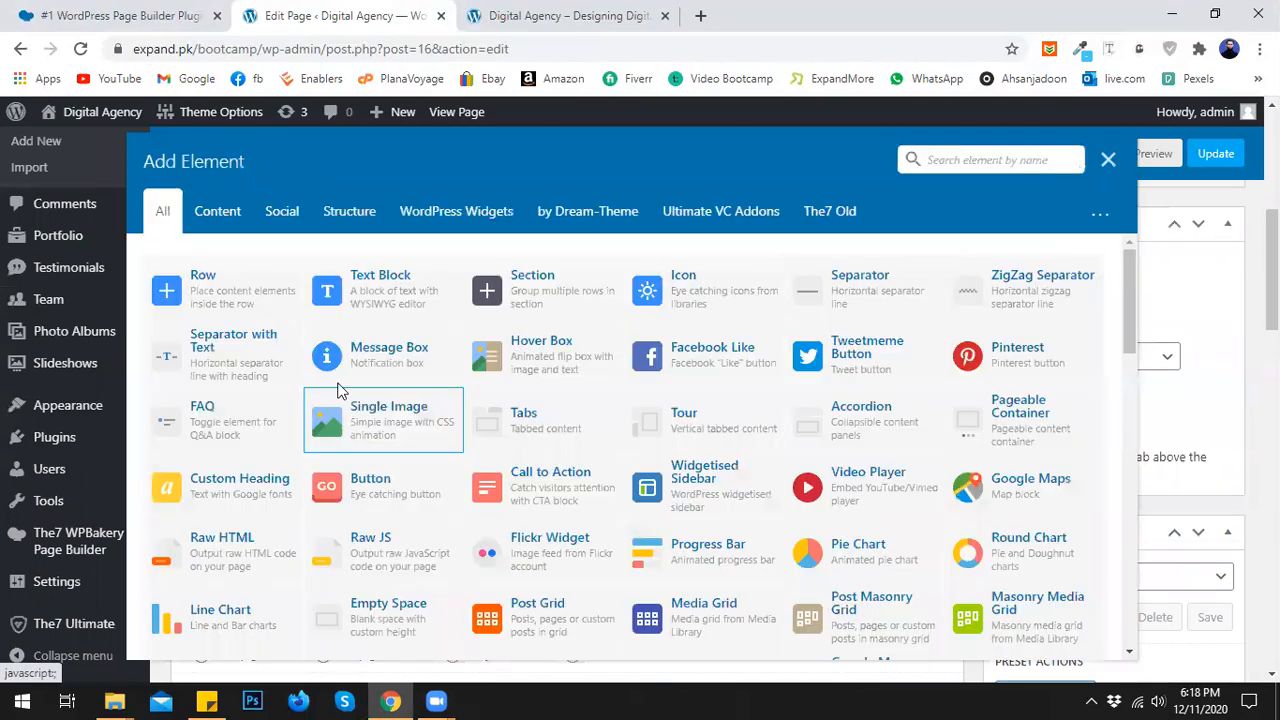
click(960, 160)
text(heading)
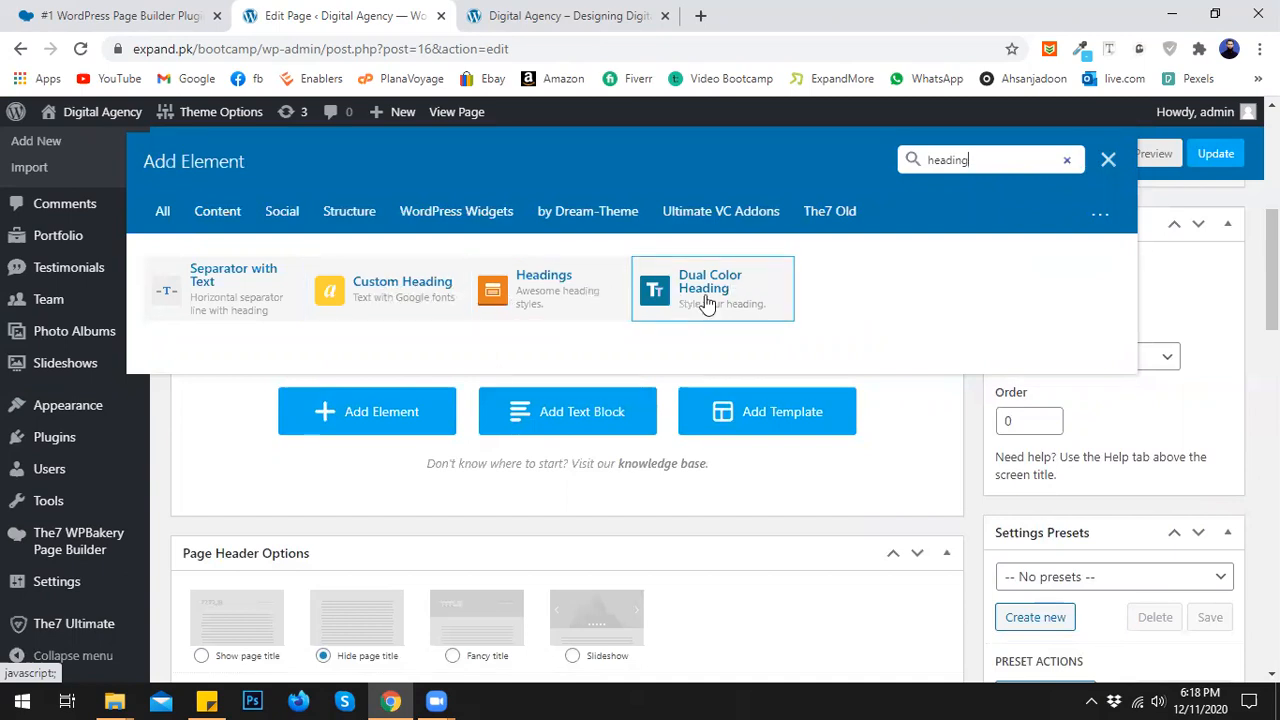
click(573, 300)
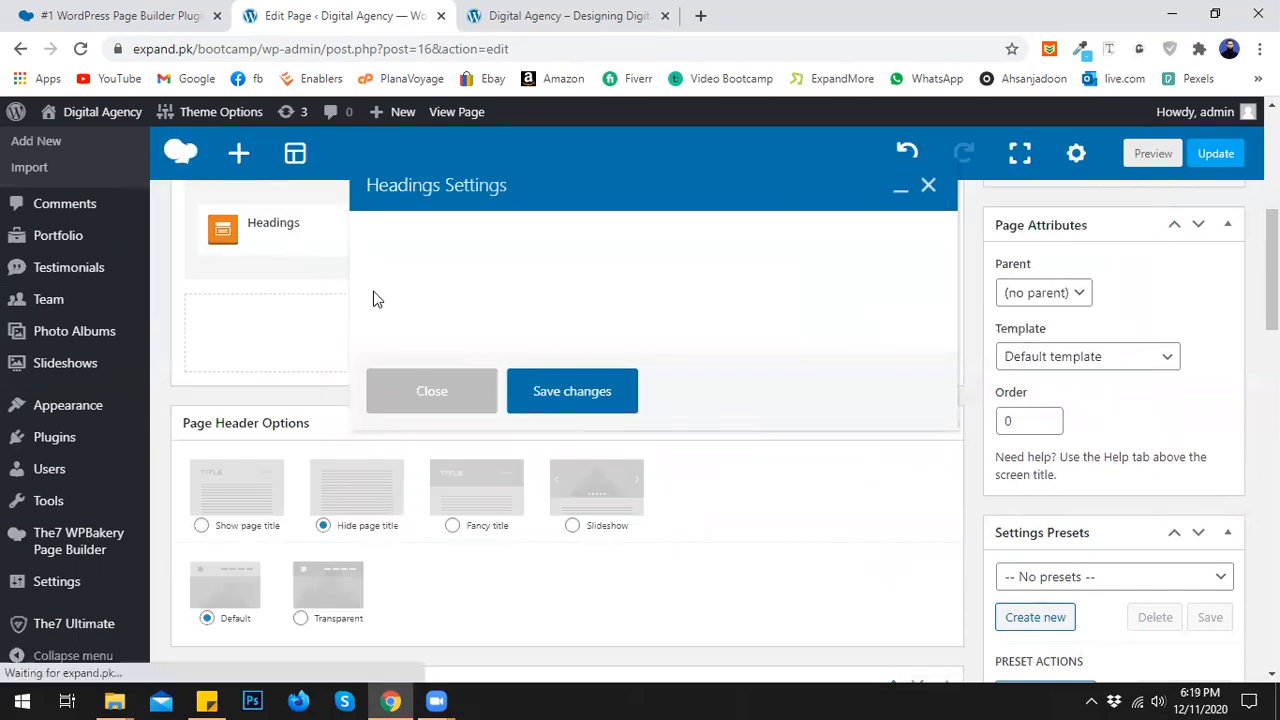
- Enter "About Us" as the title of the newly added heading
scroll(583, 443, down, 3)
scroll(537, 463, up, 2)
scroll(533, 445, up, 2)
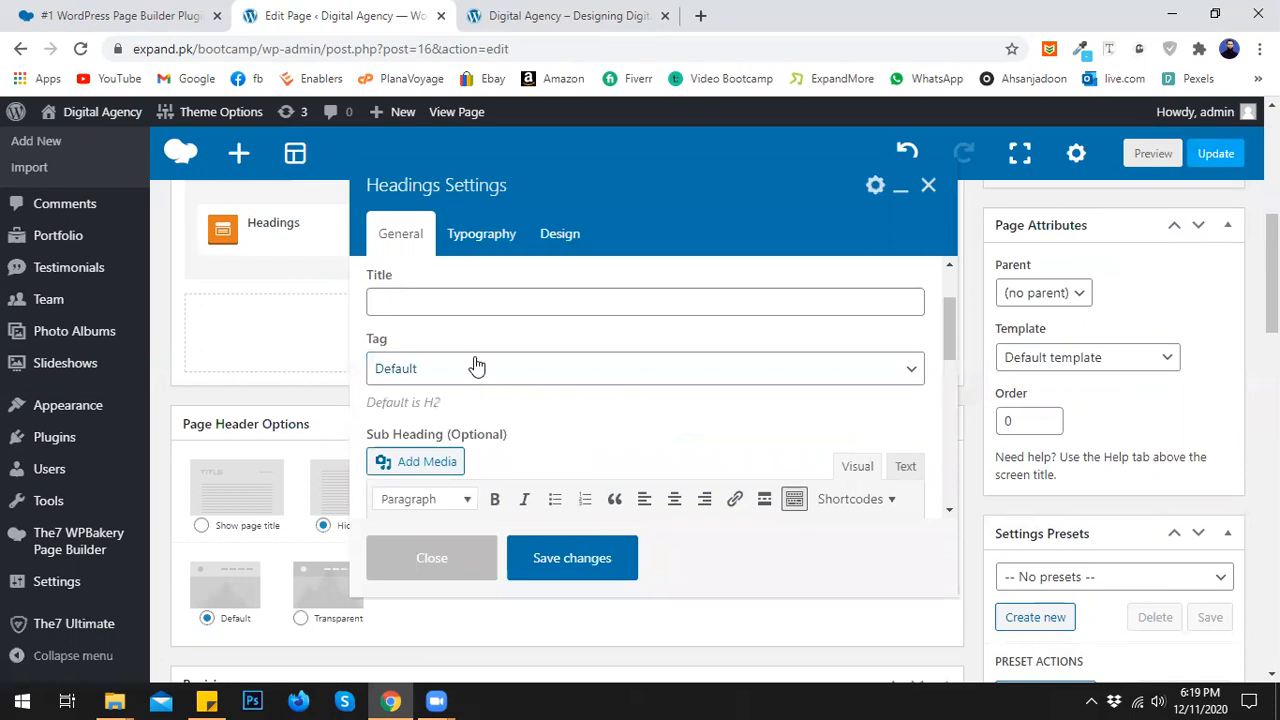
click(457, 397)
text(About Us)
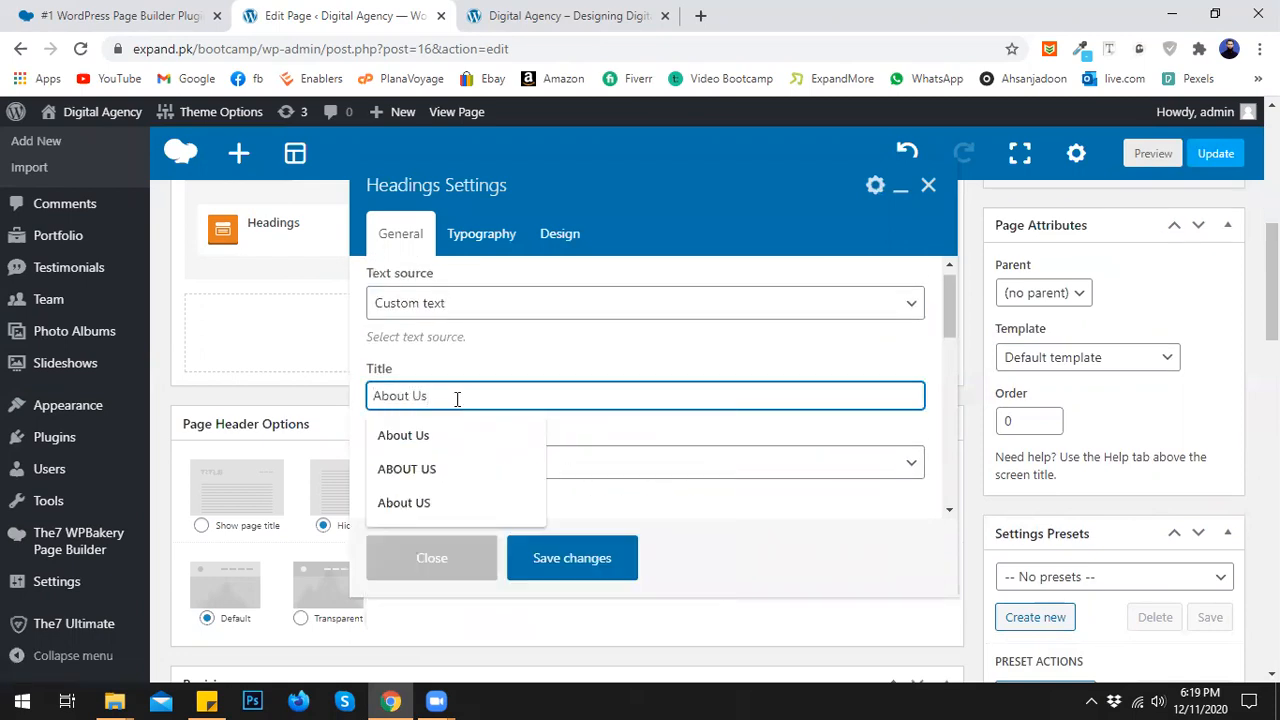
click(495, 364)
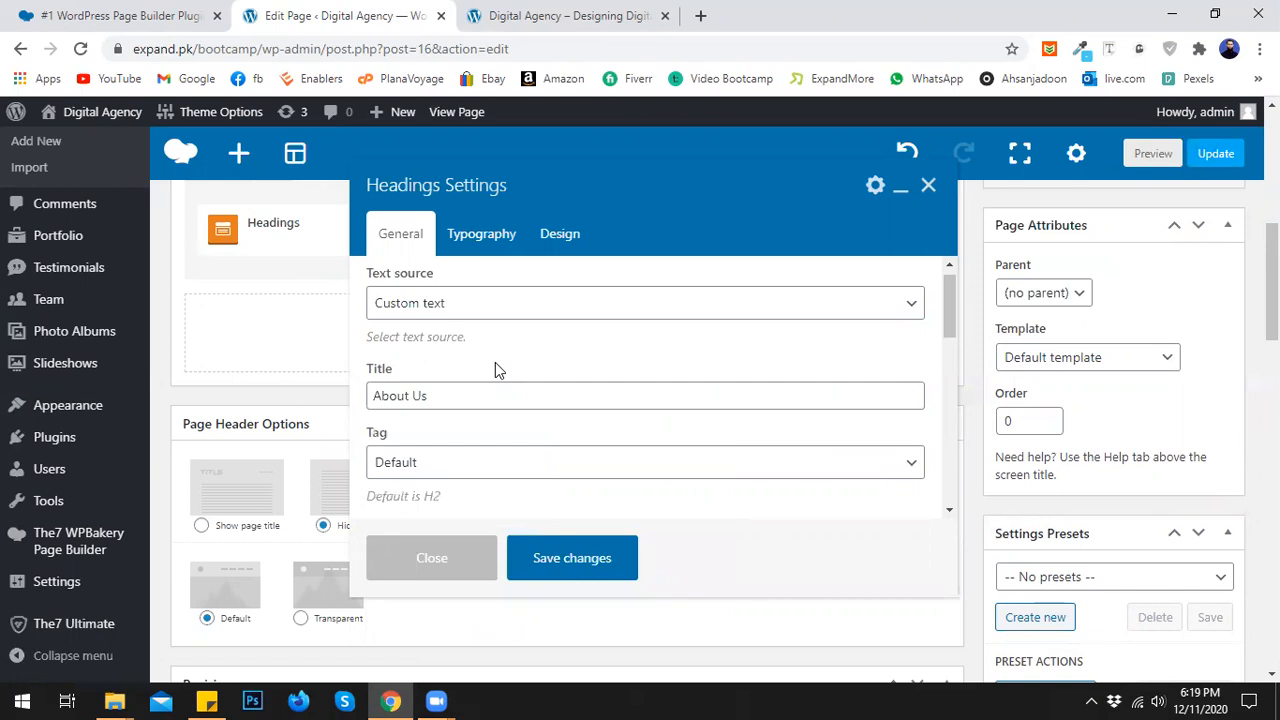
- Check the available text source options for the heading and keep Custom text
scroll(502, 348, down, 1)
scroll(514, 360, up, 1)
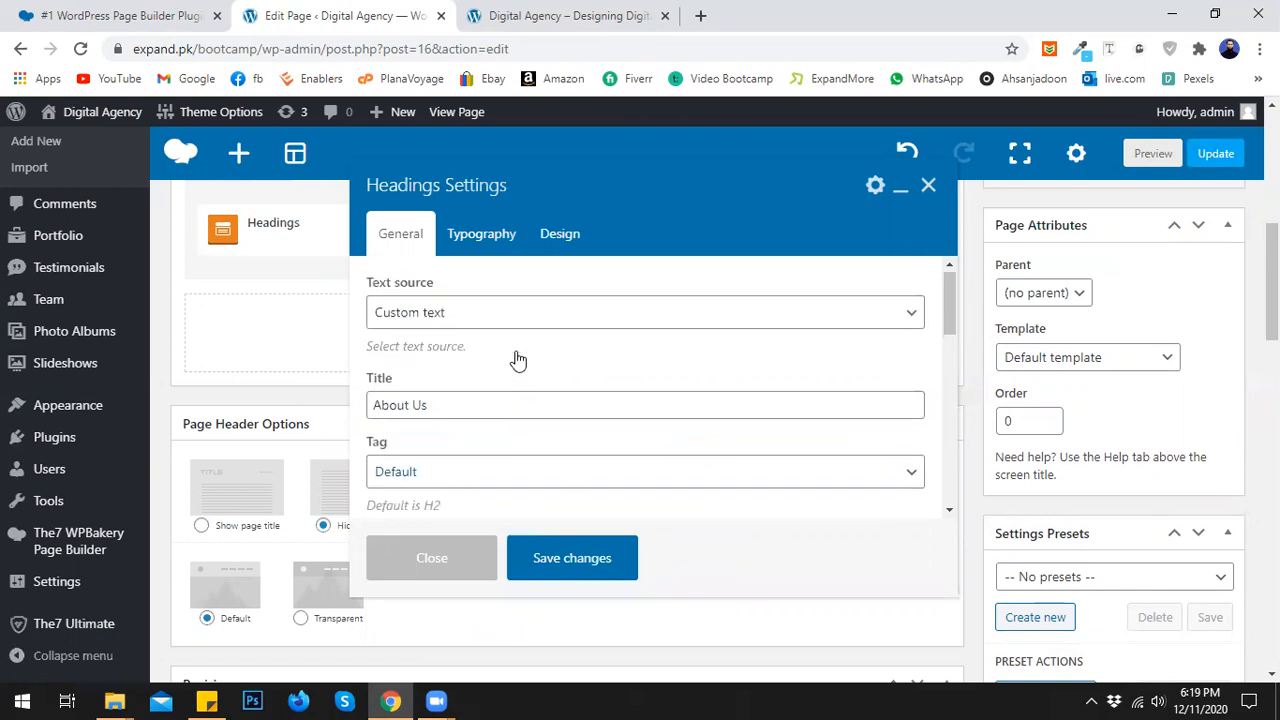
click(508, 318)
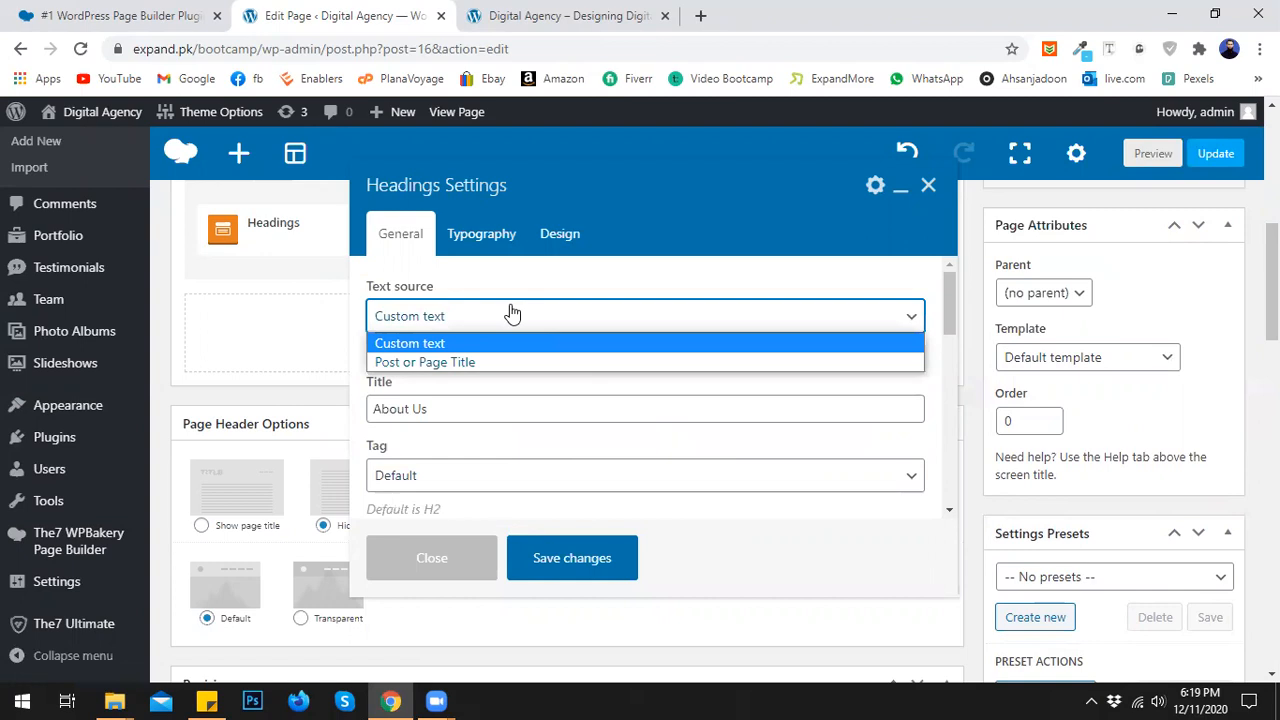
click(512, 290)
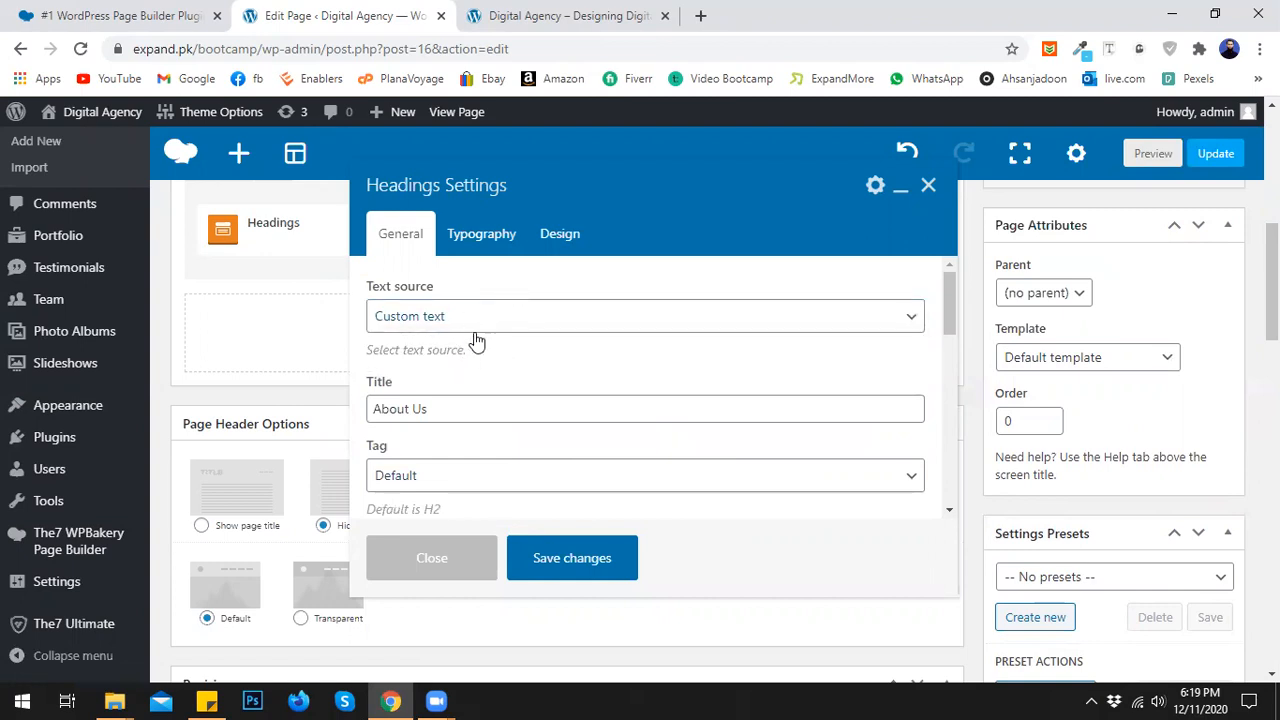
- Review the heading's available tag options and keep the tag set to Default
scroll(478, 346, down, 1)
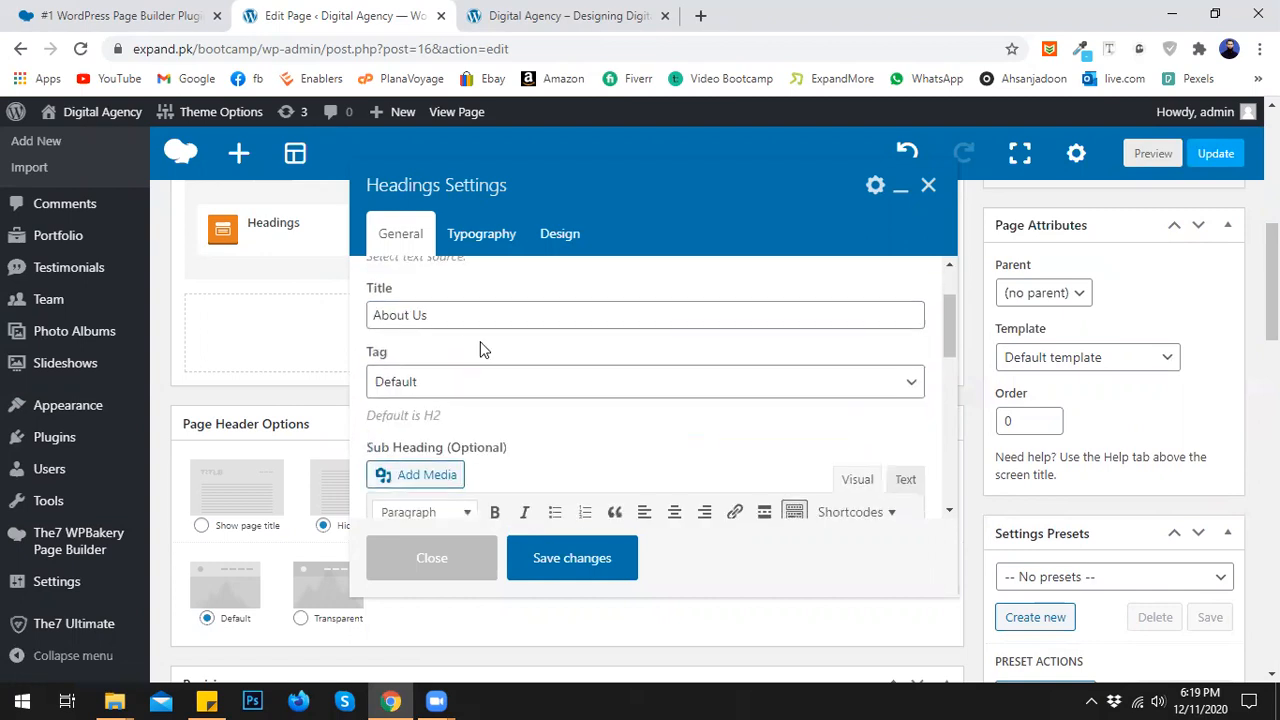
drag(441, 416, 368, 415)
click(432, 416)
click(538, 394)
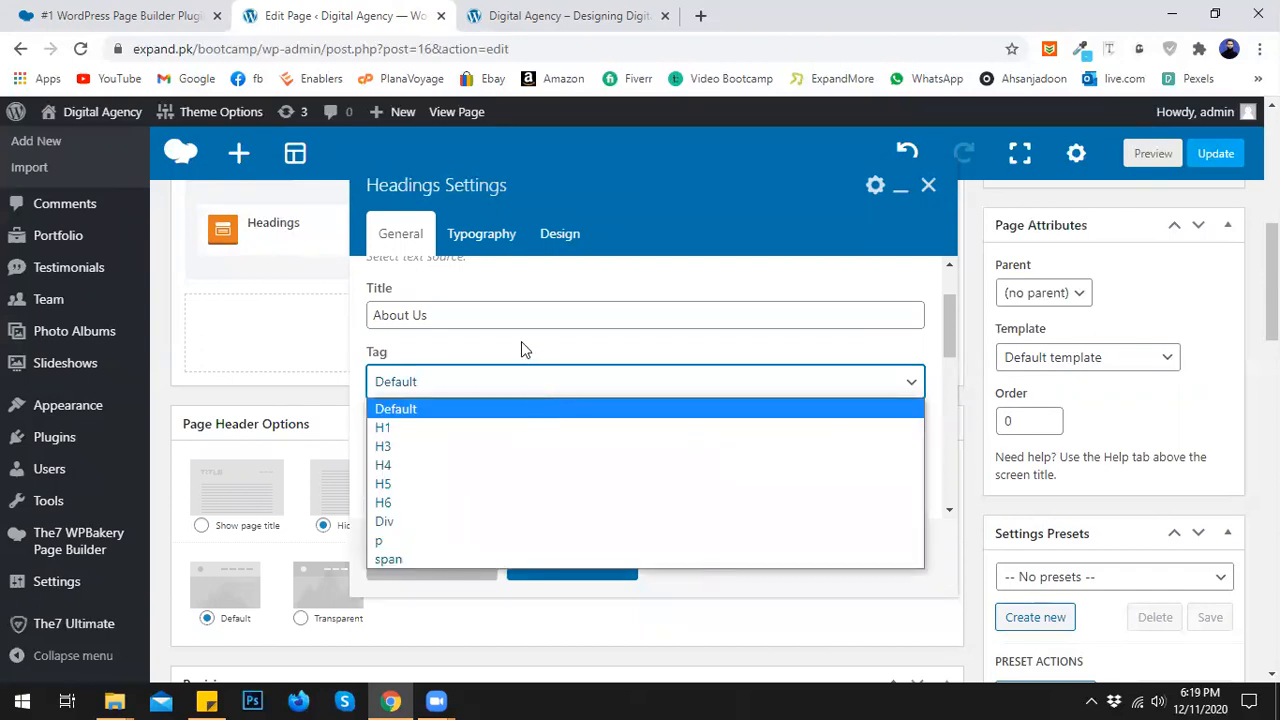
click(457, 416)
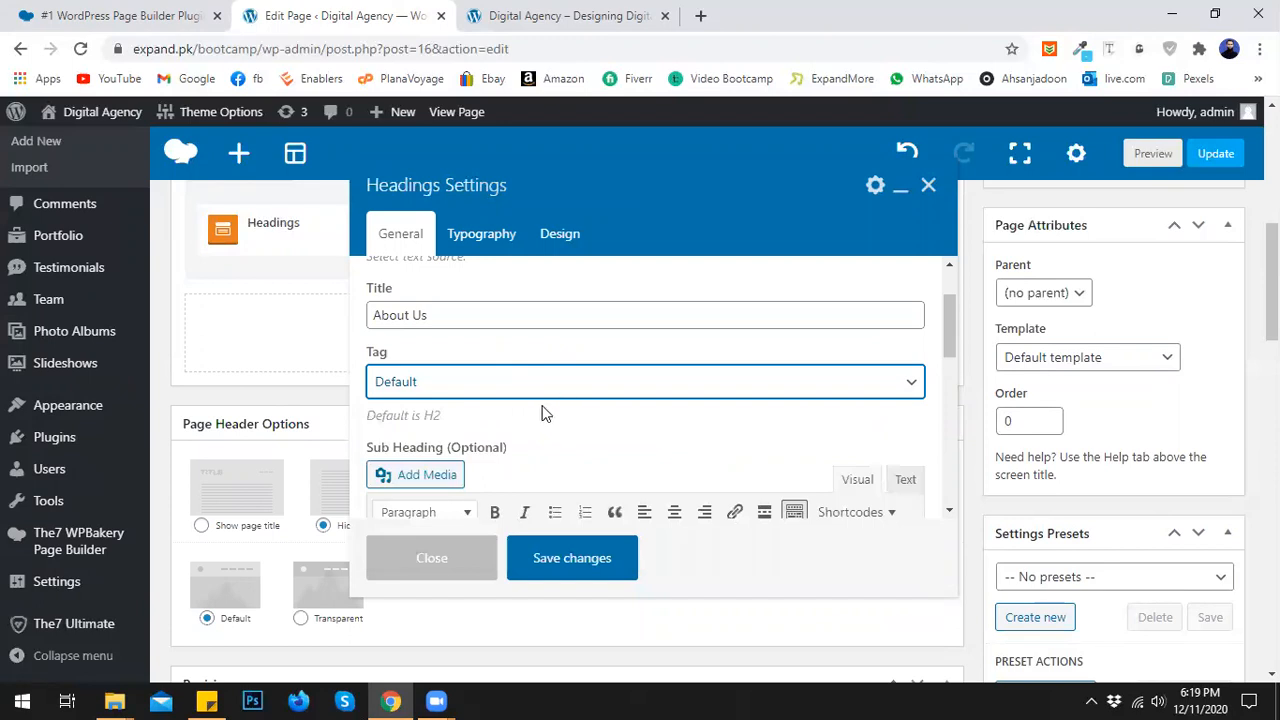
scroll(460, 382, down, 1)
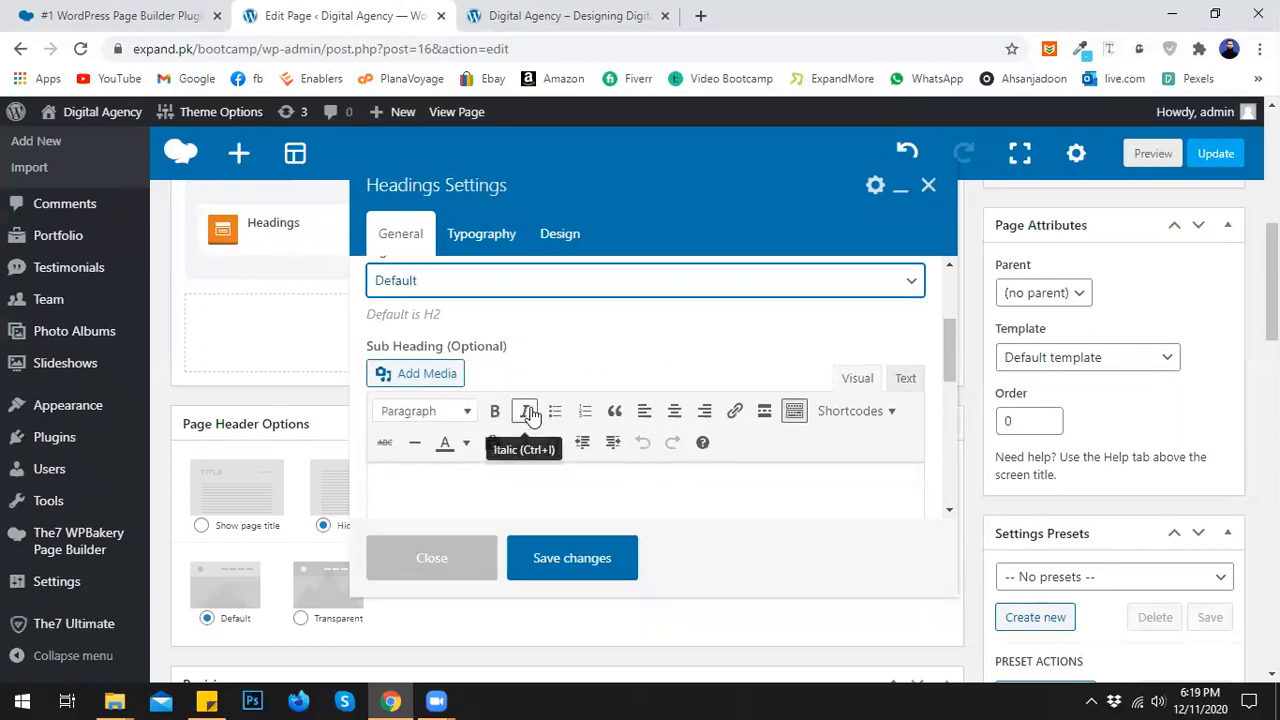
scroll(505, 408, down, 1)
click(483, 399)
text(D)
key(BackSpace)
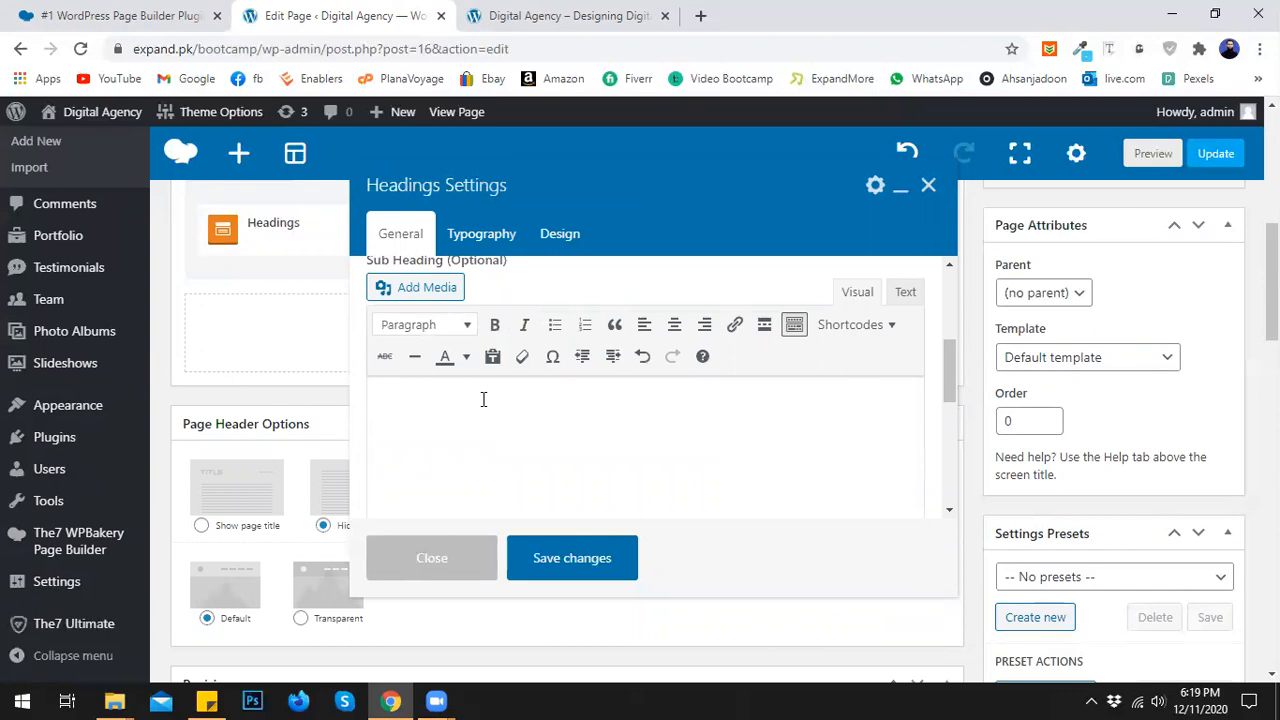
text(Expand)
key(BackSpace)
key(BackSpace)
key(BackSpace)
text(adn)
key(BackSpace)
key(BackSpace)
key(BackSpace)
key(BackSpace)
key(BackSpace)
key(BackSpace)
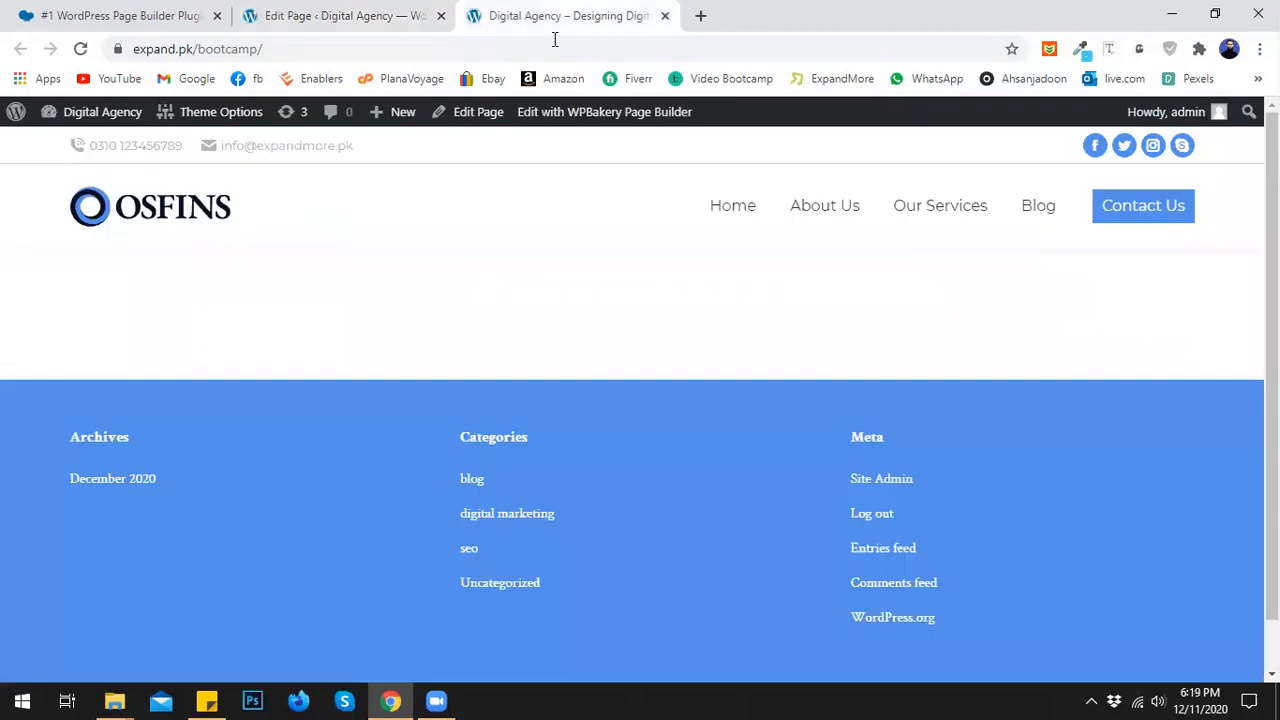
- Check the logo name on the live site and enter "Osfins" as the heading's sub heading
click(560, 16)
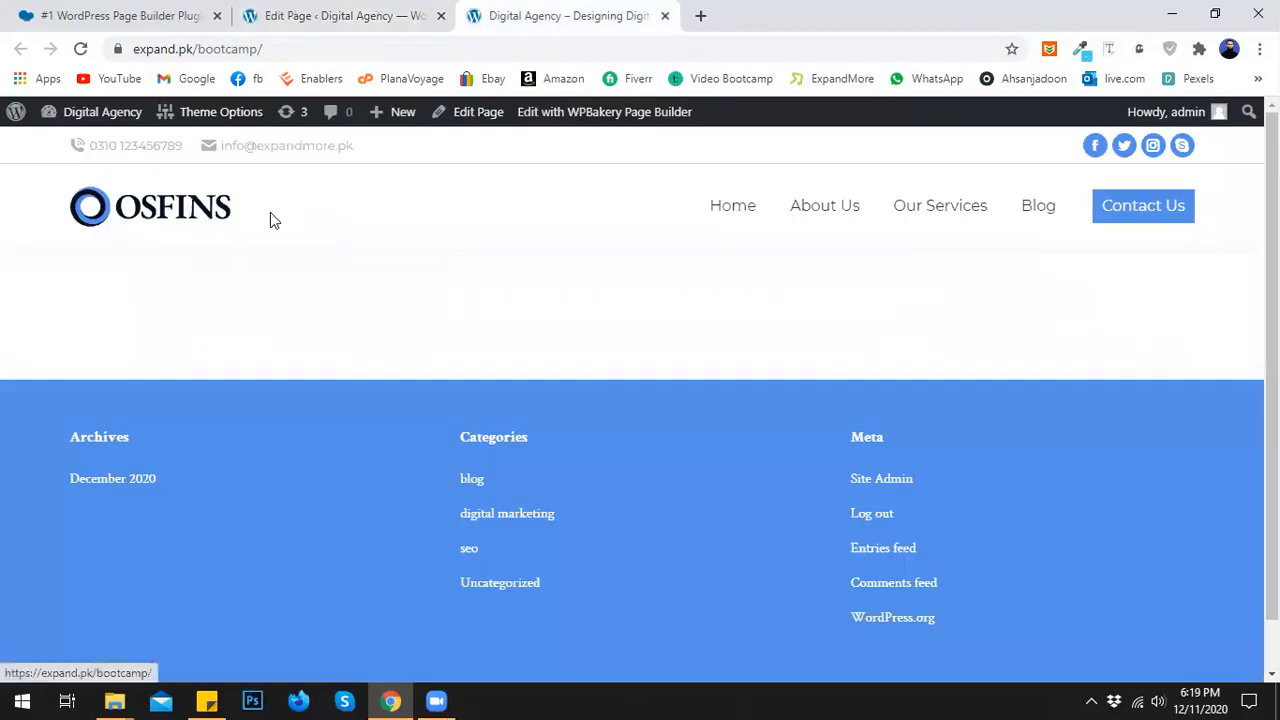
click(338, 14)
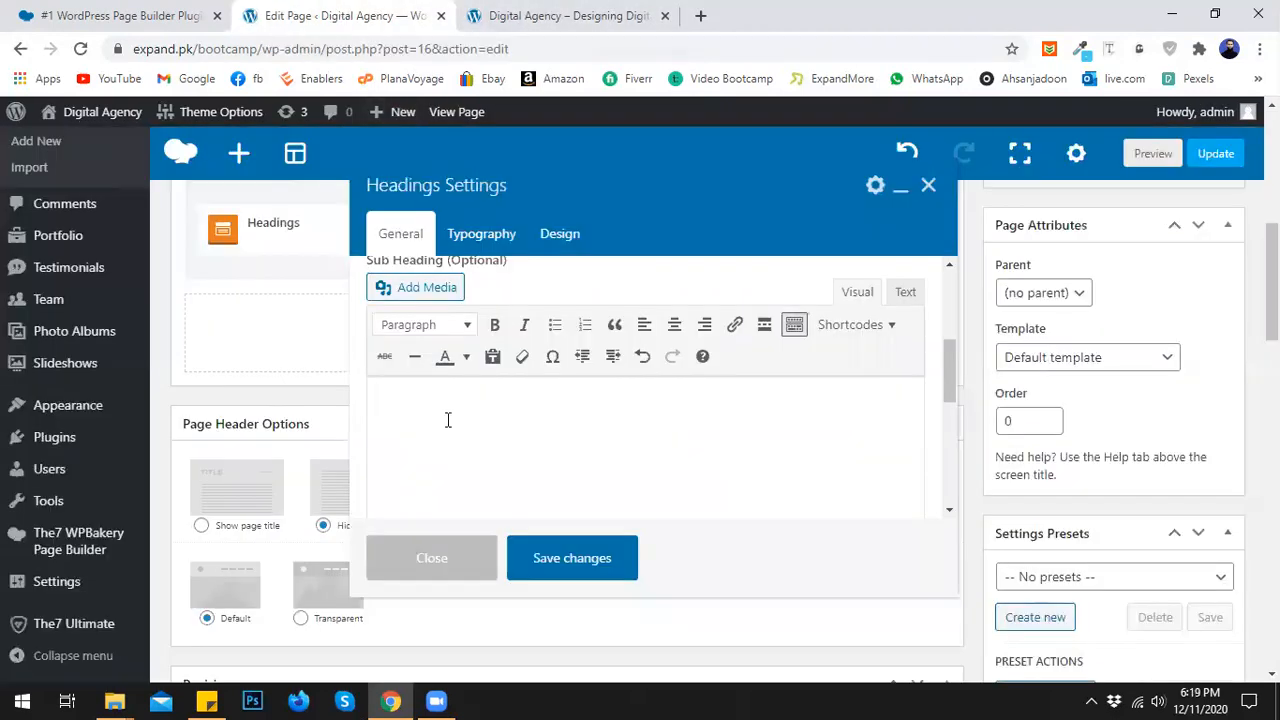
text(Osfins)
- Set the heading's alignment to Left
scroll(480, 422, down, 3)
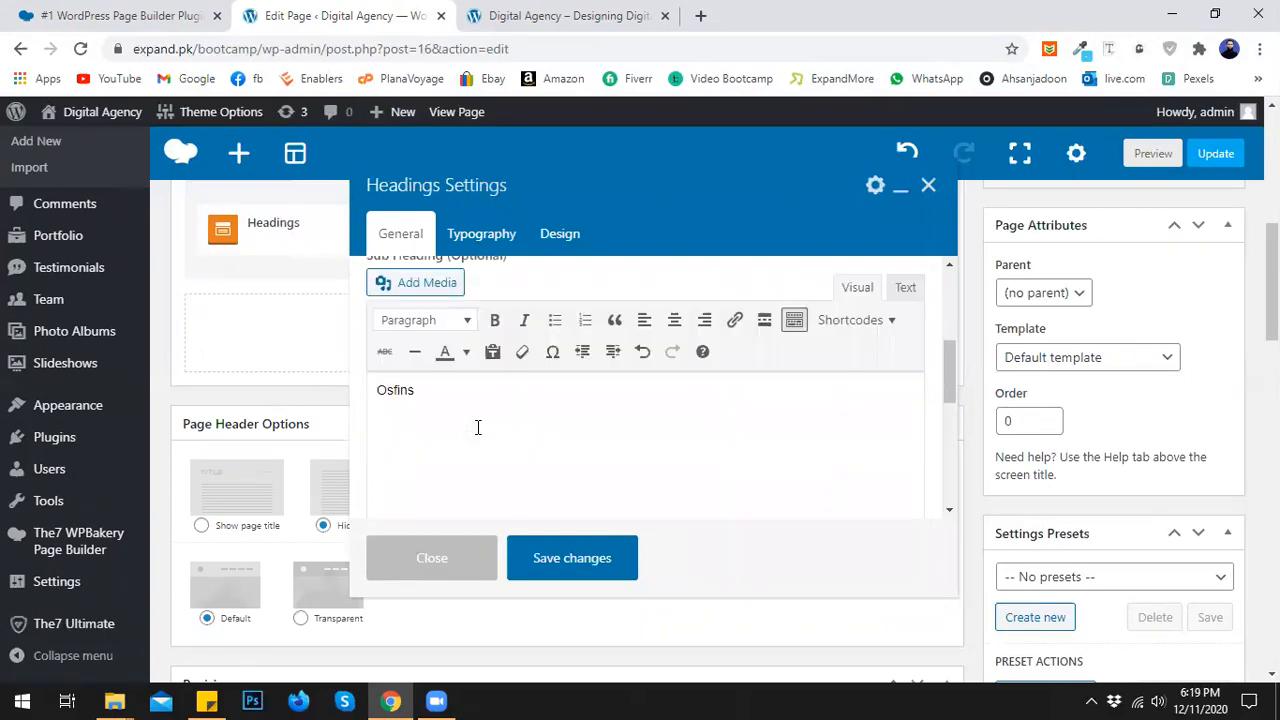
scroll(486, 422, down, 1)
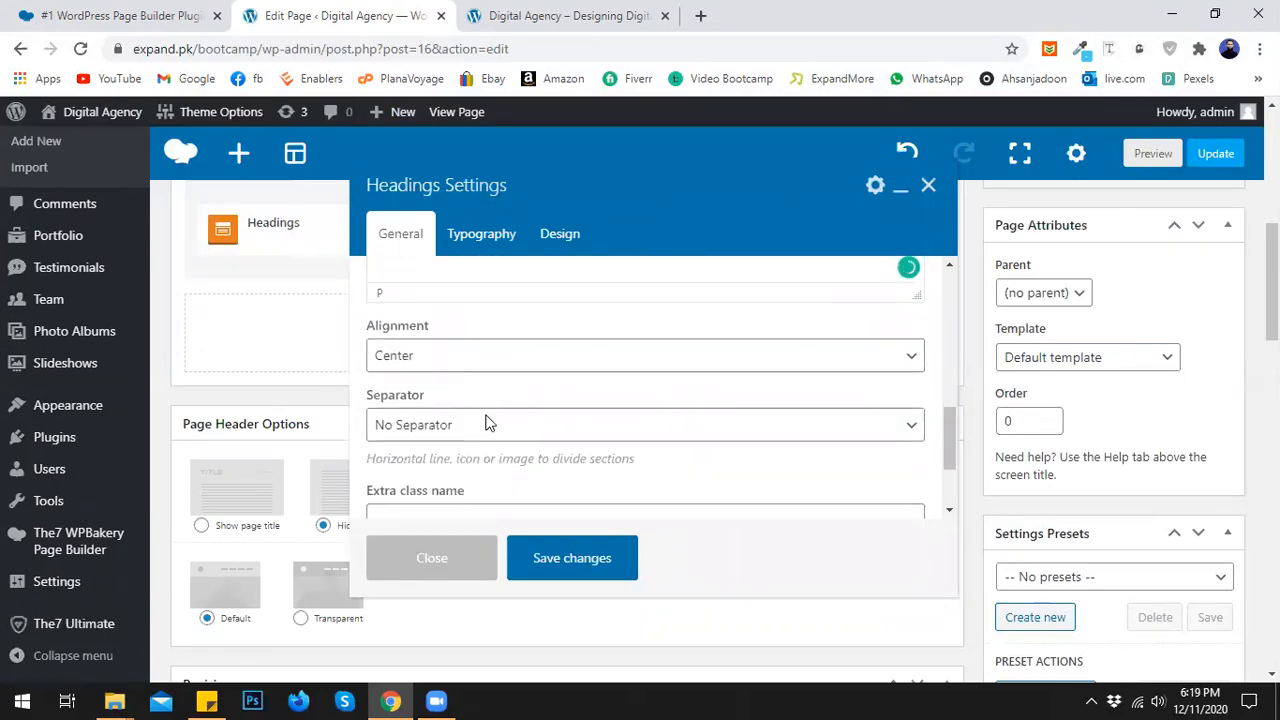
click(445, 363)
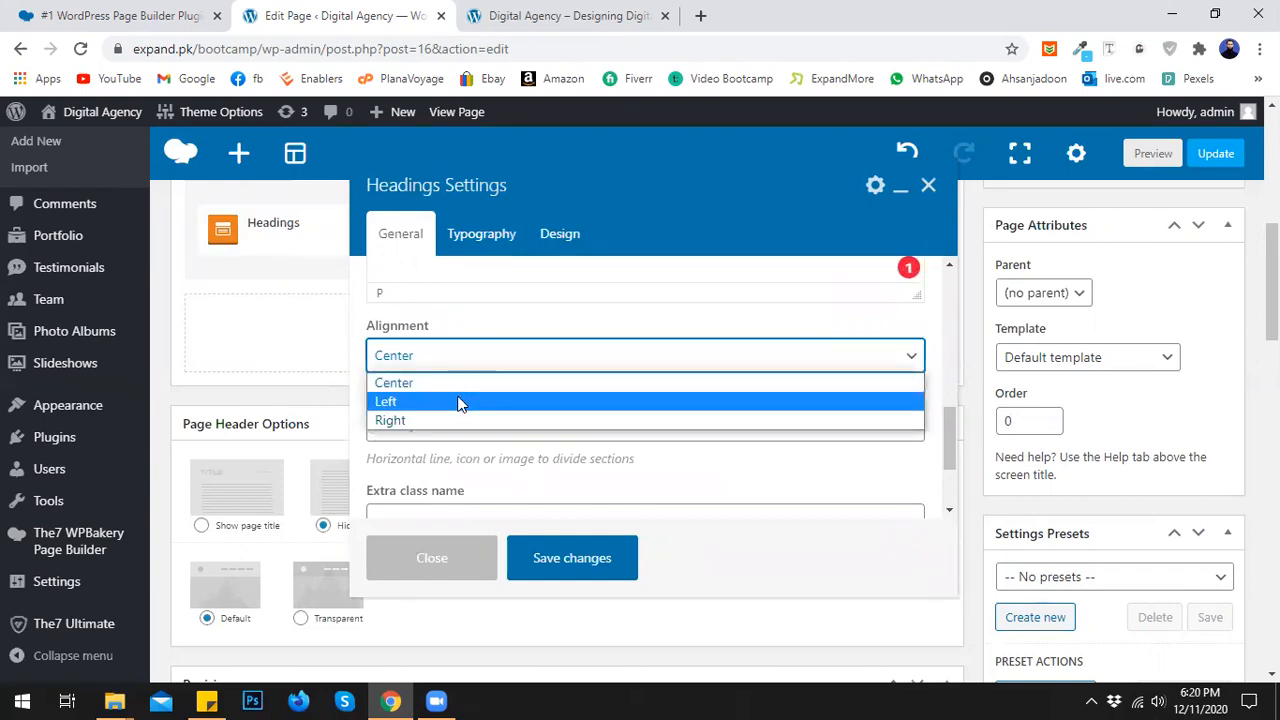
click(460, 402)
- Set the heading's separator to Line
scroll(466, 340, down, 1)
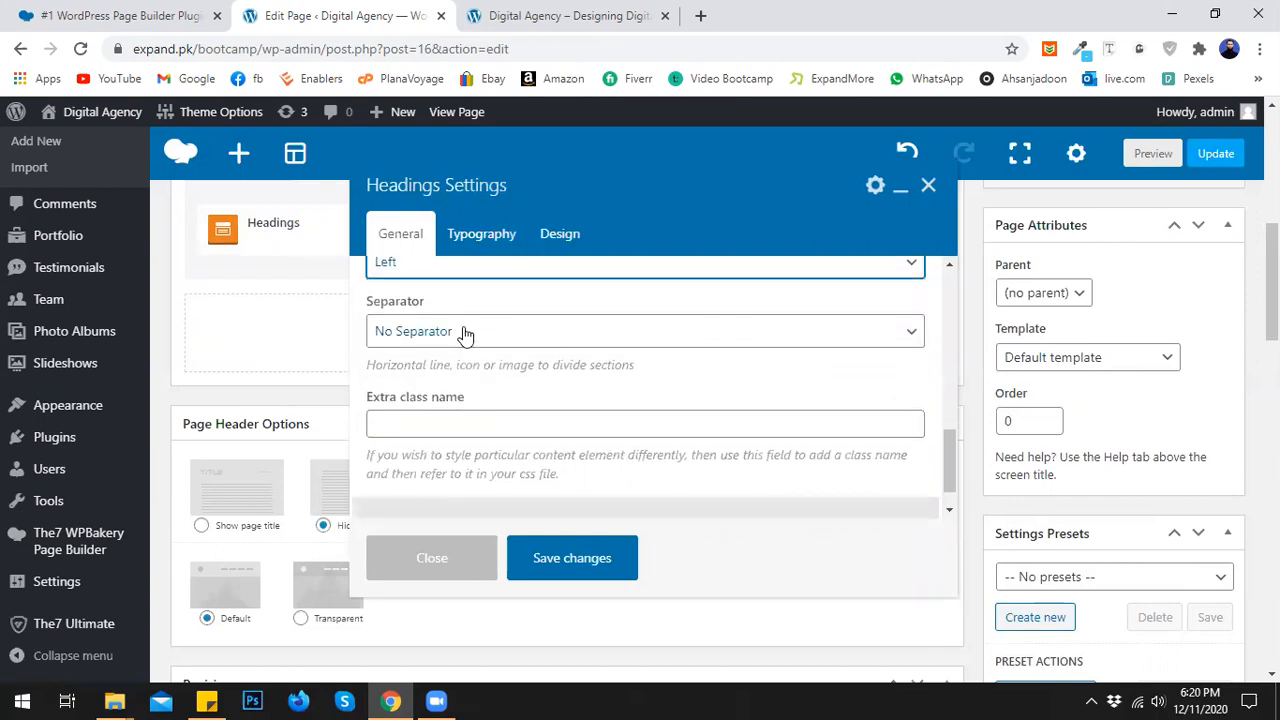
click(466, 333)
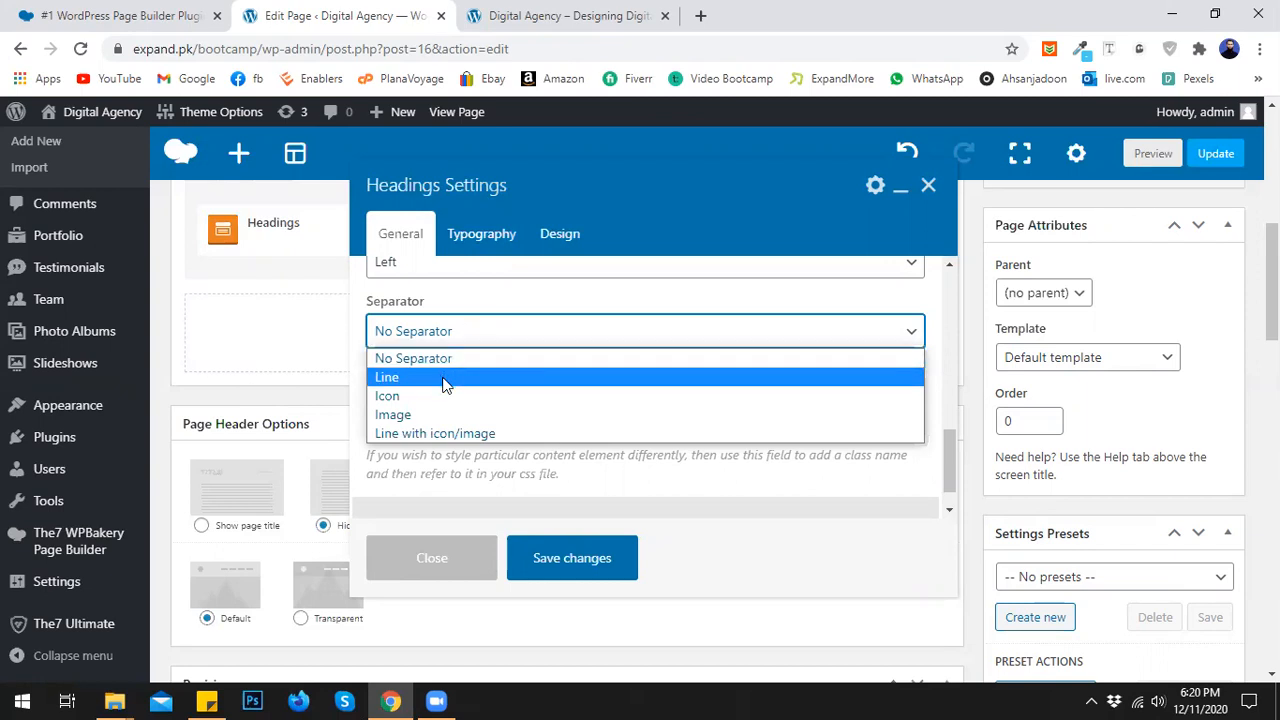
click(446, 381)
click(452, 336)
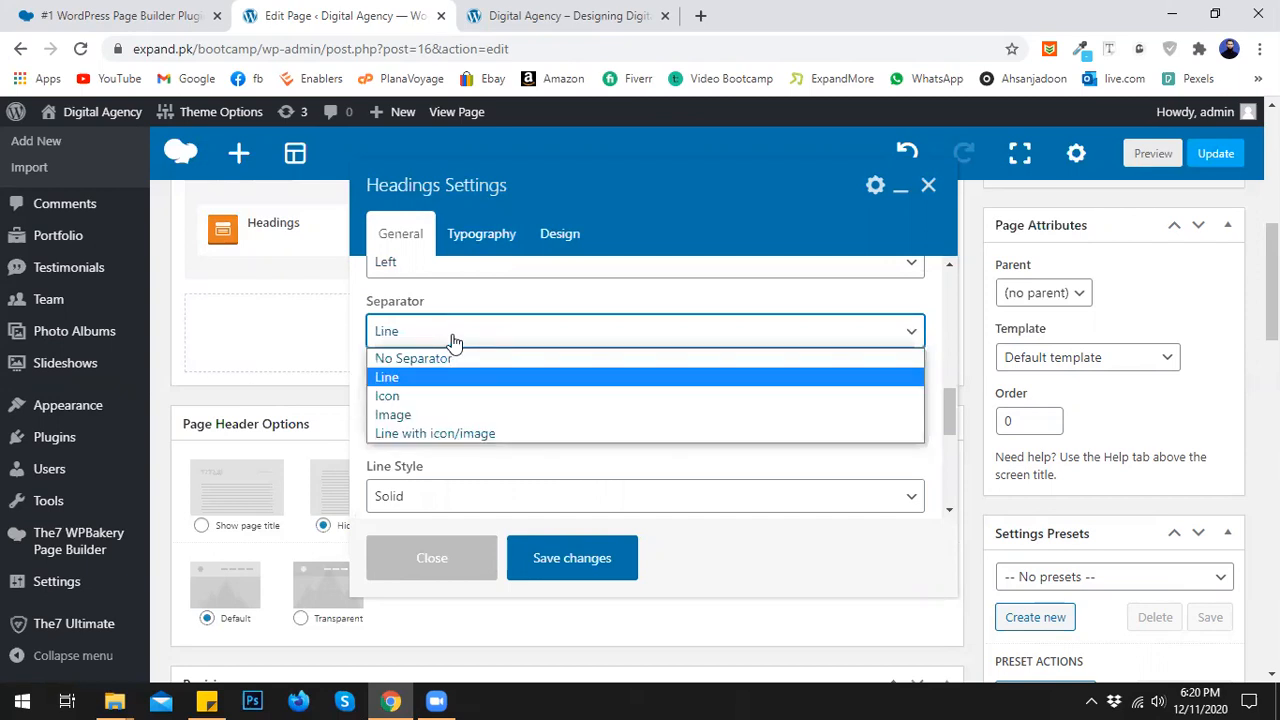
click(447, 372)
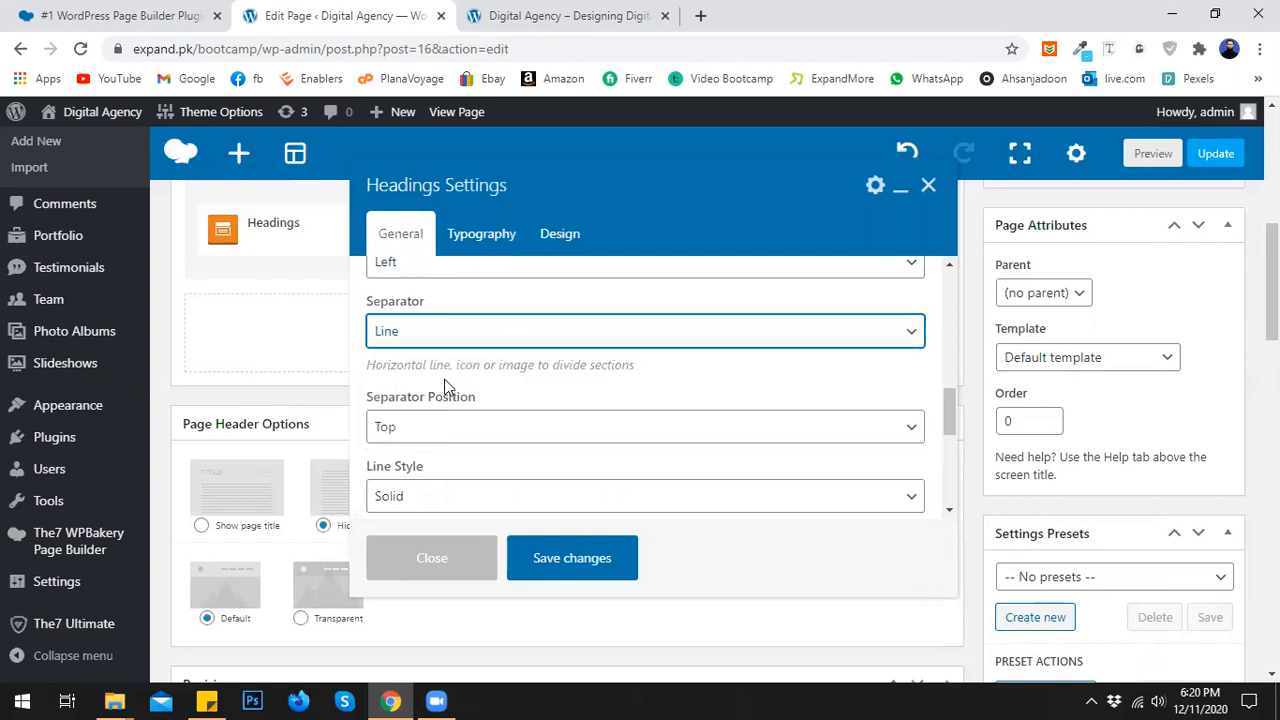
- Review the separator position and line style options, keeping Top and Solid
scroll(446, 388, down, 2)
click(457, 347)
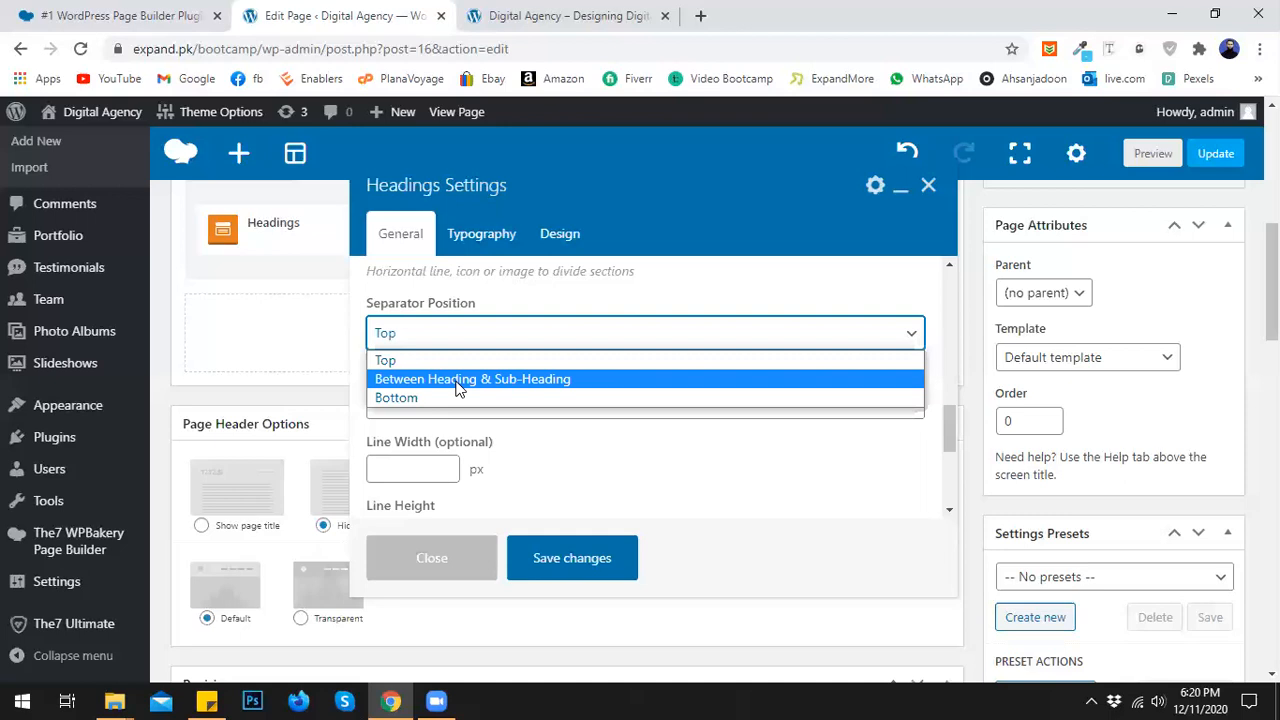
click(454, 365)
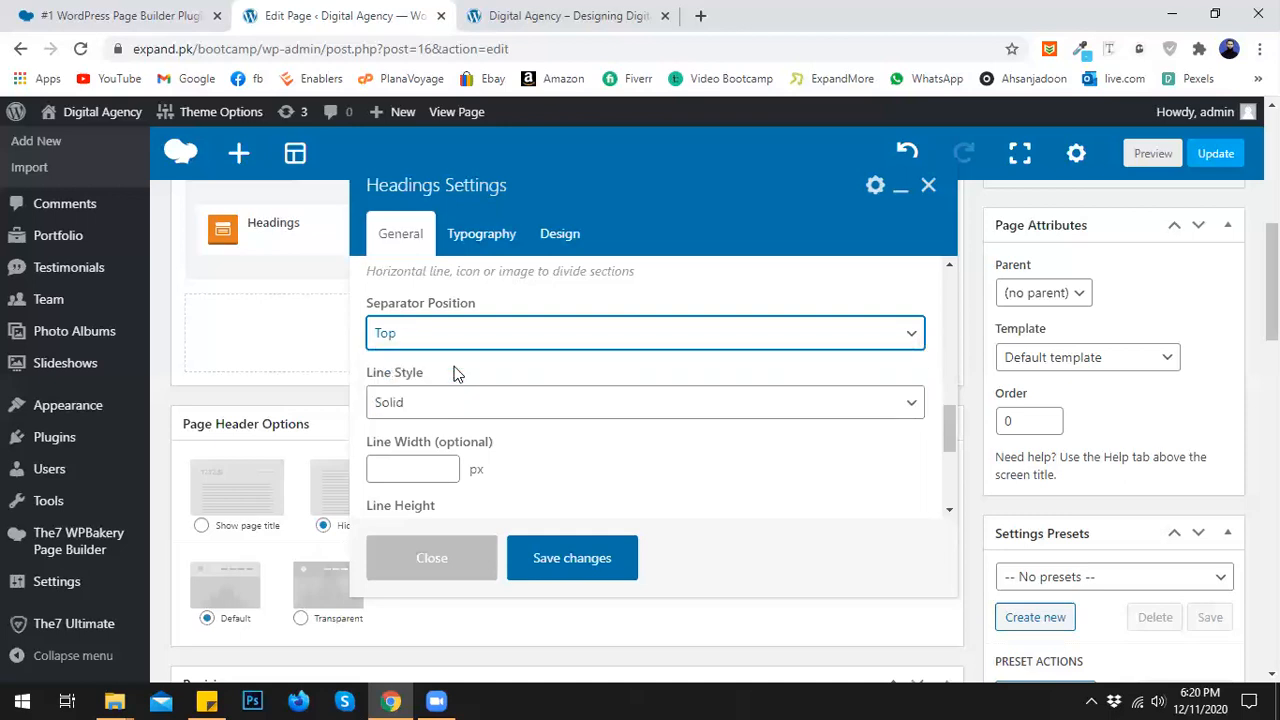
click(508, 406)
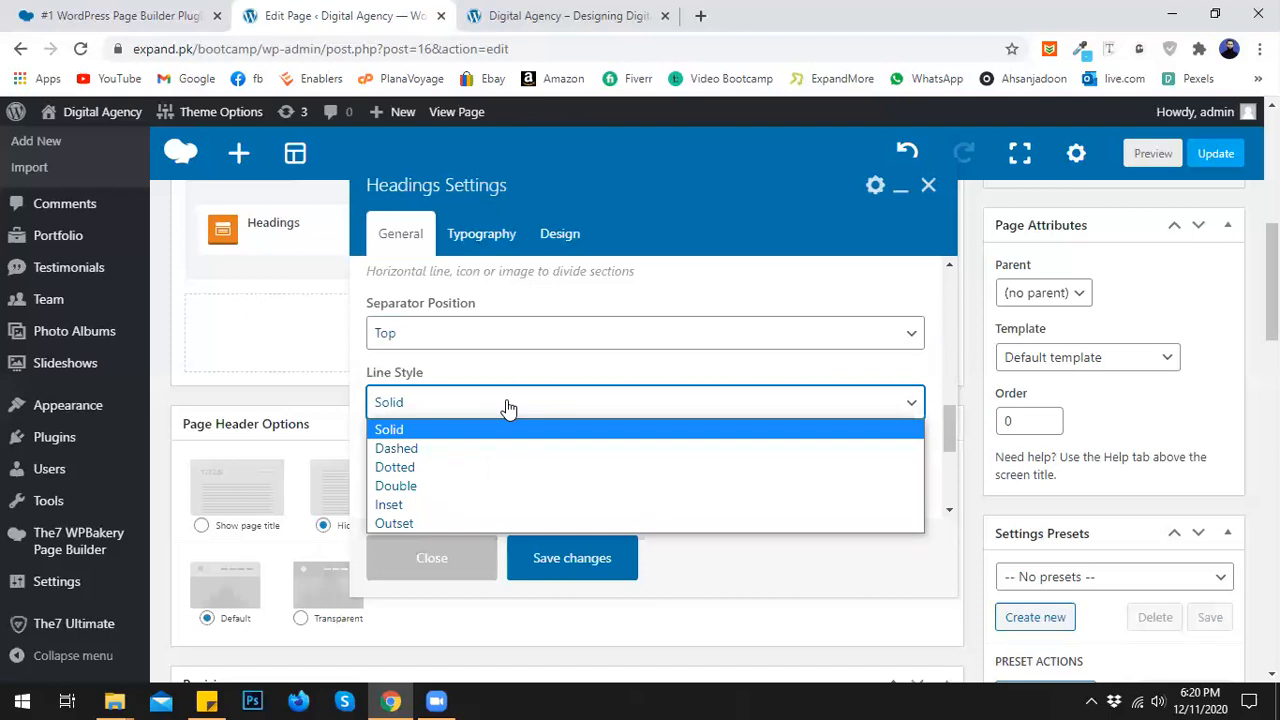
click(488, 368)
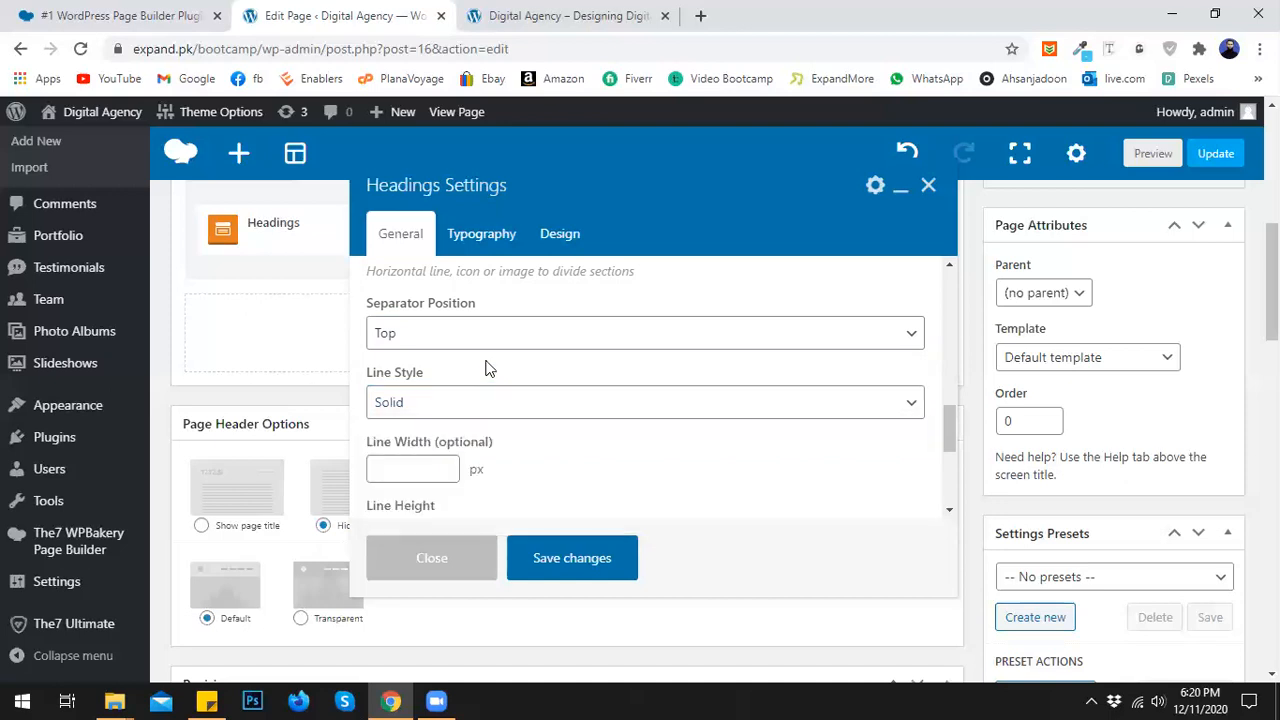
click(474, 414)
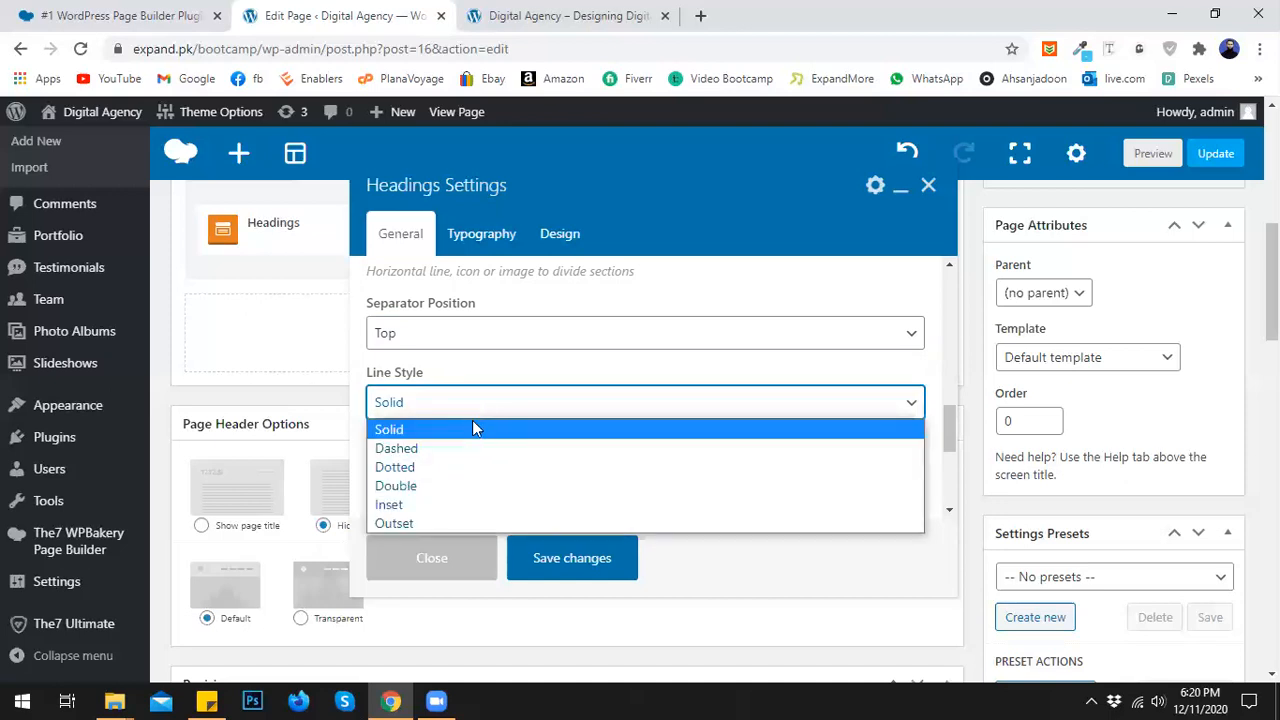
click(474, 426)
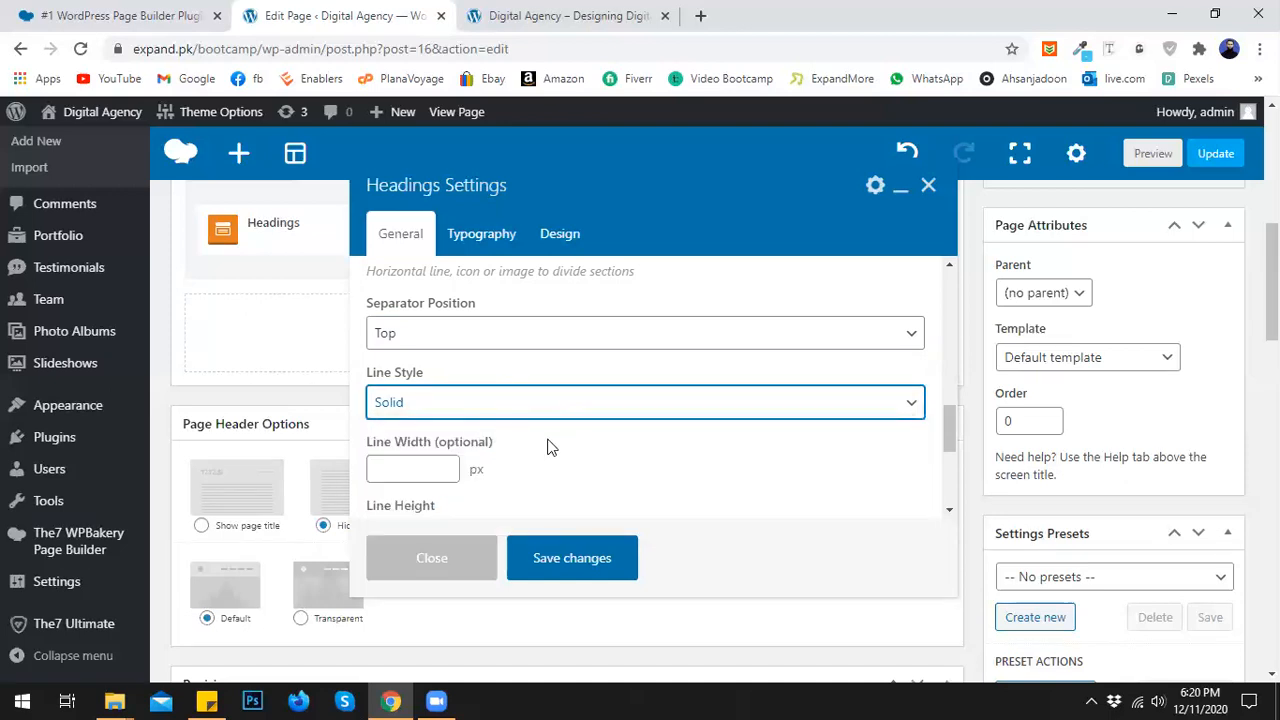
- Set the separator's line width to 120 px
scroll(503, 431, down, 1)
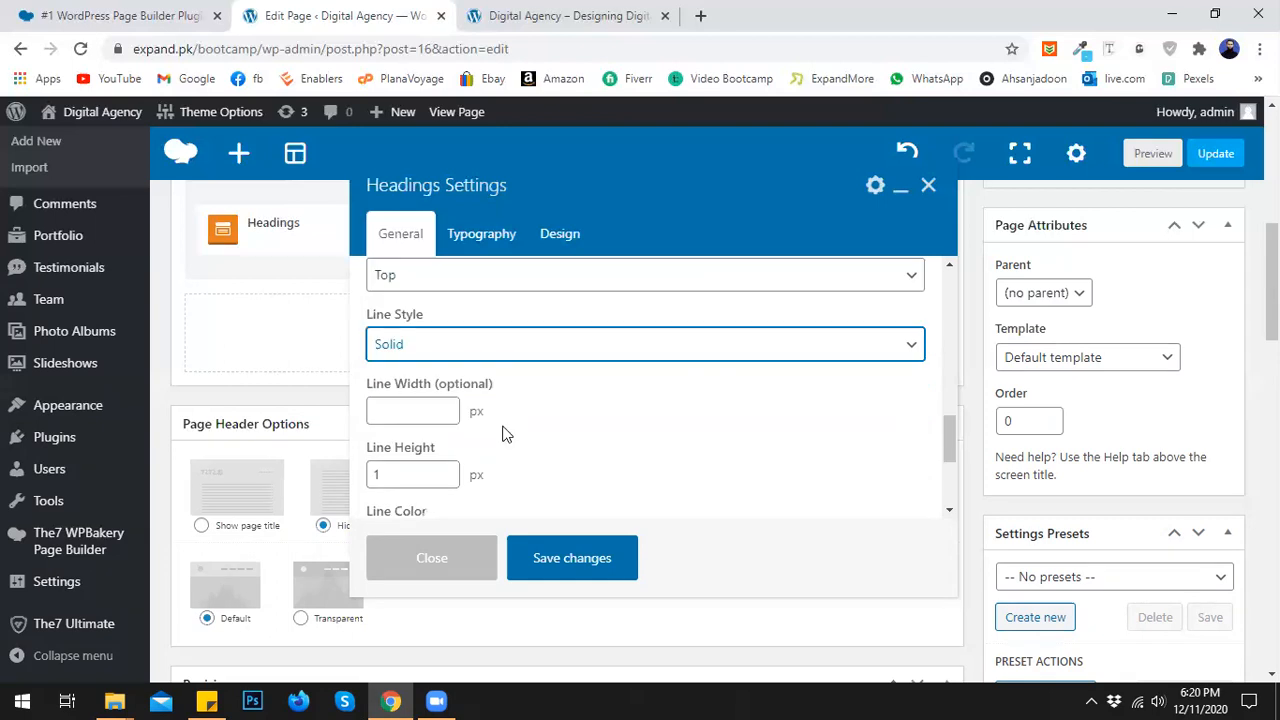
click(413, 379)
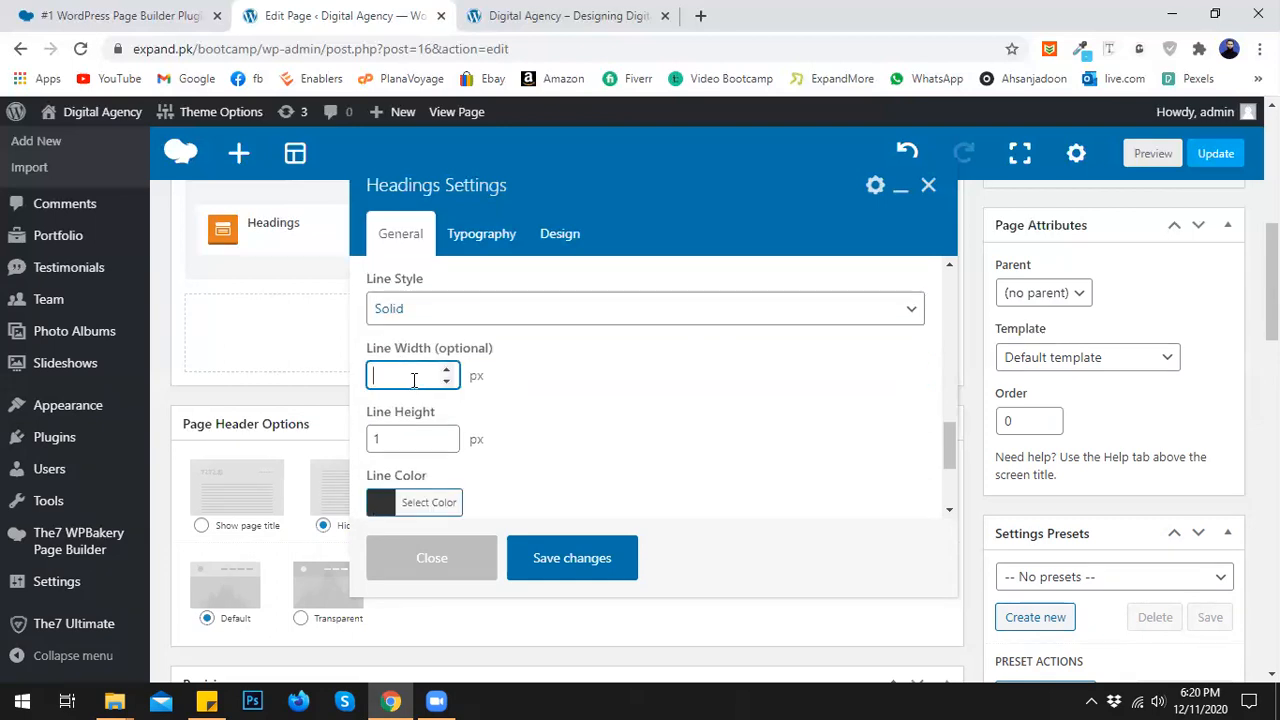
text(120)
- Copy the blue hex code 5590e9 from the color picker's history and apply it as the separator's line color
scroll(475, 422, down, 1)
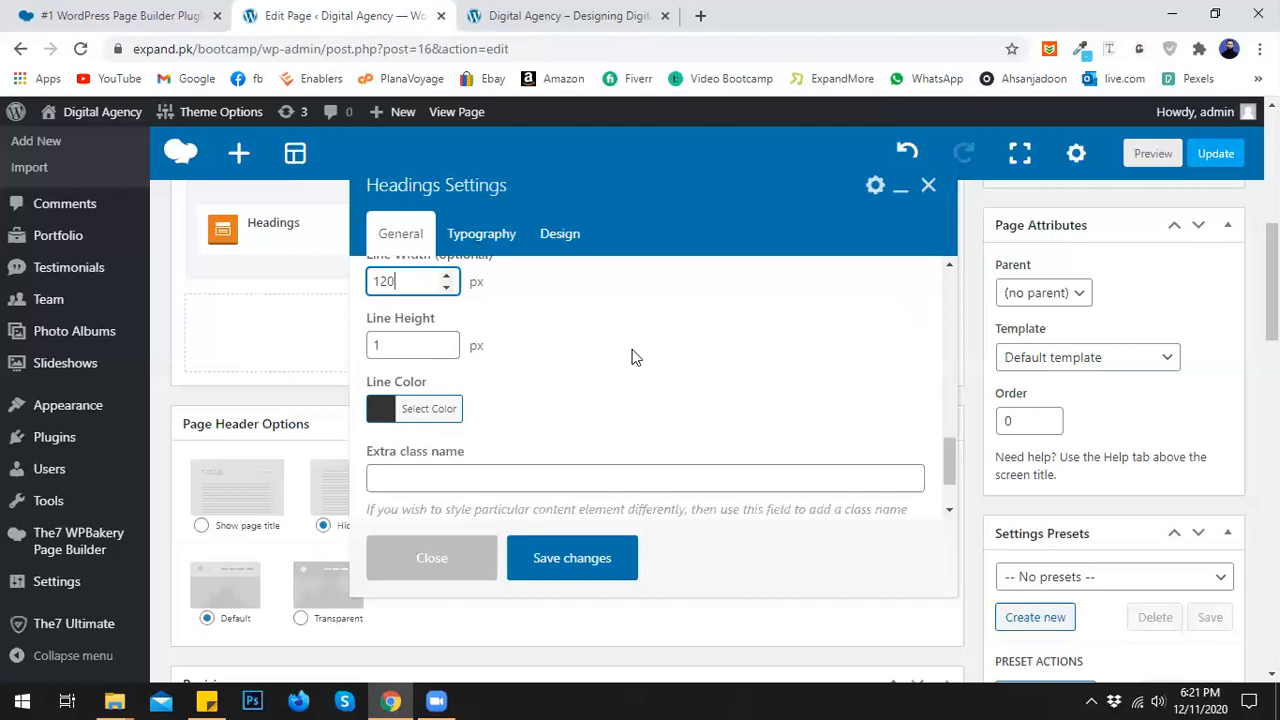
click(1080, 52)
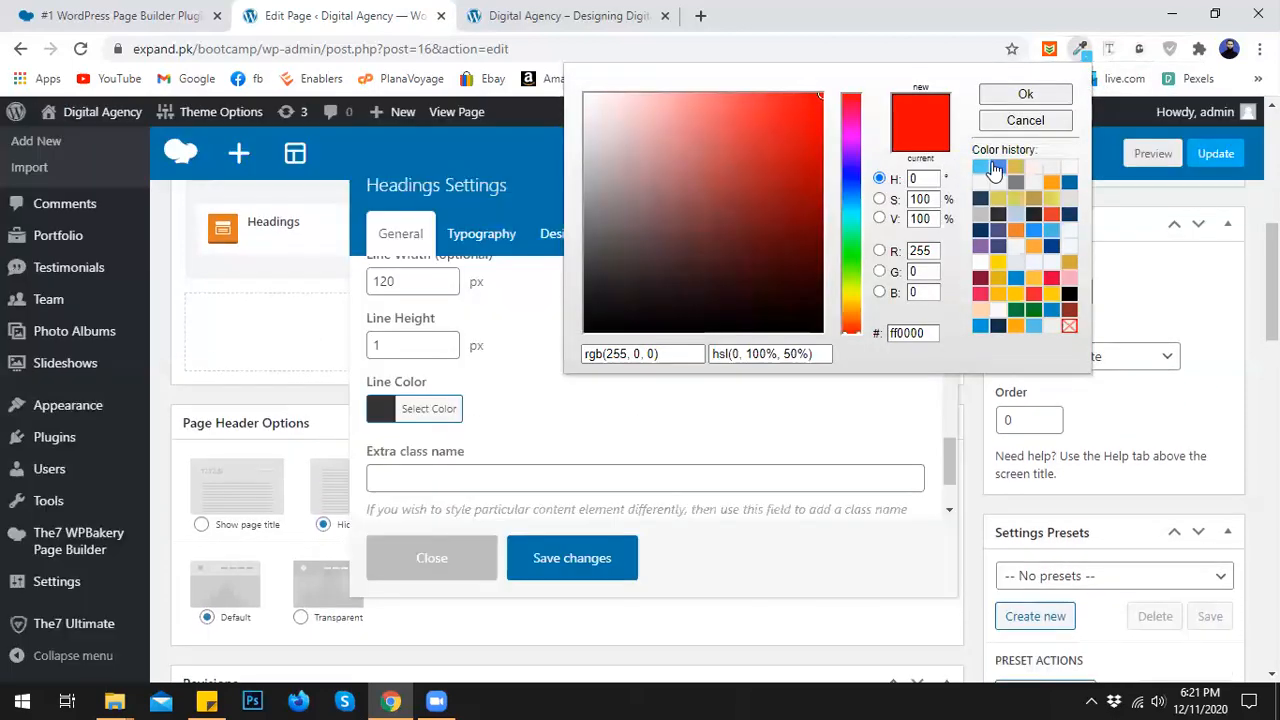
click(996, 168)
drag(936, 332, 867, 332)
key(ctrl+c)
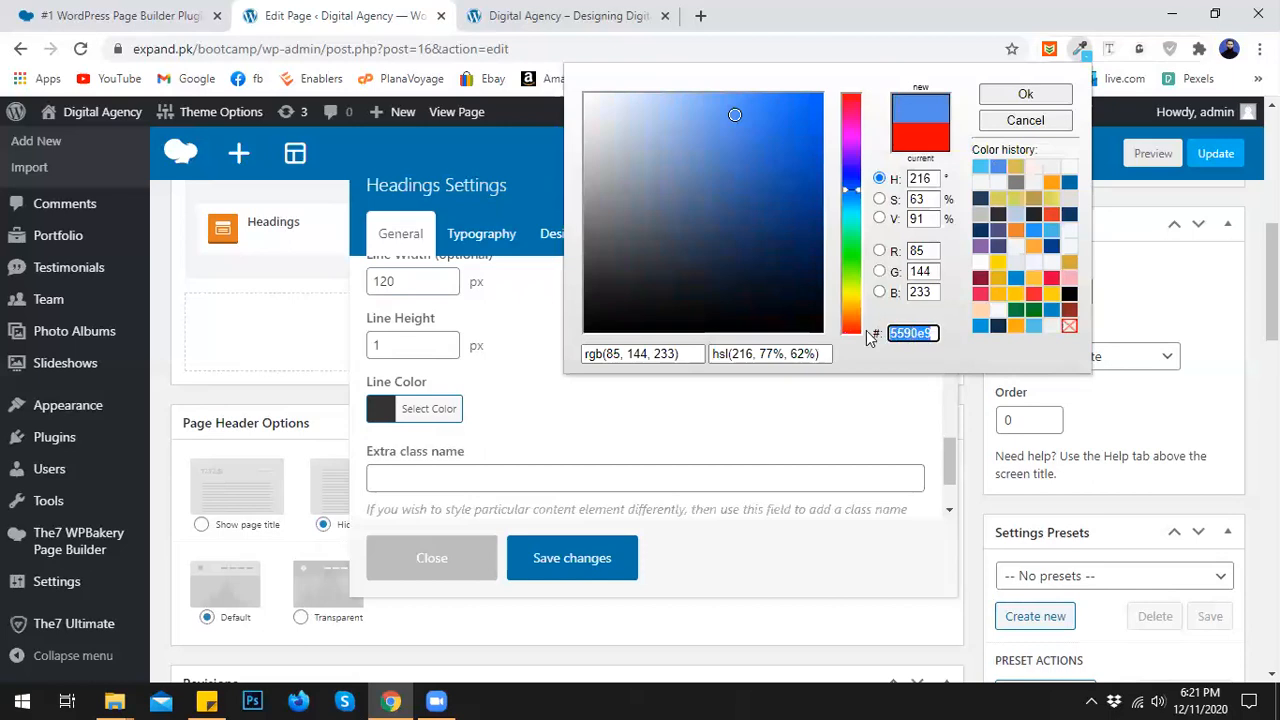
click(630, 428)
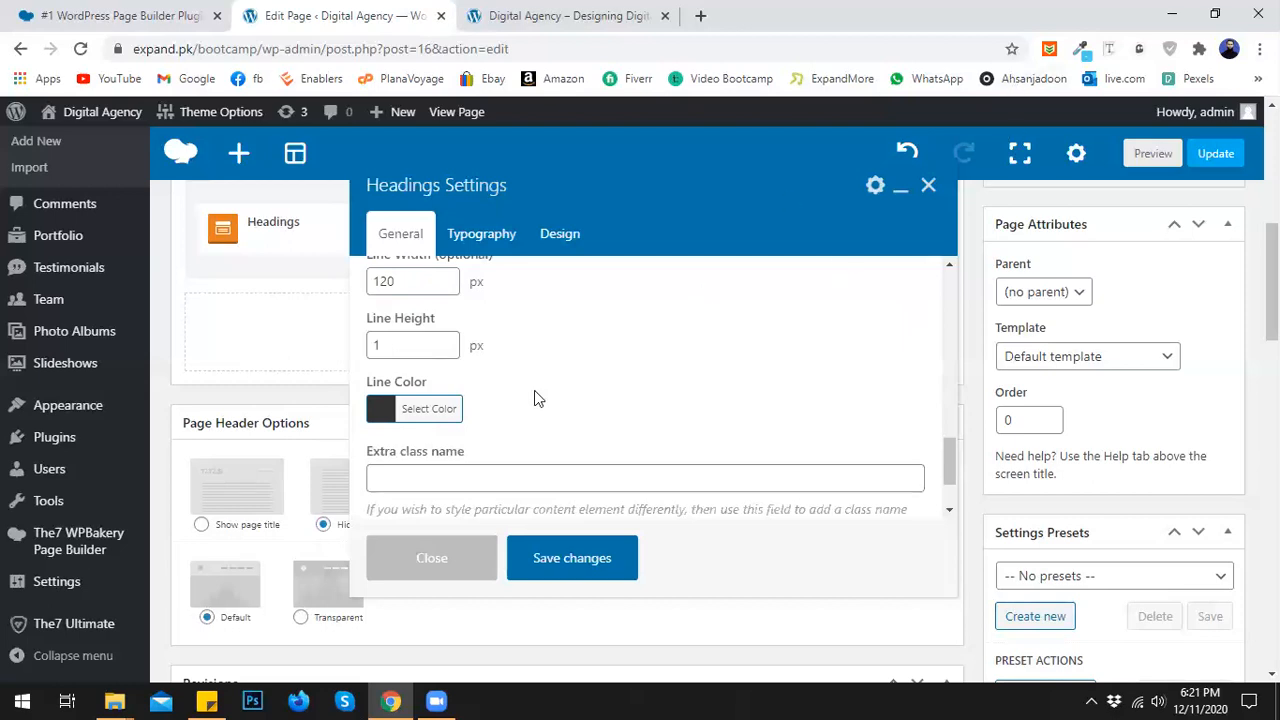
click(426, 420)
drag(515, 410, 470, 412)
key(ctrl+v)
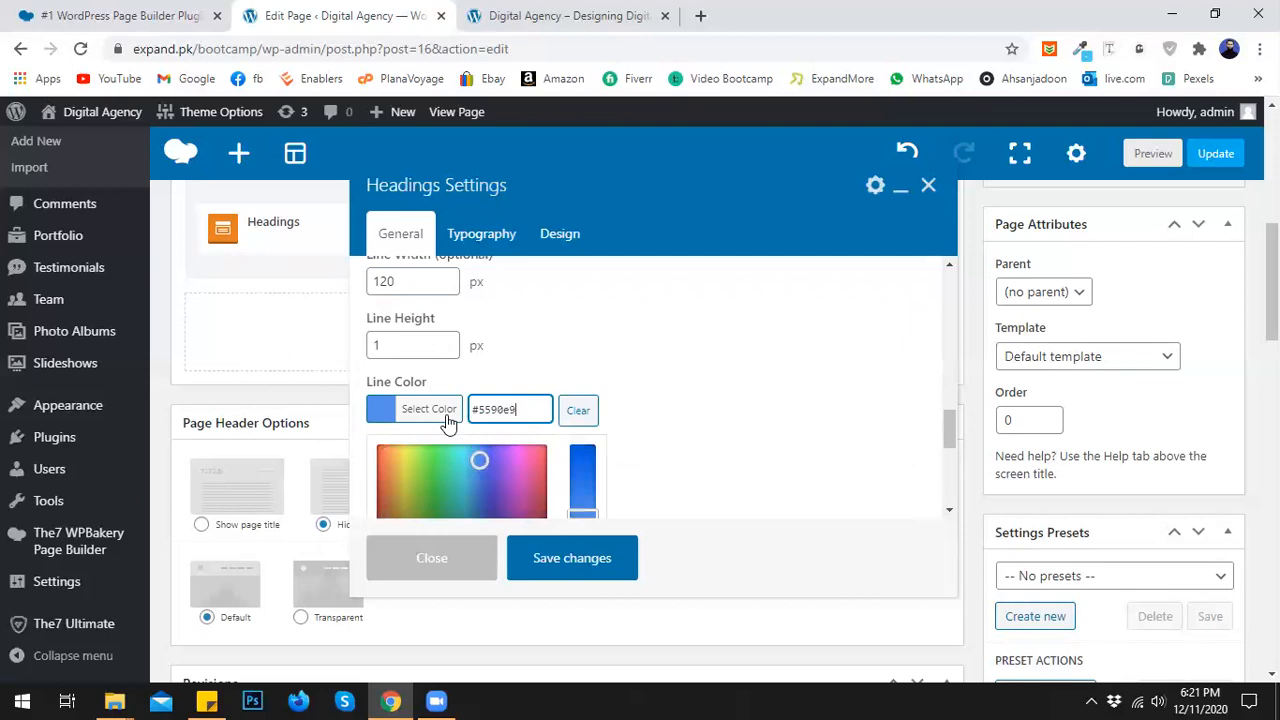
click(448, 420)
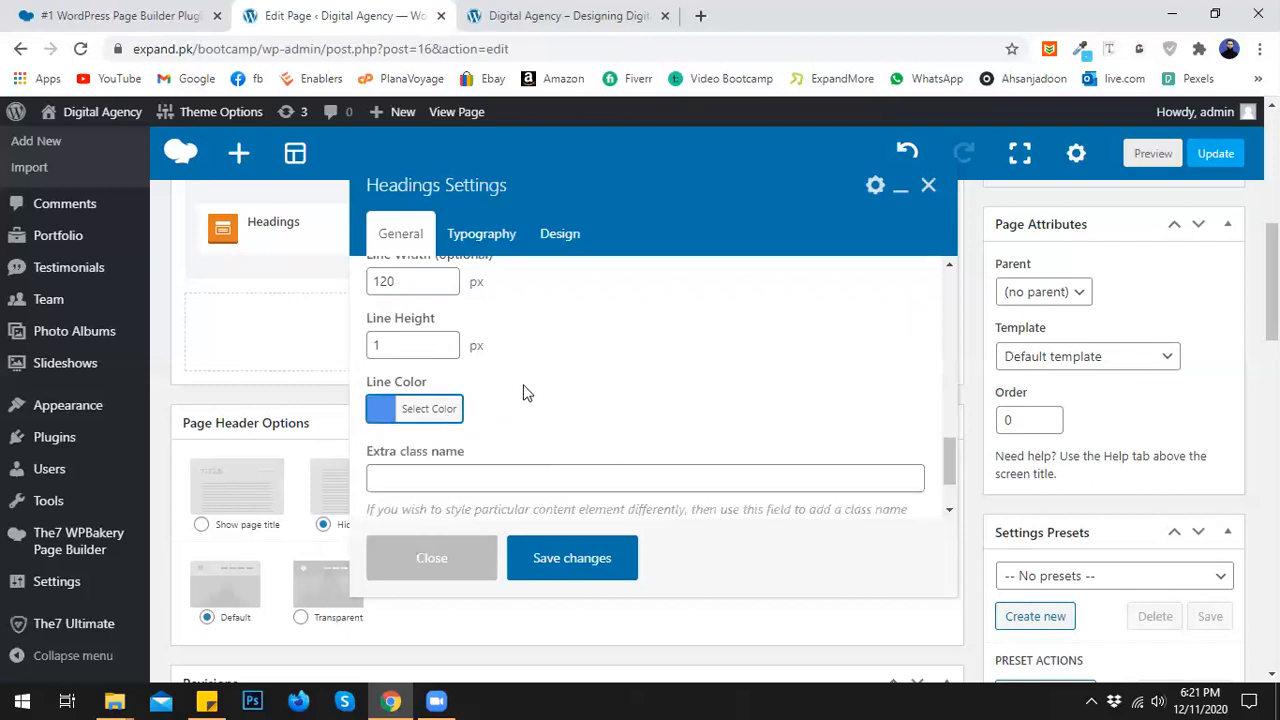
- Save the heading's settings and preview the page
scroll(540, 386, down, 2)
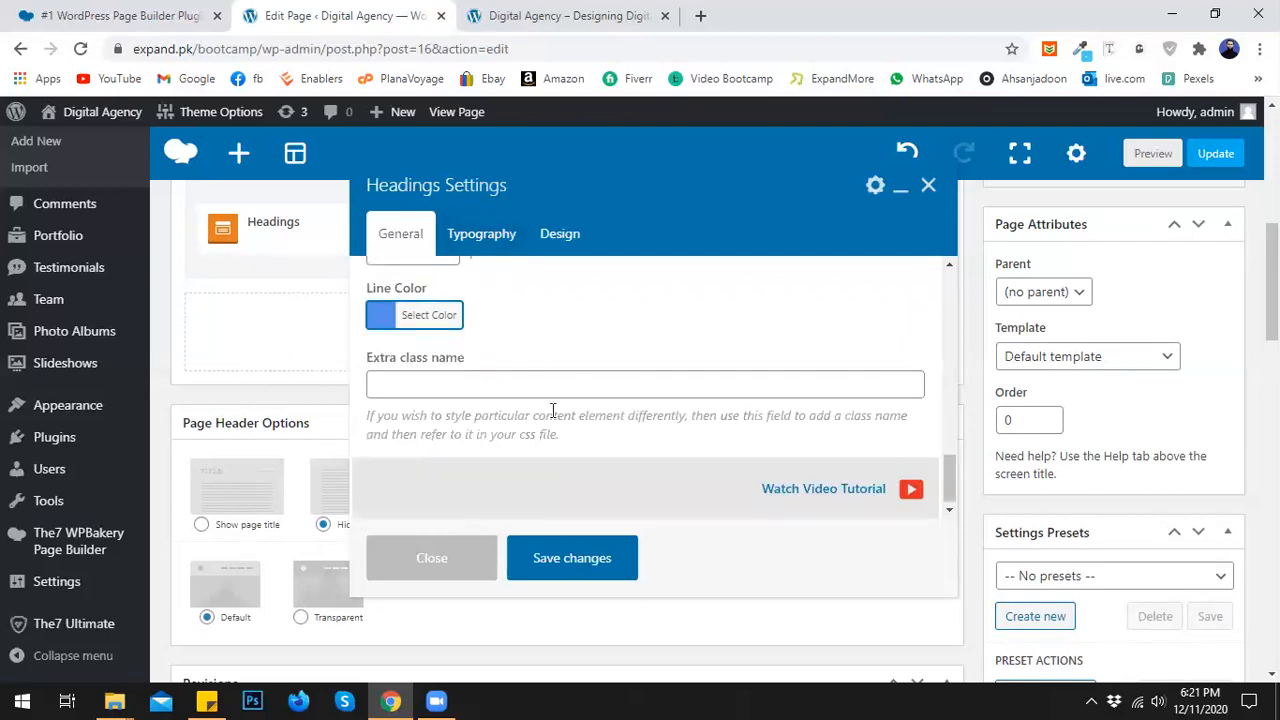
click(574, 561)
click(1155, 155)
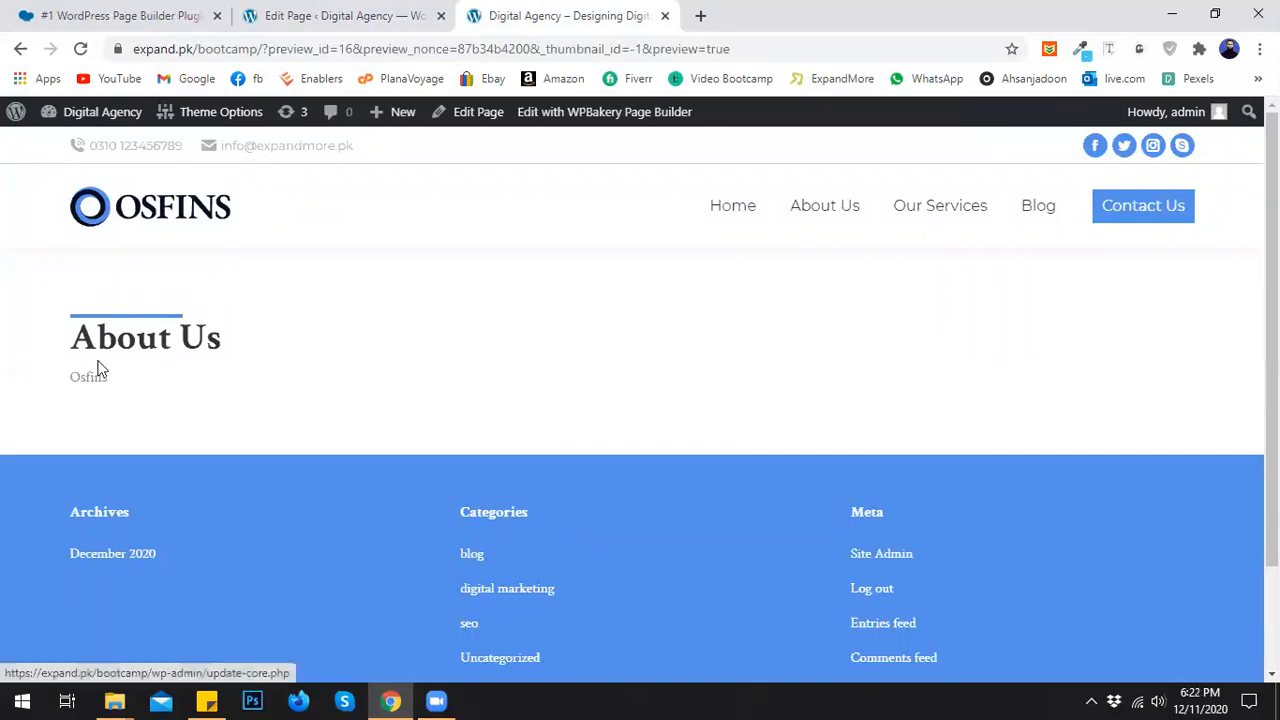
- Reopen the About Us heading's settings in the page editor and check the sub heading on the previewed page
click(357, 14)
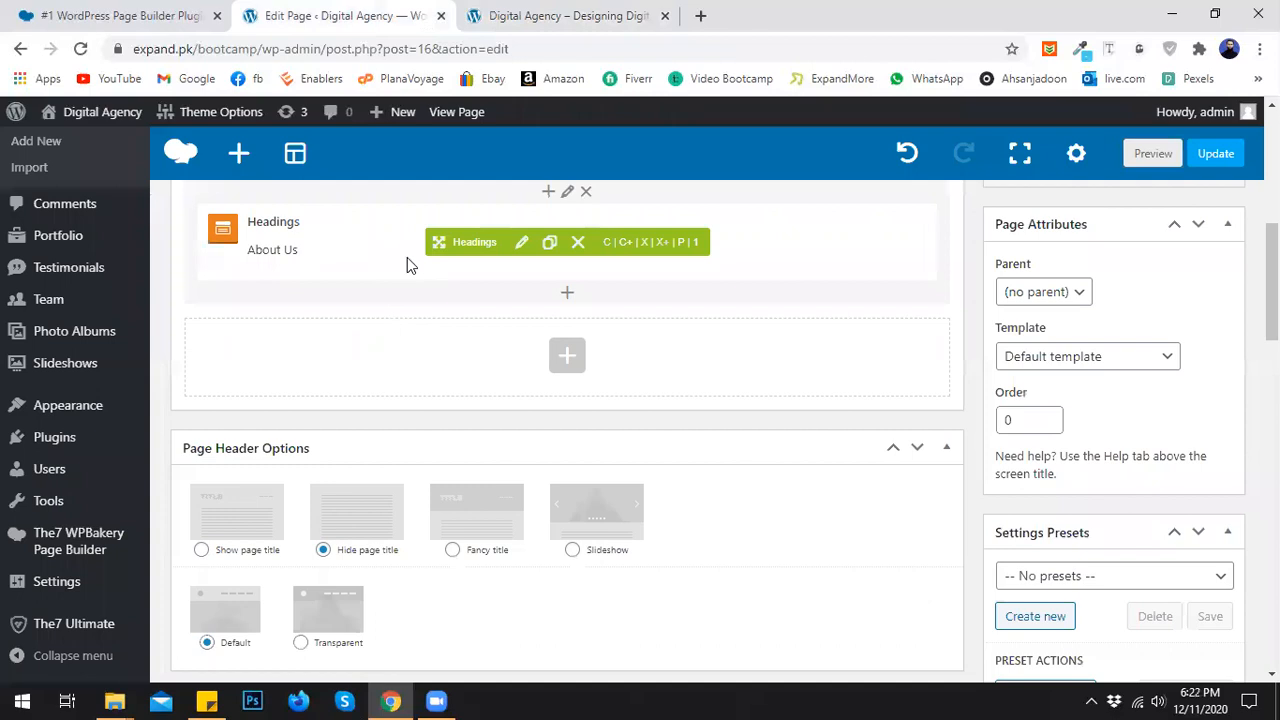
click(521, 242)
click(565, 15)
drag(114, 386, 78, 381)
key(ctrl+c)
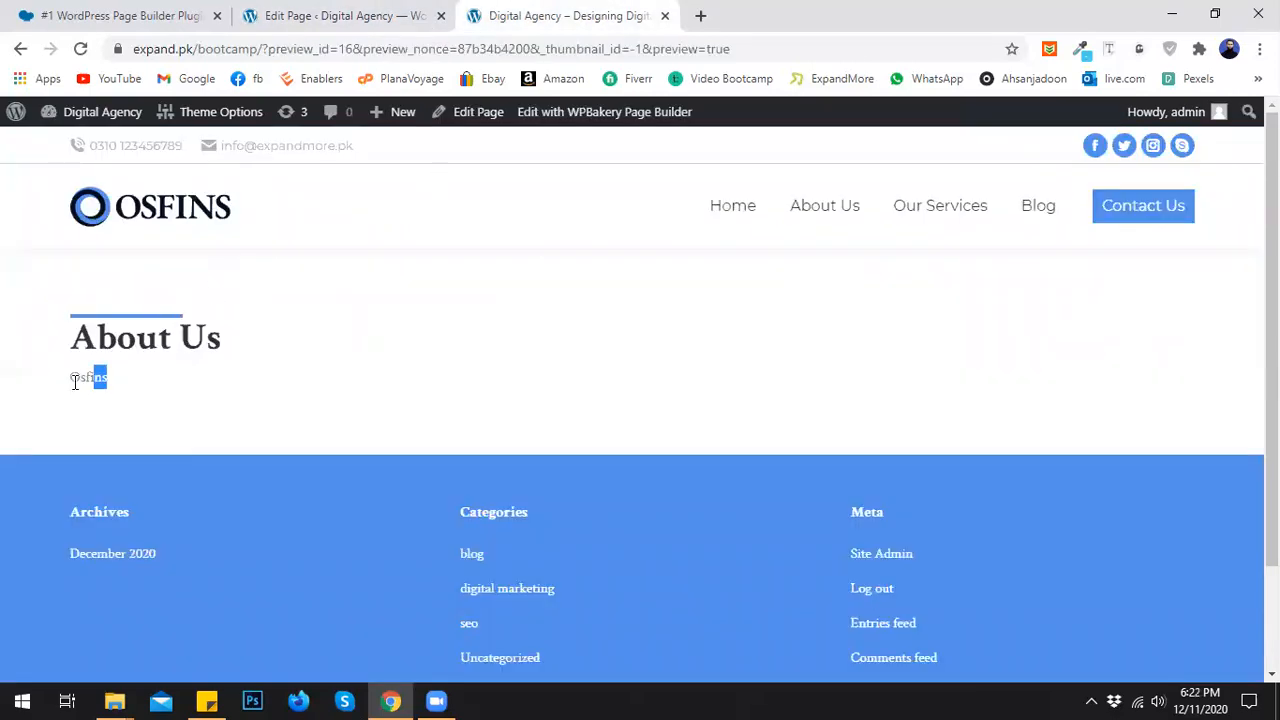
click(270, 377)
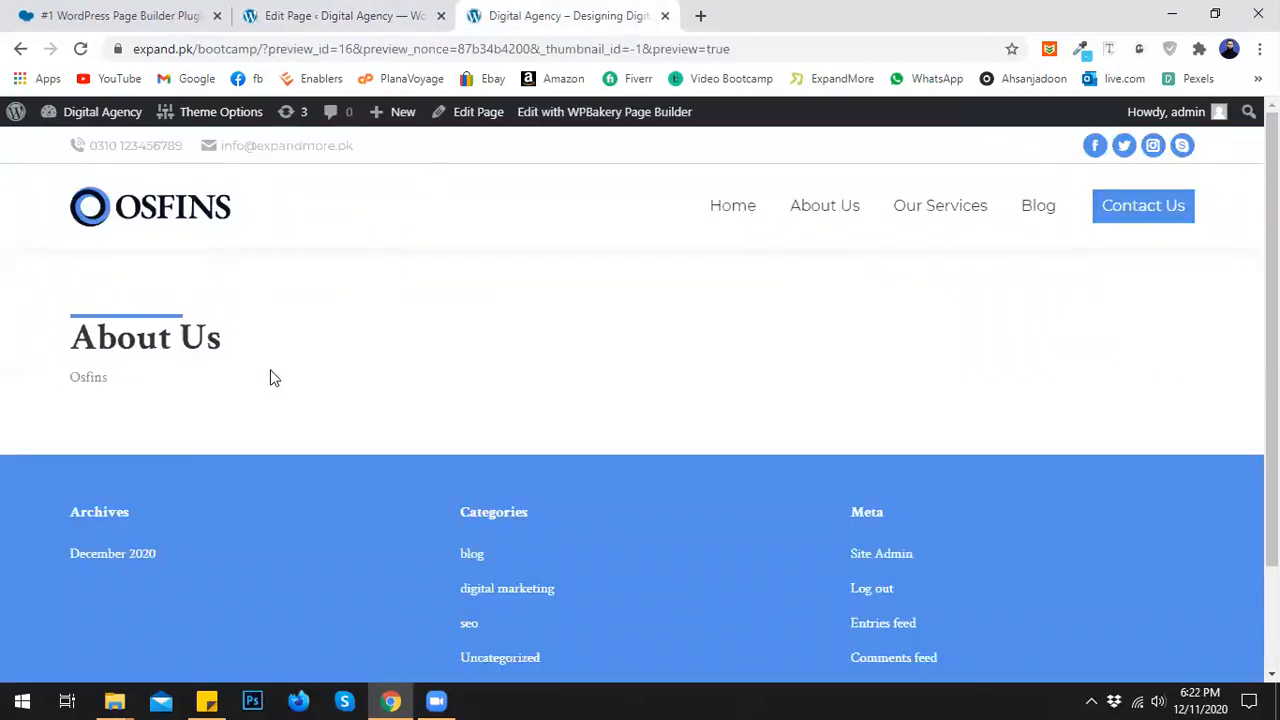
- Set the heading's separator position to Bottom
click(392, 8)
scroll(510, 355, down, 2)
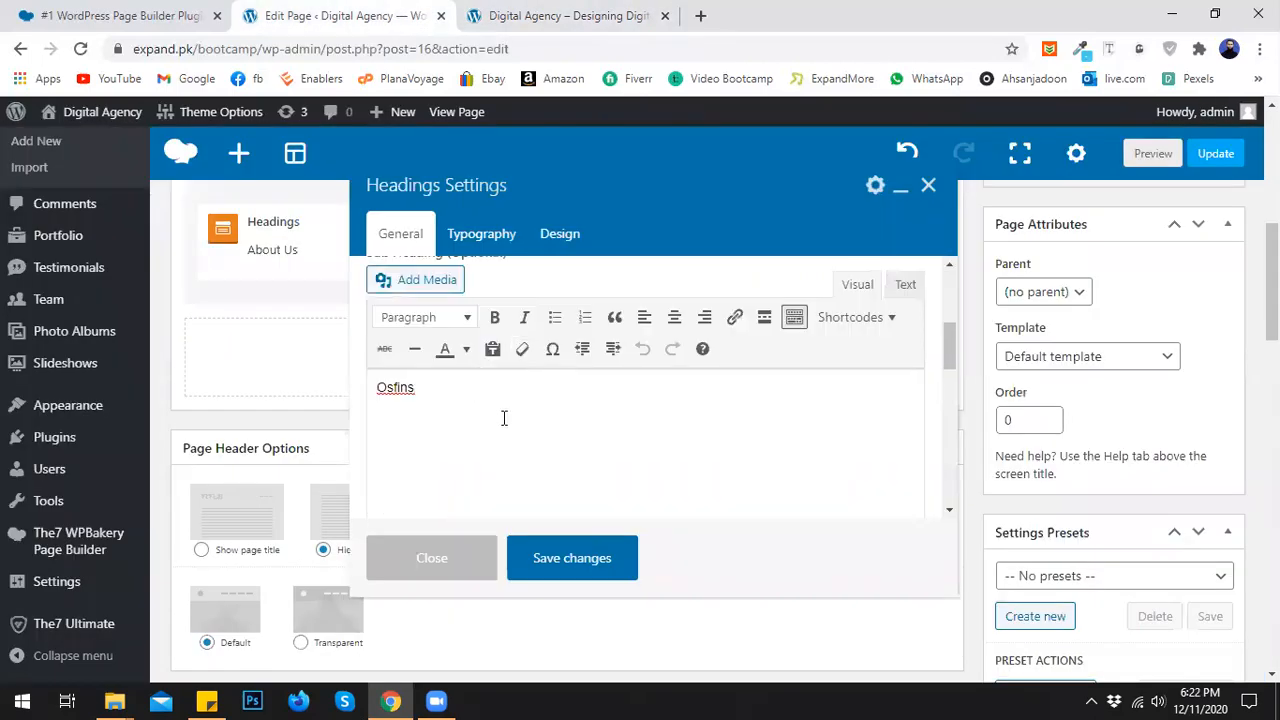
scroll(505, 420, down, 3)
scroll(505, 425, down, 4)
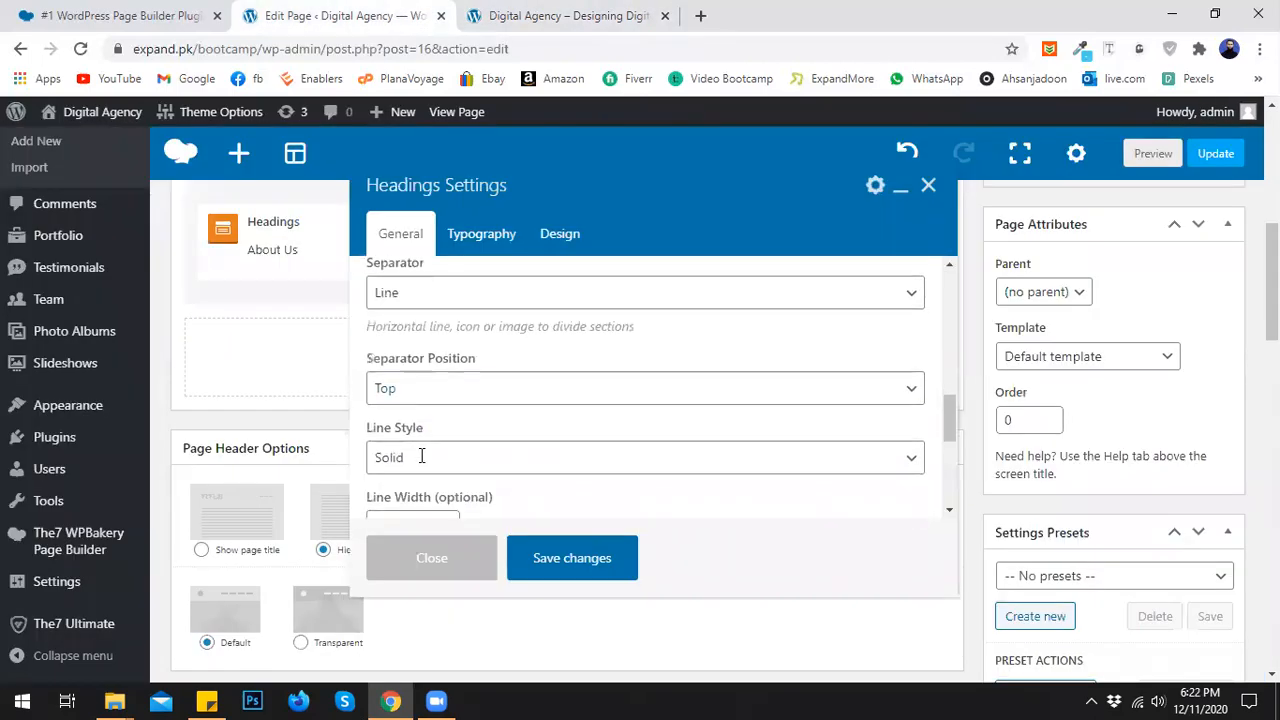
click(415, 338)
click(414, 389)
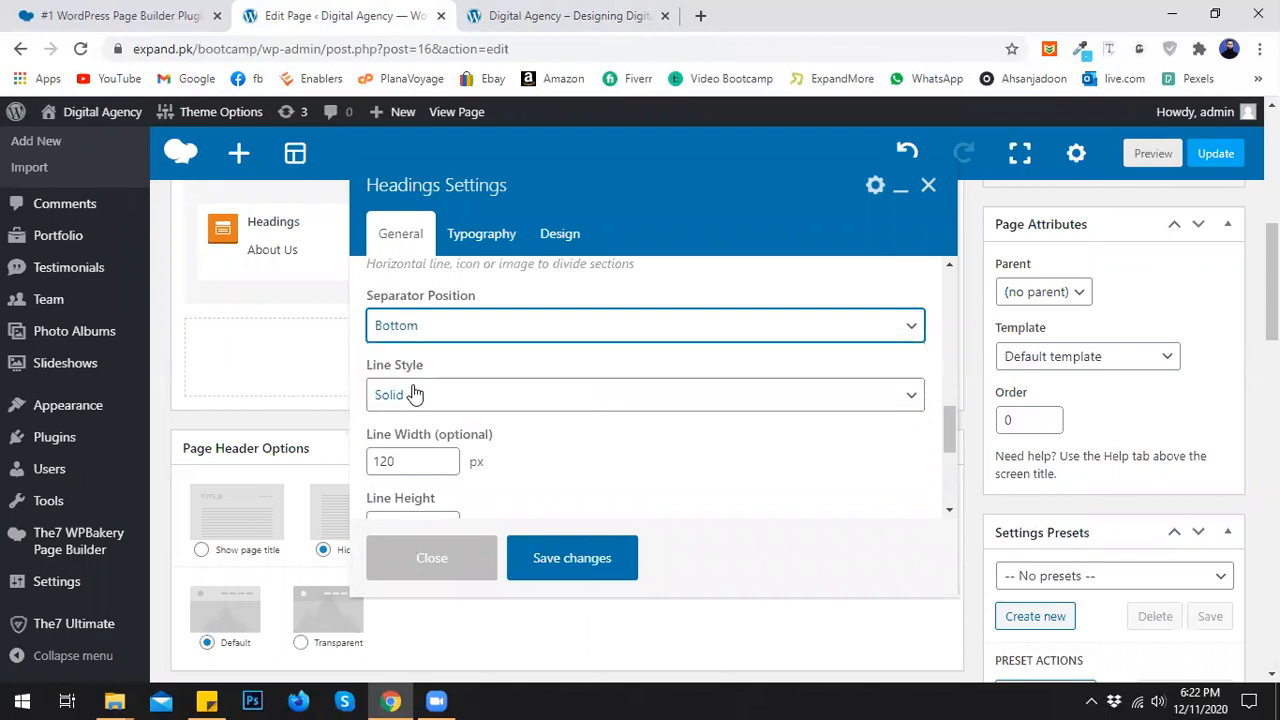
- Move the text Osfins from the sub heading into the heading's title and set the title tag to p
scroll(495, 376, up, 6)
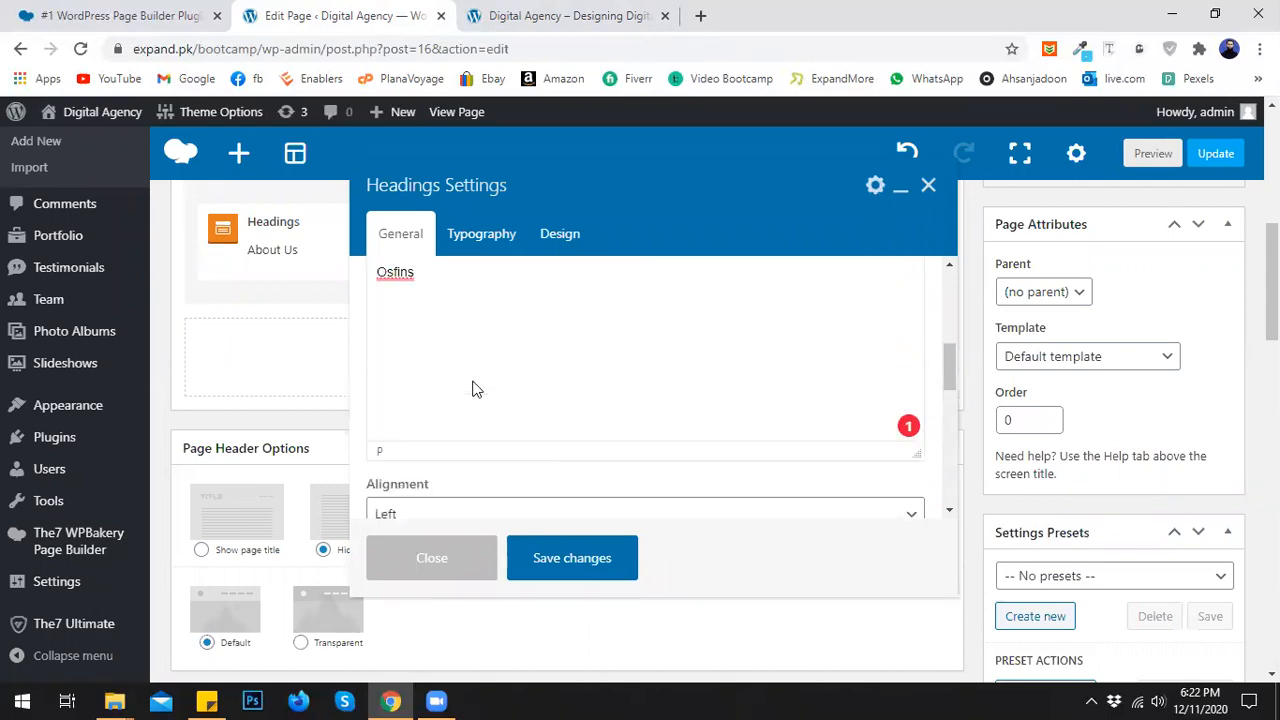
click(405, 390)
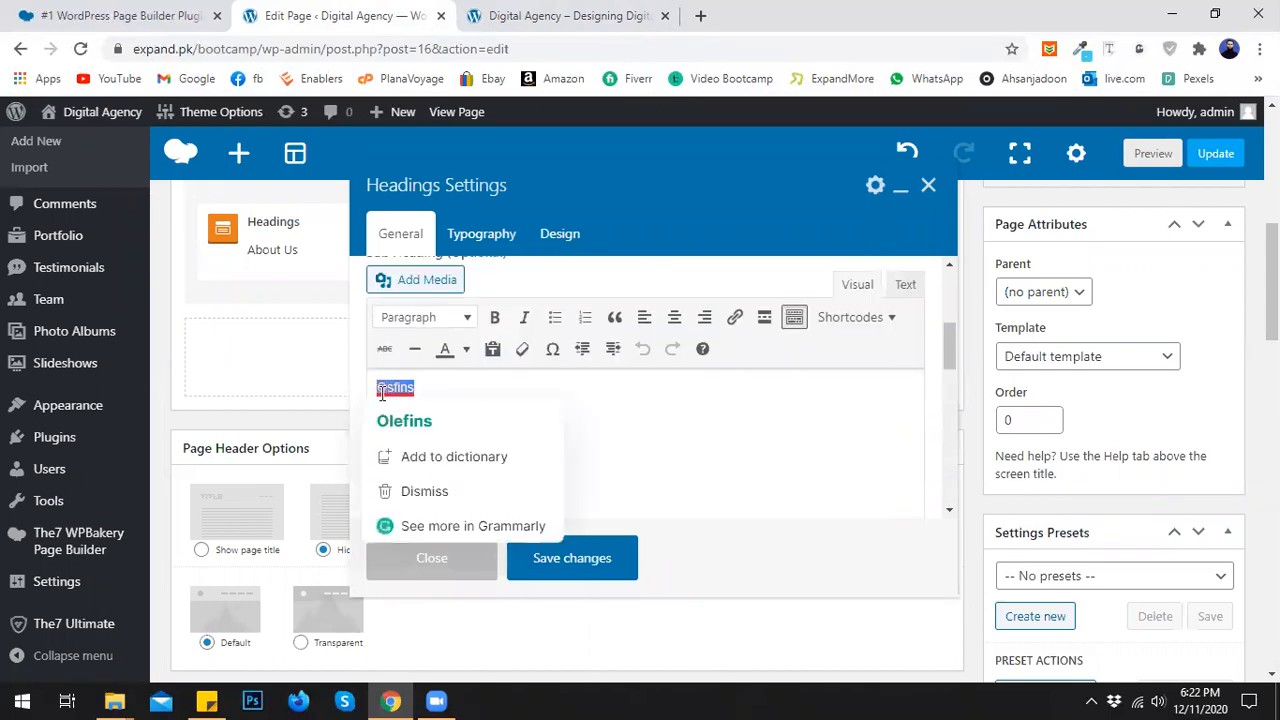
key(BackSpace)
scroll(509, 391, up, 4)
click(425, 400)
drag(425, 400, 375, 397)
key(ctrl+v)
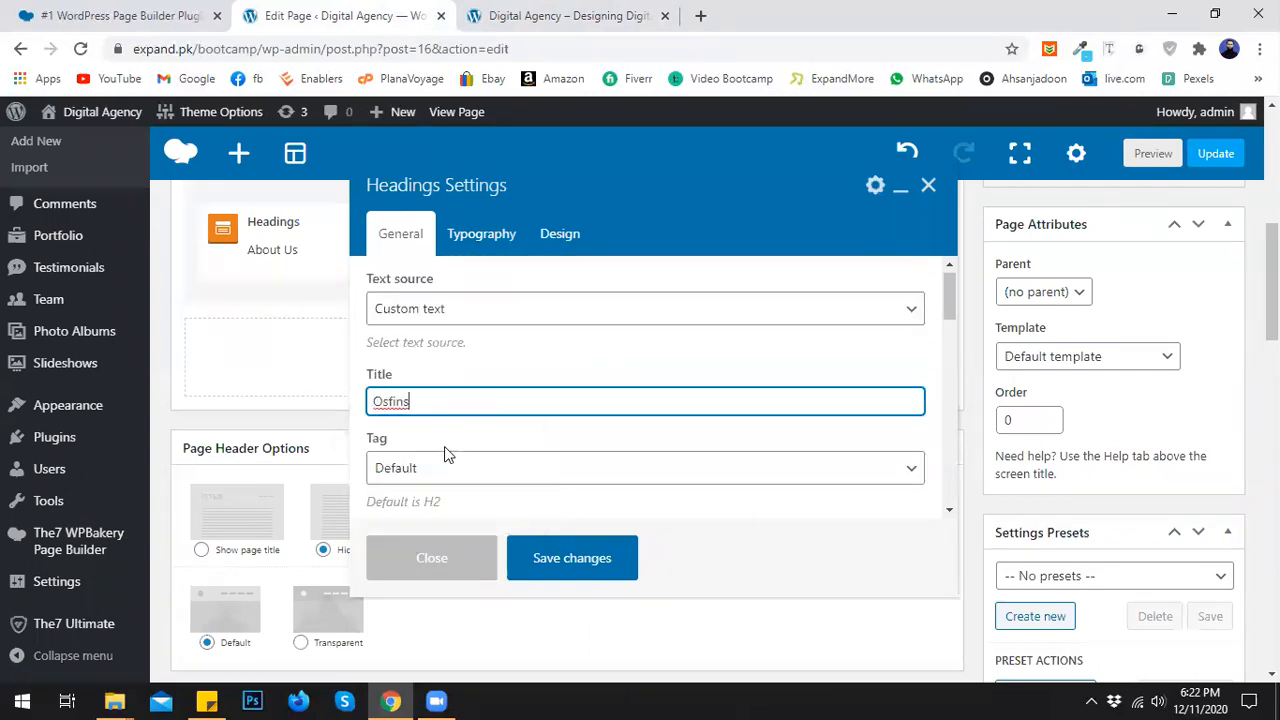
click(438, 466)
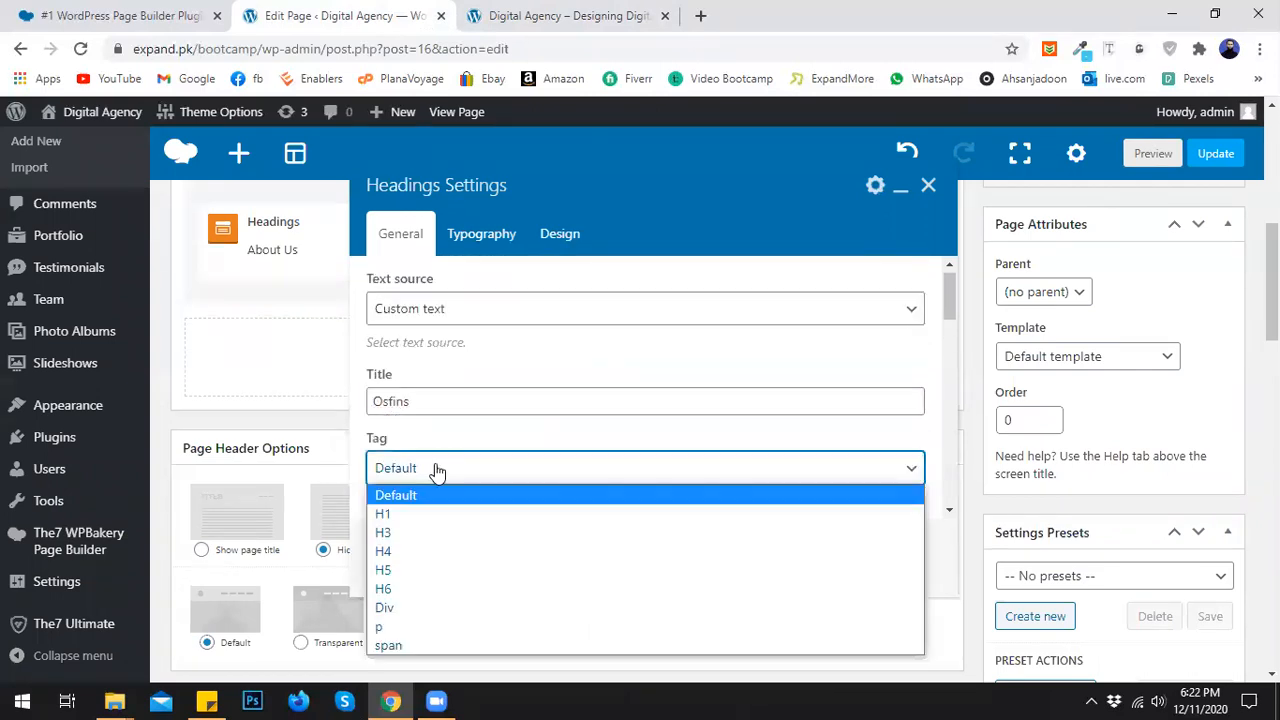
click(416, 626)
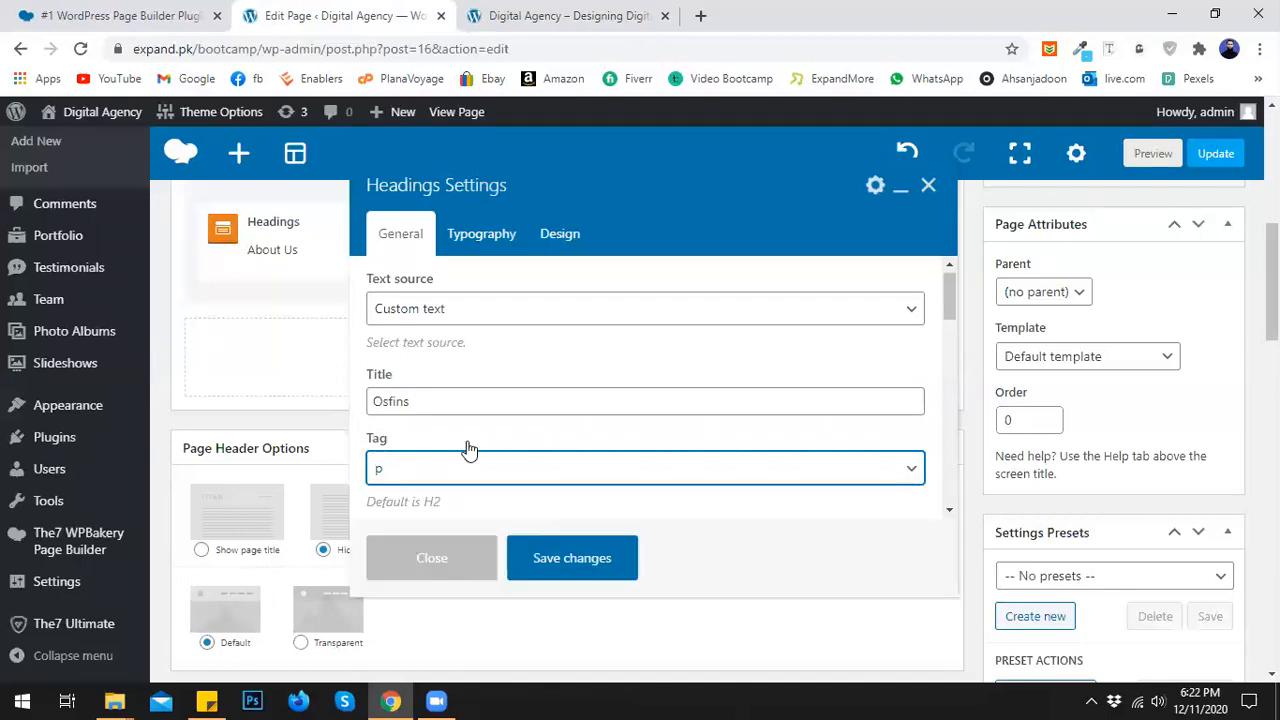
- Enter ABOUT US as the sub heading text
scroll(480, 394, down, 1)
triple_click(528, 427)
scroll(527, 425, down, 2)
click(502, 397)
text(Avb)
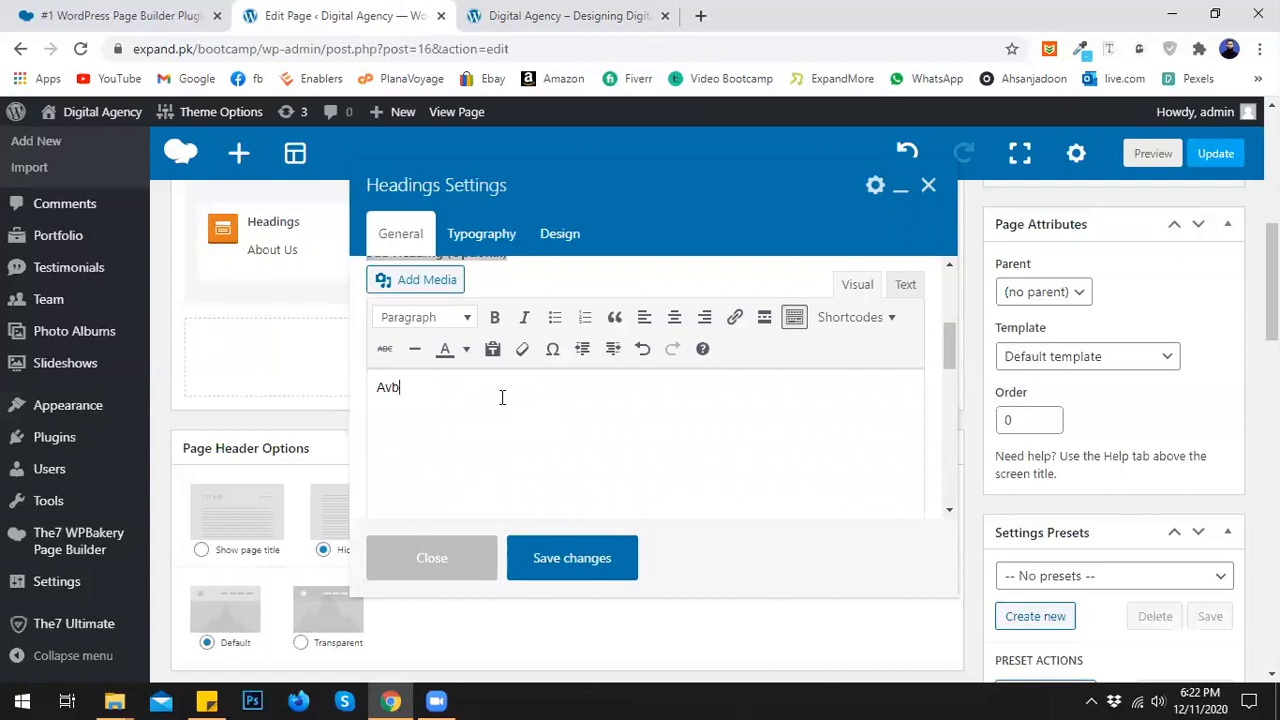
text(BOUT US)
scroll(502, 397, up, 1)
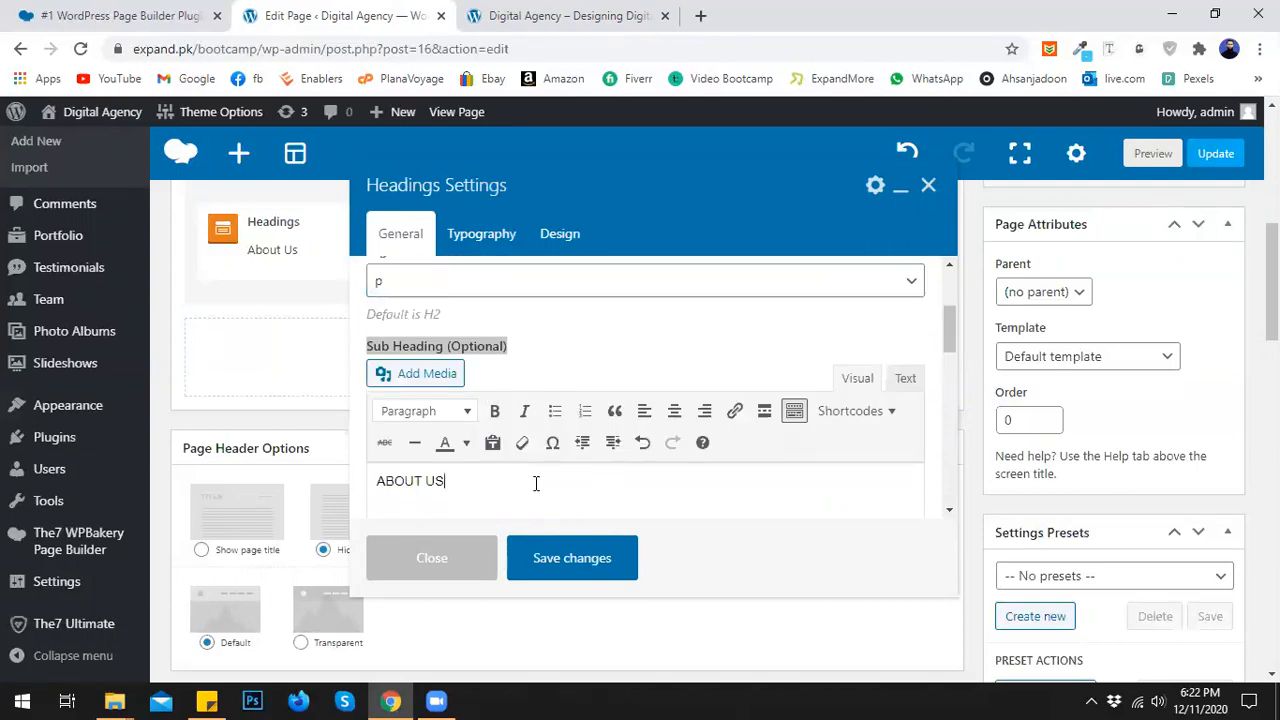
- Format the ABOUT US sub heading text as Heading 2
drag(446, 481, 370, 484)
click(457, 413)
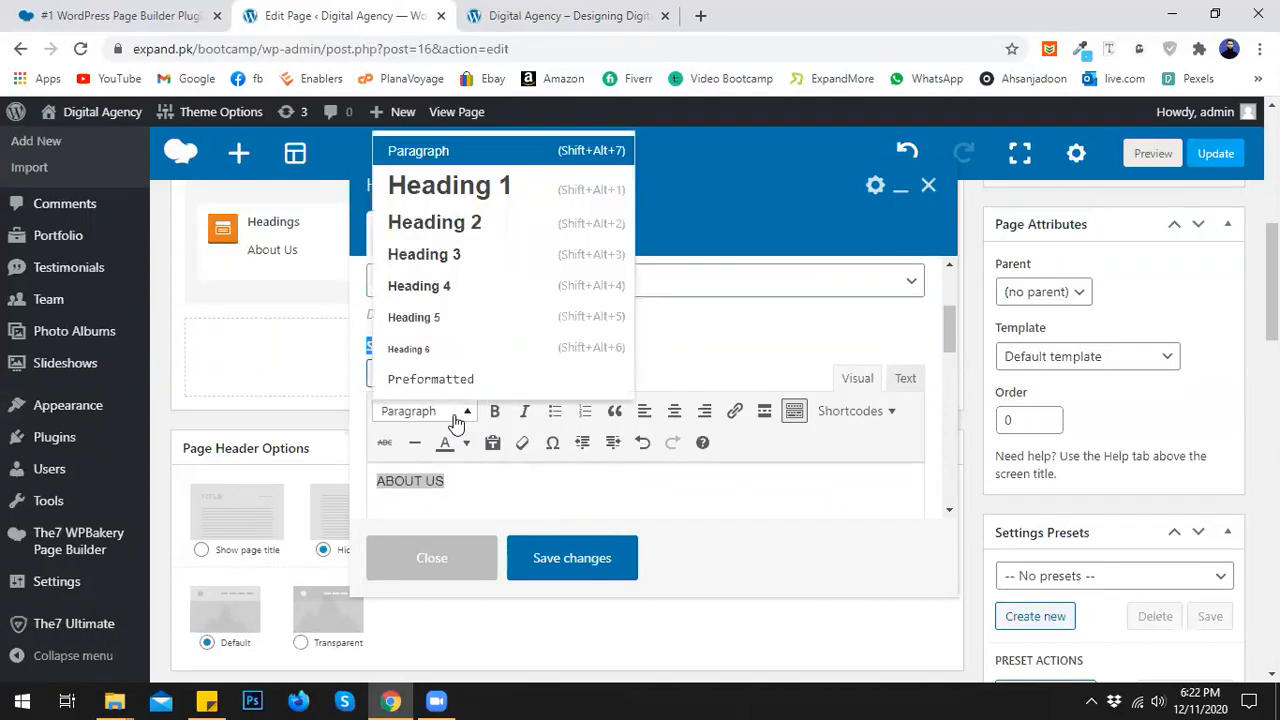
click(474, 229)
click(553, 481)
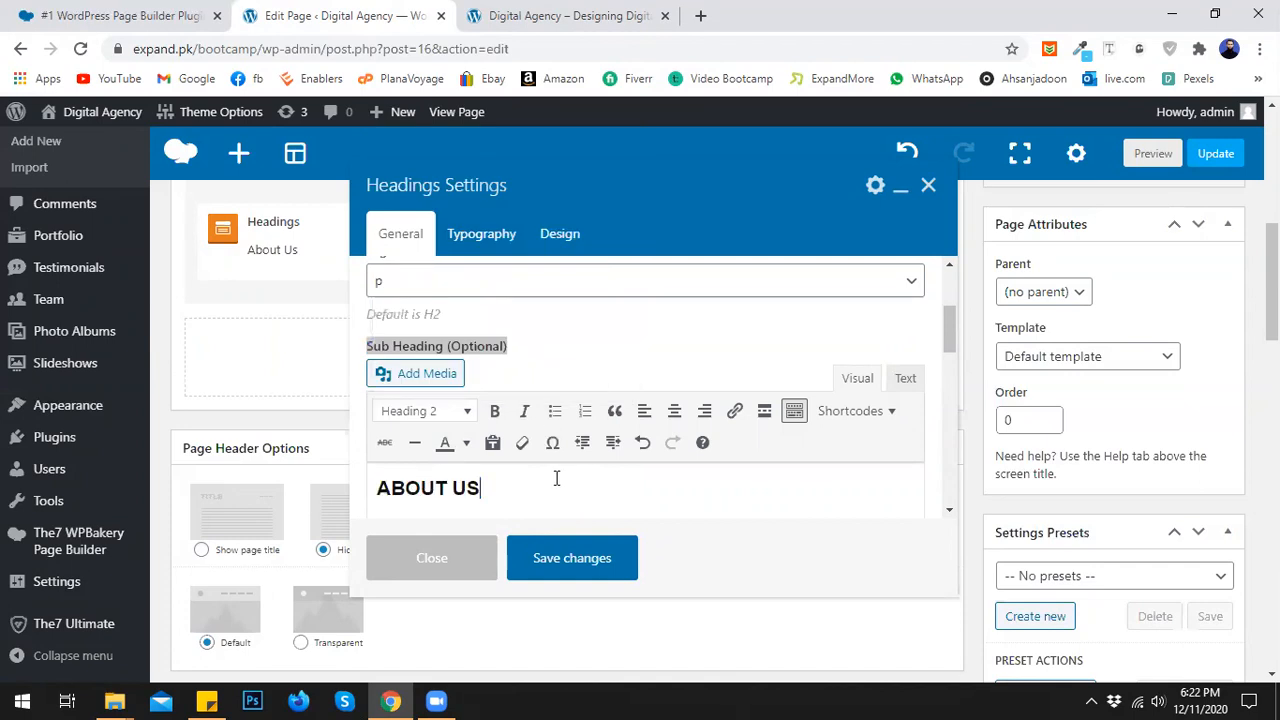
- Check the separator options, save the heading's settings and preview the page
scroll(560, 450, down, 6)
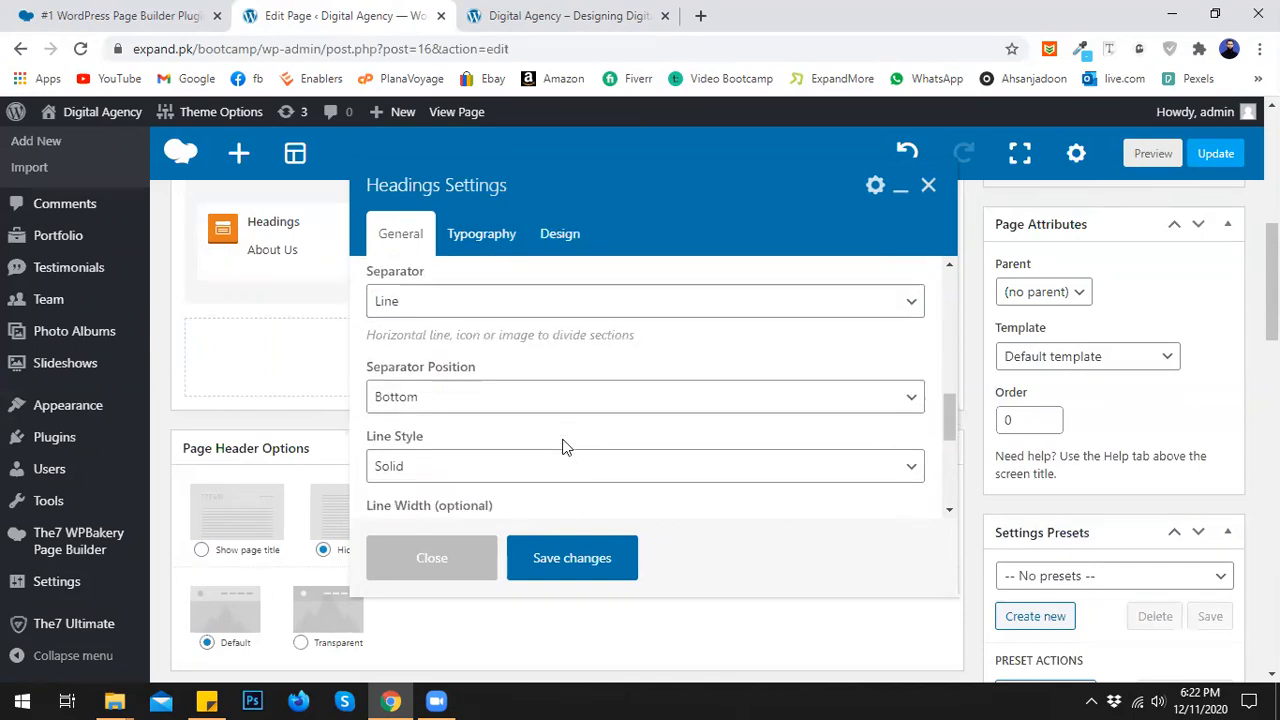
scroll(562, 447, down, 1)
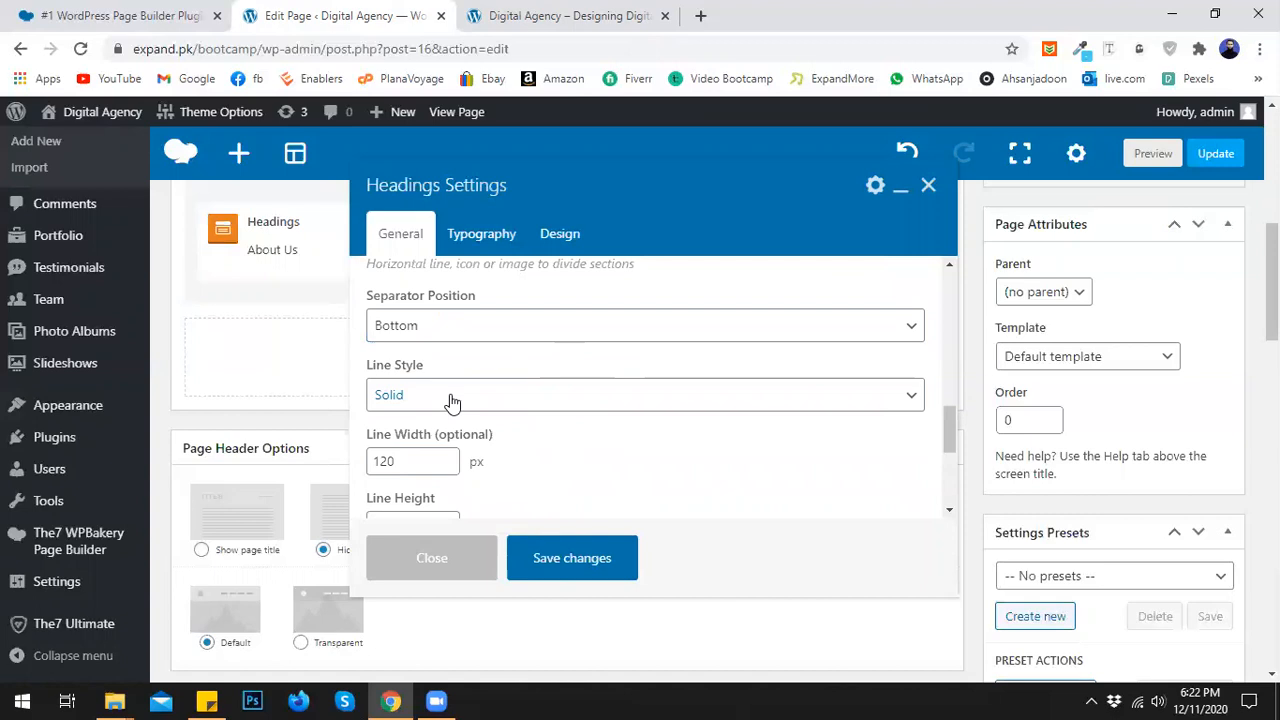
click(454, 326)
click(454, 326)
click(558, 572)
click(1140, 158)
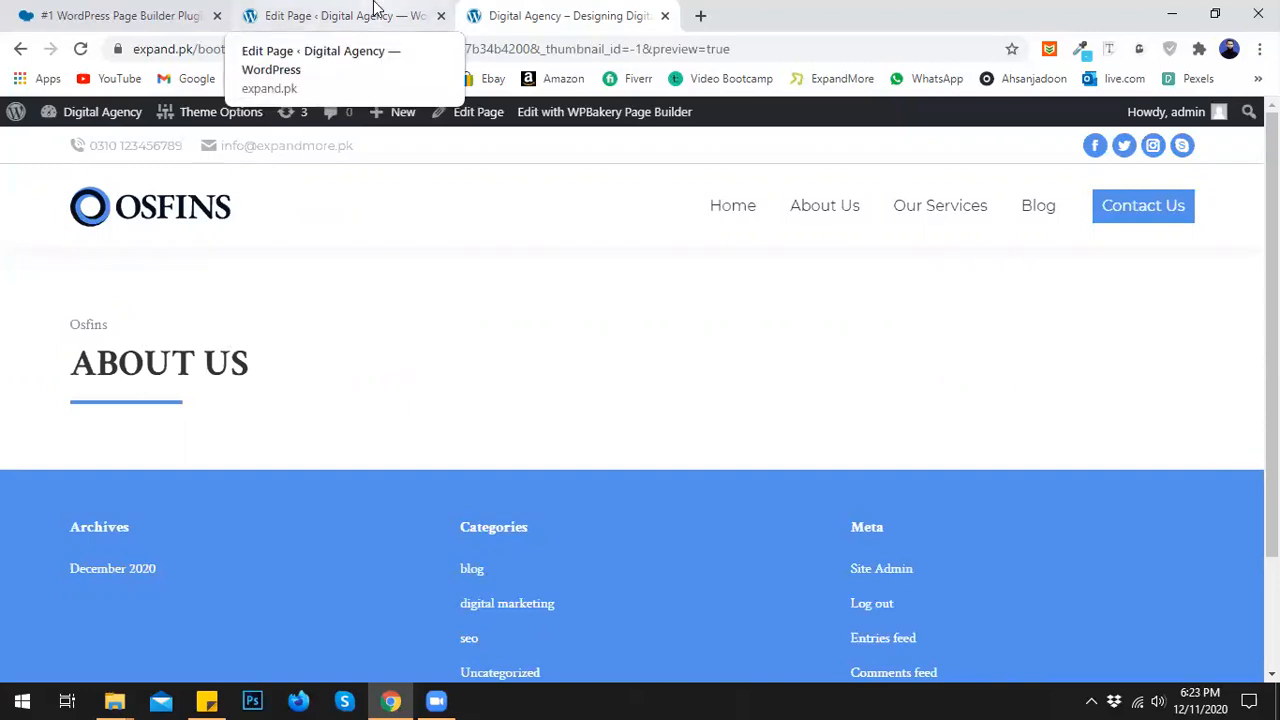
- Check the Osfins title and ABOUT US sub heading on the preview, and reopen the Headings element's settings in the page editor
drag(106, 326, 68, 328)
drag(146, 362, 71, 363)
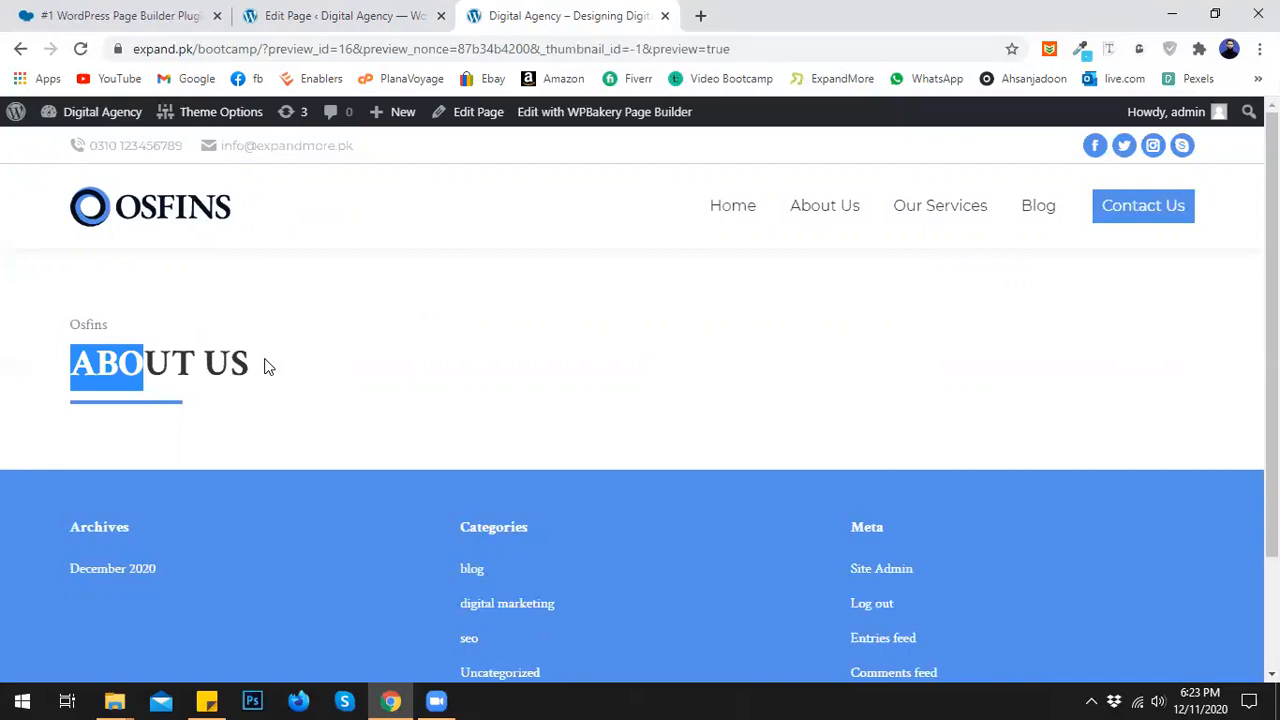
click(98, 330)
click(342, 8)
mouse_move(563, 277)
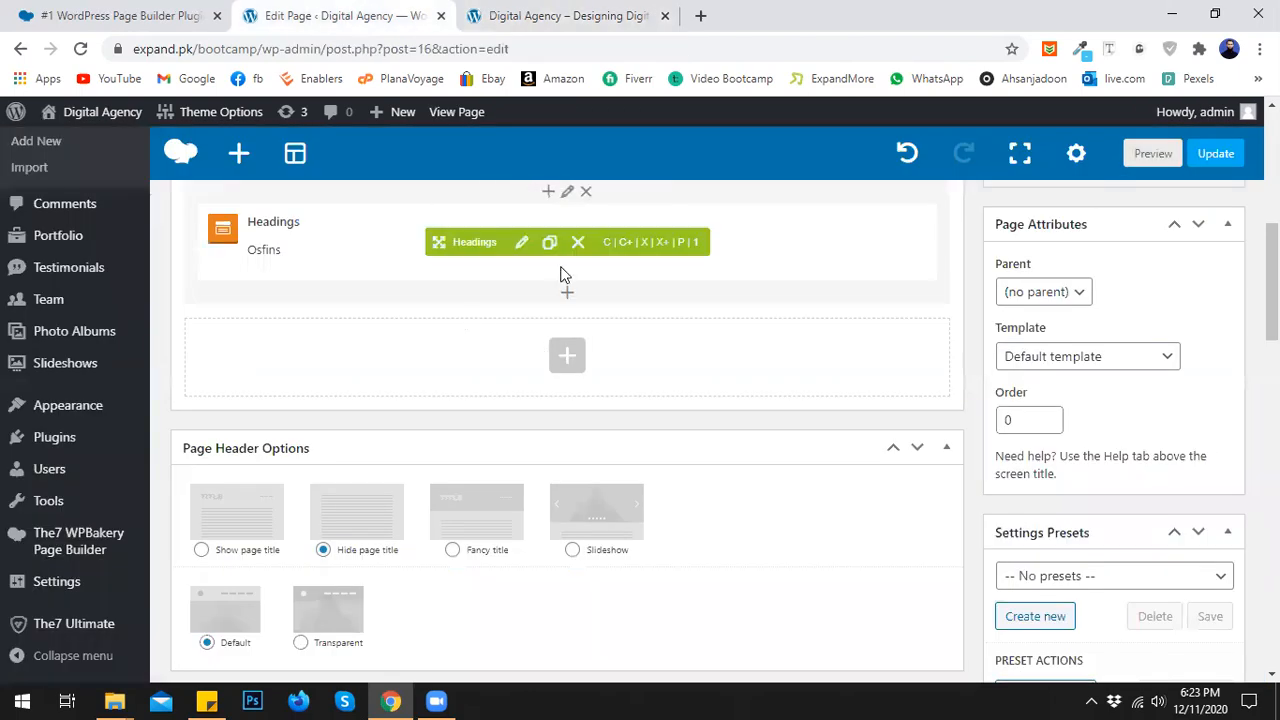
click(521, 243)
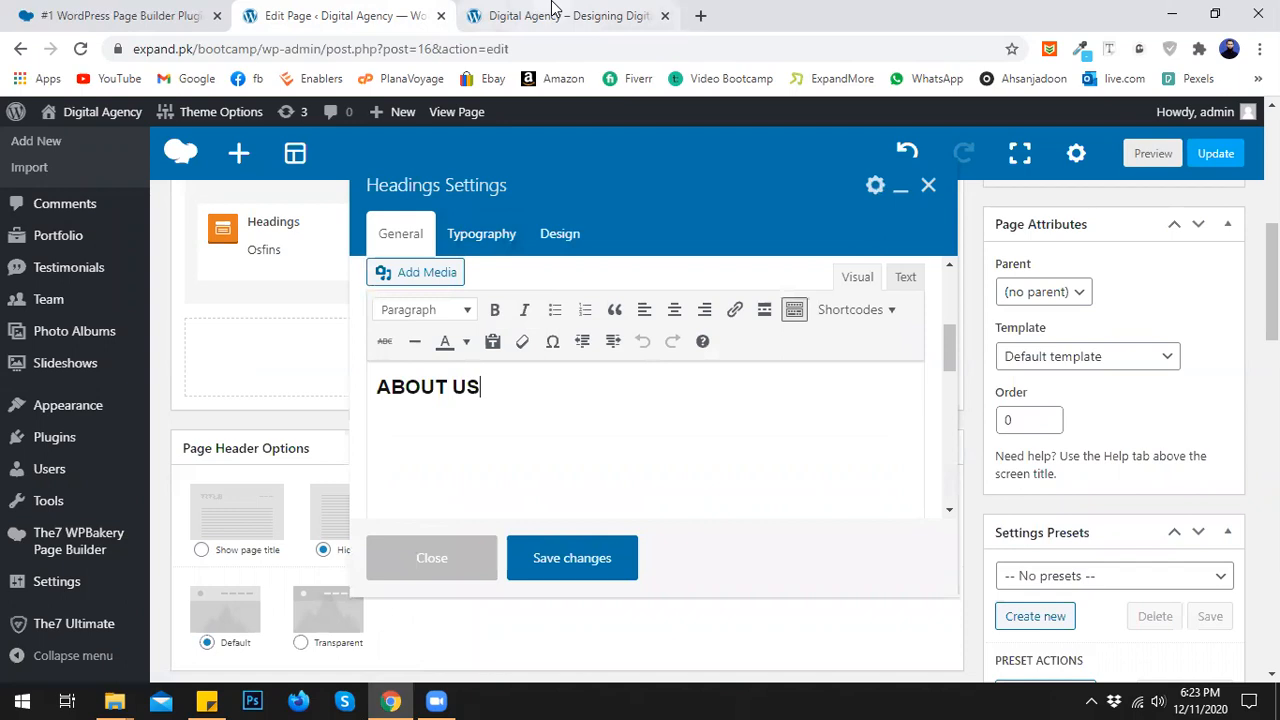
- Look at the previewed page again and review the typography options for the heading and sub heading
click(561, 12)
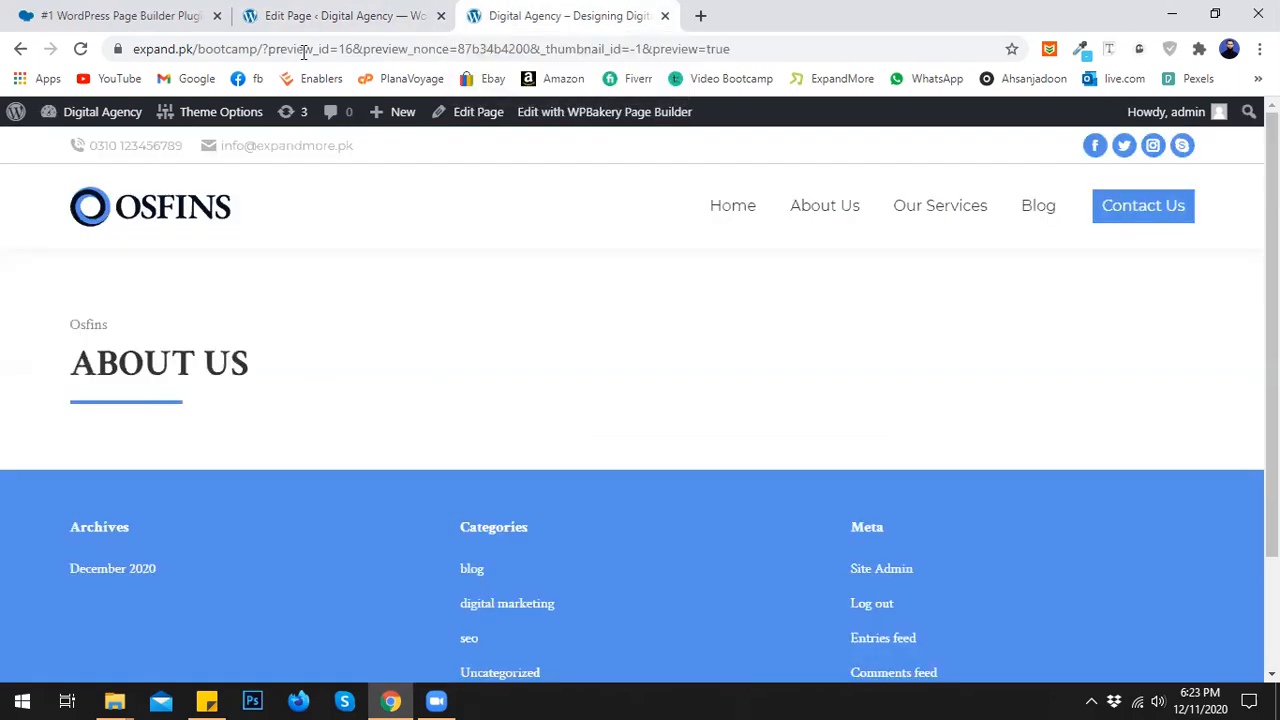
mouse_move(210, 115)
click(346, 15)
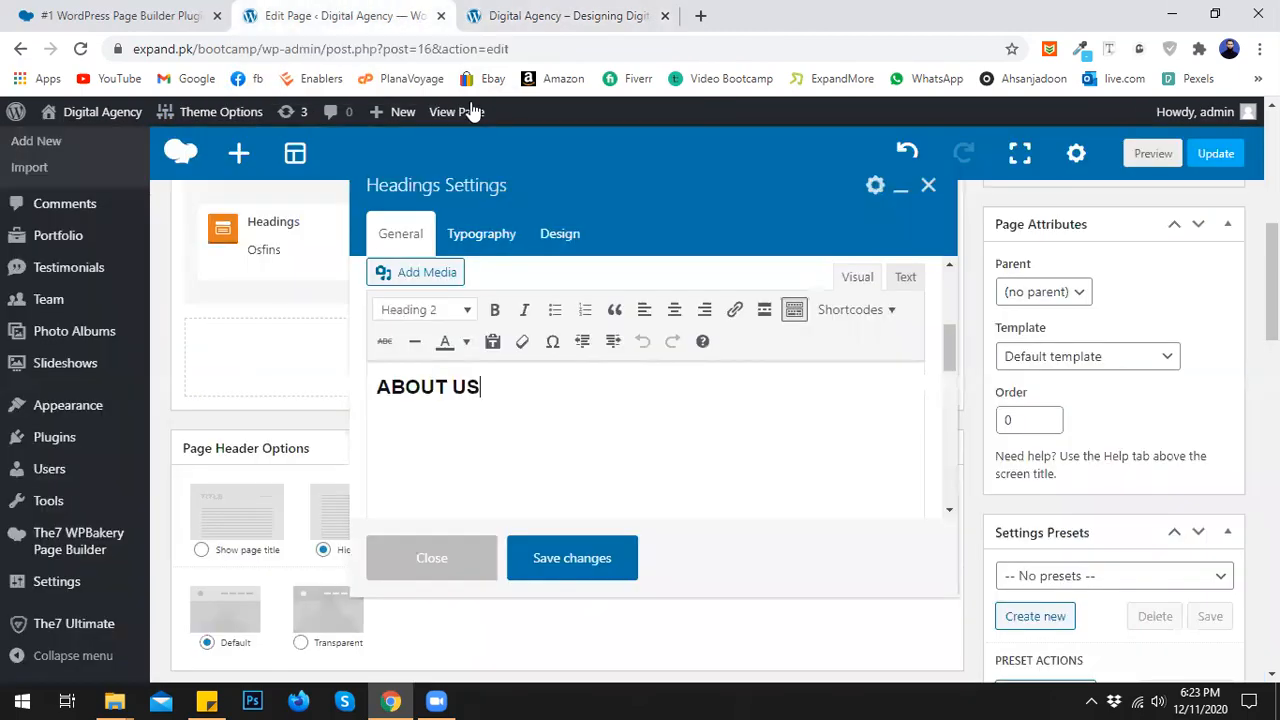
click(485, 238)
click(557, 370)
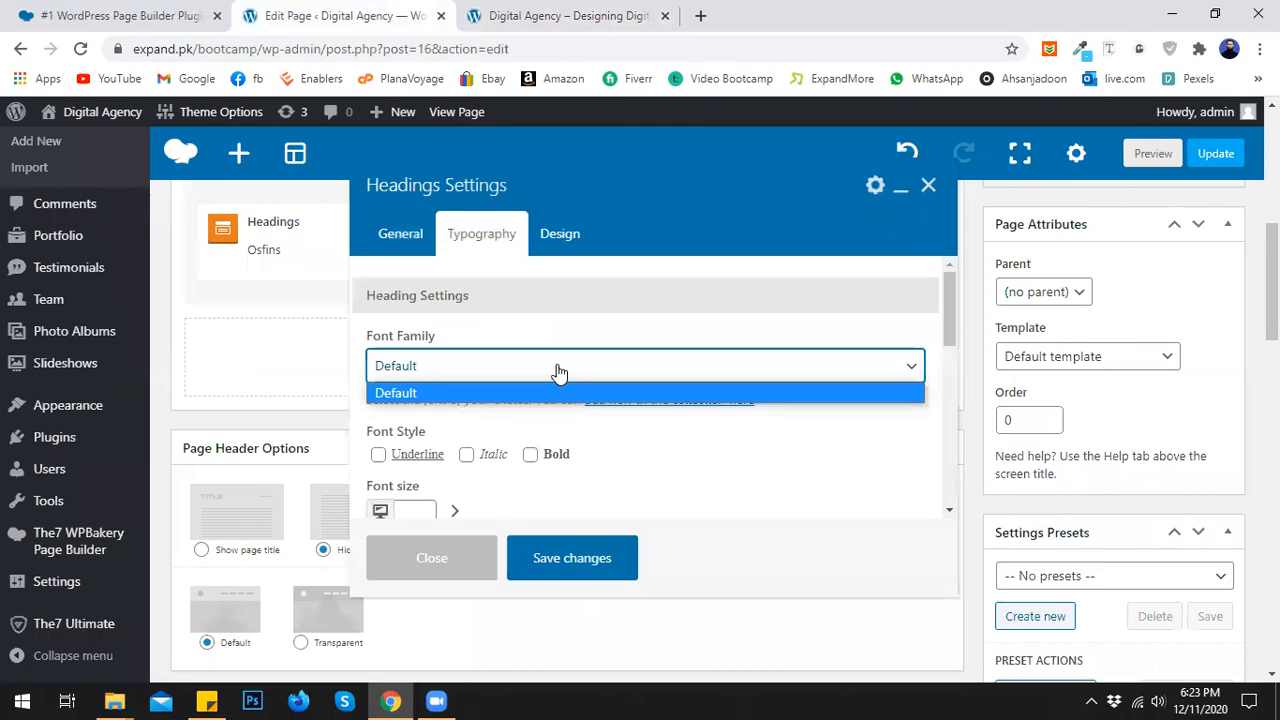
click(641, 446)
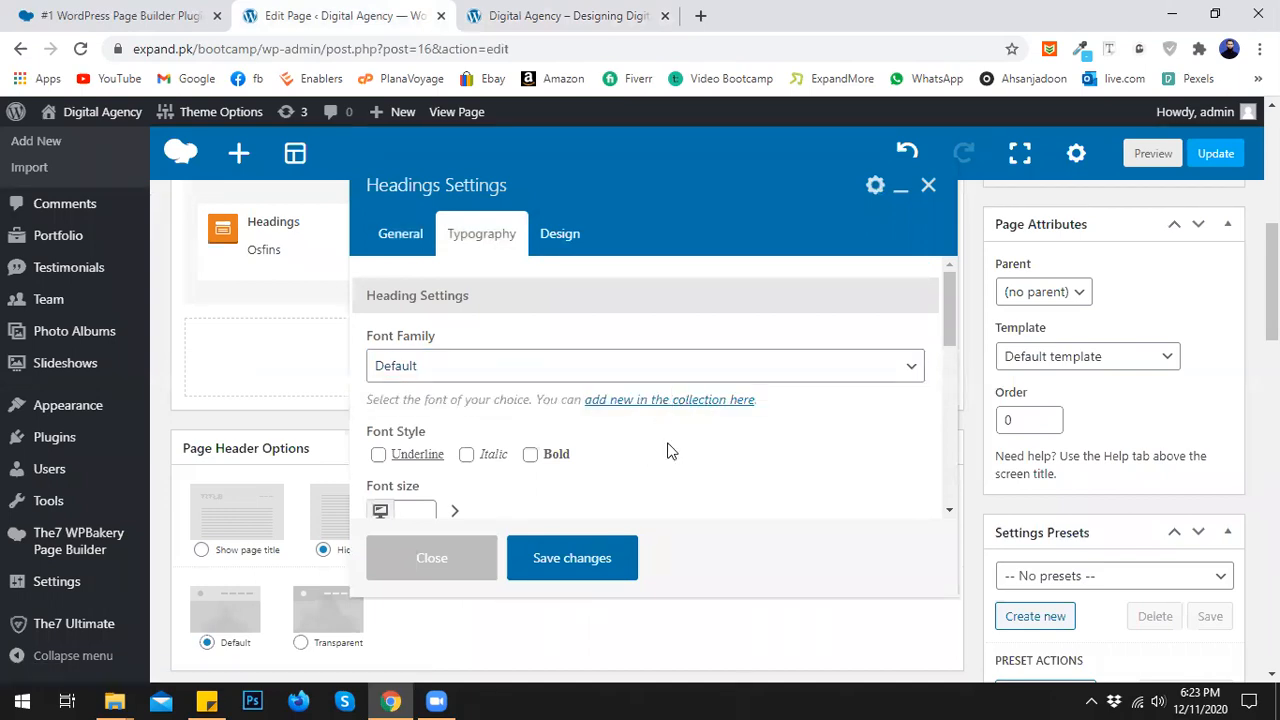
scroll(435, 295, down, 5)
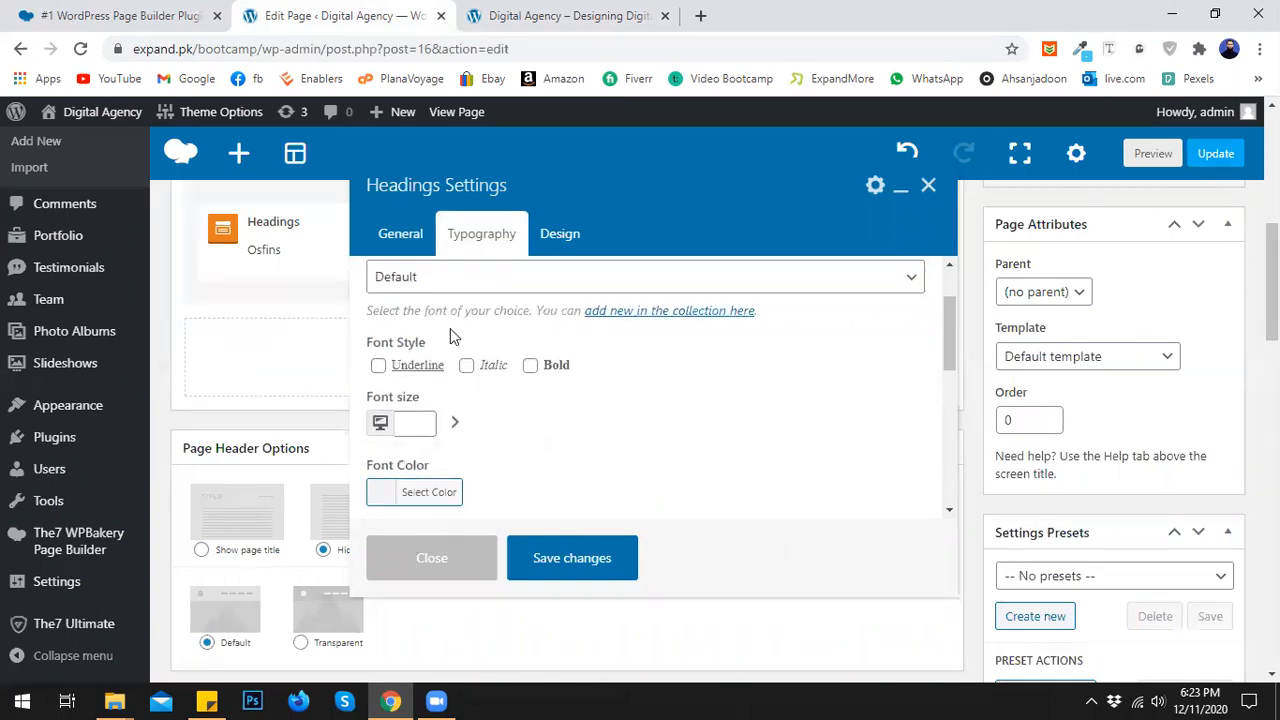
drag(408, 329, 484, 333)
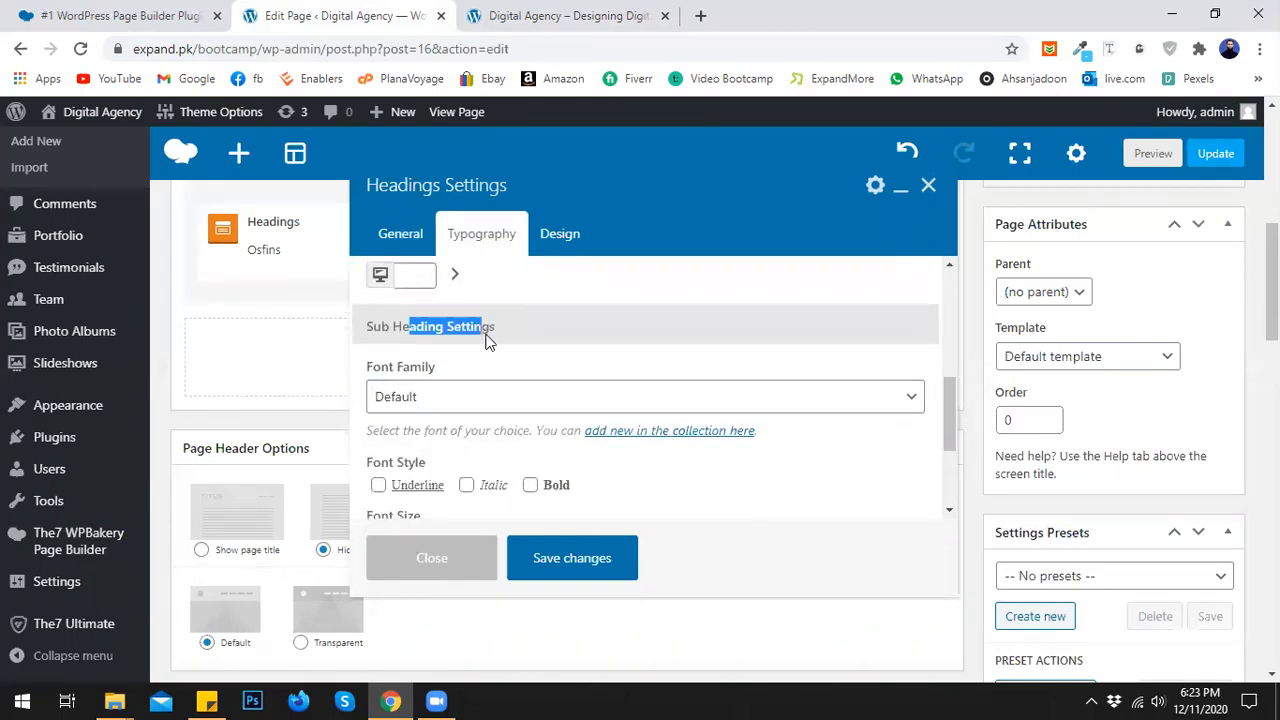
scroll(485, 334, down, 2)
scroll(510, 436, up, 3)
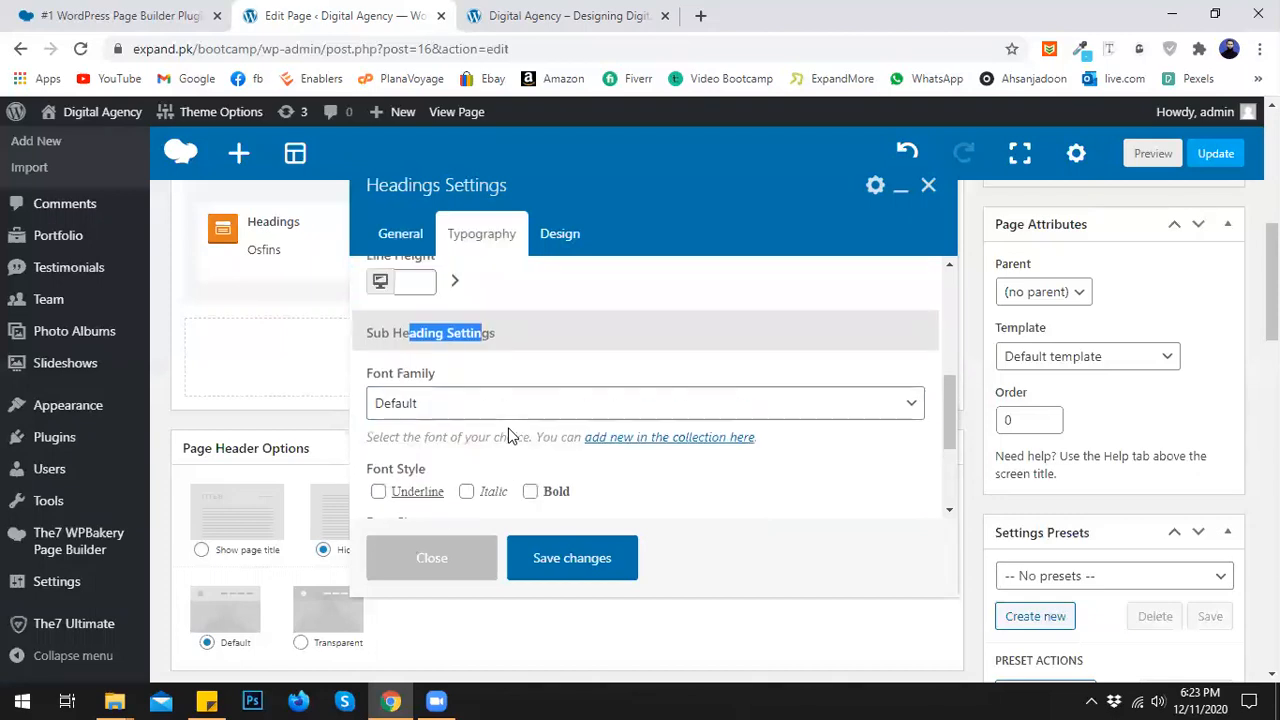
- Review the sub heading text and separator line settings, and return to the heading's typography options
click(418, 245)
scroll(474, 414, down, 10)
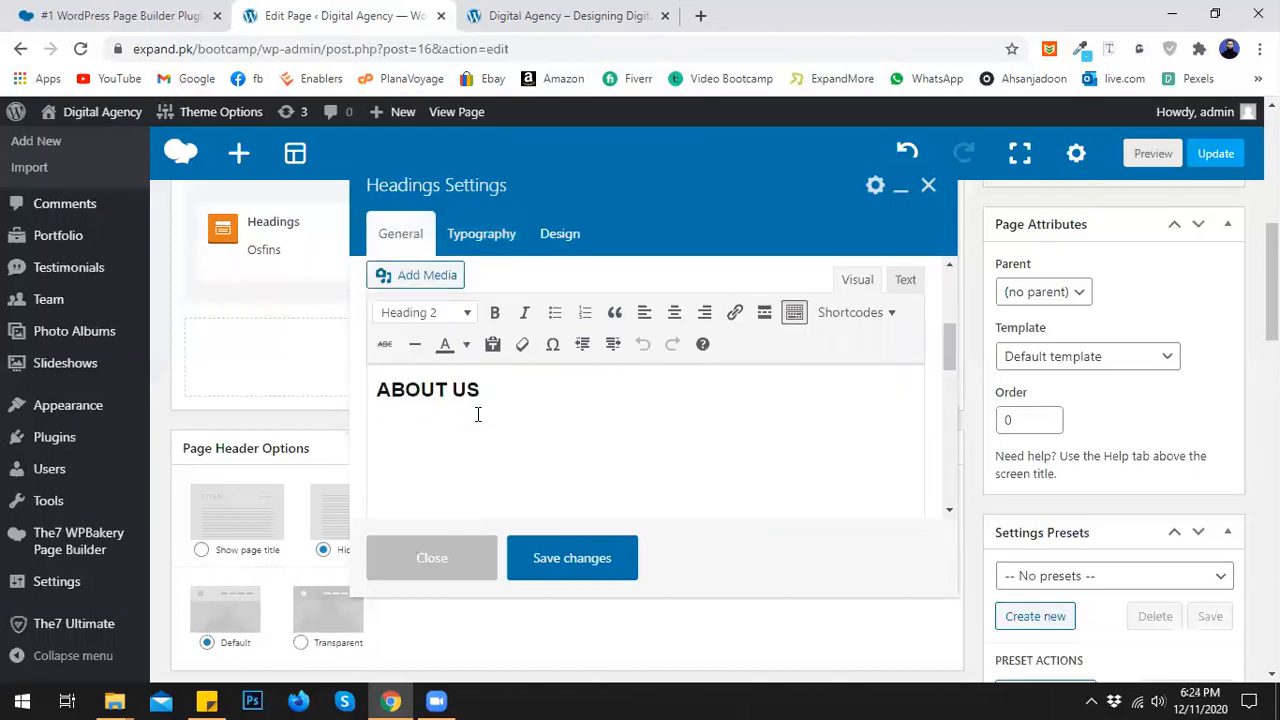
scroll(478, 414, down, 3)
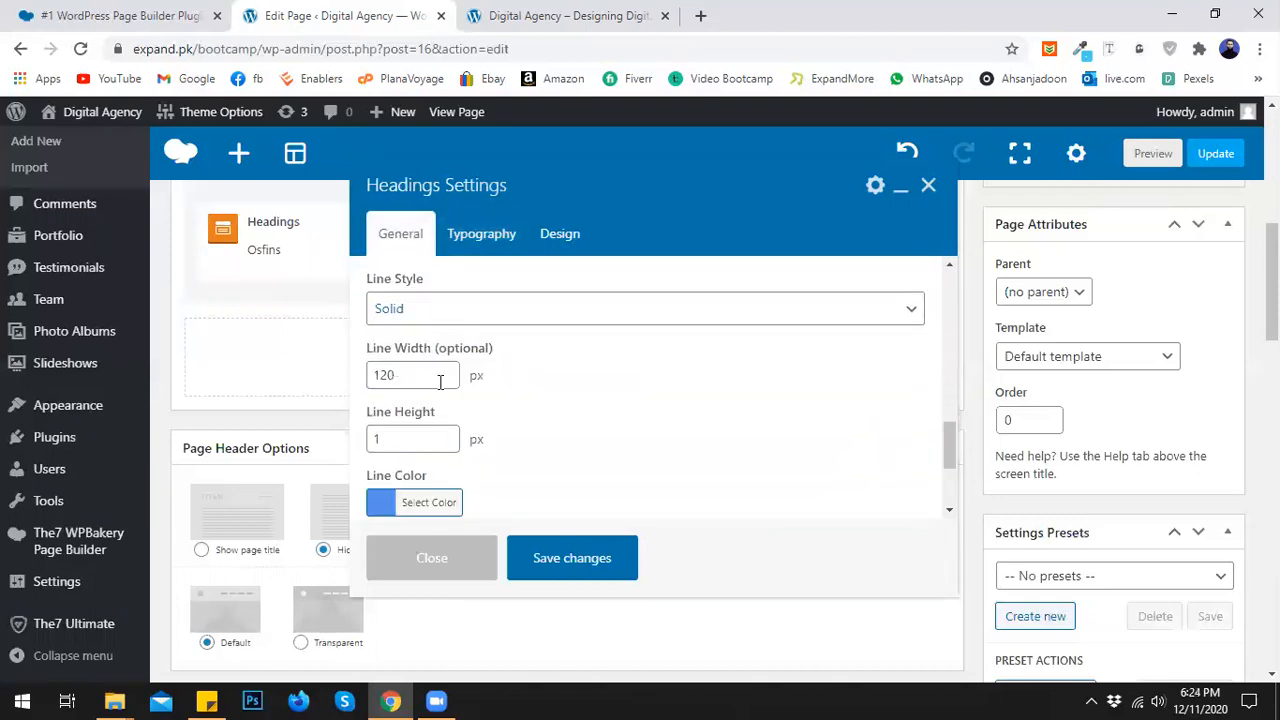
click(474, 237)
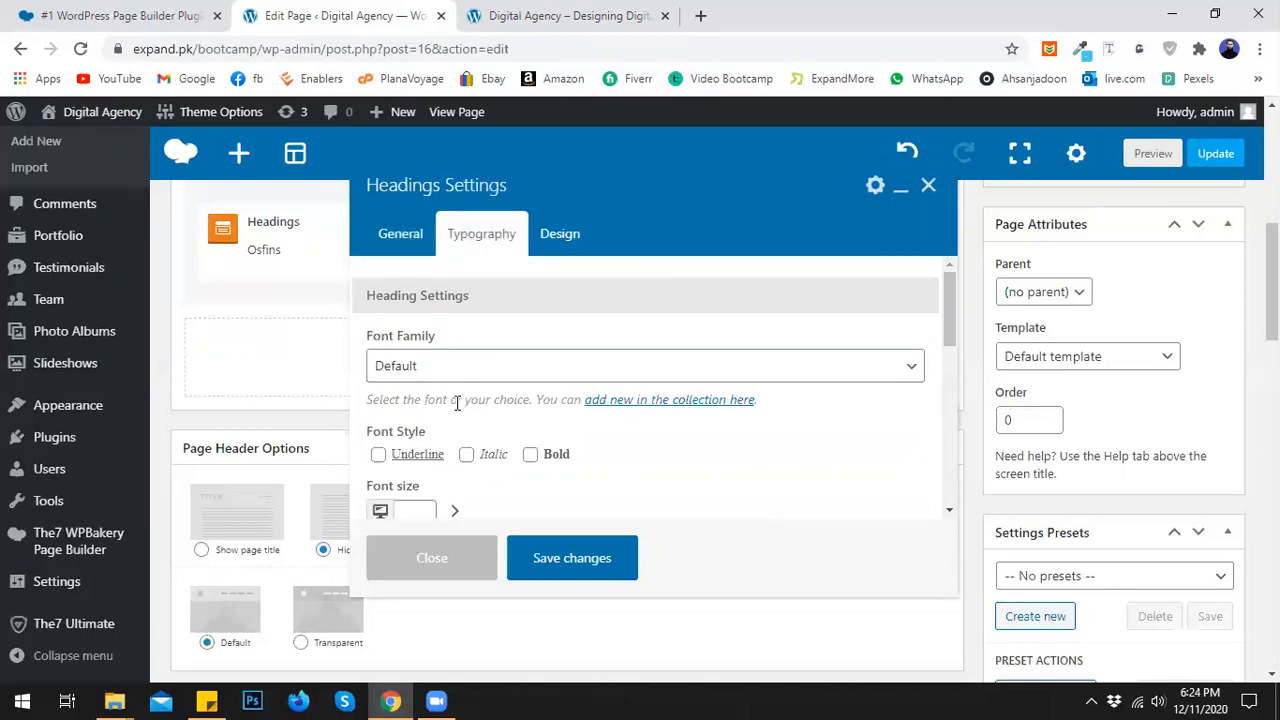
scroll(452, 366, up, 3)
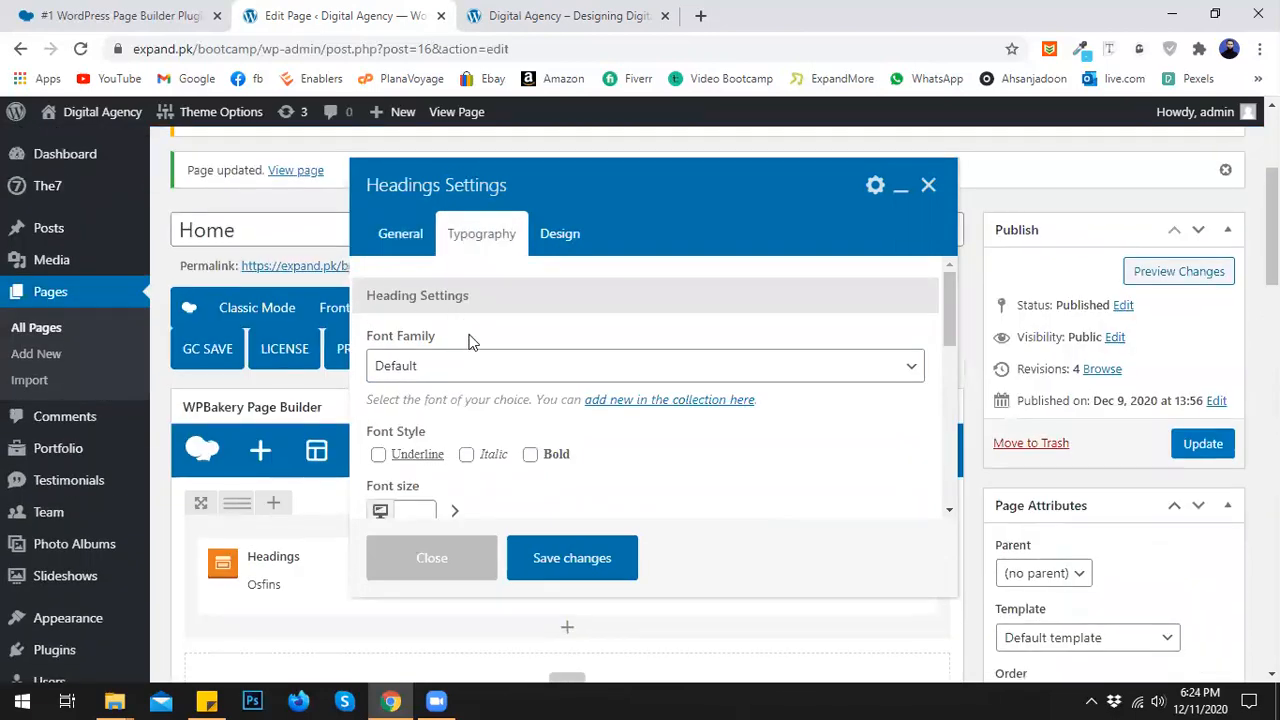
scroll(476, 343, down, 2)
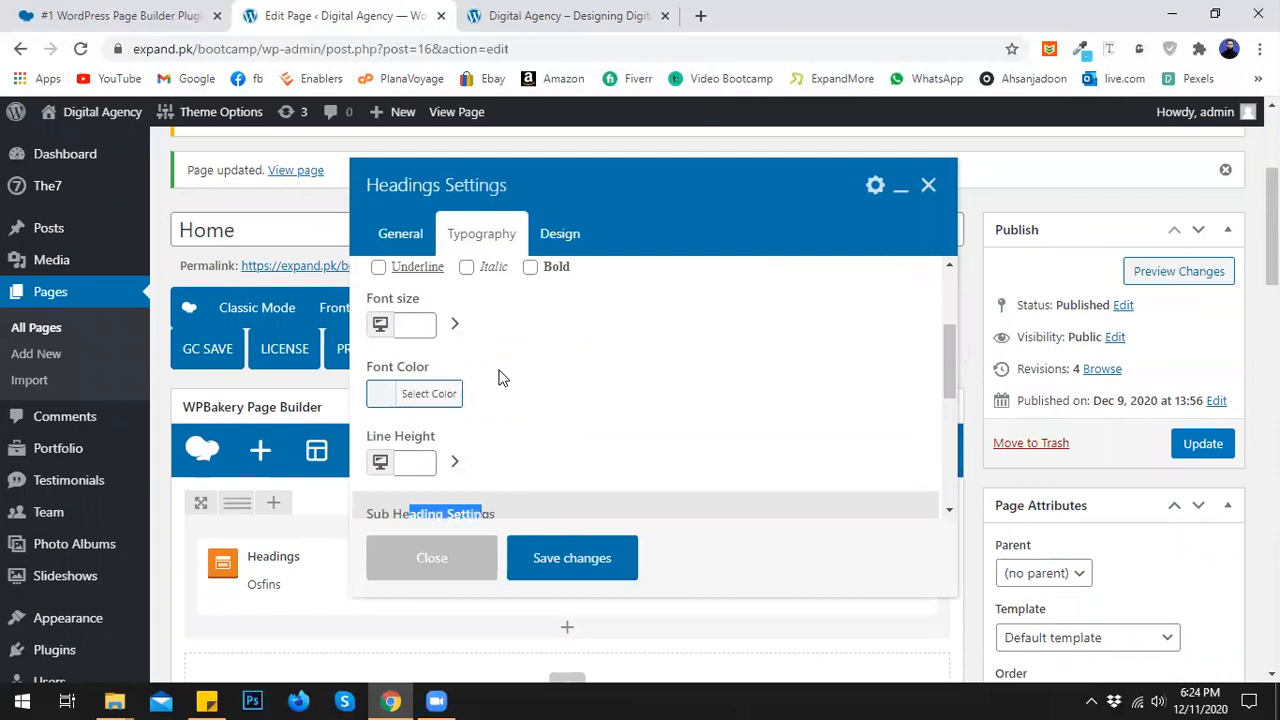
click(429, 394)
click(492, 395)
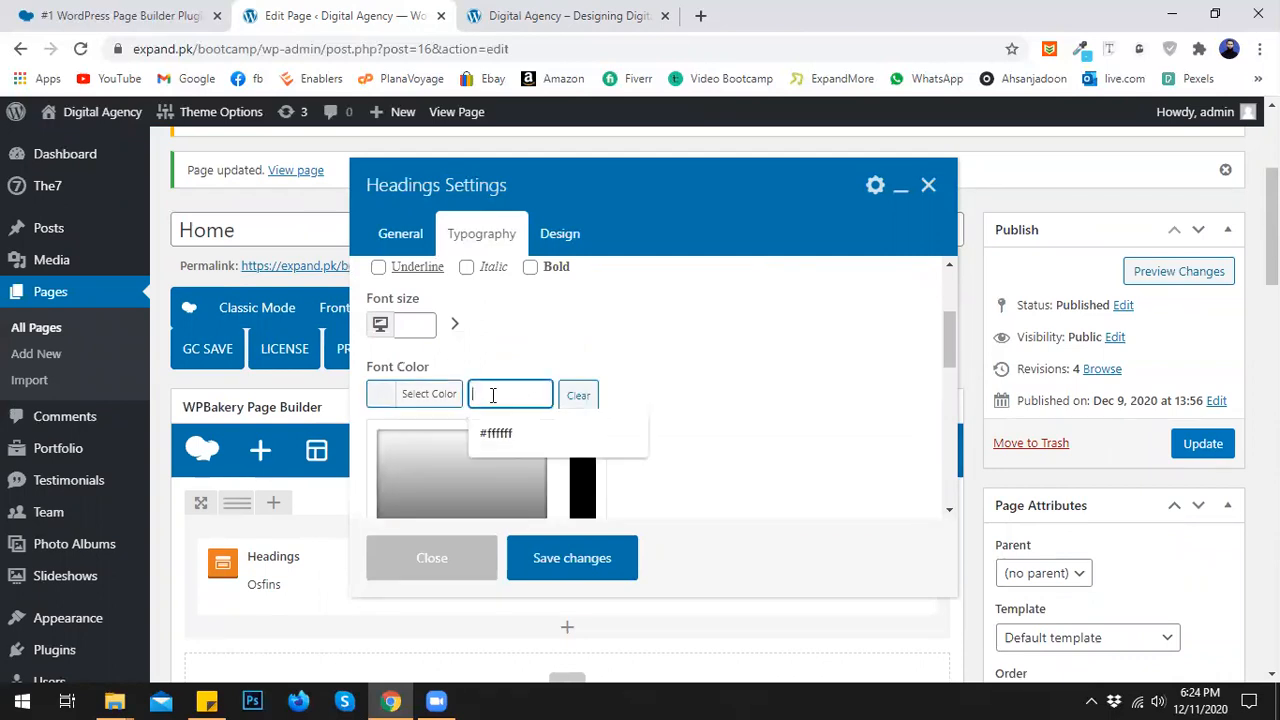
text(Osfins)
drag(504, 396, 461, 397)
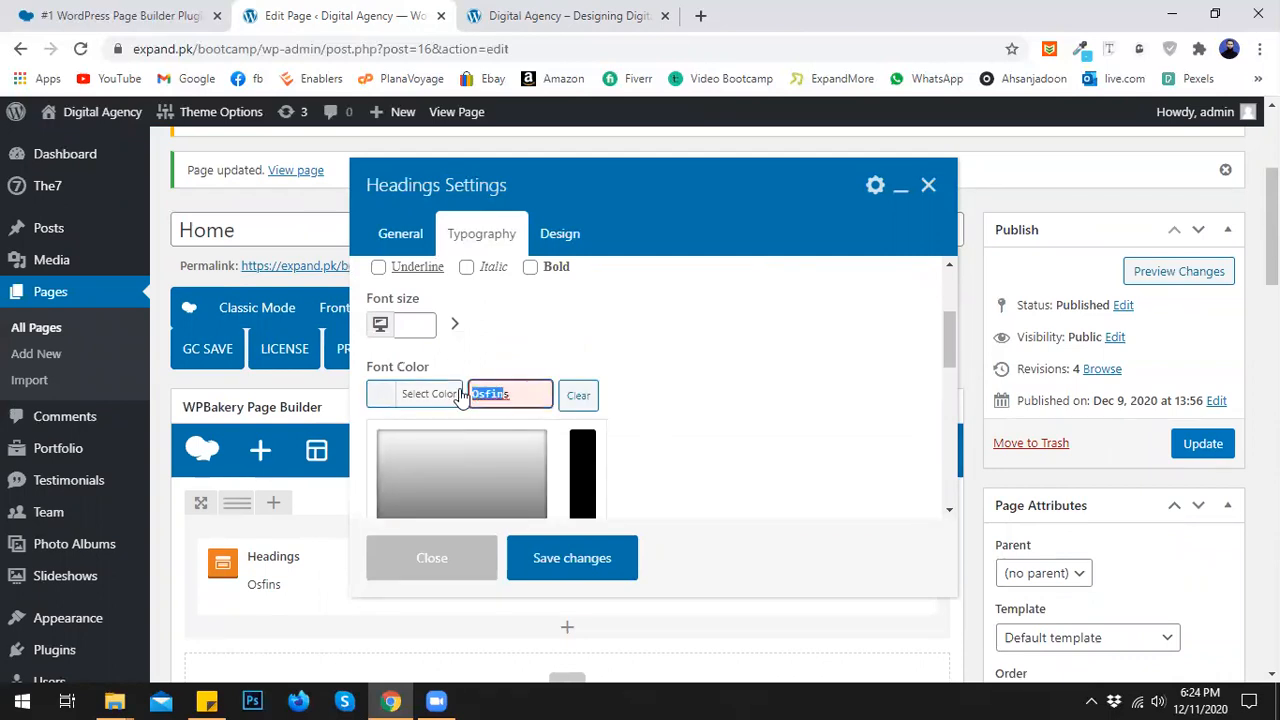
key(BackSpace)
- Copy the blue hex code 5590e9 from the color picker's history and apply it as the heading's font color
click(1080, 48)
click(1016, 129)
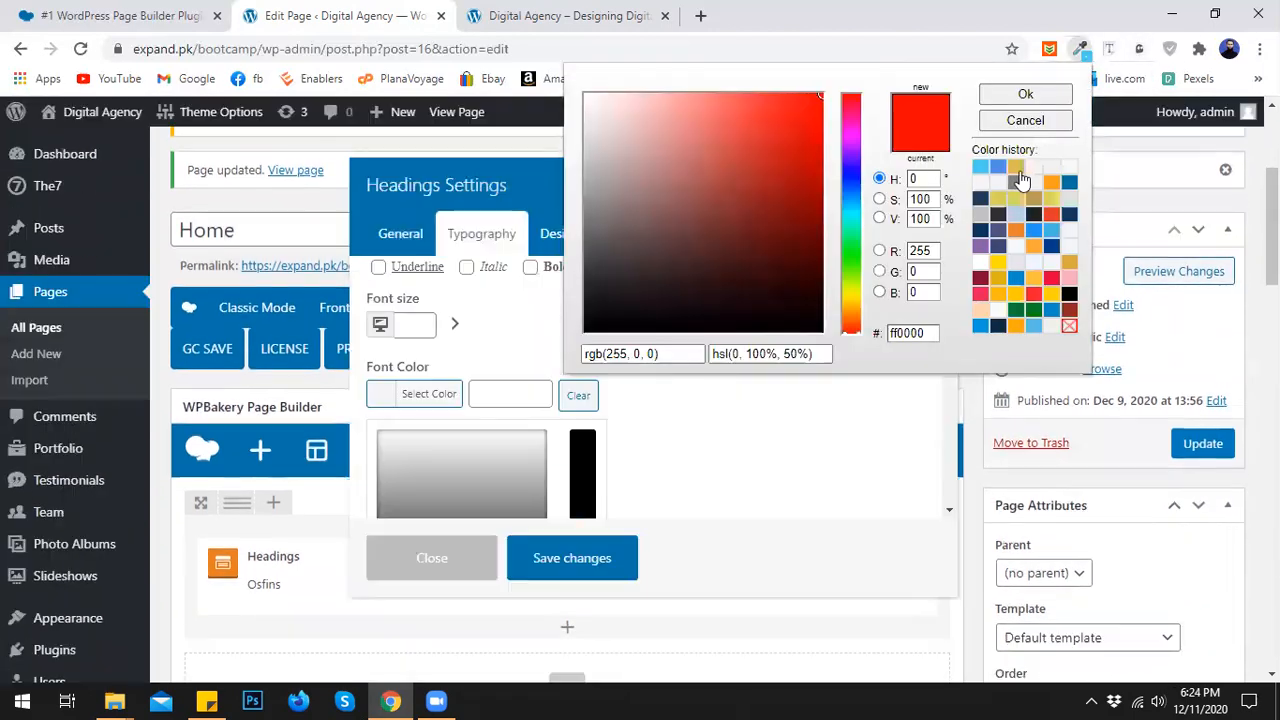
click(998, 168)
drag(933, 334, 873, 341)
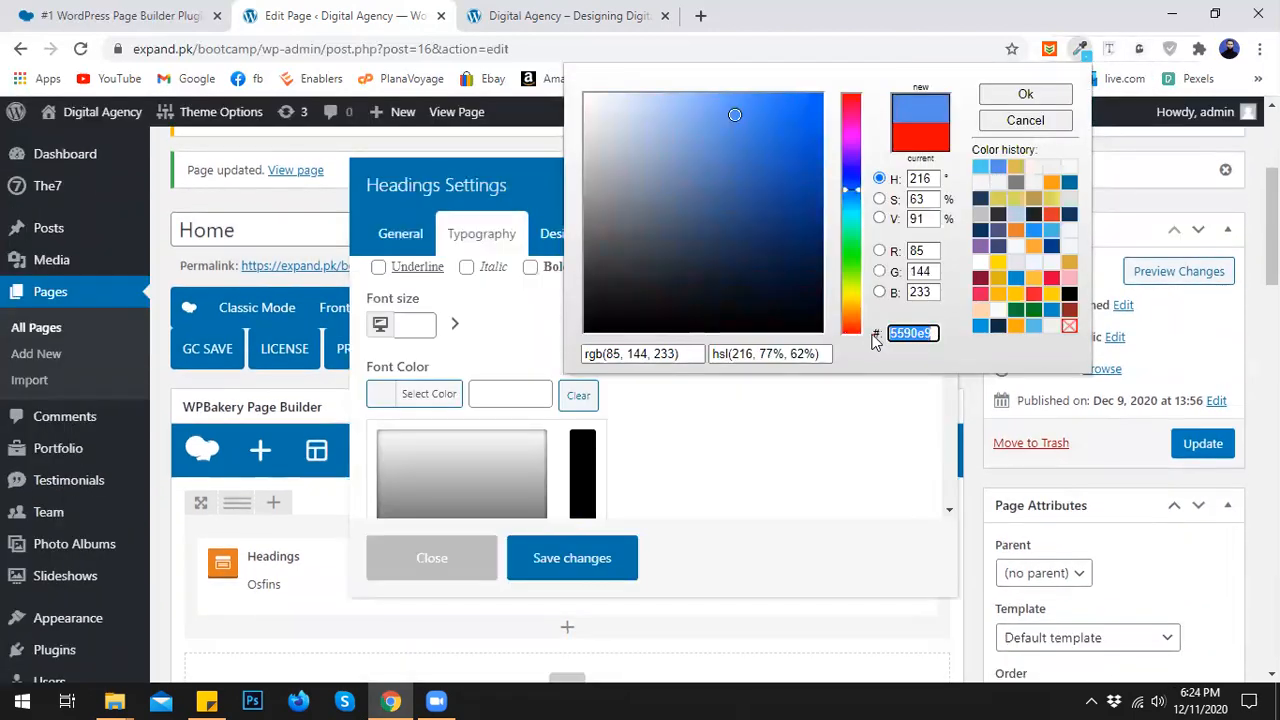
click(714, 465)
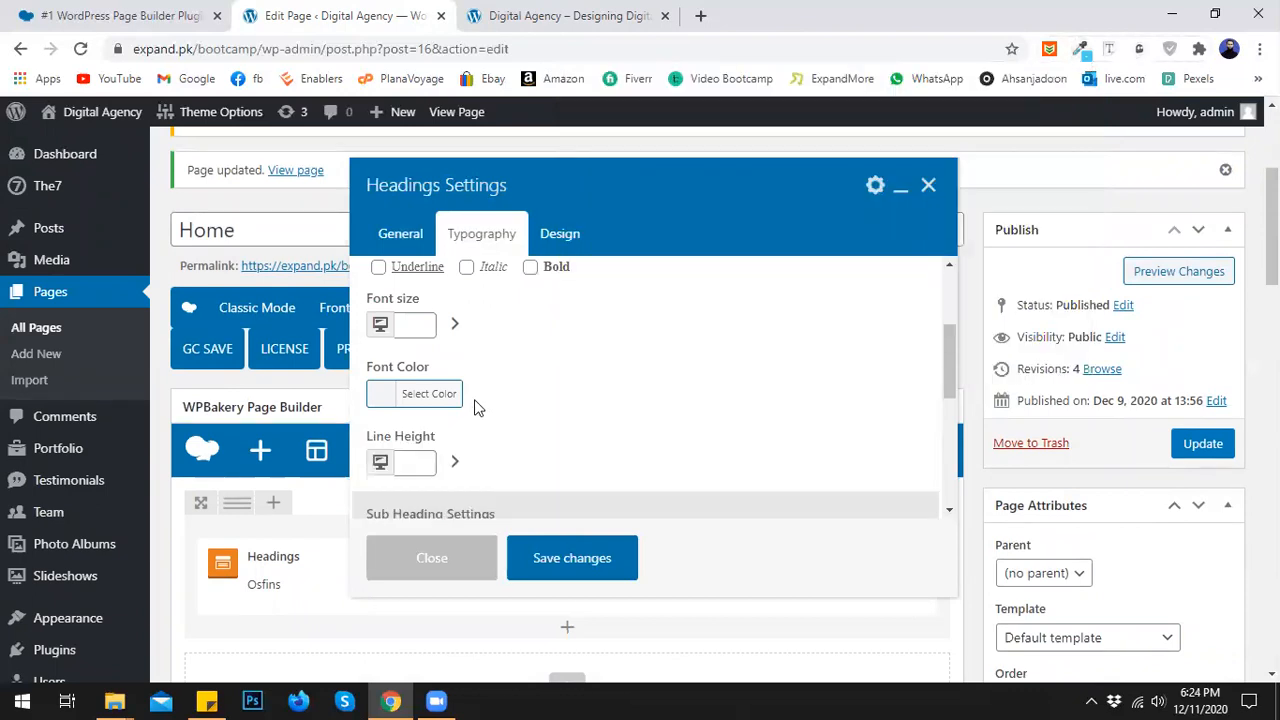
click(514, 398)
text(#5590e9)
click(540, 373)
scroll(551, 373, down, 2)
scroll(545, 390, up, 1)
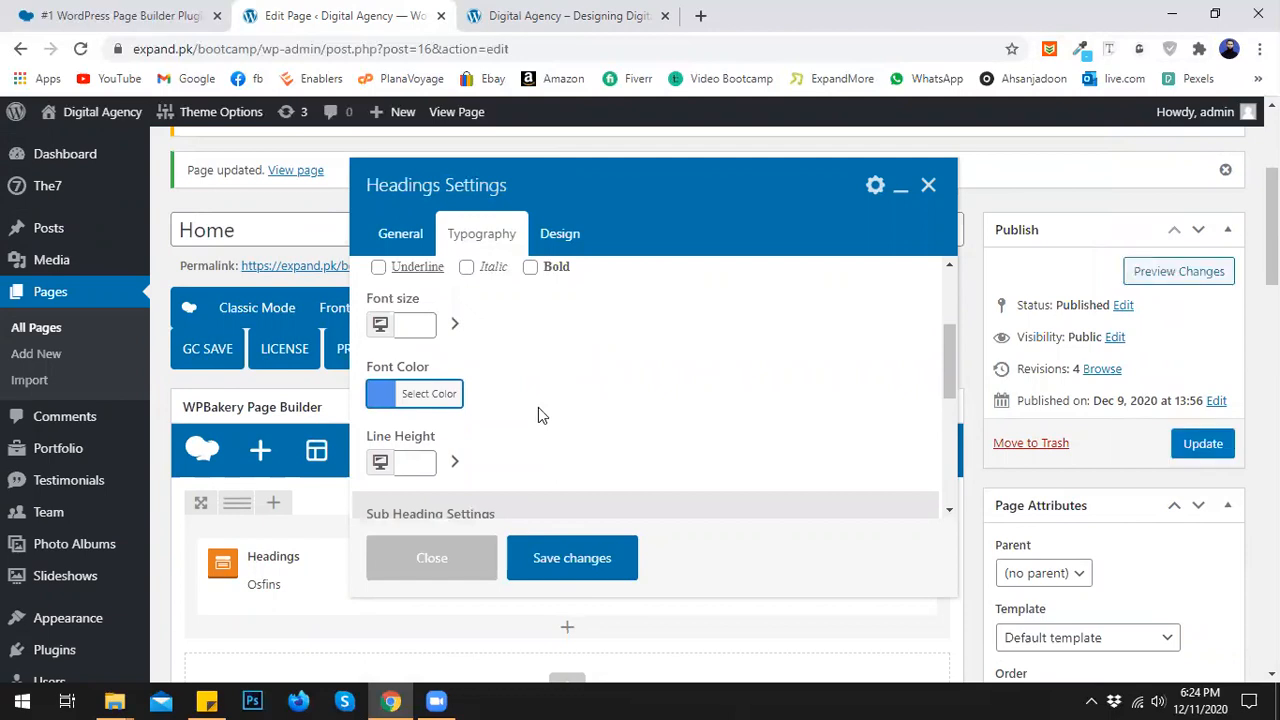
- Save the heading's typography changes and preview the page with the new title color
click(565, 545)
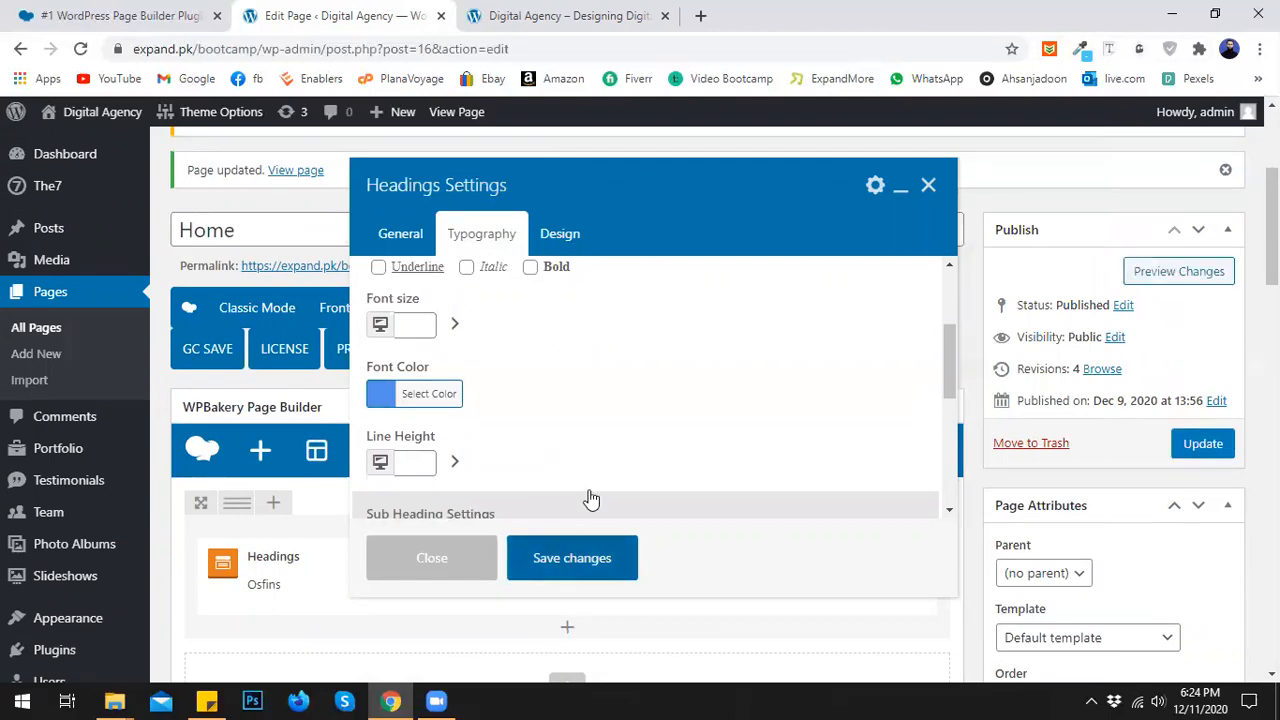
click(1203, 282)
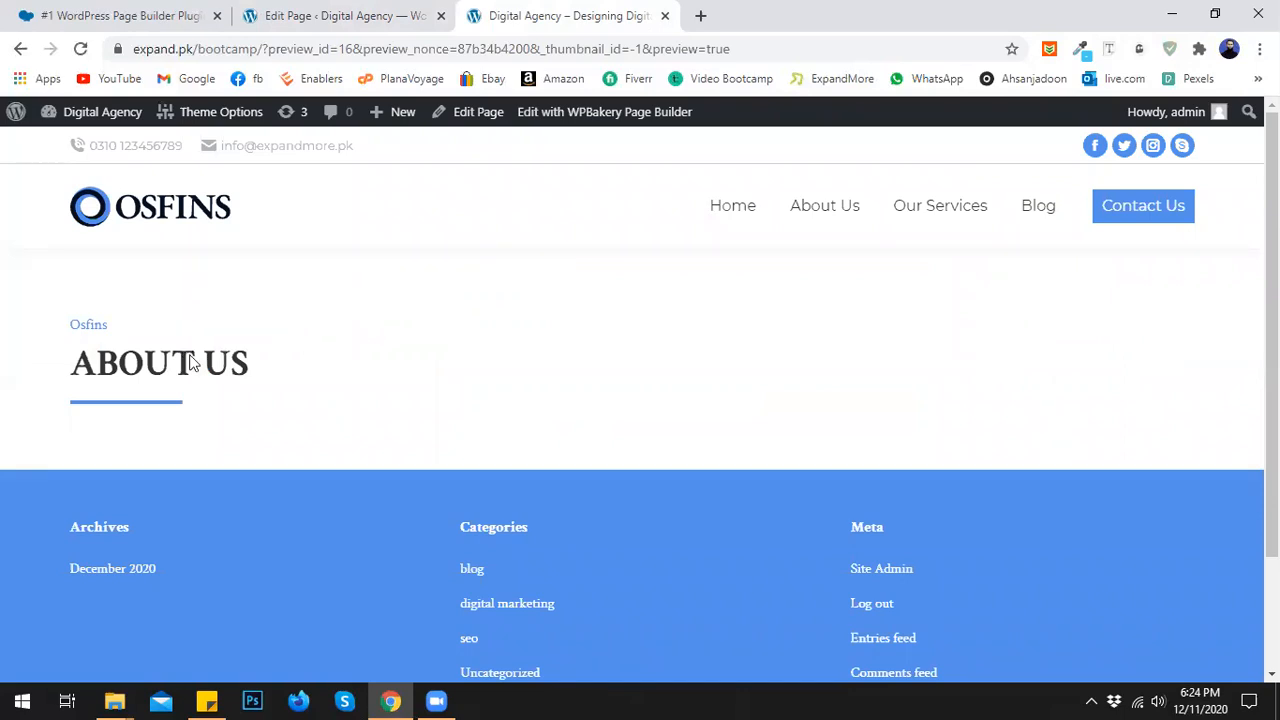
- Check the Osfins title in the preview, return to the page editor and clear the heading's custom font color
drag(76, 323, 123, 331)
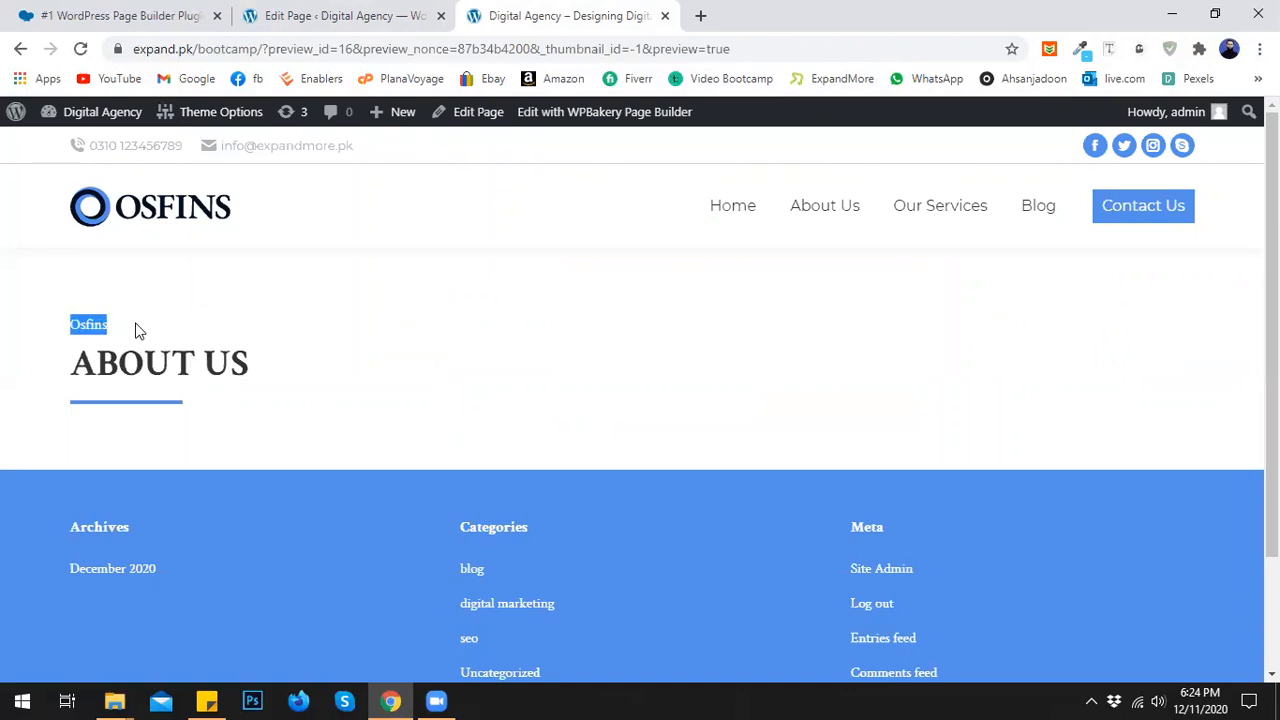
click(137, 356)
click(295, 15)
scroll(480, 346, down, 1)
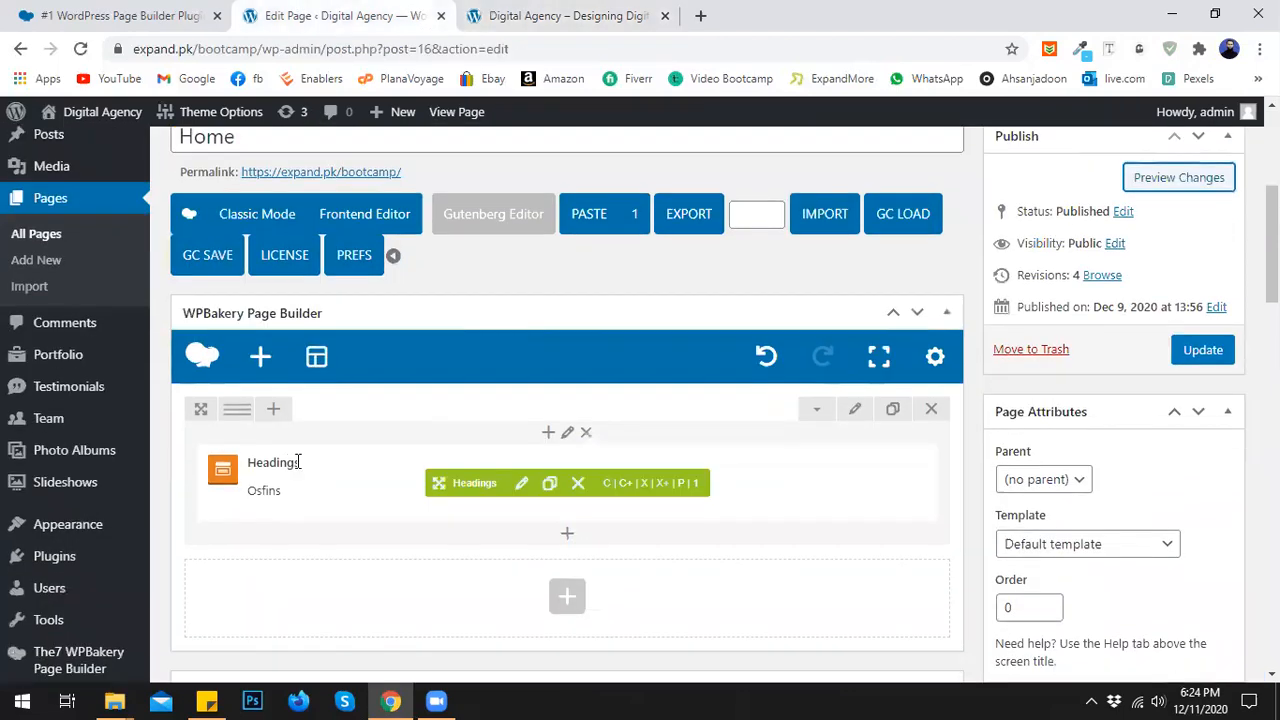
click(521, 485)
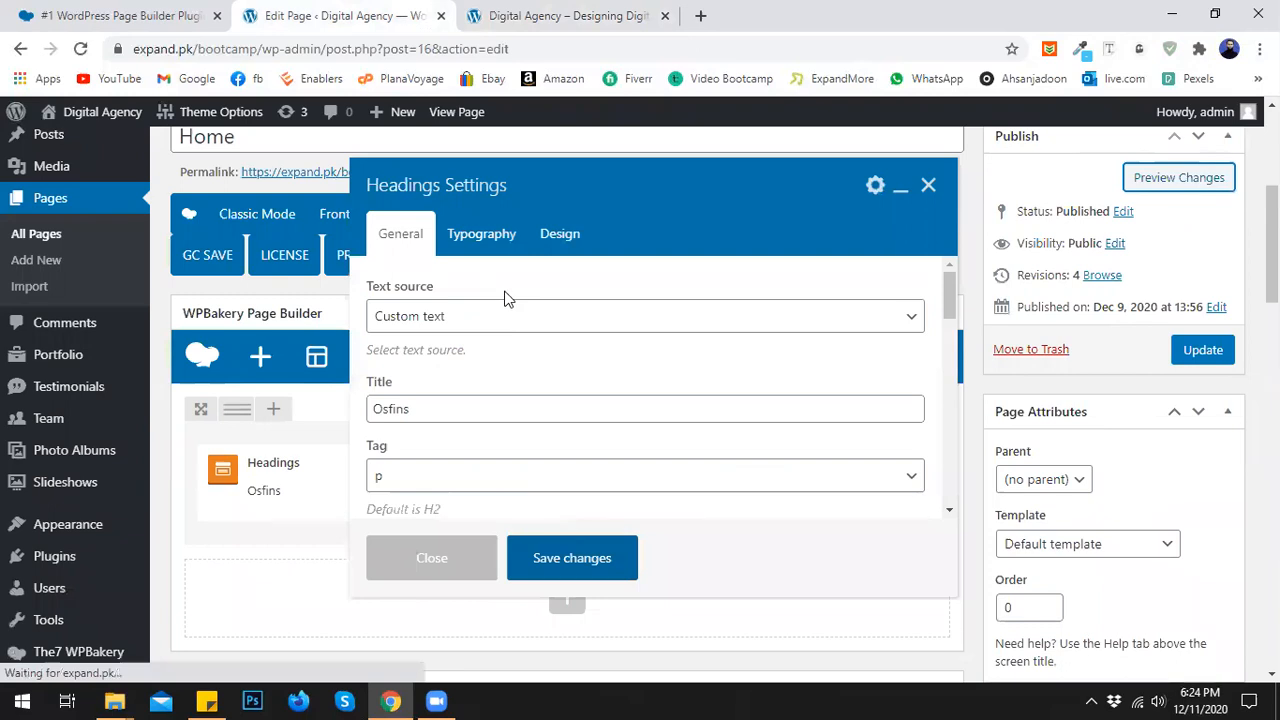
click(481, 236)
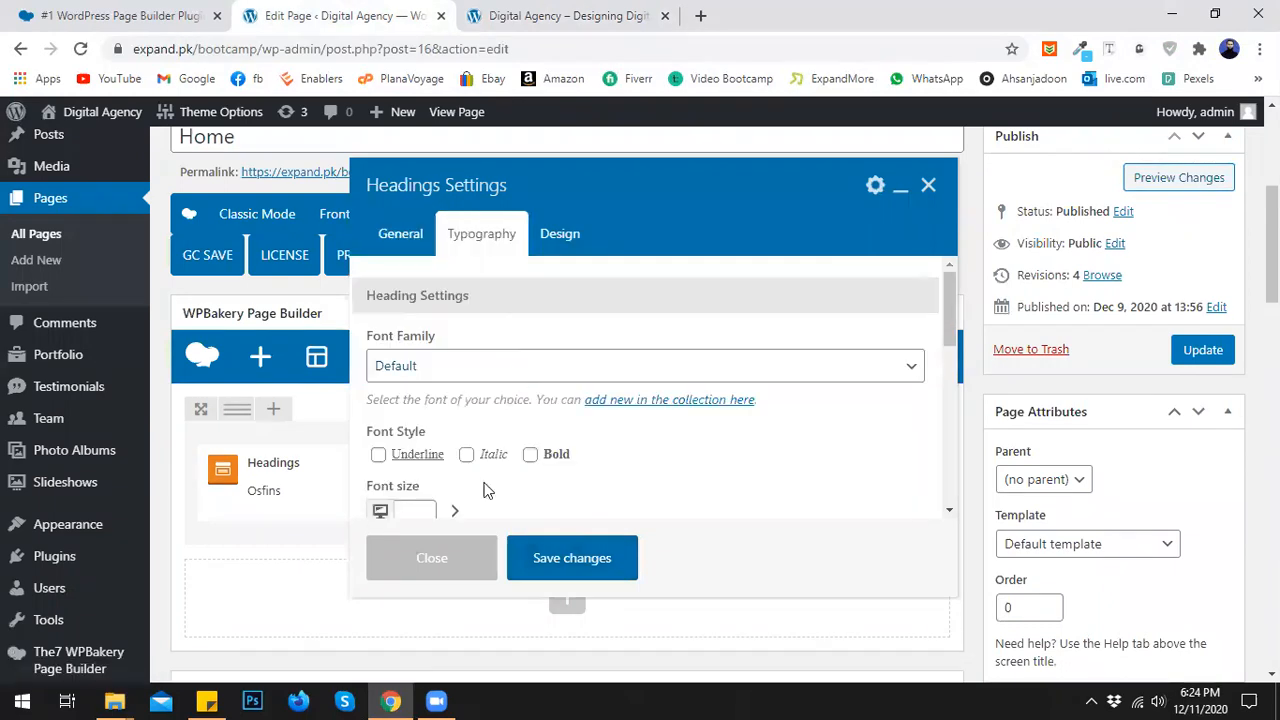
scroll(478, 478, down, 2)
click(452, 400)
click(573, 393)
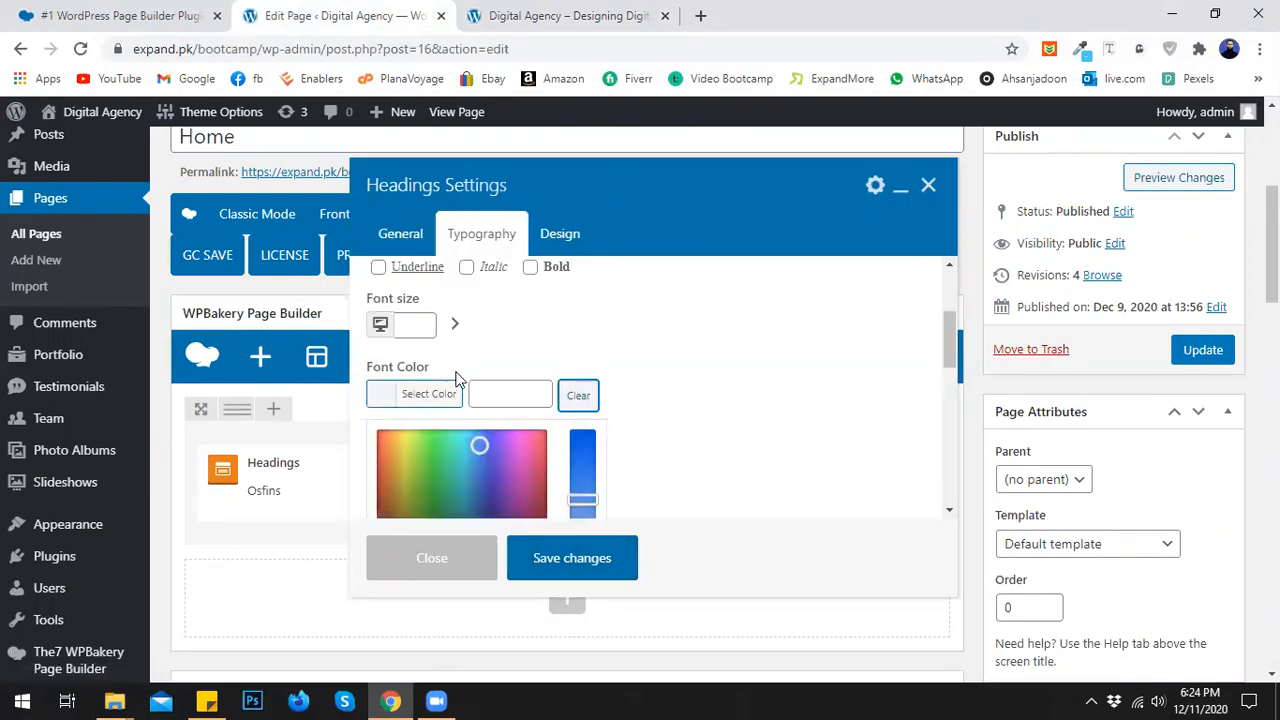
- Replace the Headings element's title with ABOUT US
click(400, 234)
double_click(373, 406)
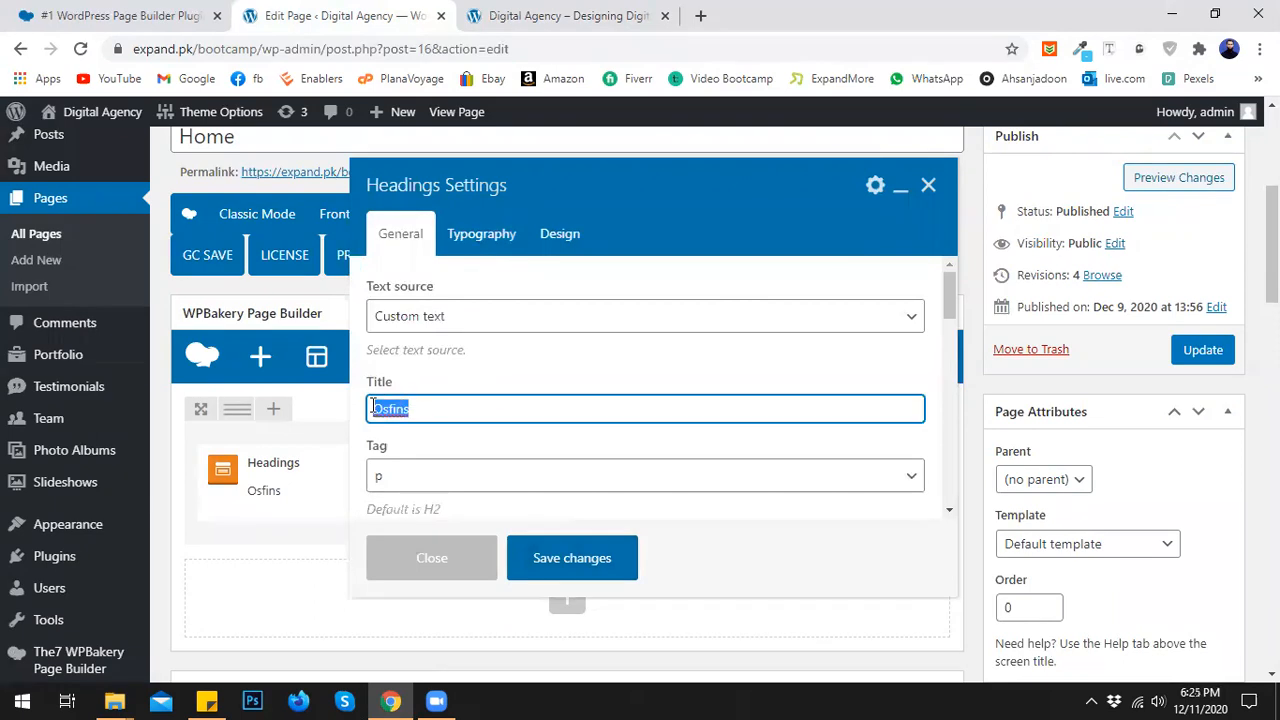
text(a)
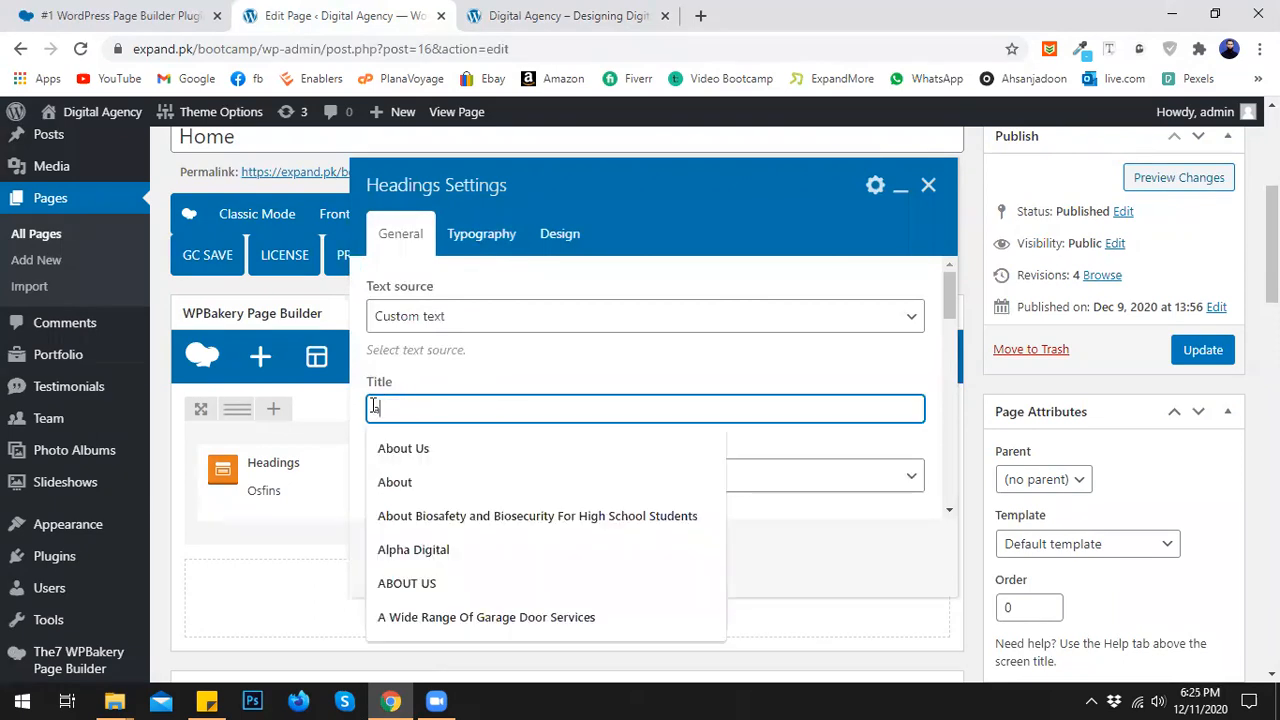
key(BackSpace)
text(a)
key(BackSpace)
text(ABO)
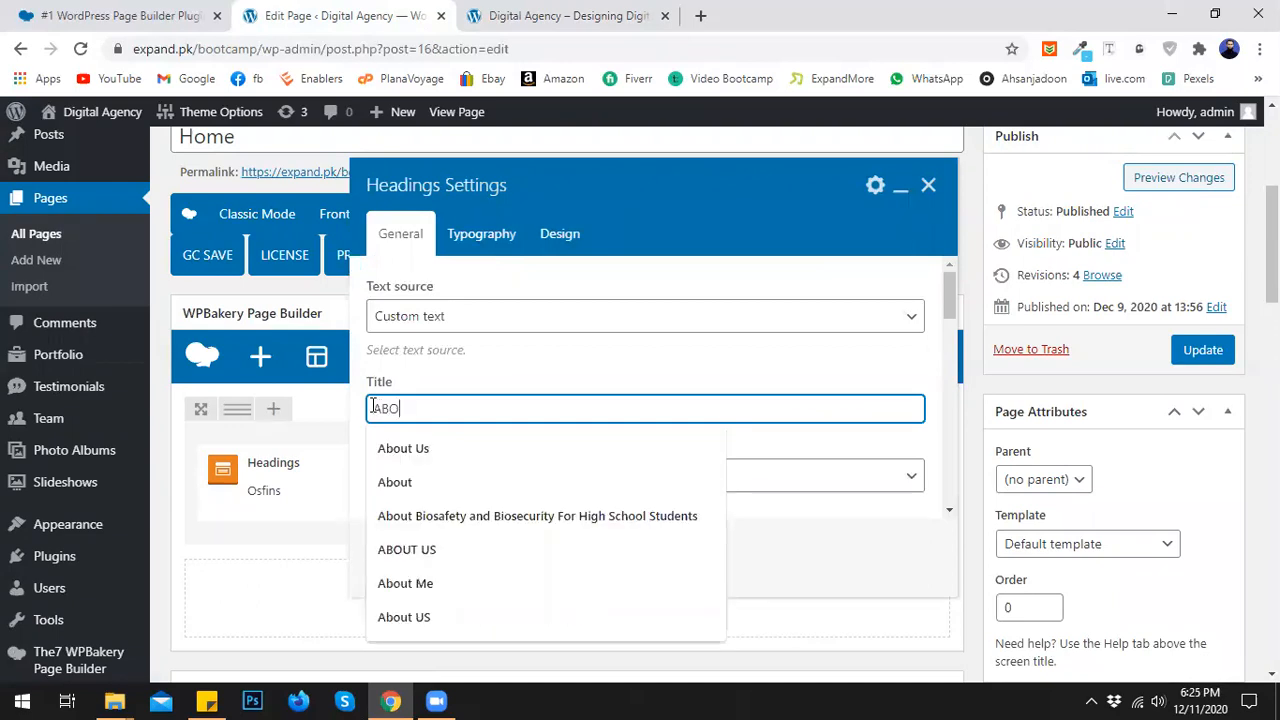
text(UT US)
click(394, 375)
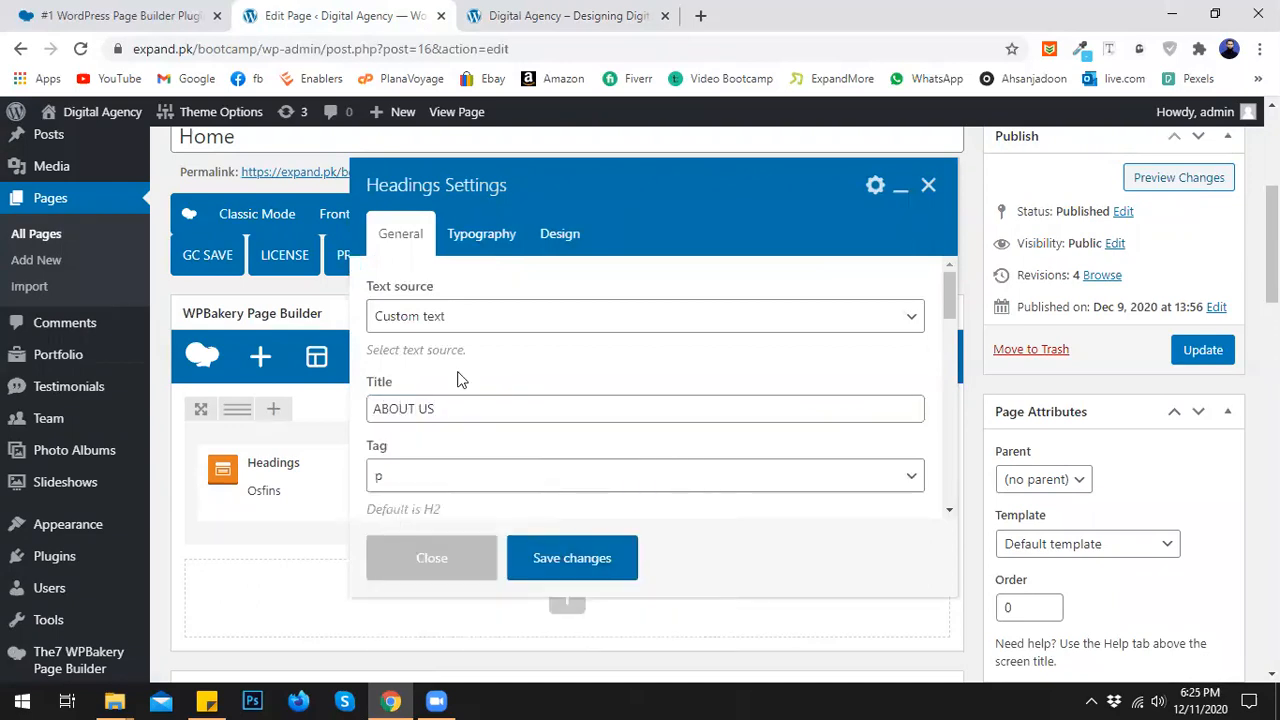
- Set the title's tag to Default and delete the ABOUT US text from the sub heading
scroll(466, 374, down, 2)
click(455, 290)
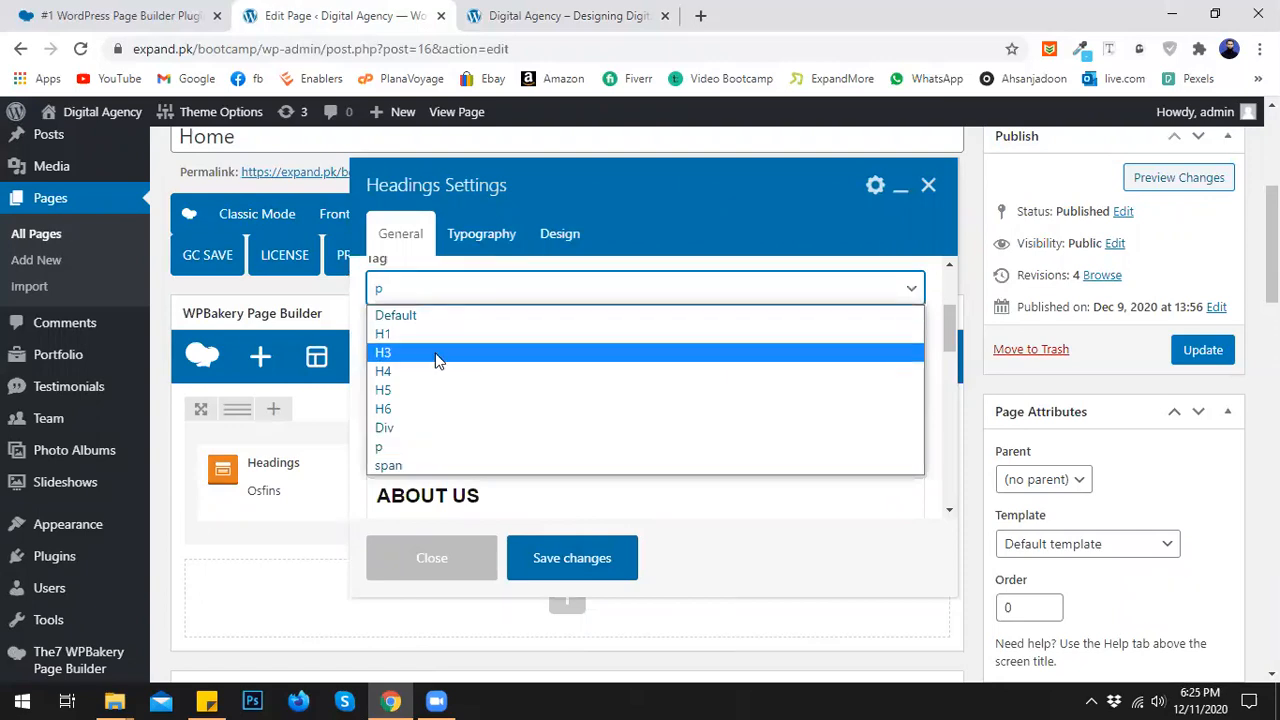
click(449, 316)
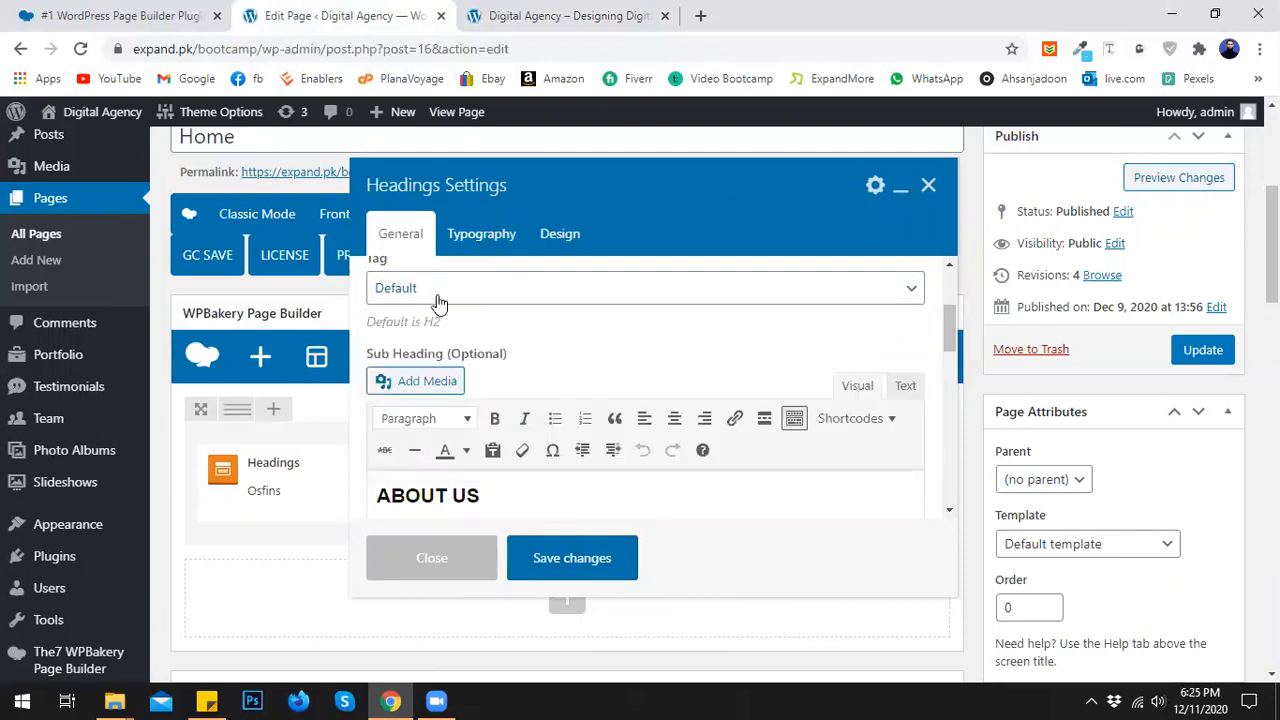
scroll(500, 360, down, 2)
drag(478, 401, 374, 397)
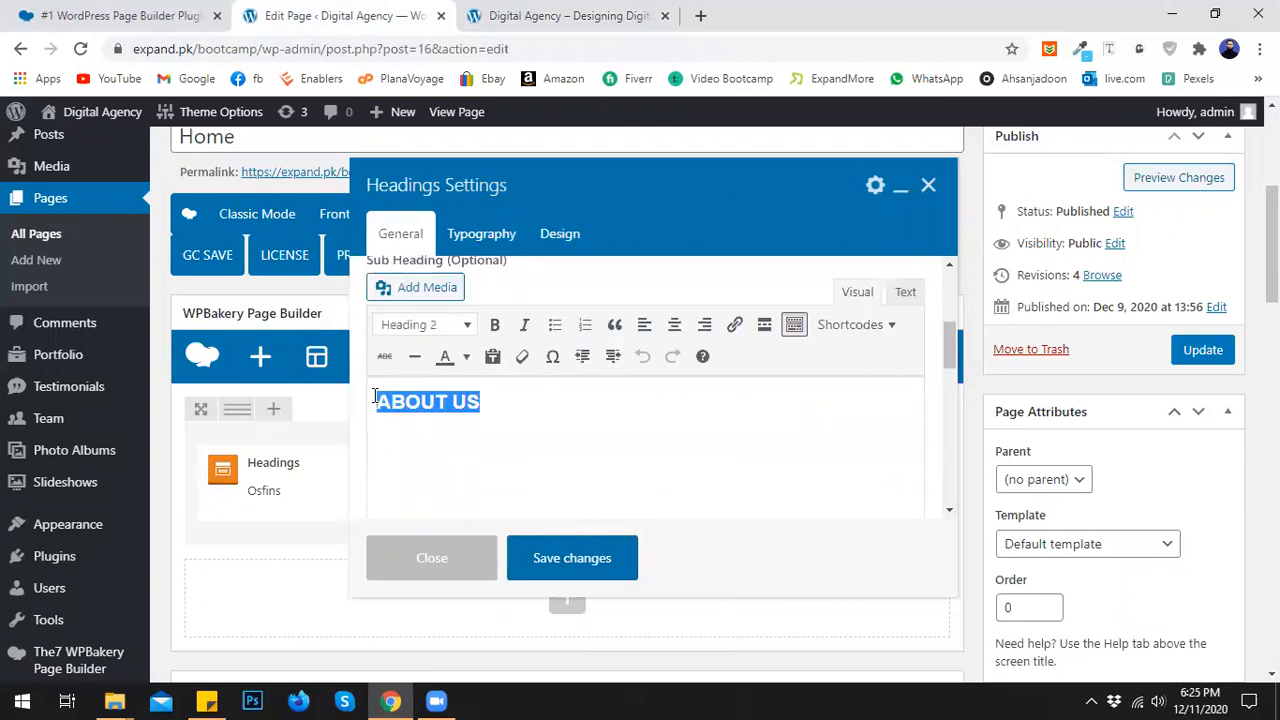
key(BackSpace)
- Set the separator's line width to 100 px
scroll(480, 402, down, 5)
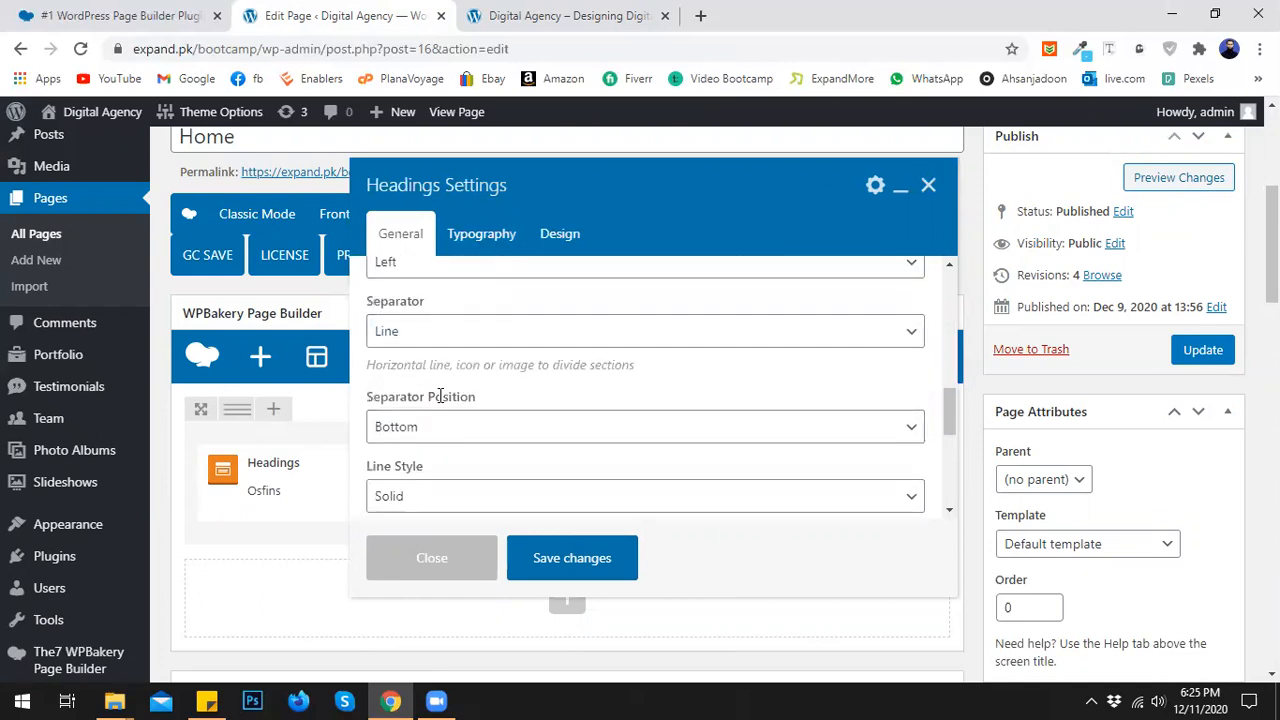
scroll(443, 400, down, 2)
scroll(440, 405, down, 2)
click(400, 375)
drag(381, 375, 420, 375)
text(00)
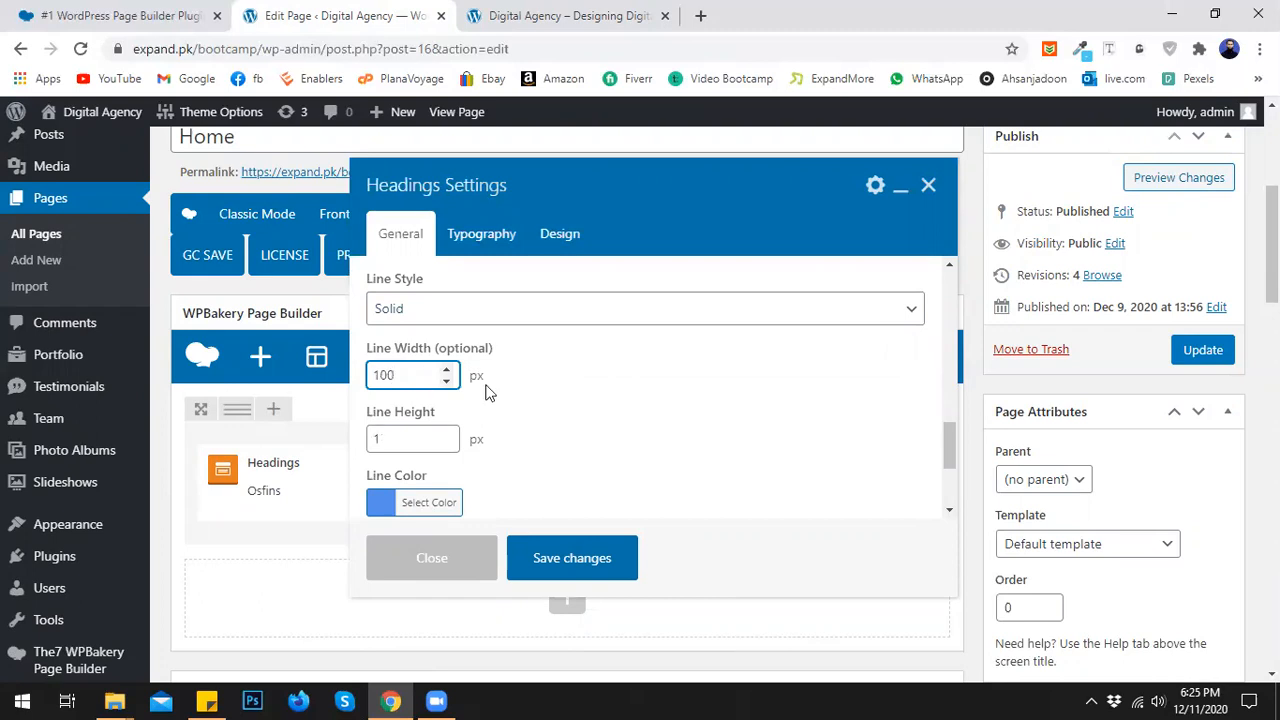
click(500, 410)
- Check the heading's typography and design options, save the Headings element and preview the page changes
scroll(520, 420, down, 1)
scroll(520, 418, up, 1)
click(455, 234)
scroll(529, 380, down, 5)
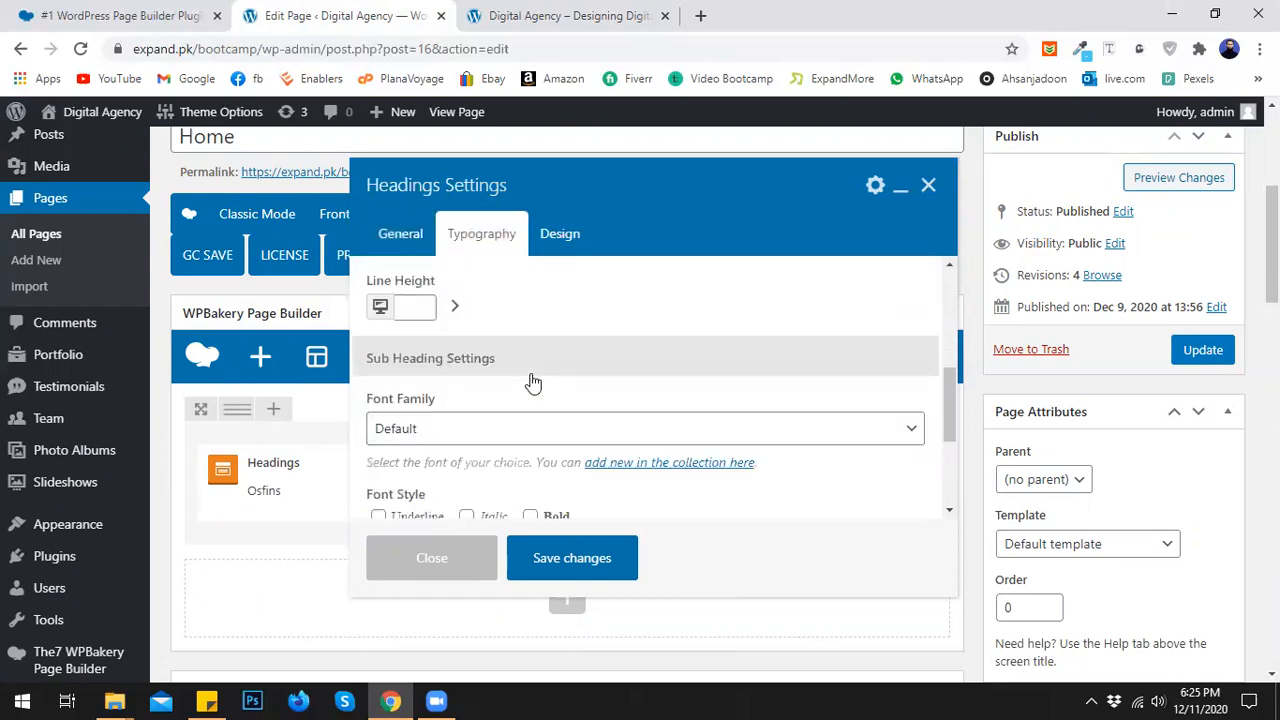
click(540, 233)
click(571, 551)
click(1176, 178)
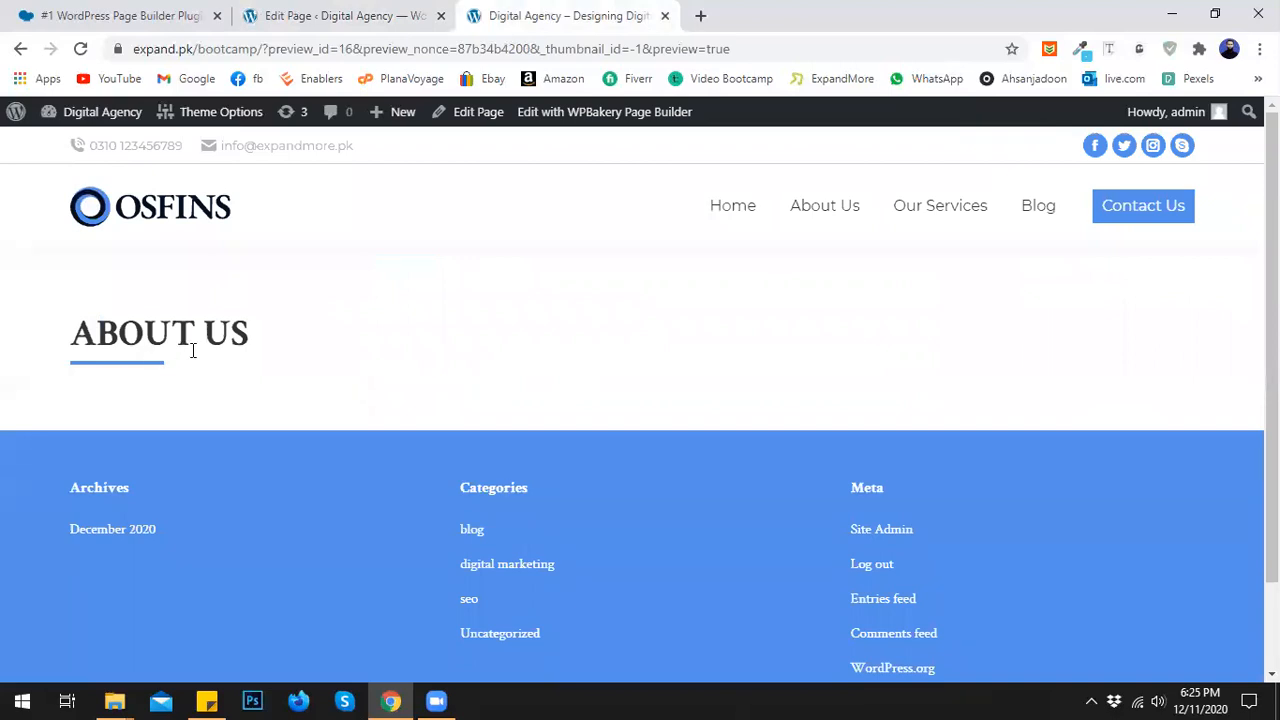
- Examine the ABOUT US heading in the preview and the fonts.google.com address in Sticky Notes, and return to the browser
drag(255, 335, 68, 333)
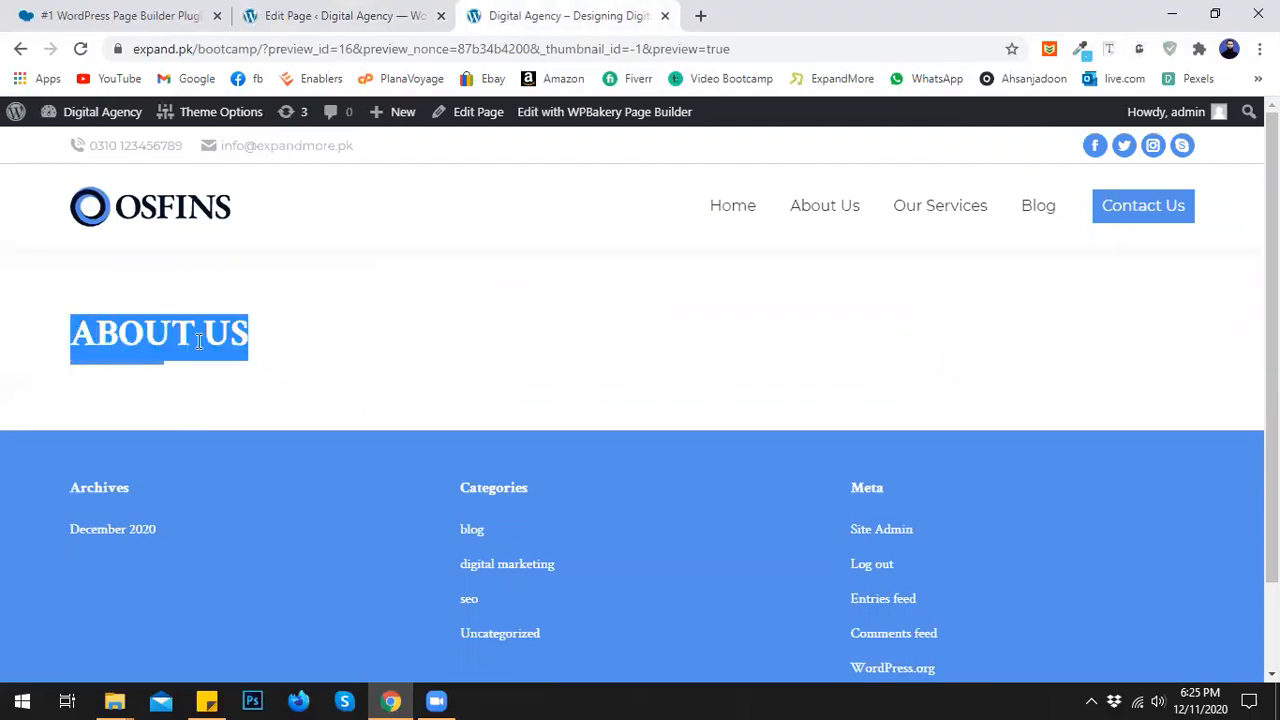
click(311, 322)
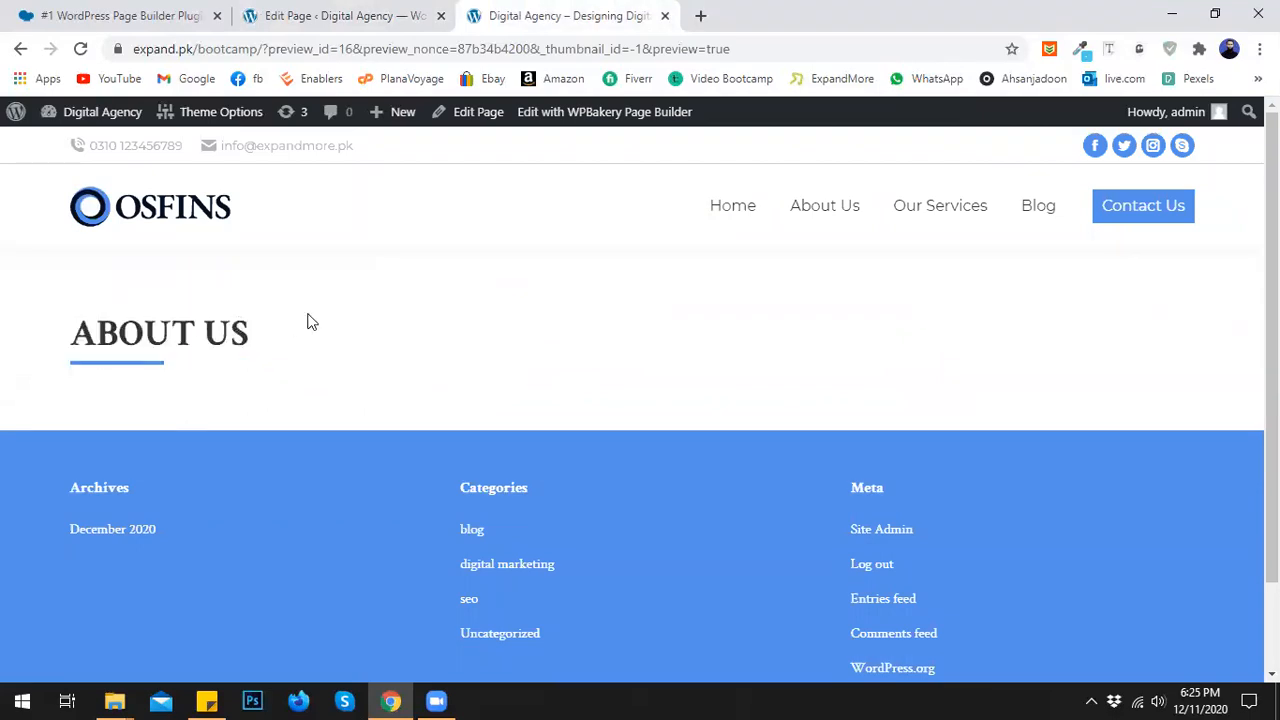
drag(249, 333, 68, 337)
click(159, 341)
click(214, 700)
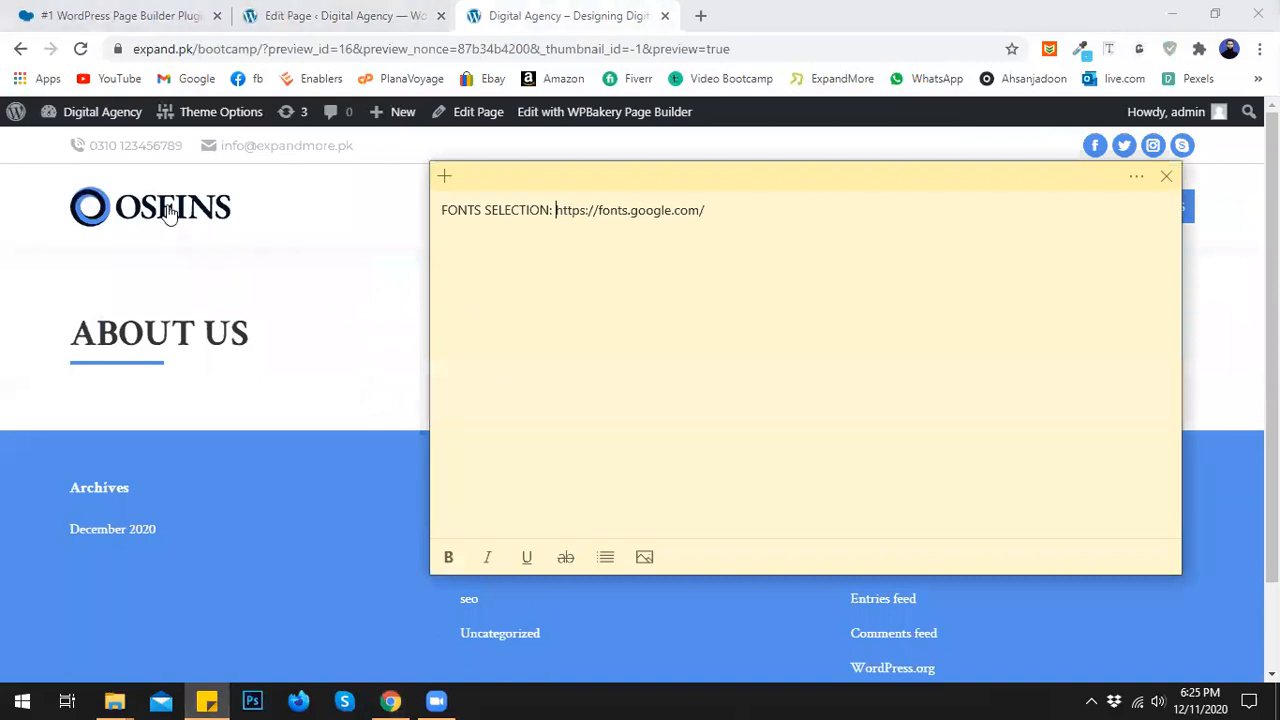
drag(704, 213, 559, 211)
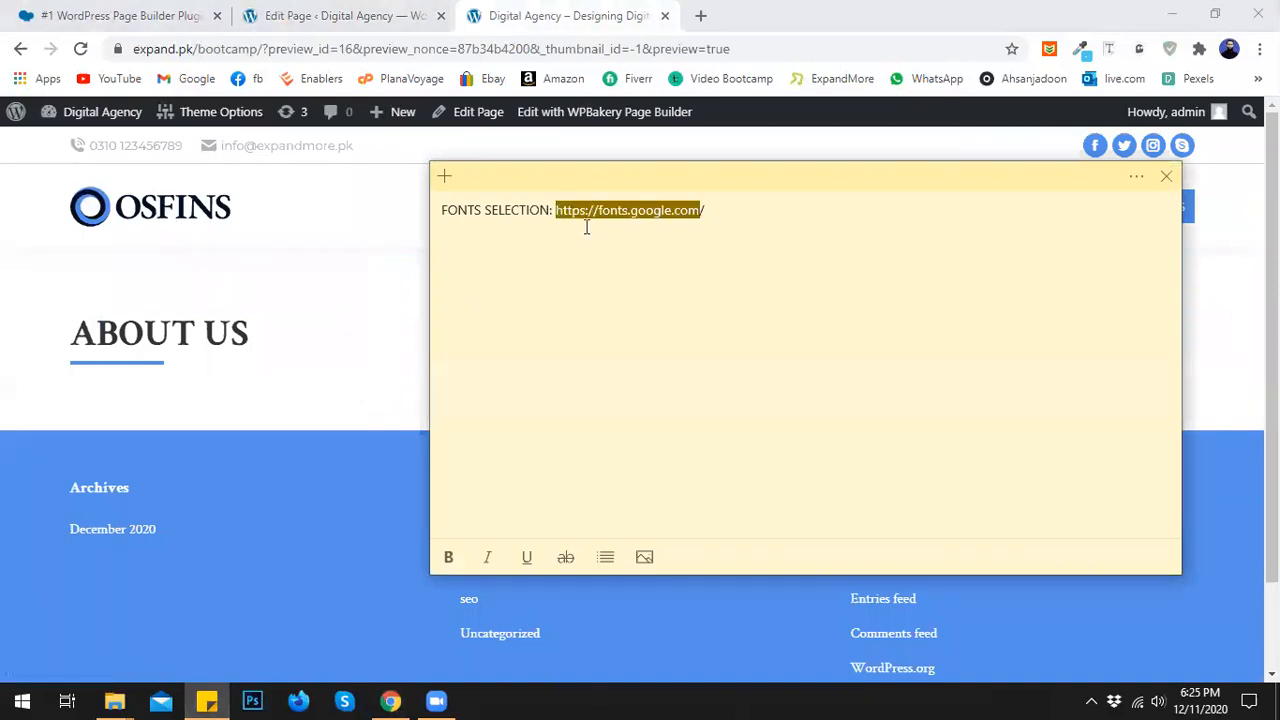
click(716, 12)
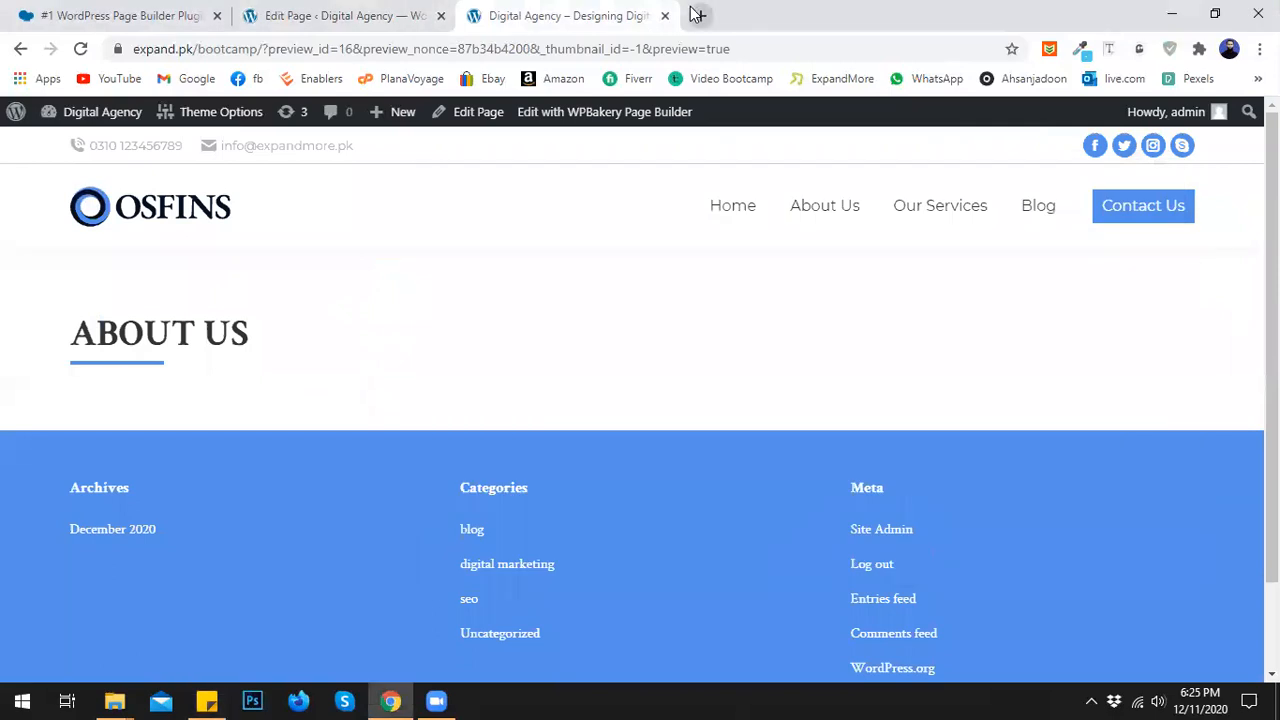
- Search for google fonts in a new browser tab and open the Google Fonts site
click(697, 14)
text(F)
key(BackSpace)
key(BackSpace)
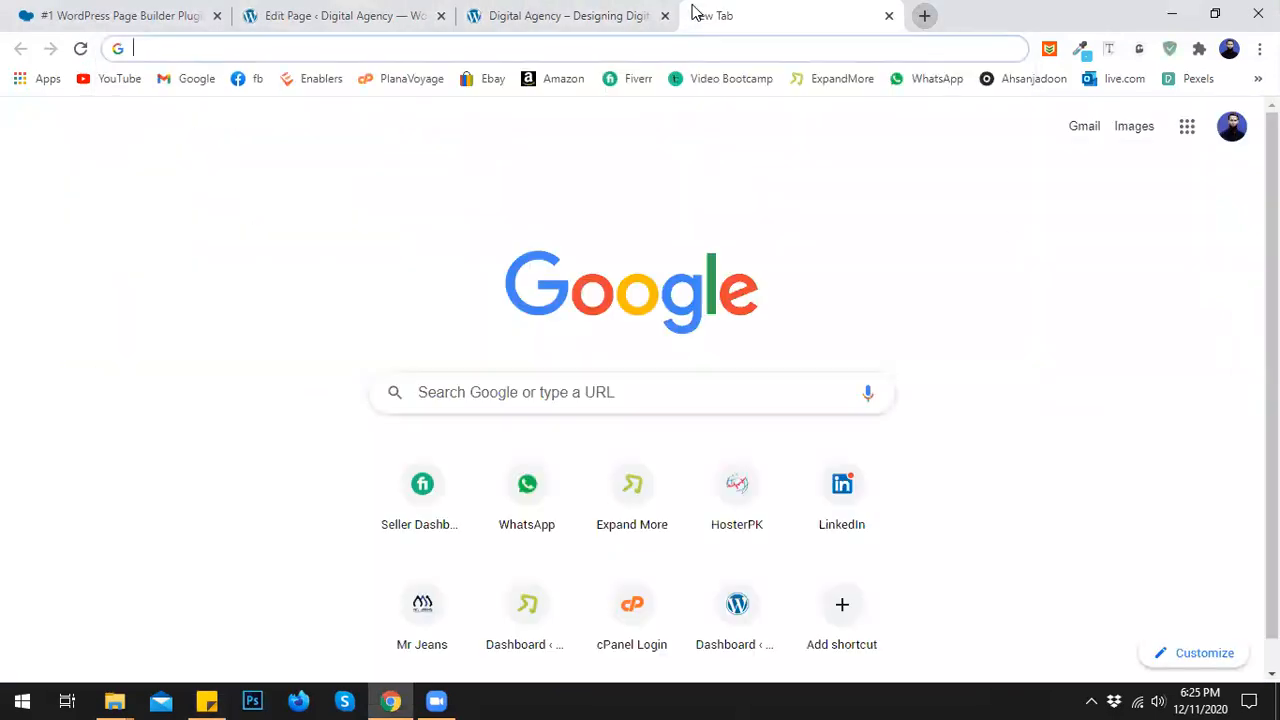
text(GOO)
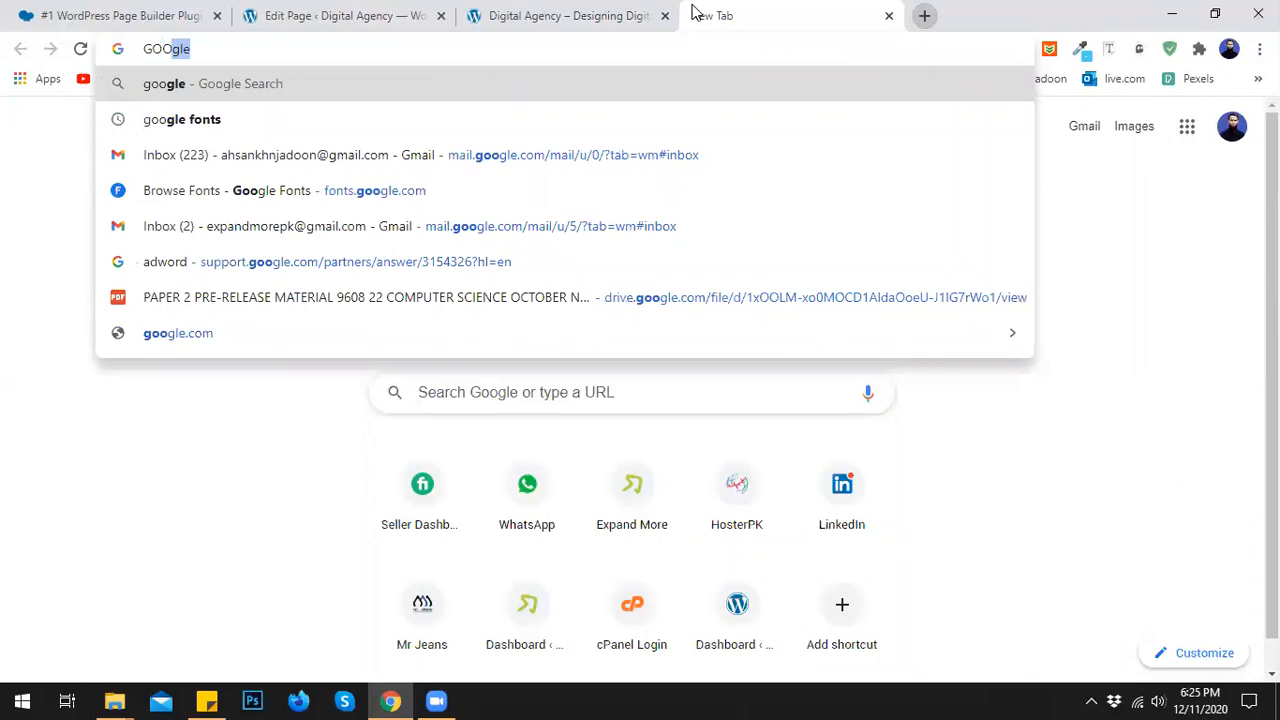
text(hle)
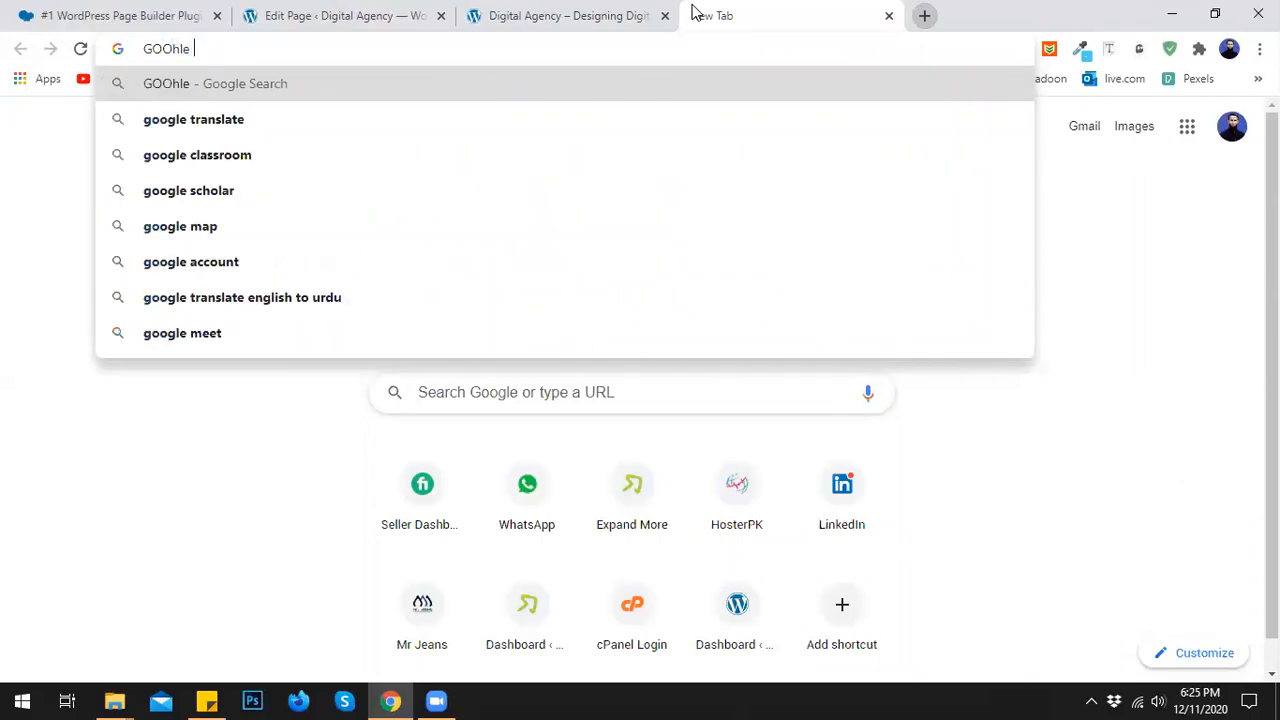
key(BackSpace)
key(BackSpace)
key(BackSpace)
key(BackSpace)
key(BackSpace)
key(BackSpace)
text(google fomtn)
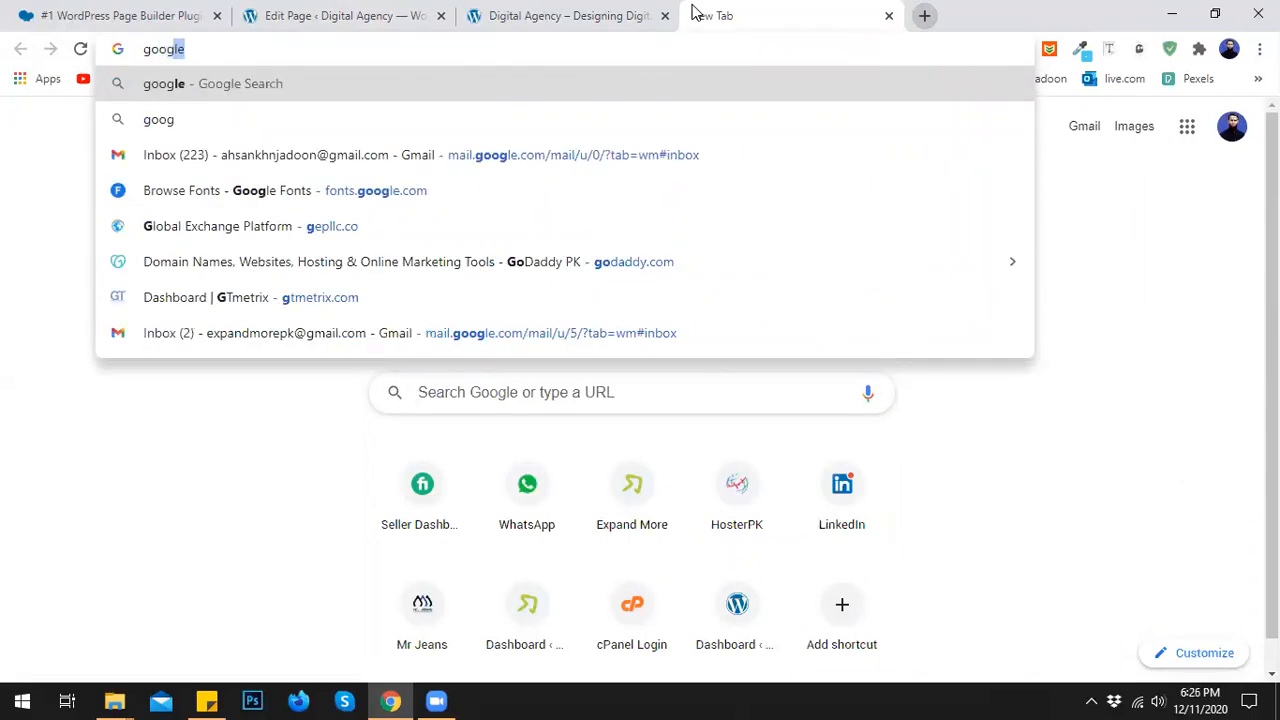
key(BackSpace)
key(BackSpace)
key(BackSpace)
text(n)
key(BackSpace)
text(rm)
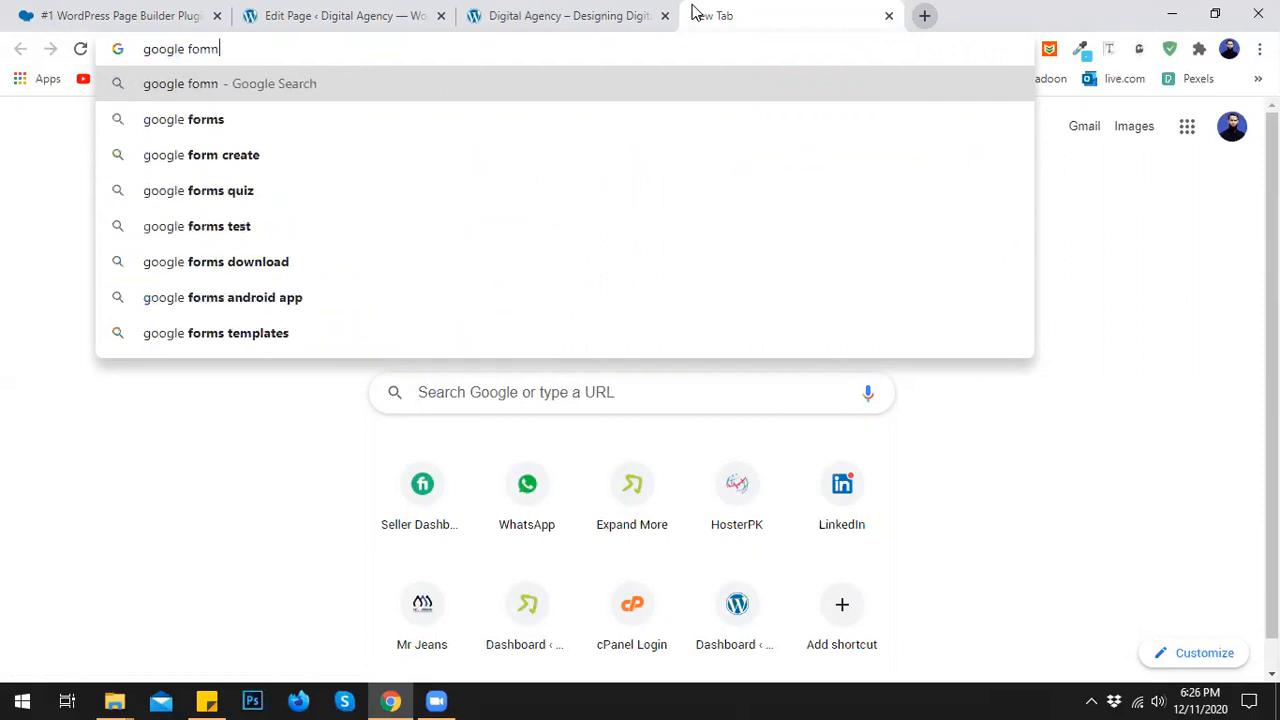
key(BackSpace)
key(BackSpace)
text(n)
key(Return)
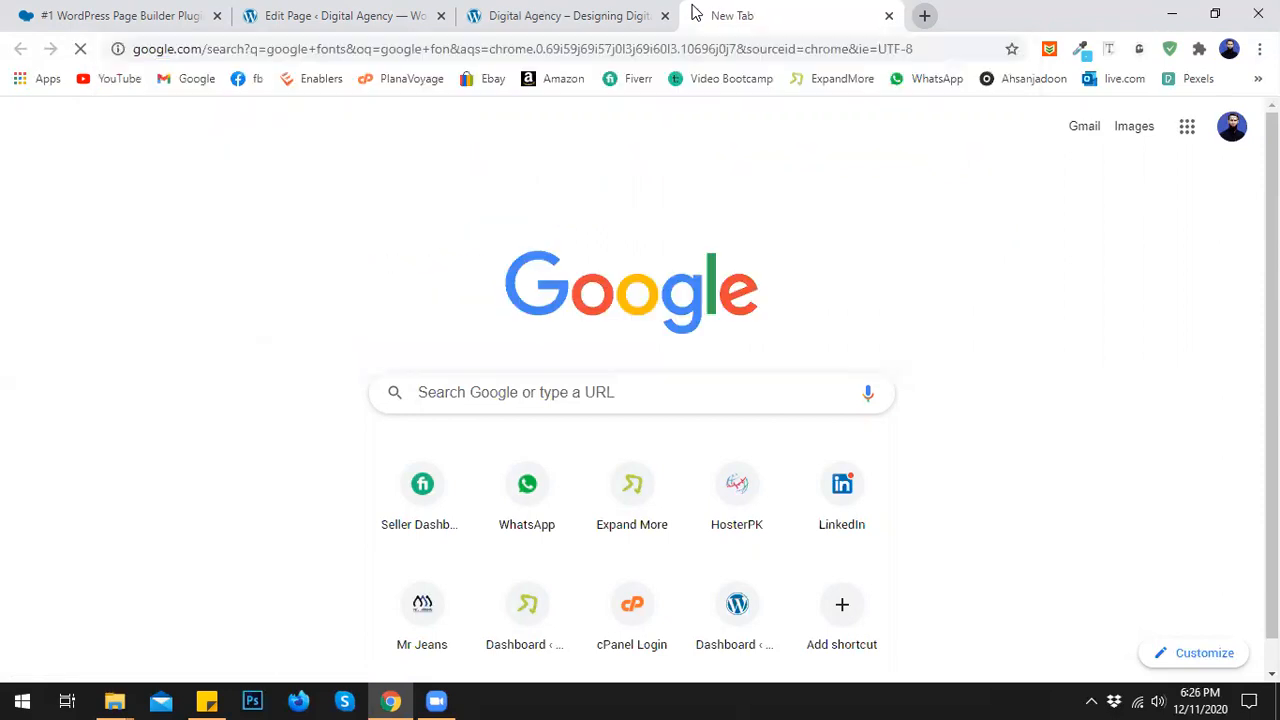
click(205, 293)
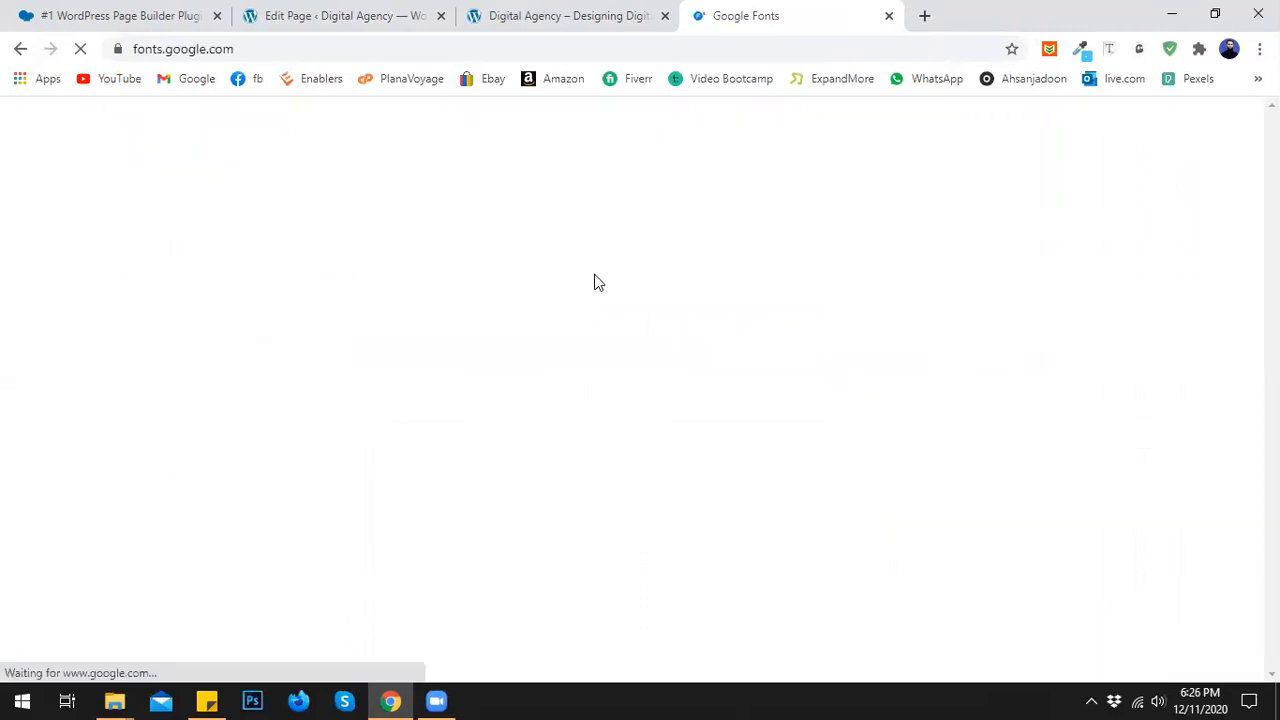
- Compare the fonts selection address in Sticky Notes with the opened site, and return to Google Fonts in the browser
click(207, 700)
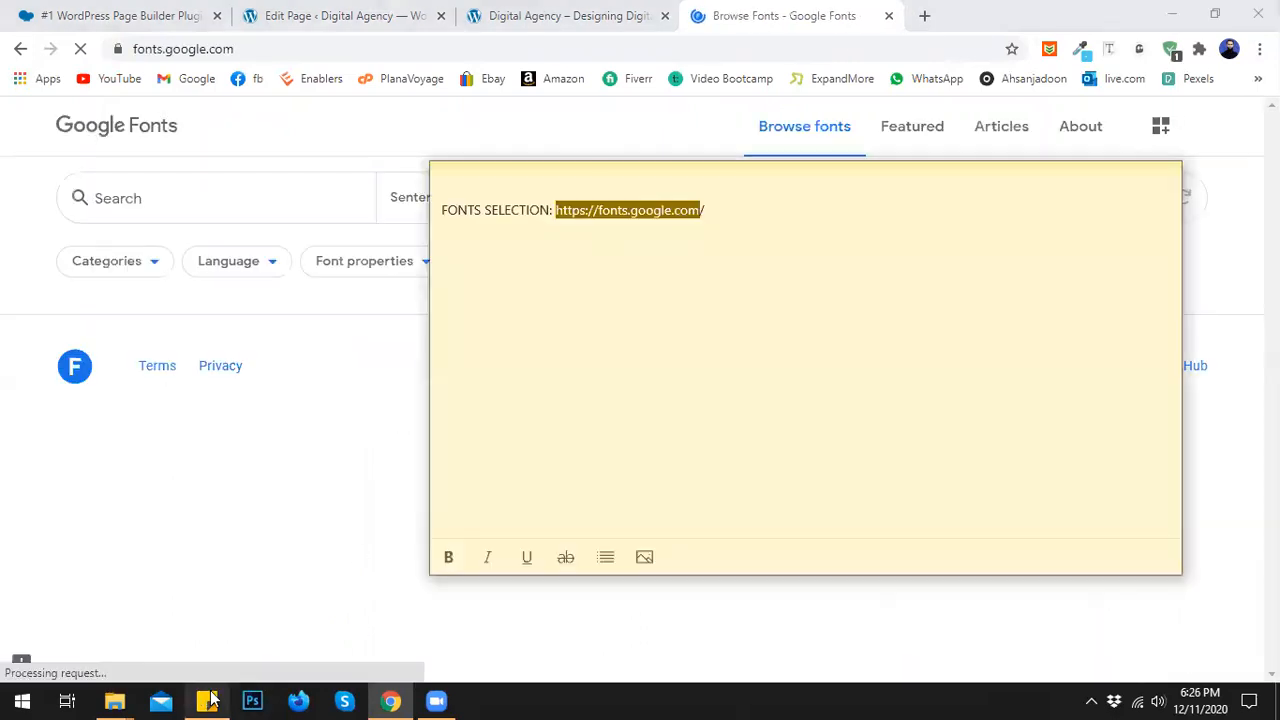
click(617, 210)
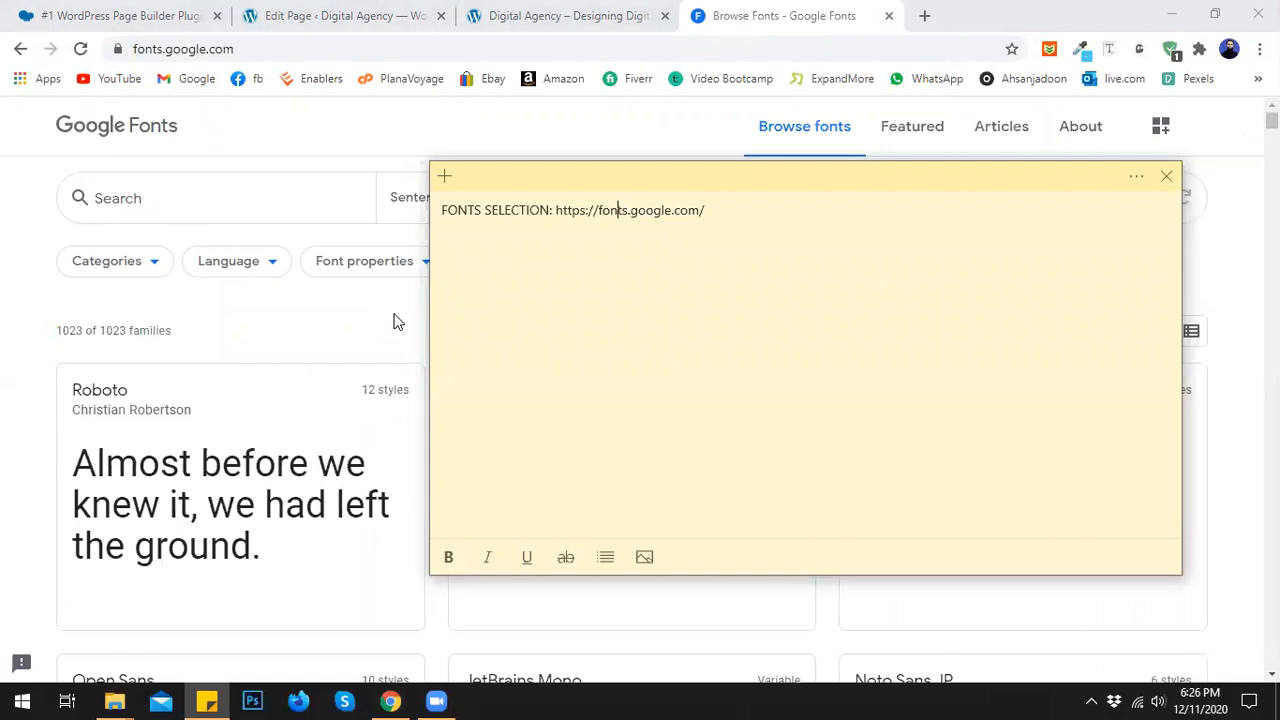
click(393, 321)
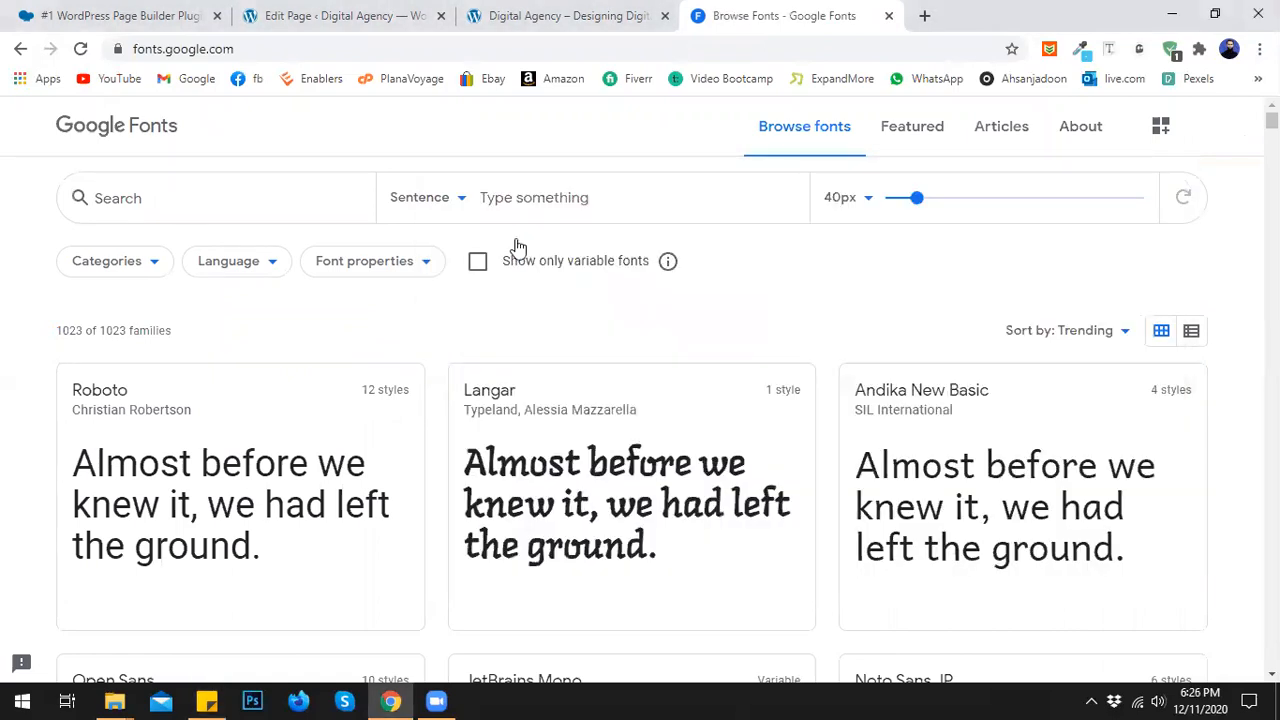
- Check the logo on the Digital Agency site preview and set the Google Fonts custom preview text to OSFINS
click(395, 12)
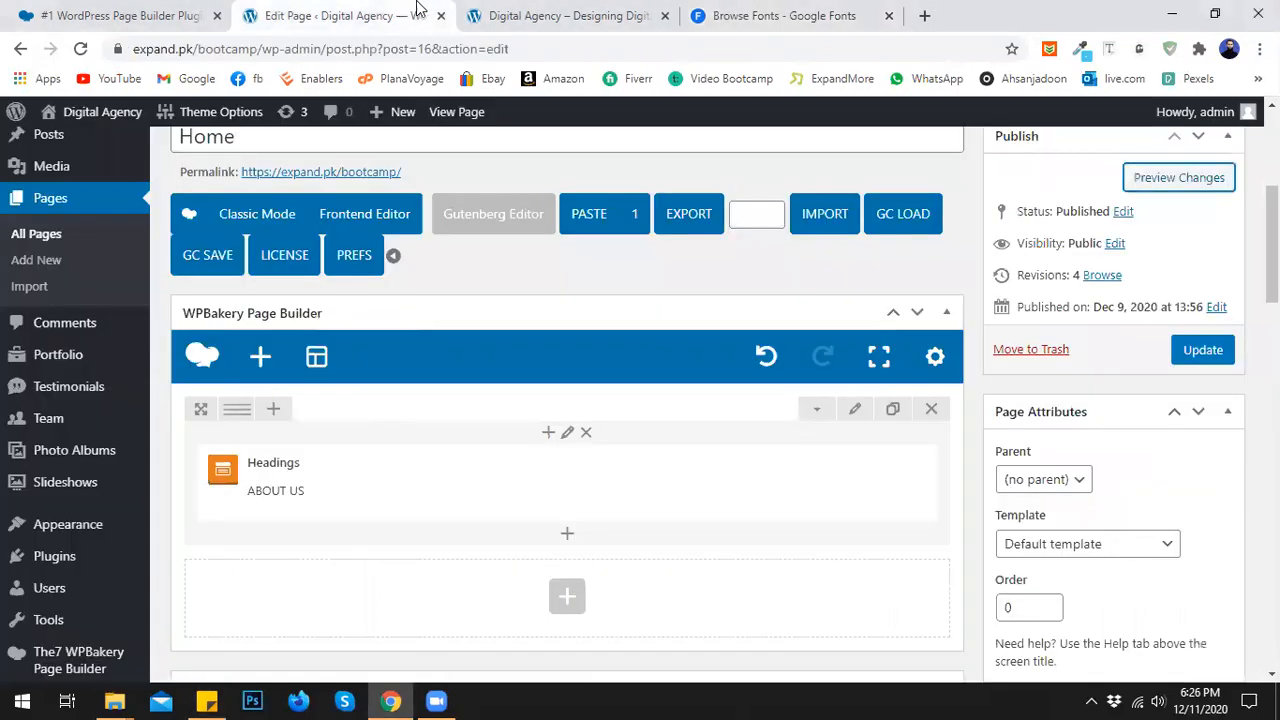
click(560, 12)
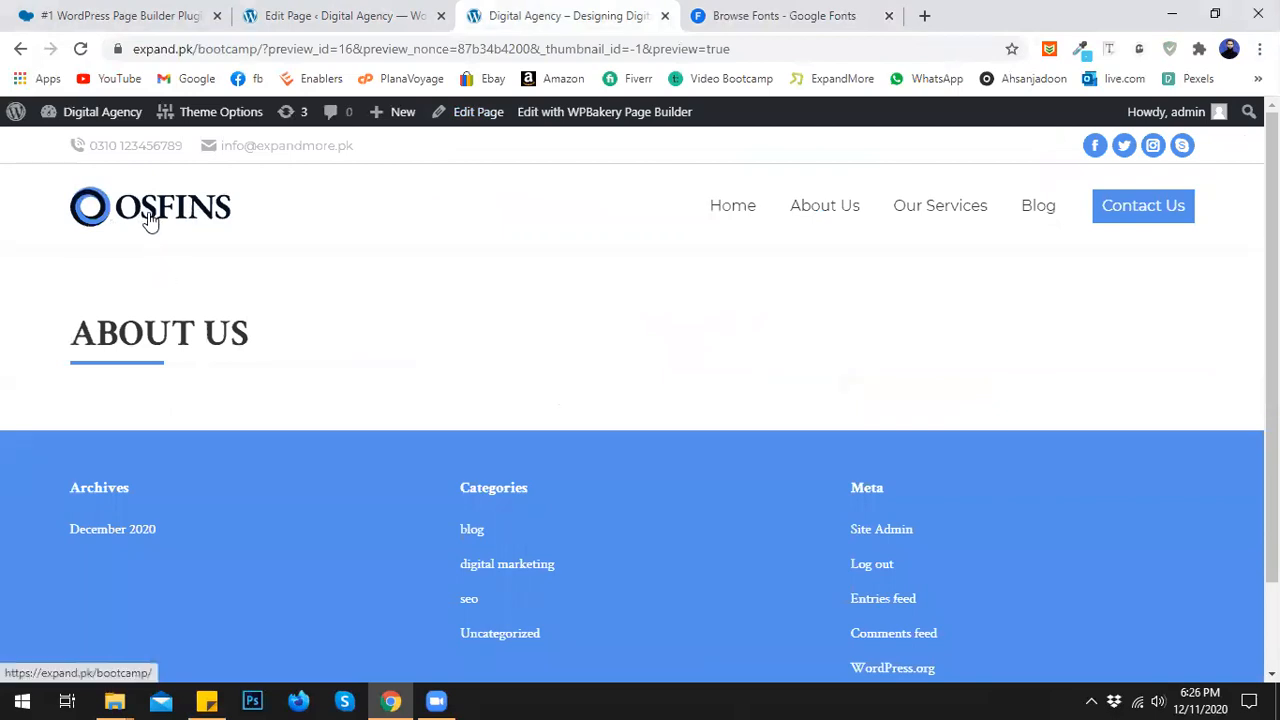
click(812, 10)
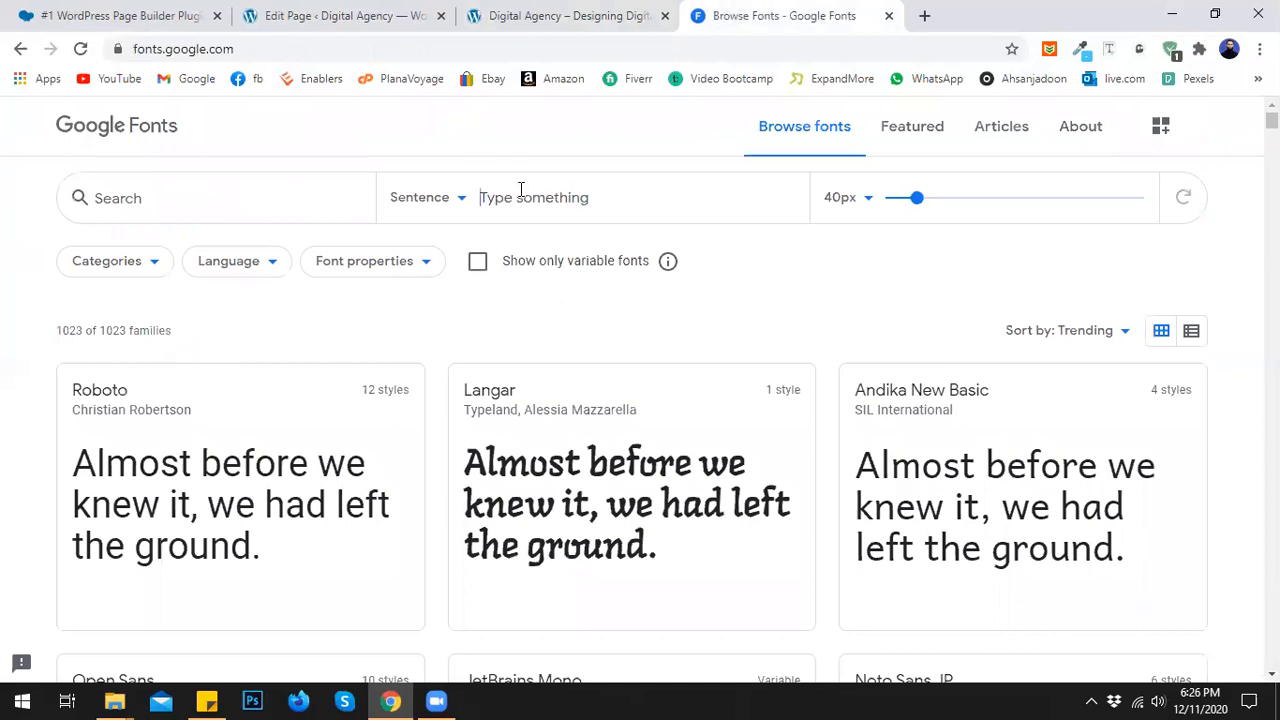
text(OSFINS)
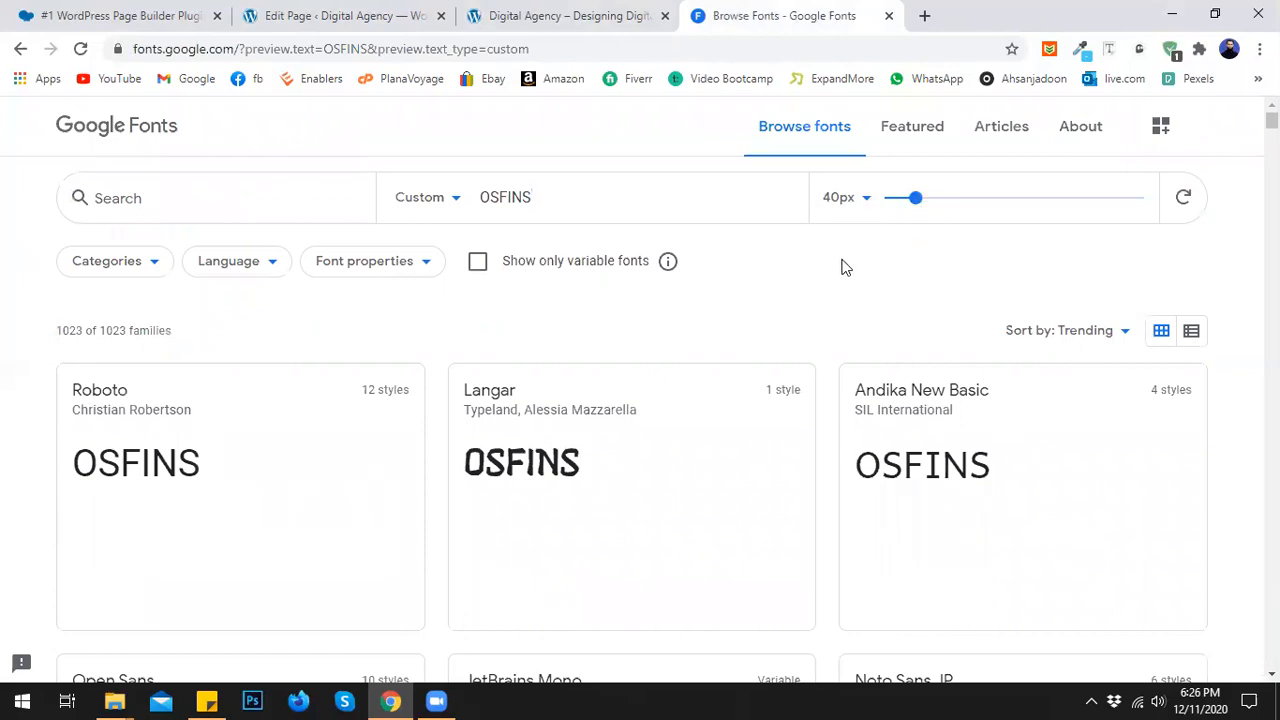
- Compare the first rows of OSFINS font previews, down to Roboto Slab, with the logo lettering on the site preview
scroll(404, 347, down, 2)
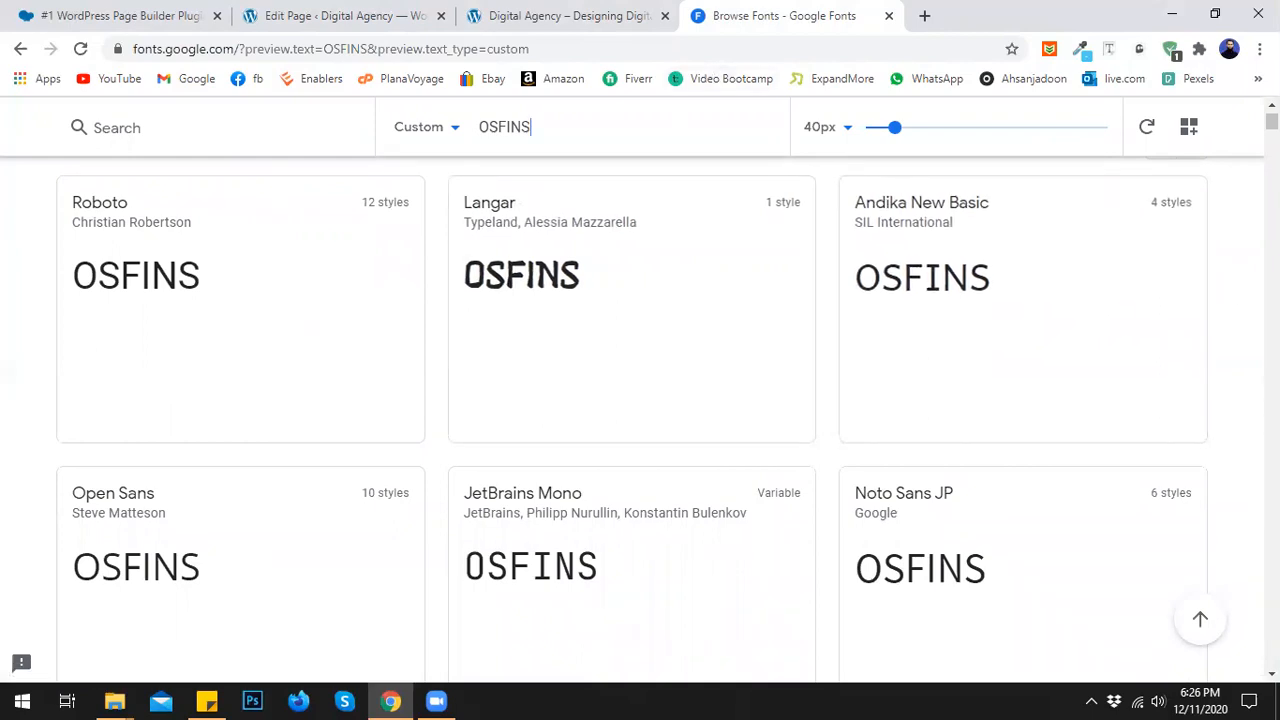
scroll(1197, 311, down, 4)
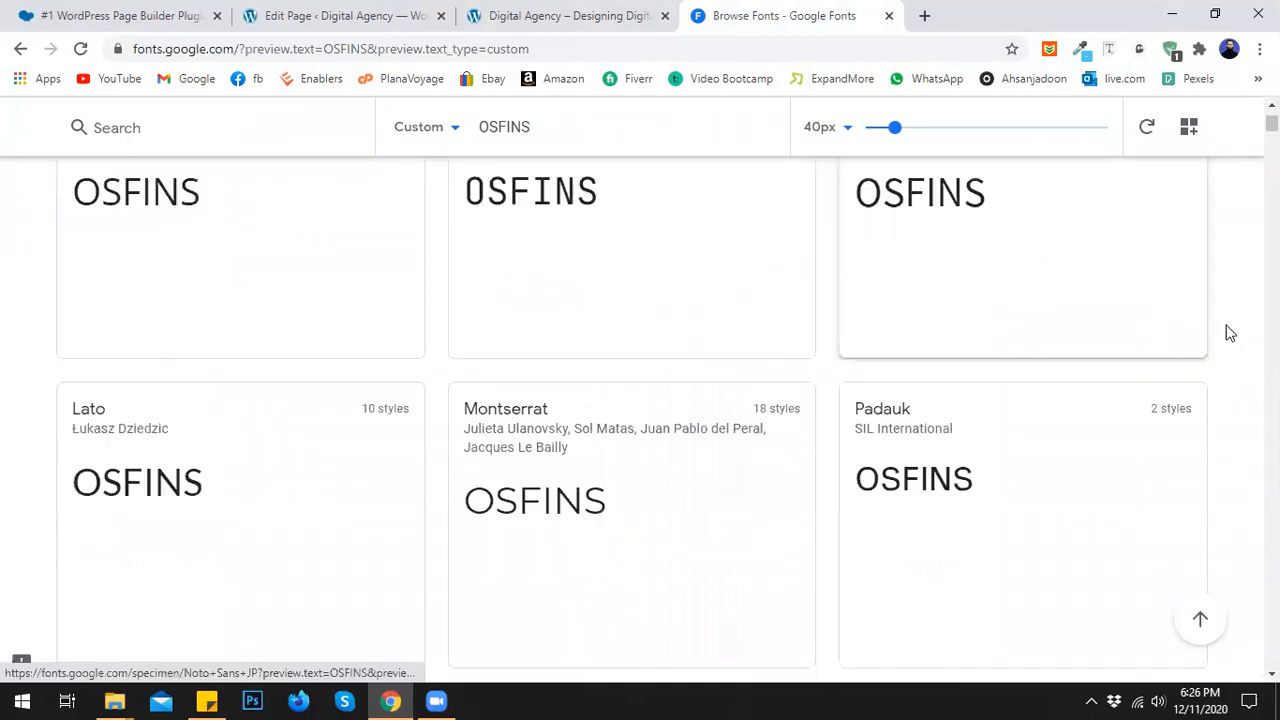
scroll(960, 380, down, 1)
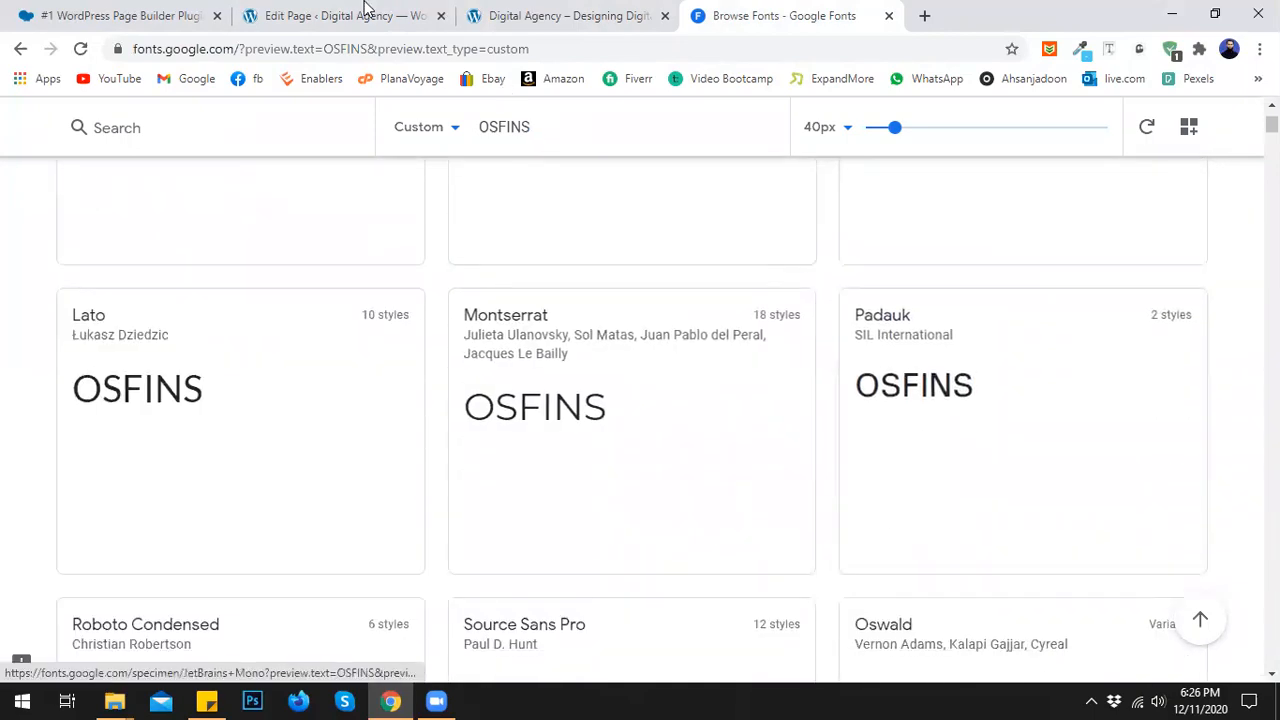
click(540, 12)
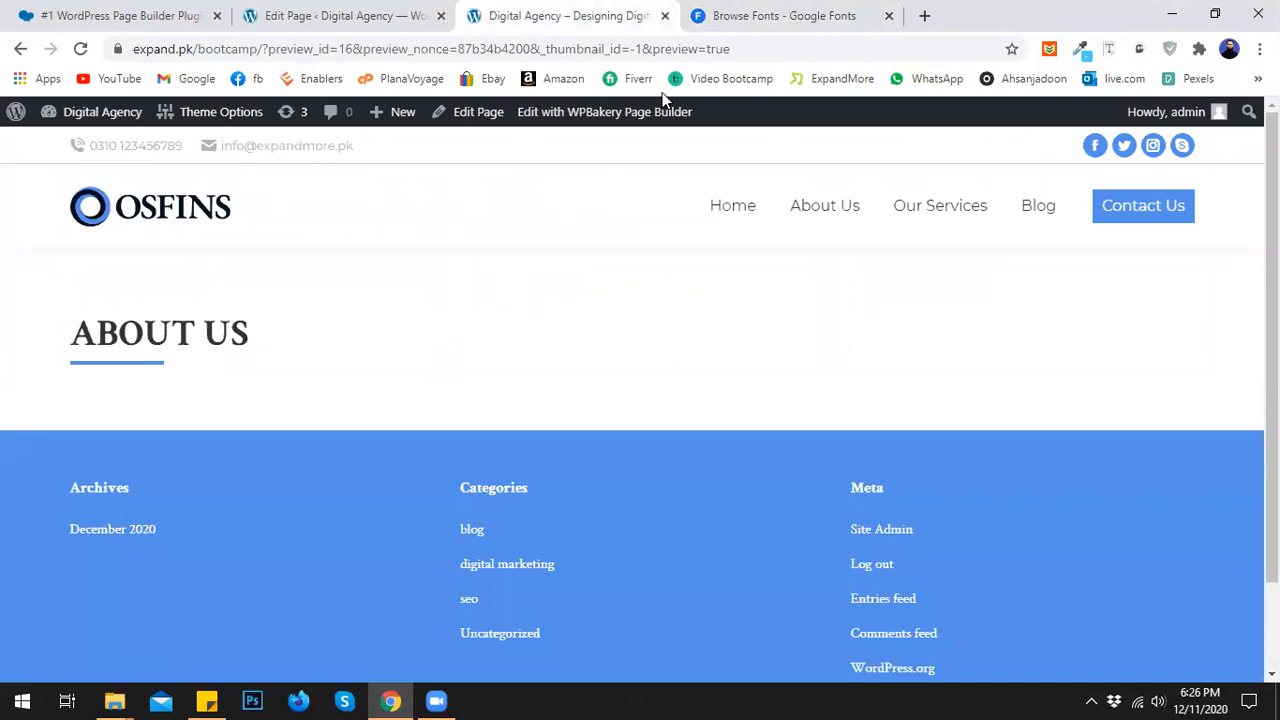
click(811, 12)
scroll(971, 394, down, 4)
scroll(988, 380, down, 8)
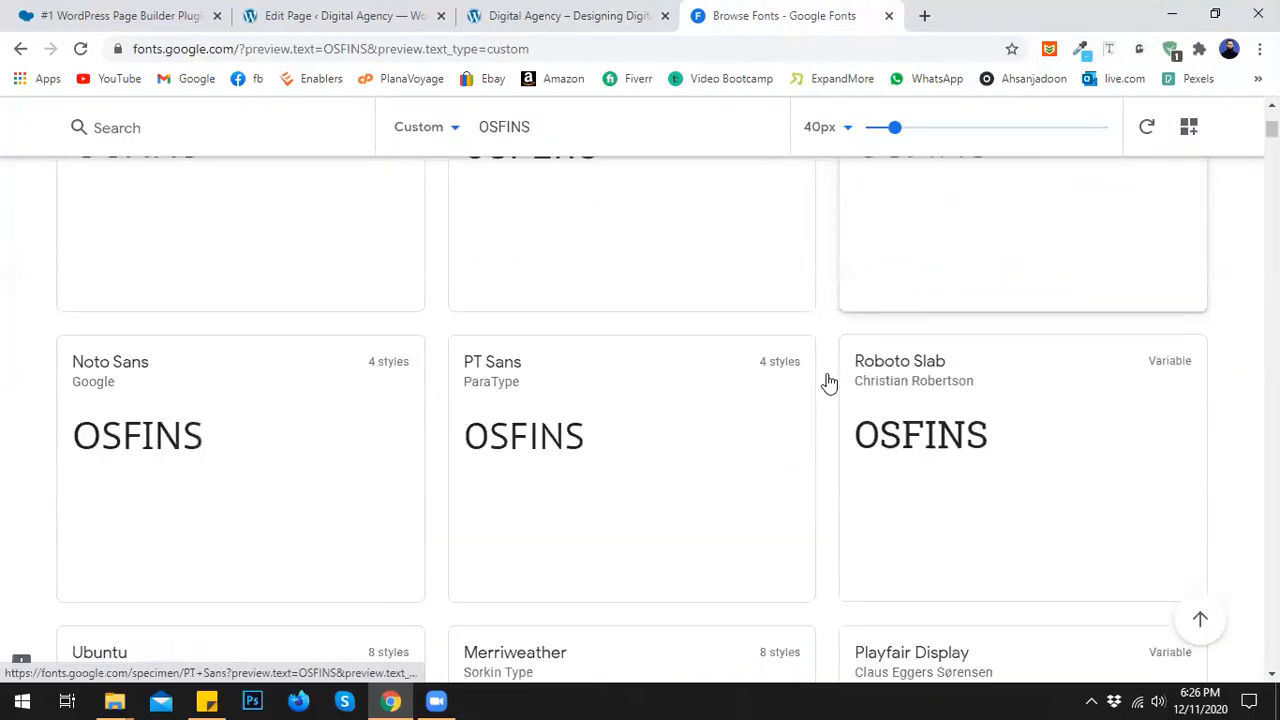
scroll(940, 370, up, 2)
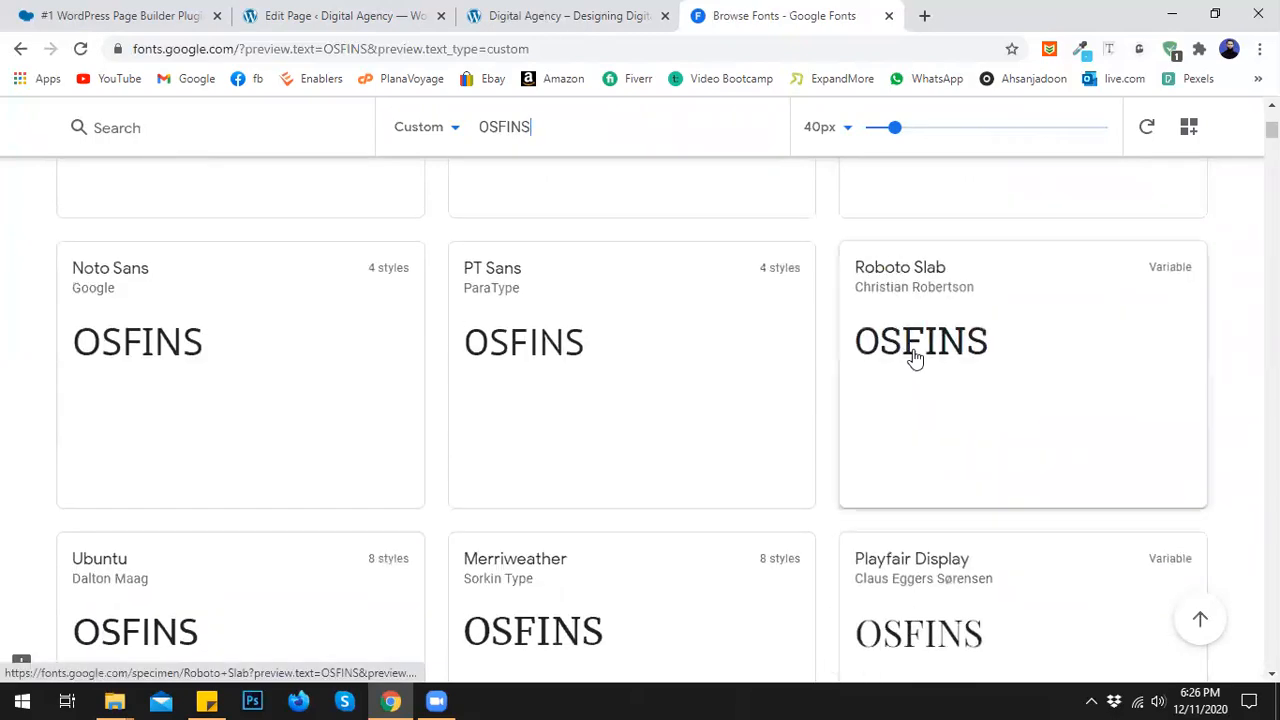
click(530, 12)
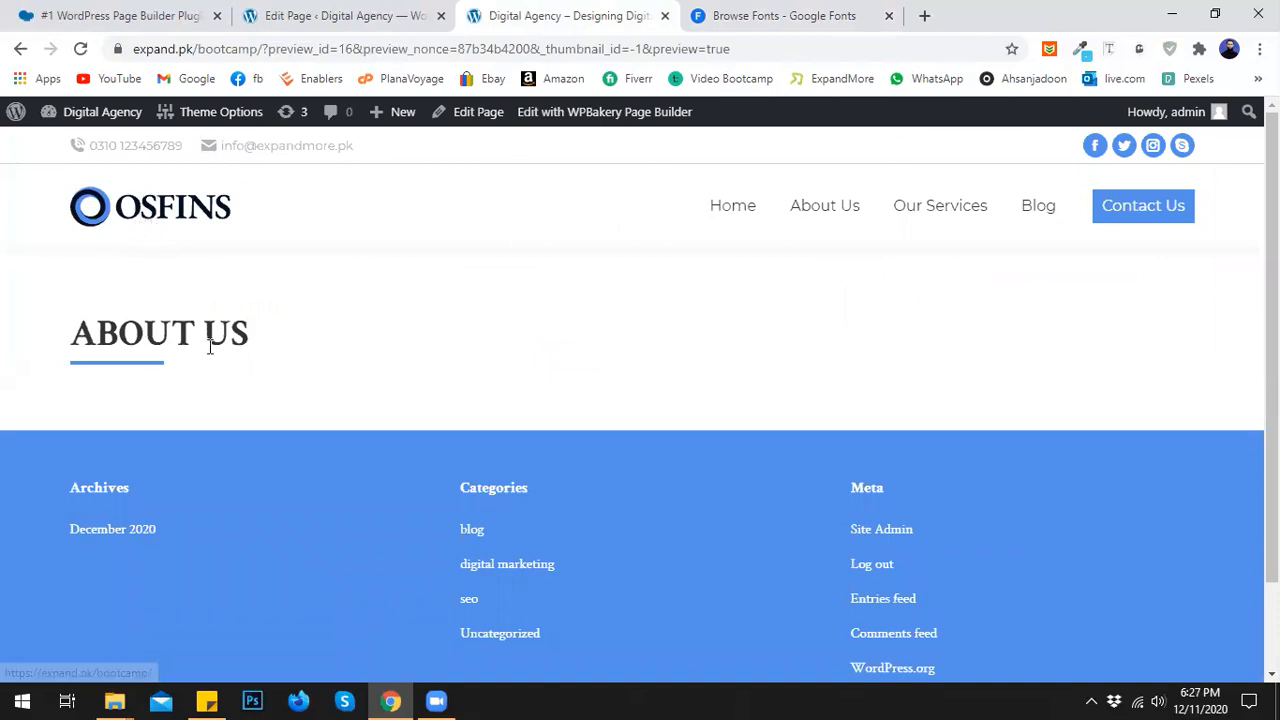
click(770, 12)
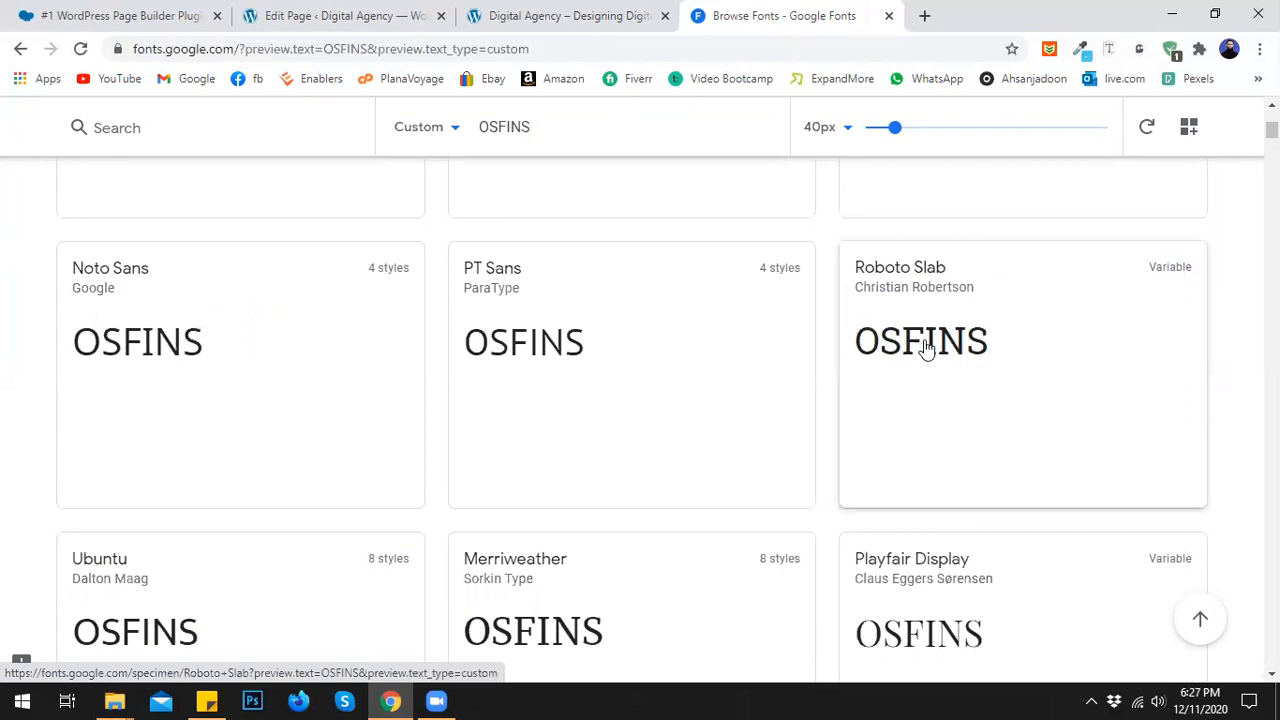
- Examine the fonts further down the catalogue, including Playfair Display, Lora, Castoro and Crimson Text, for lettering like the logo
scroll(935, 355, up, 2)
scroll(925, 342, down, 5)
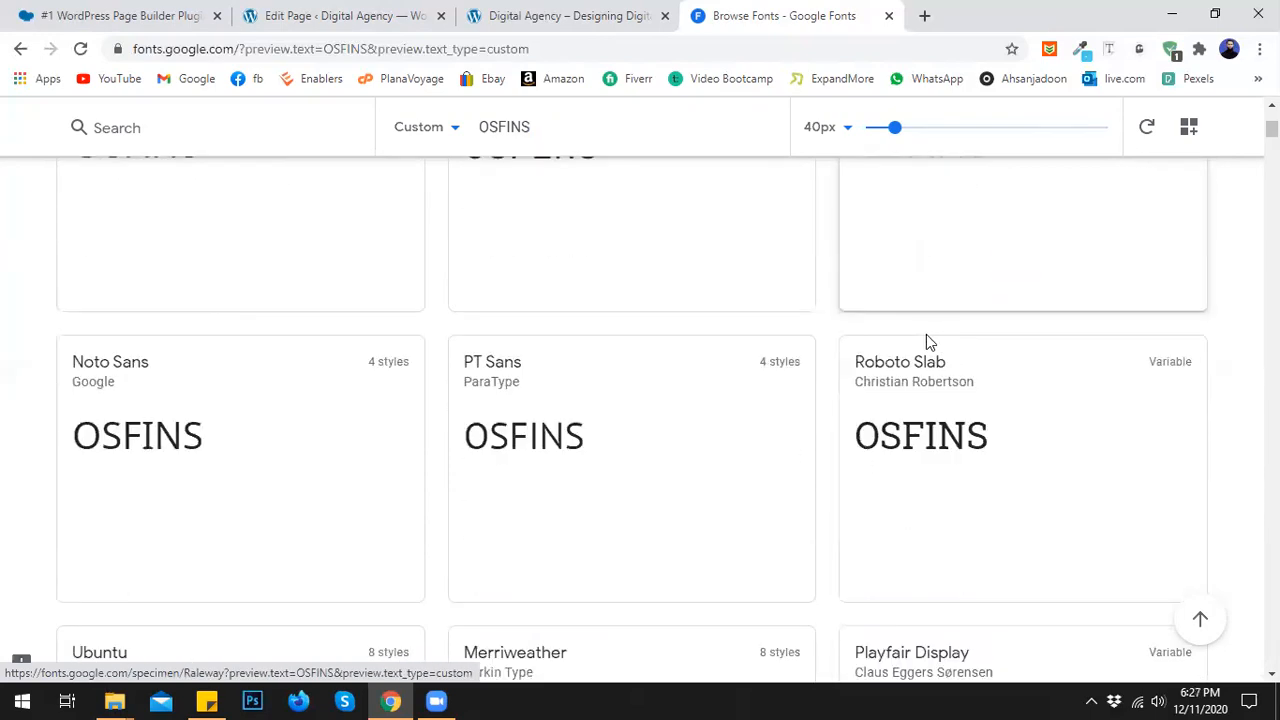
scroll(979, 392, up, 1)
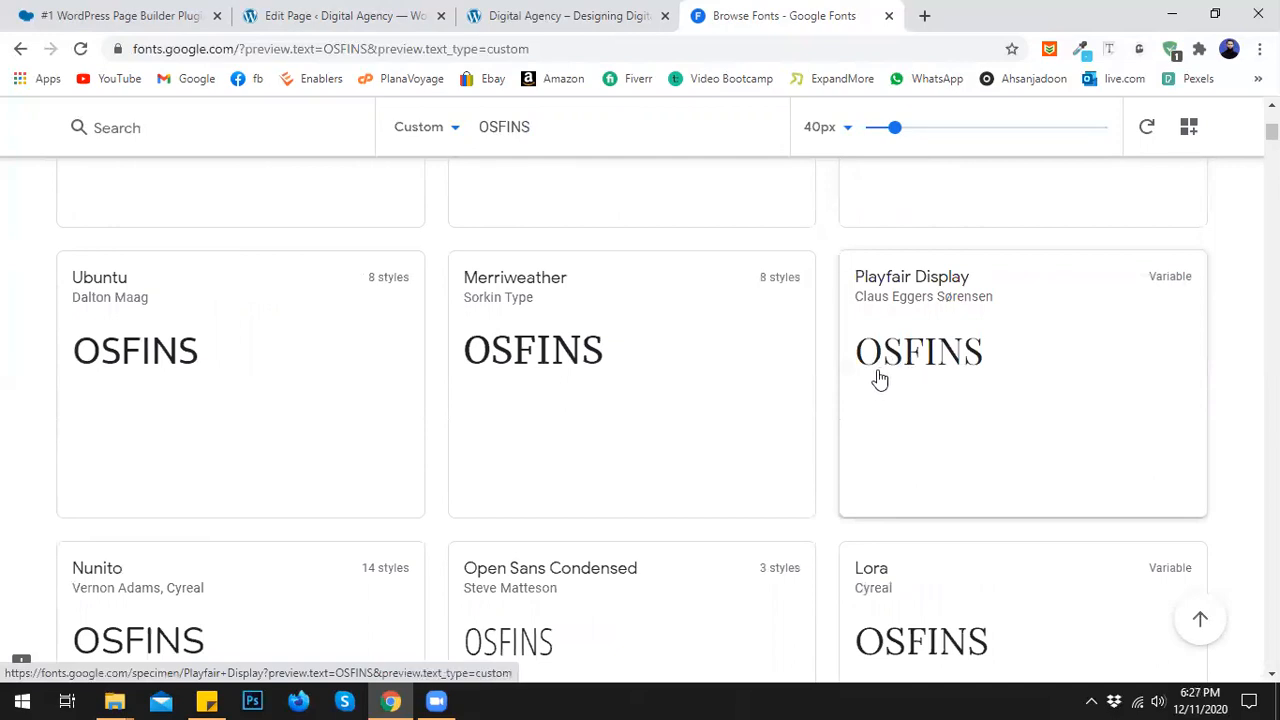
scroll(1003, 374, down, 2)
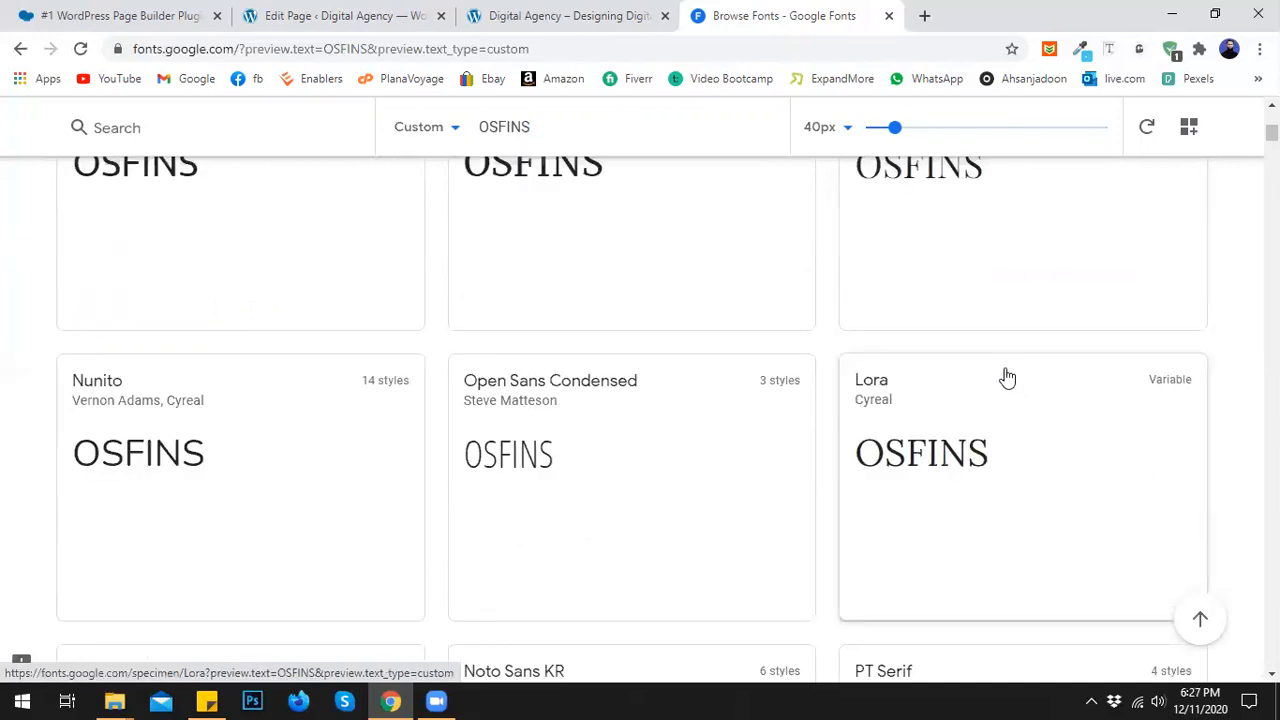
scroll(1007, 377, down, 8)
scroll(1007, 377, down, 11)
scroll(1002, 392, down, 8)
scroll(1002, 392, down, 6)
scroll(940, 360, up, 1)
scroll(929, 366, down, 2)
scroll(929, 366, down, 4)
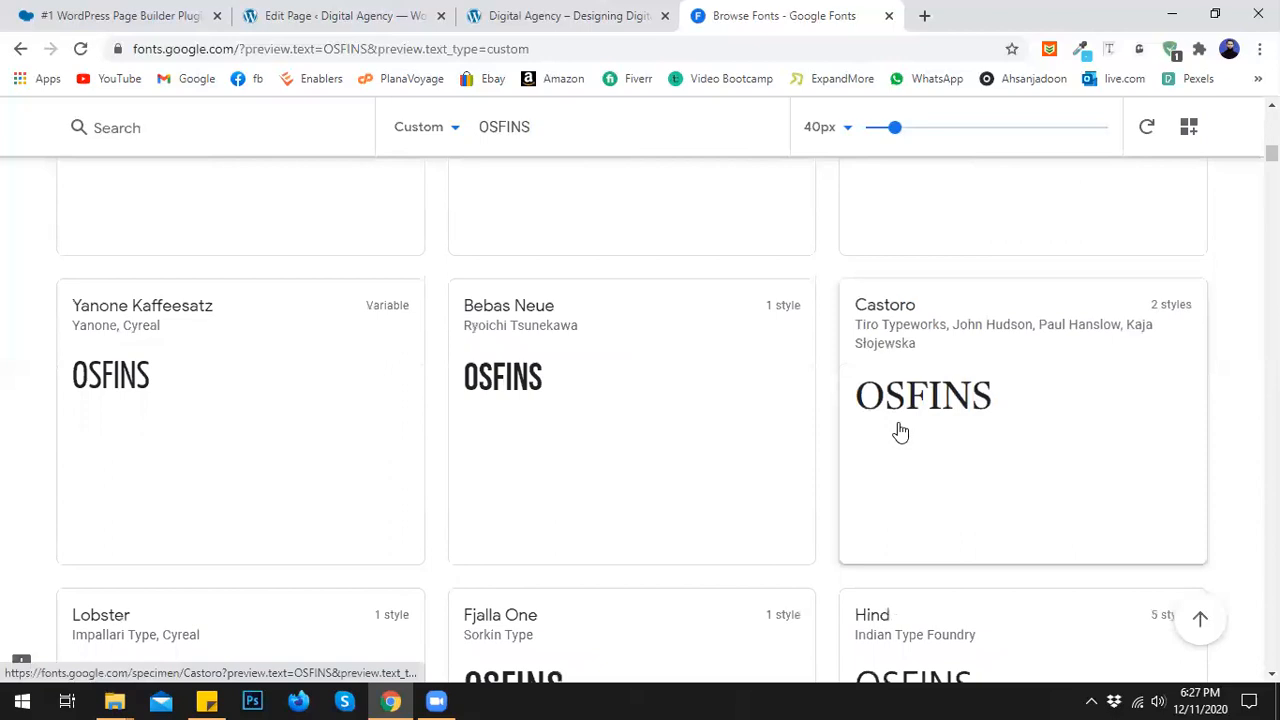
scroll(905, 430, up, 6)
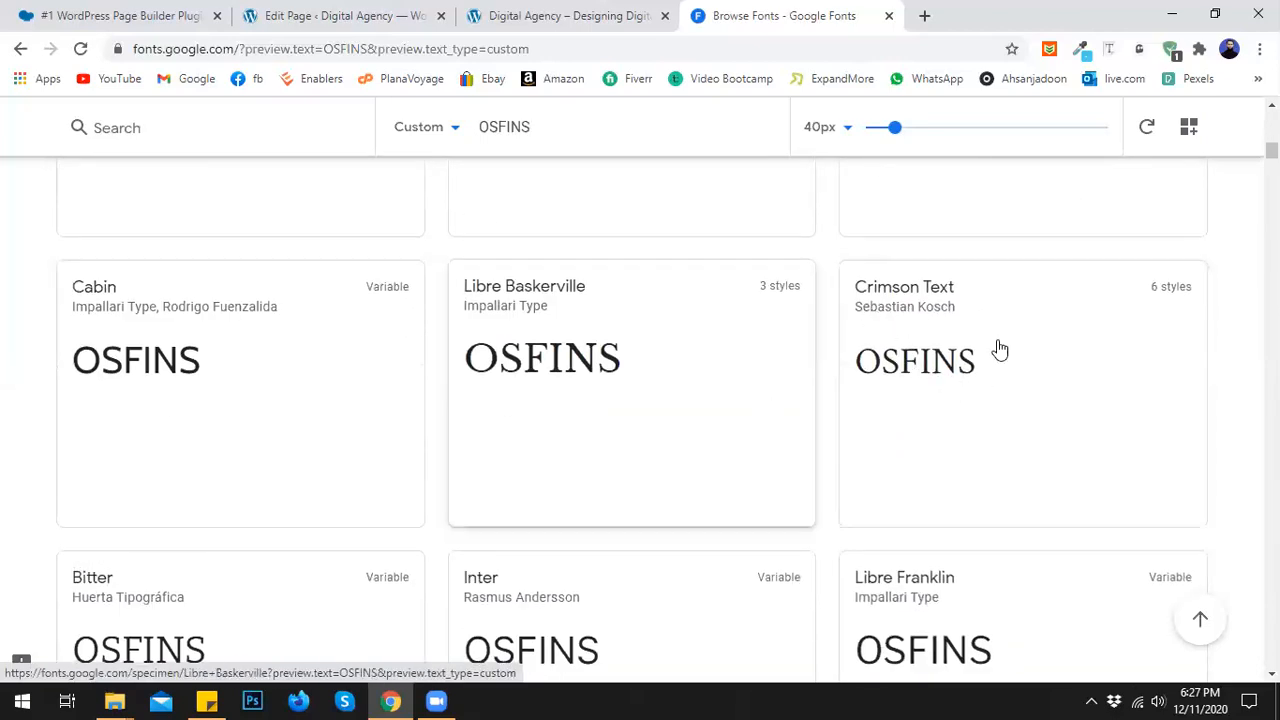
scroll(757, 347, up, 10)
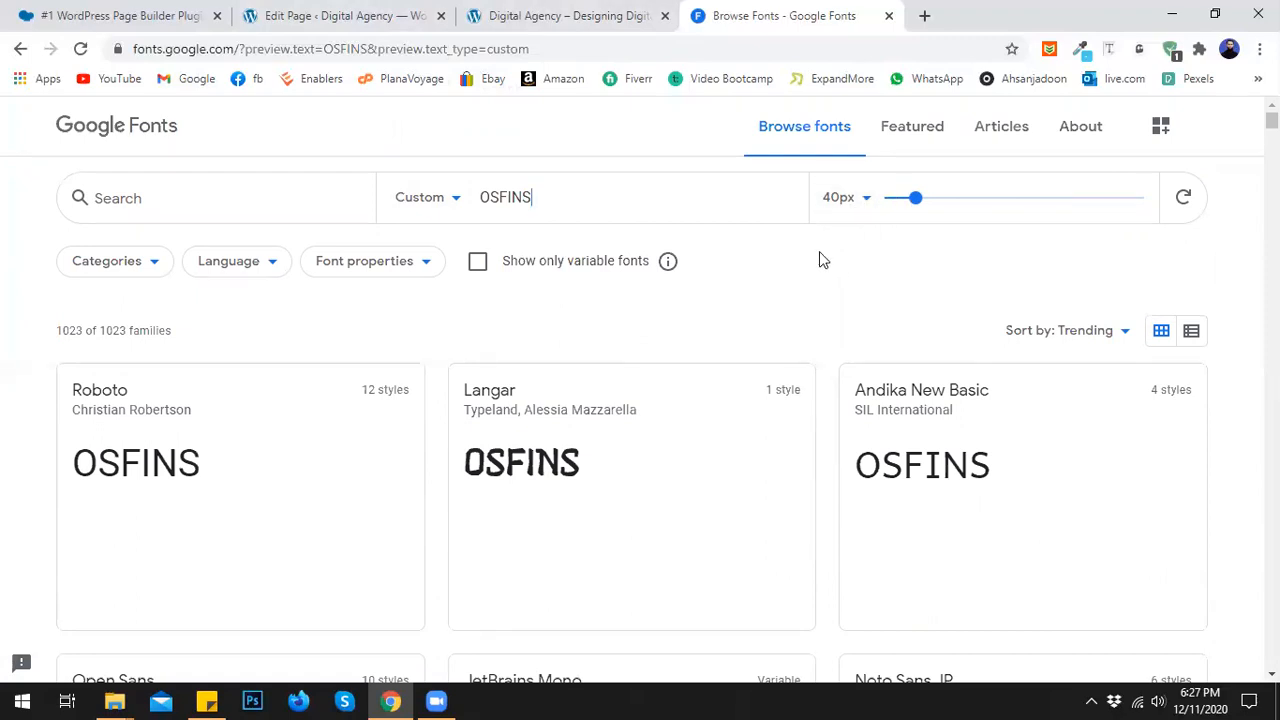
- Reduce the font preview size to 27px, close Google Fonts and return to the site preview
mouse_move(912, 197)
mouse_down()
mouse_move(902, 200)
mouse_move(940, 198)
mouse_move(903, 200)
mouse_up()
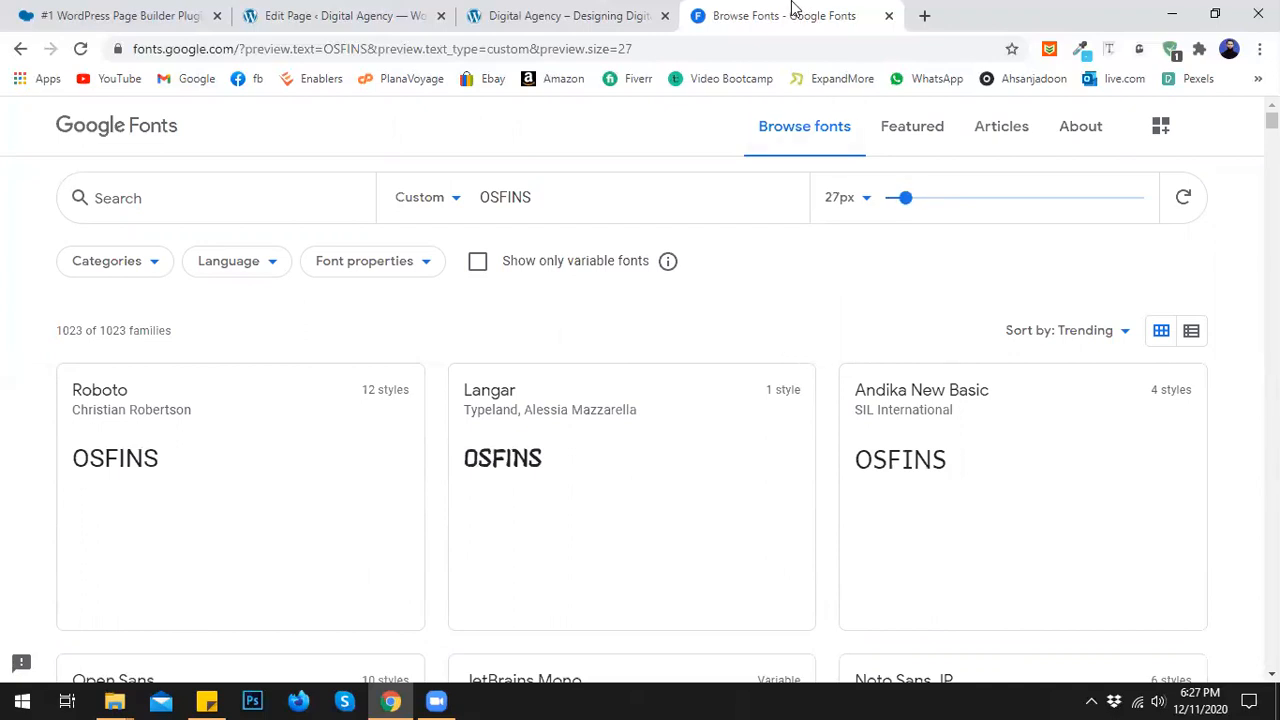
click(866, 16)
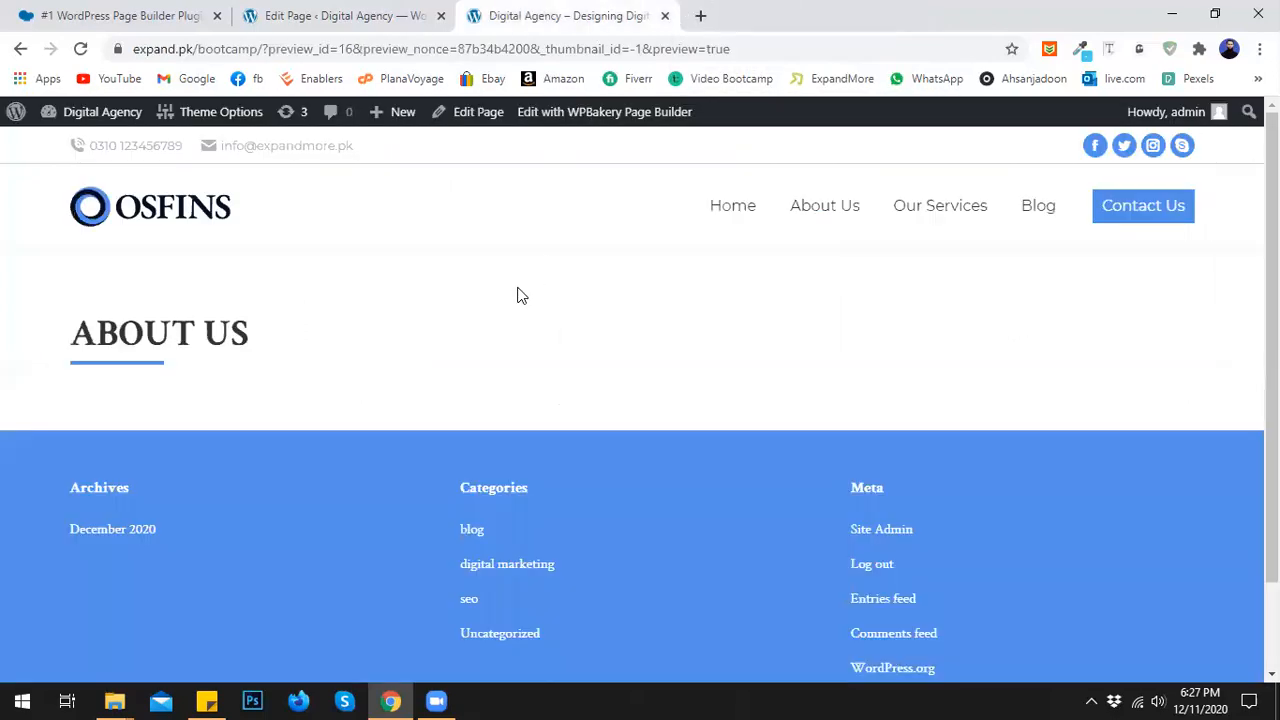
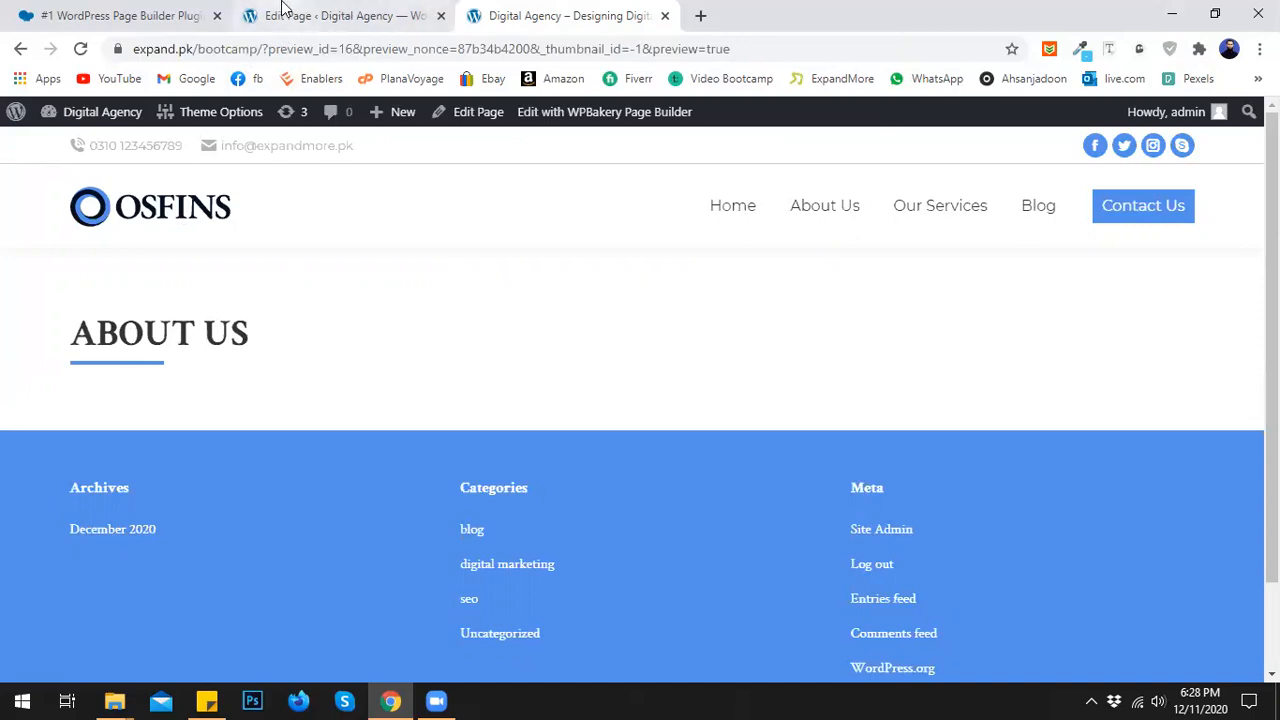
click(308, 12)
click(537, 14)
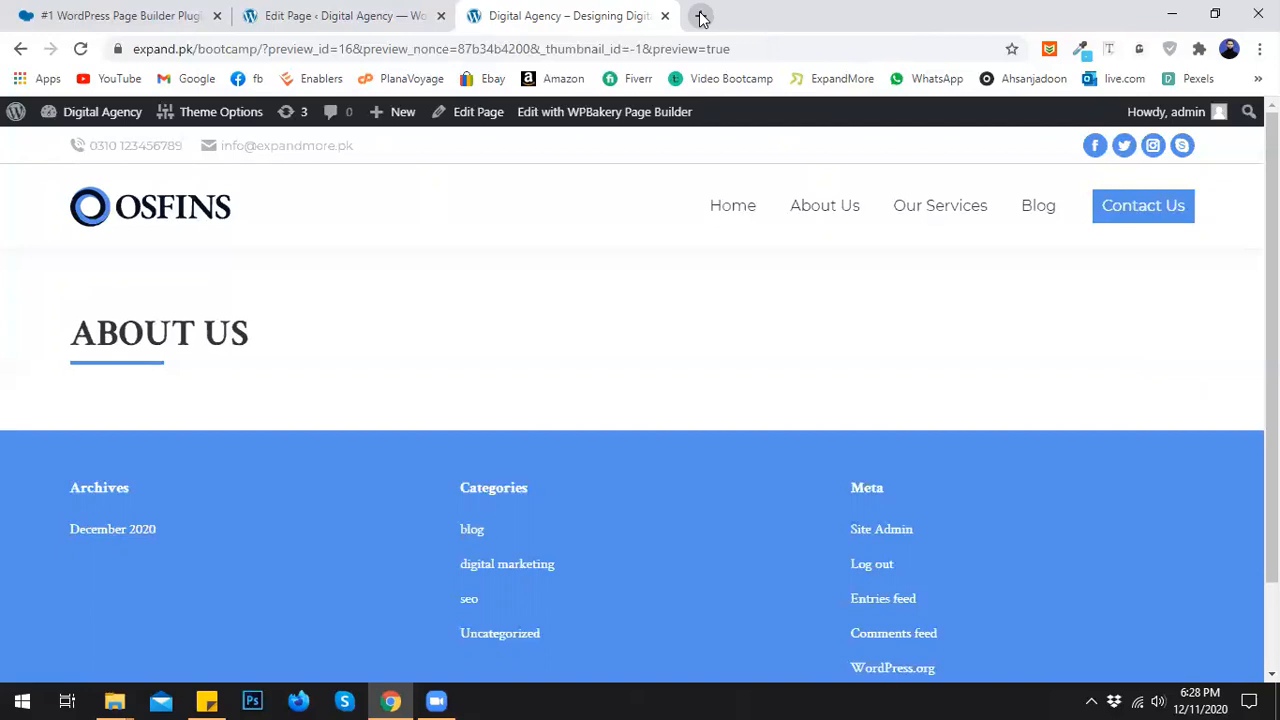
- Search Google for "lorium ipsum" in a new browser tab and open the lipsum.com site
click(702, 18)
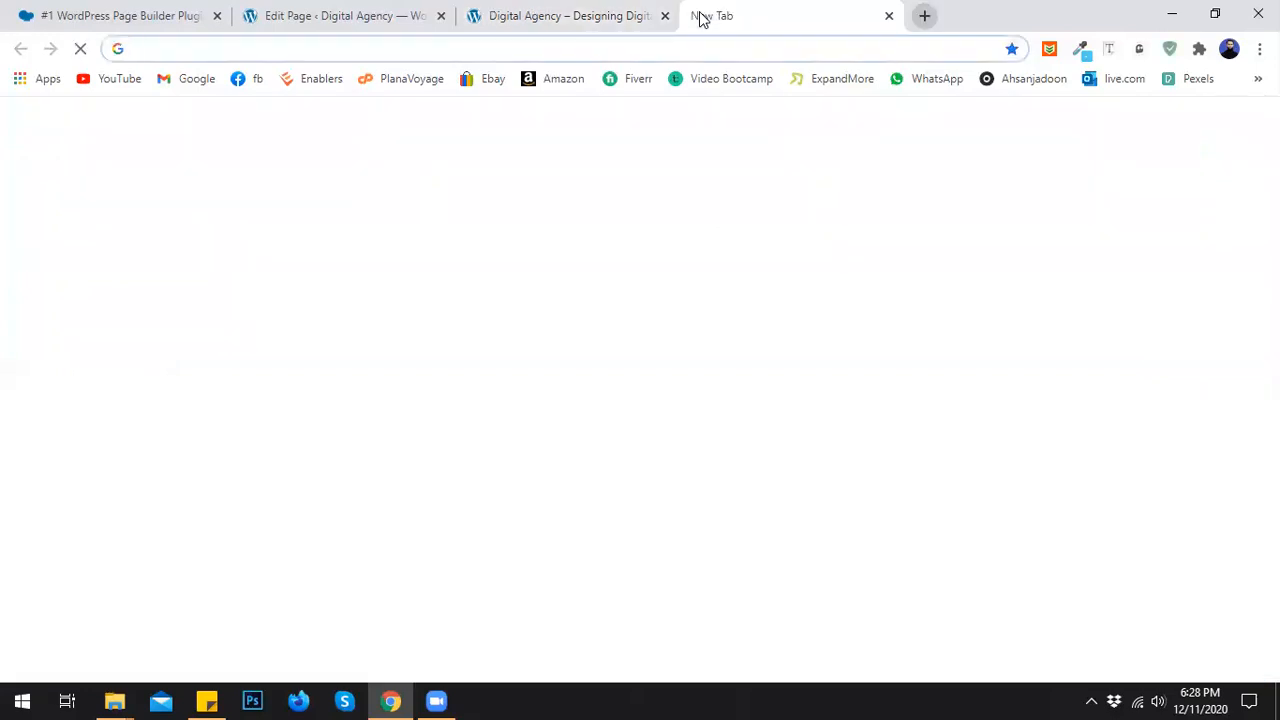
text(LORIUM)
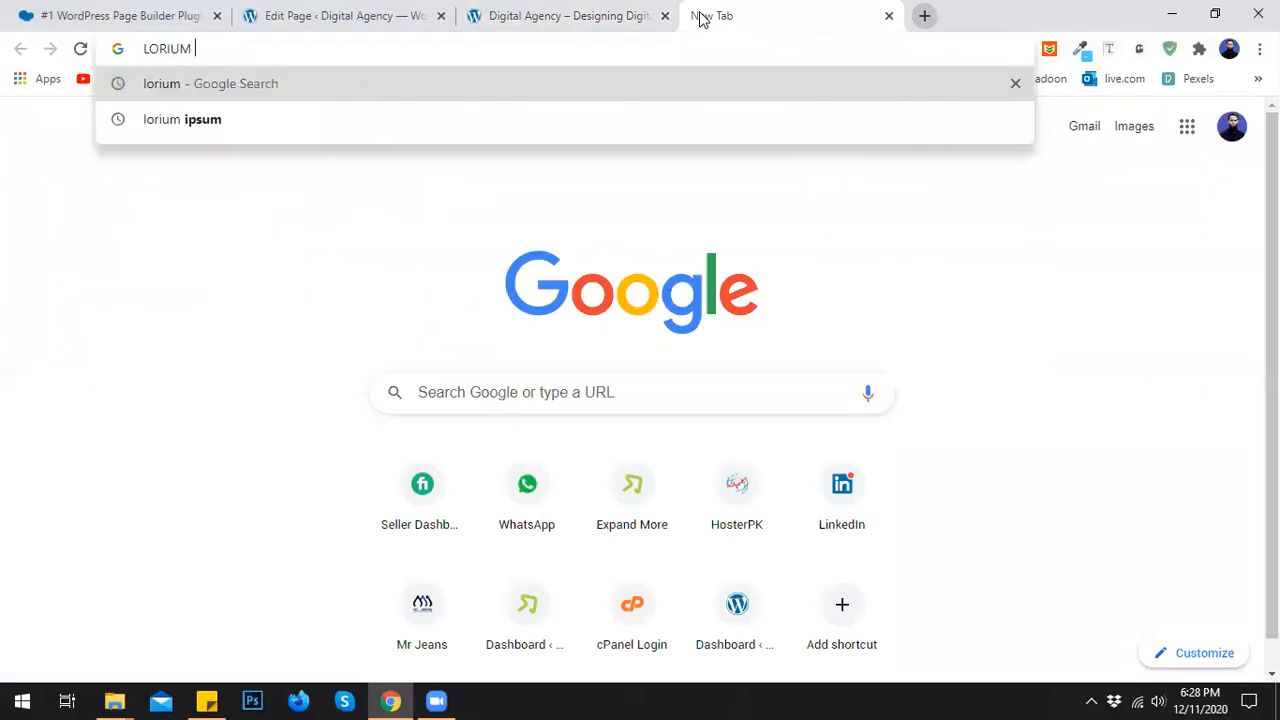
key(Down)
key(Return)
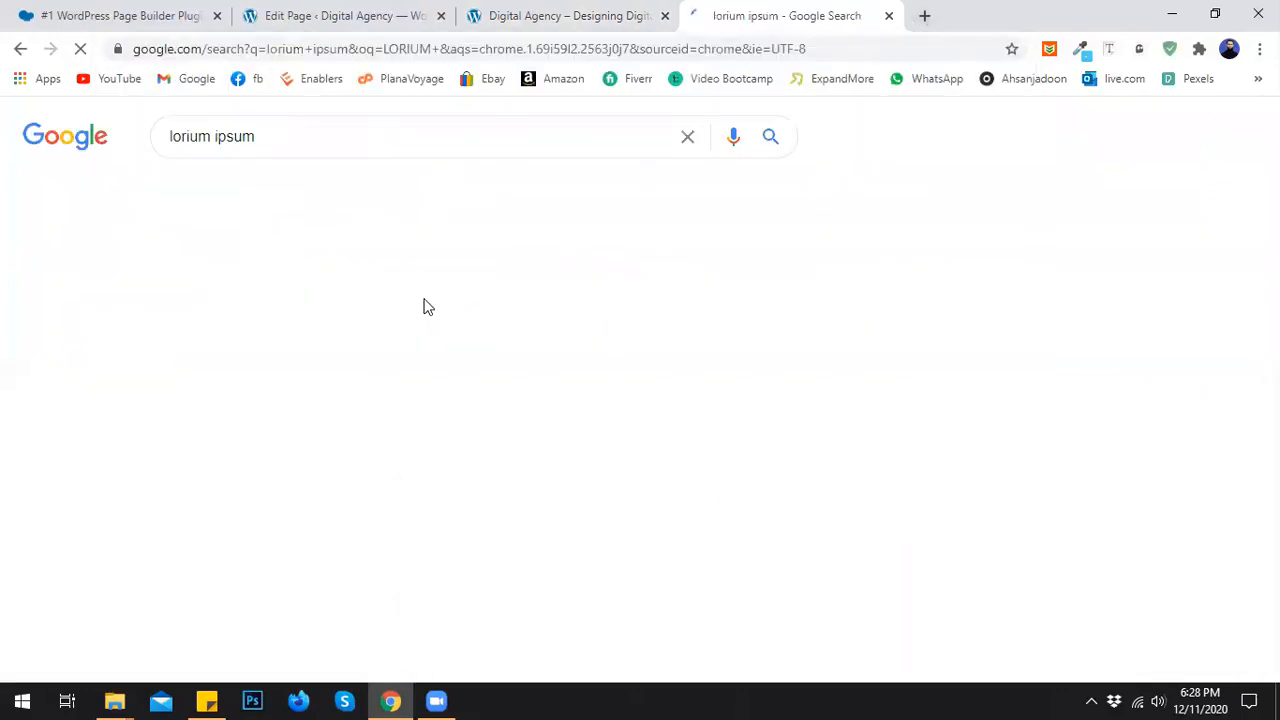
click(283, 362)
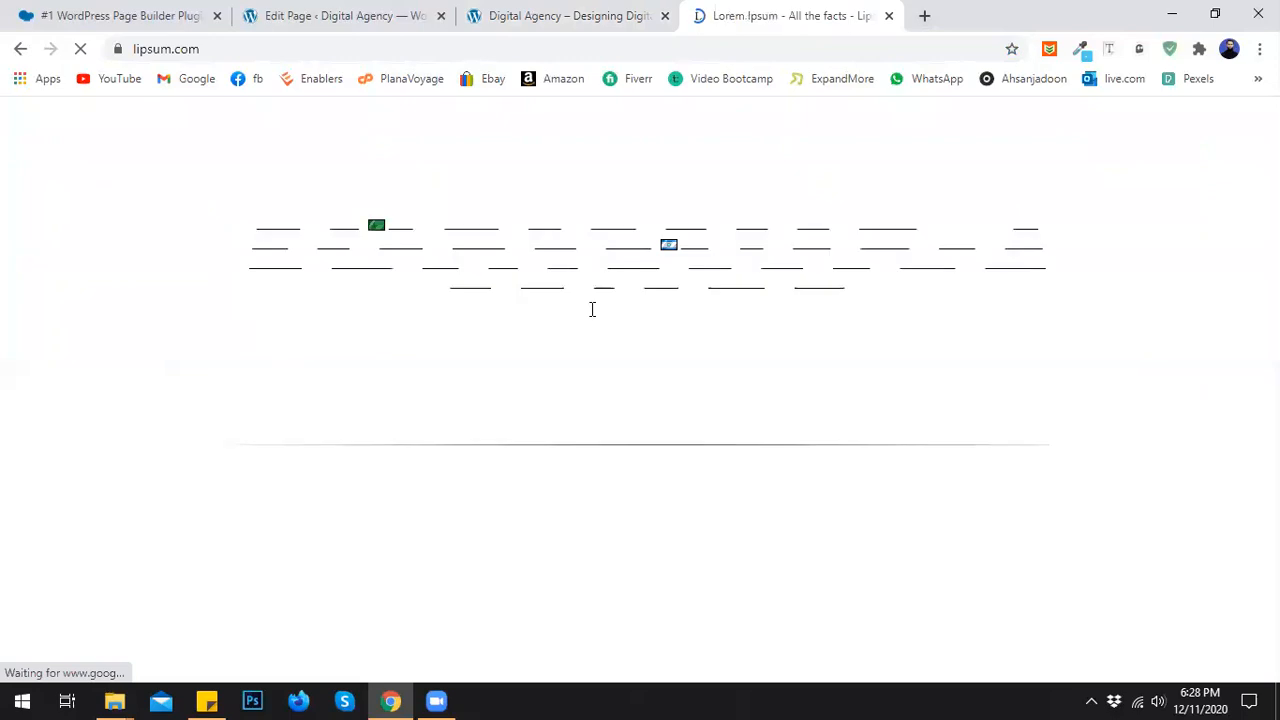
- Generate five paragraphs of Lorem Ipsum beginning with "Lorem ipsum dolor sit amet" and view the generated text
scroll(930, 384, down, 5)
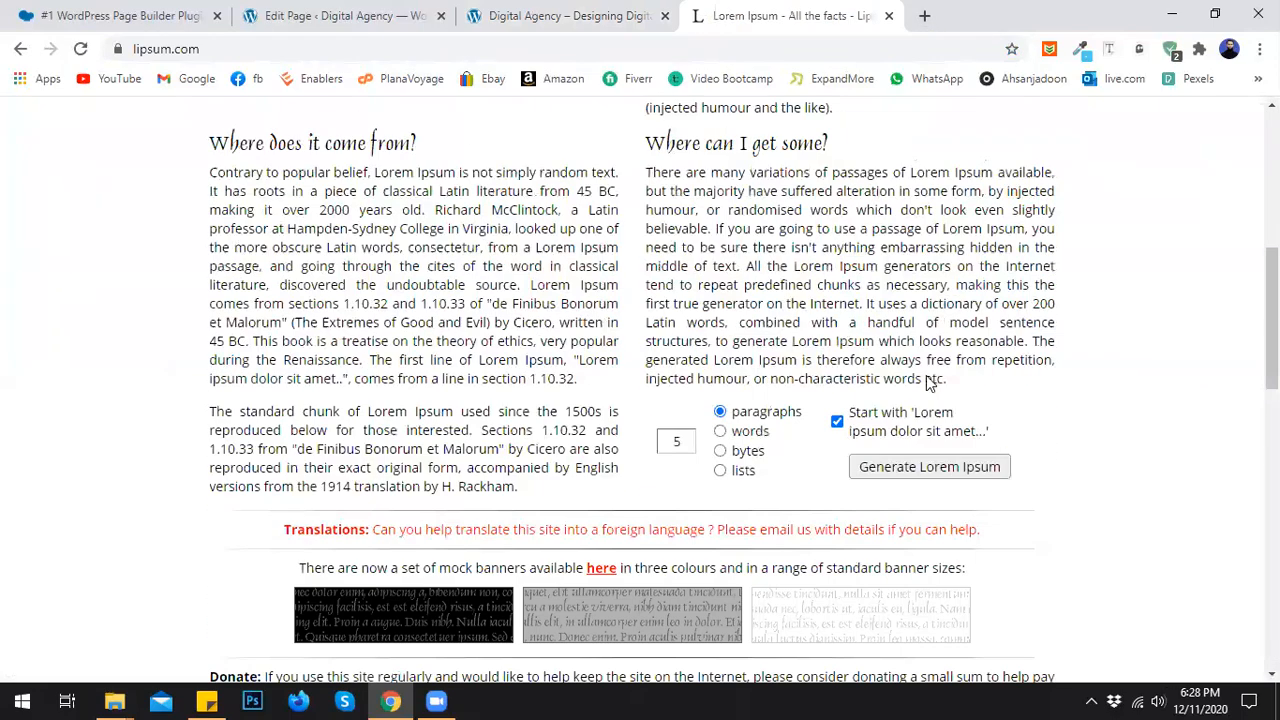
click(922, 458)
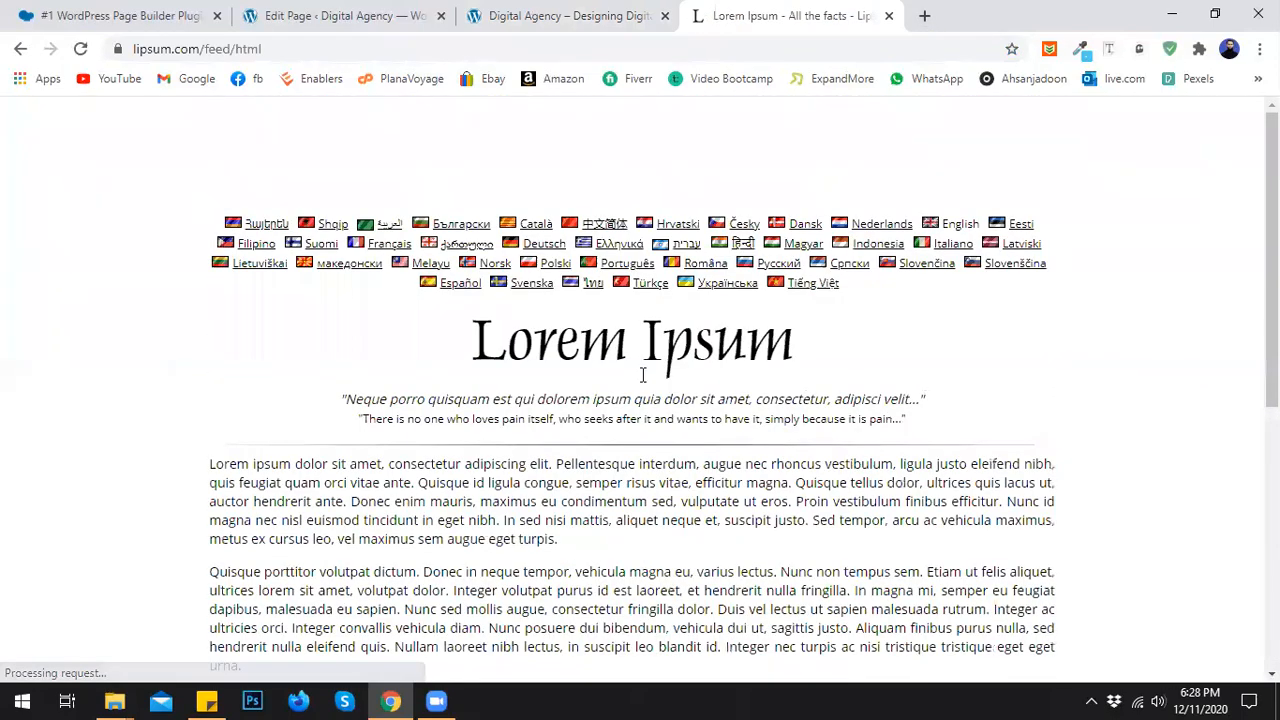
scroll(643, 375, down, 5)
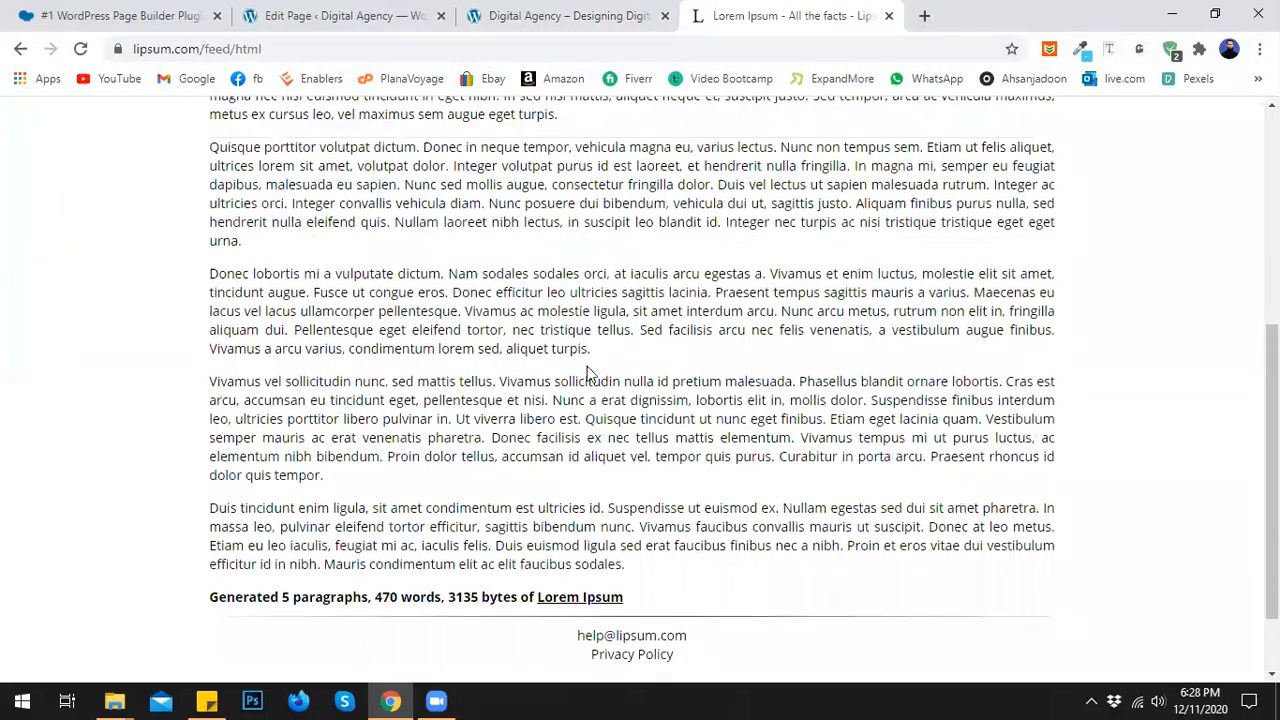
scroll(588, 373, up, 2)
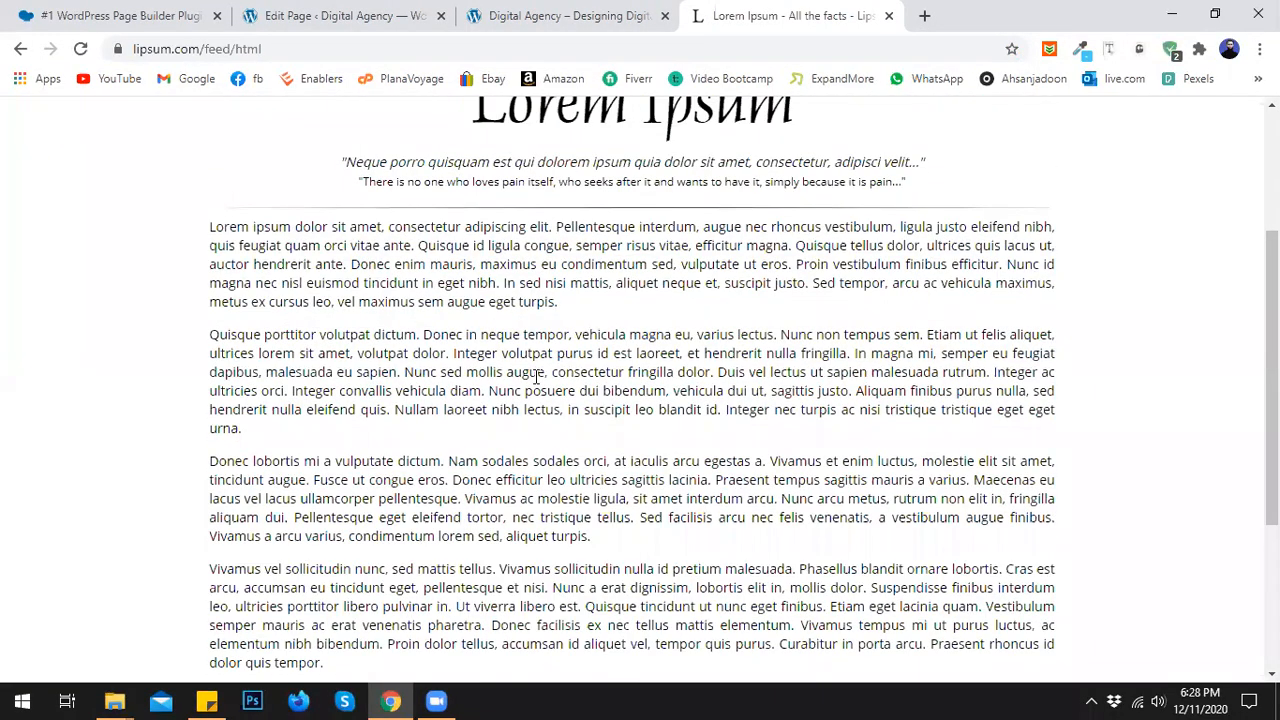
- Select the second generated paragraph from "Quisque porttitor" through "malesuada rutrum." and switch back to the Home page editor
drag(716, 372, 455, 372)
click(752, 397)
drag(990, 372, 208, 330)
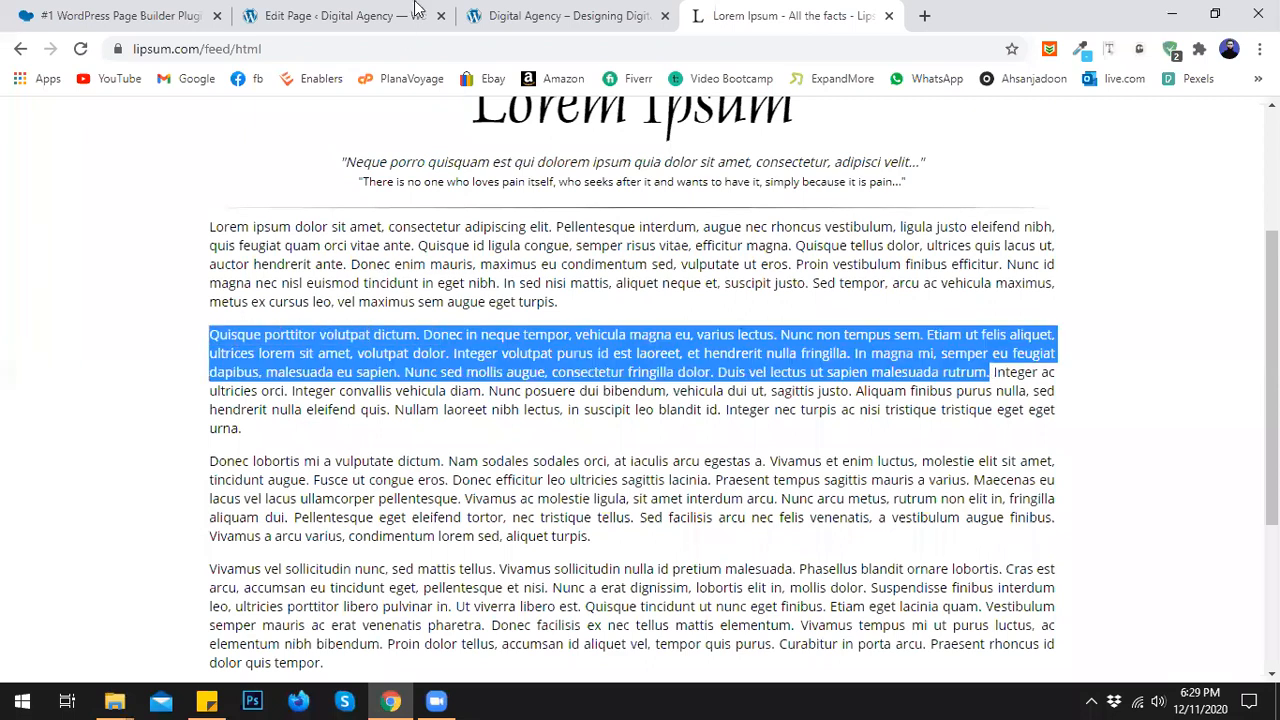
click(371, 20)
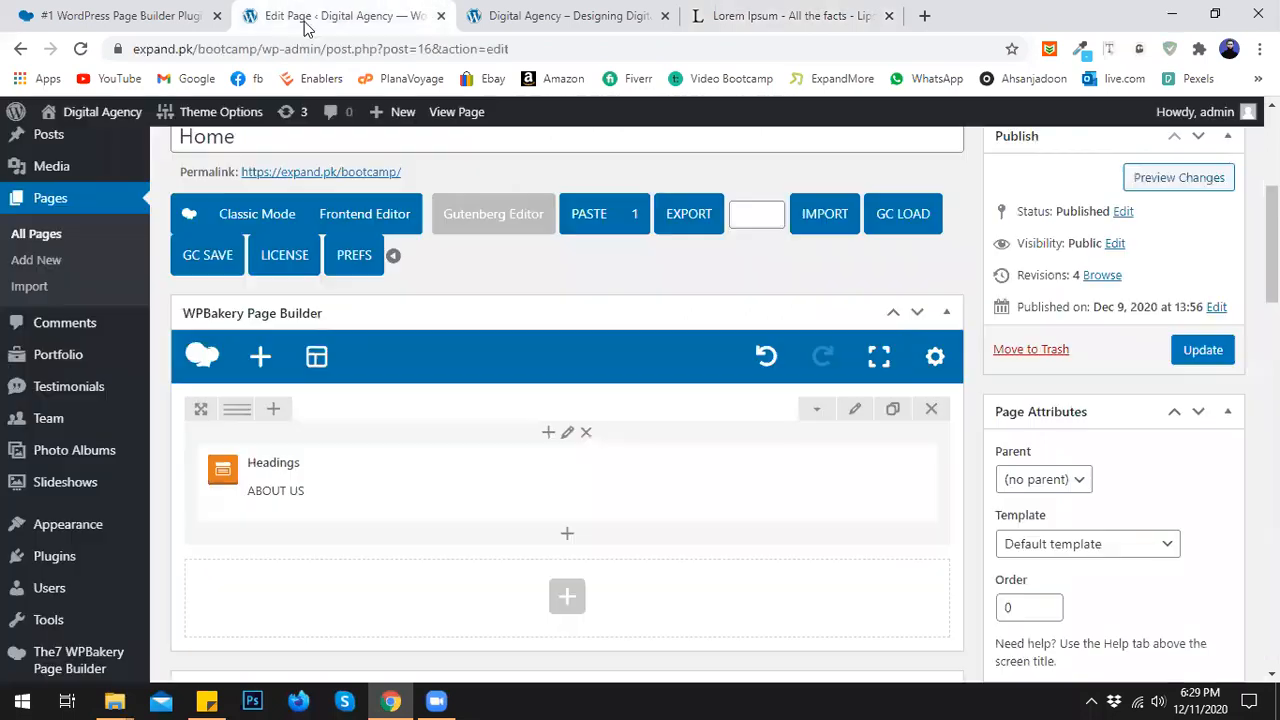
click(567, 535)
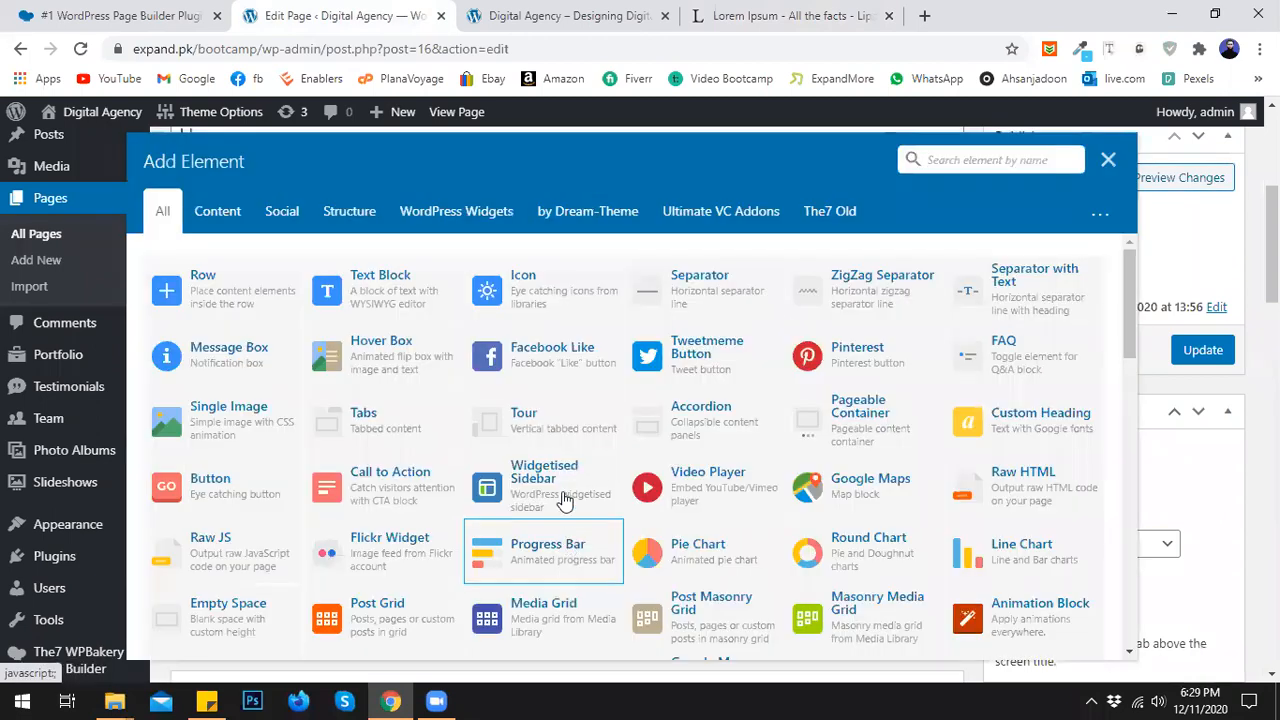
click(1107, 160)
scroll(500, 425, down, 1)
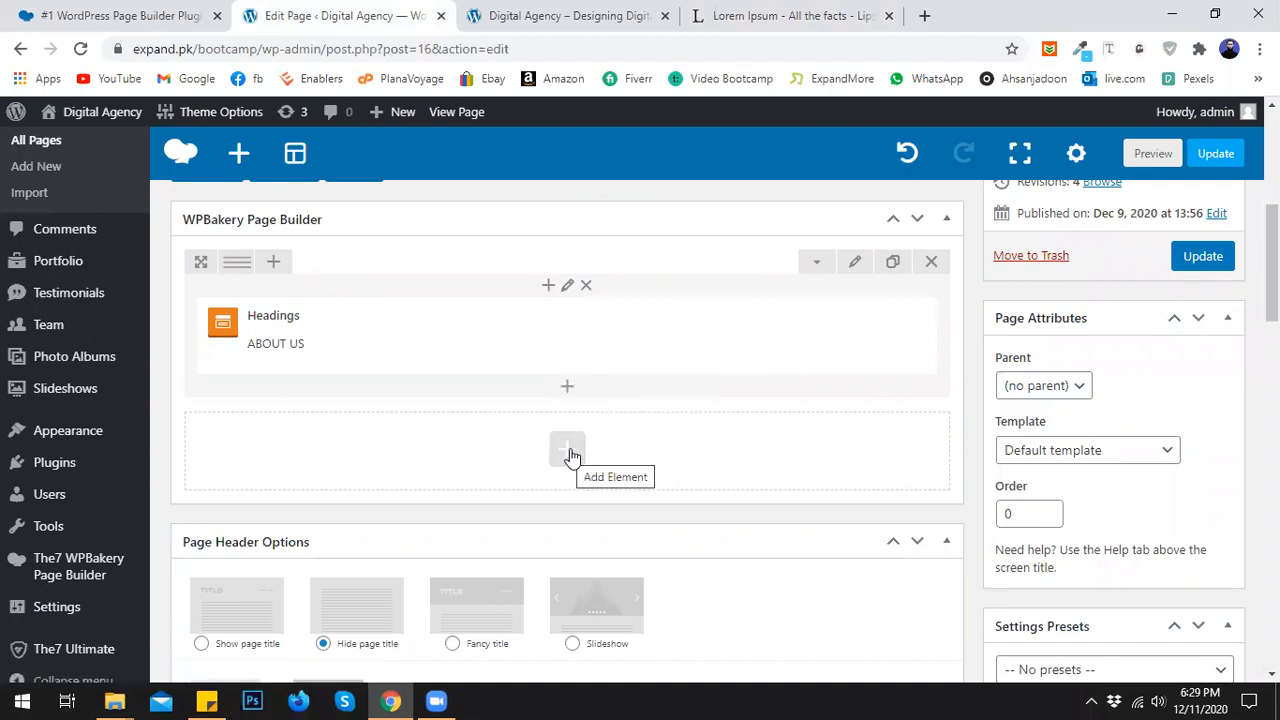
mouse_move(317, 349)
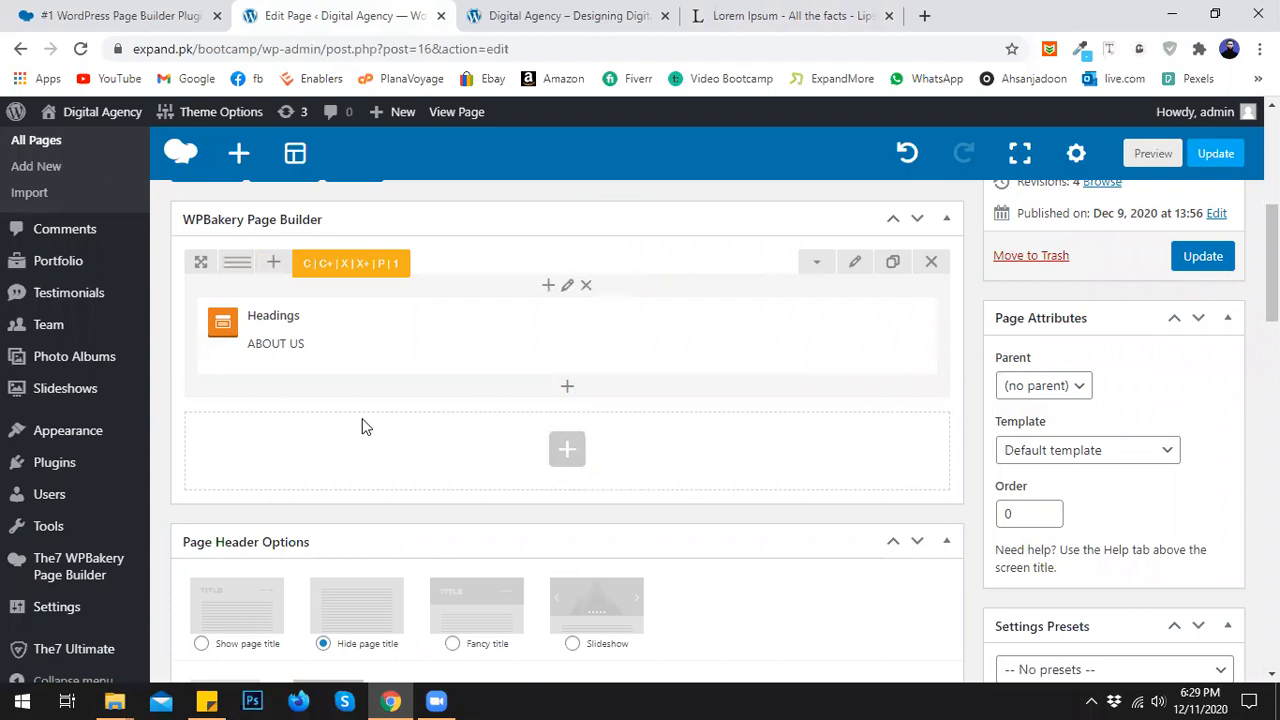
- Add the line "In one row there are 12 col" to the FONTS SELECTION note in Sticky Notes and close the note
click(207, 701)
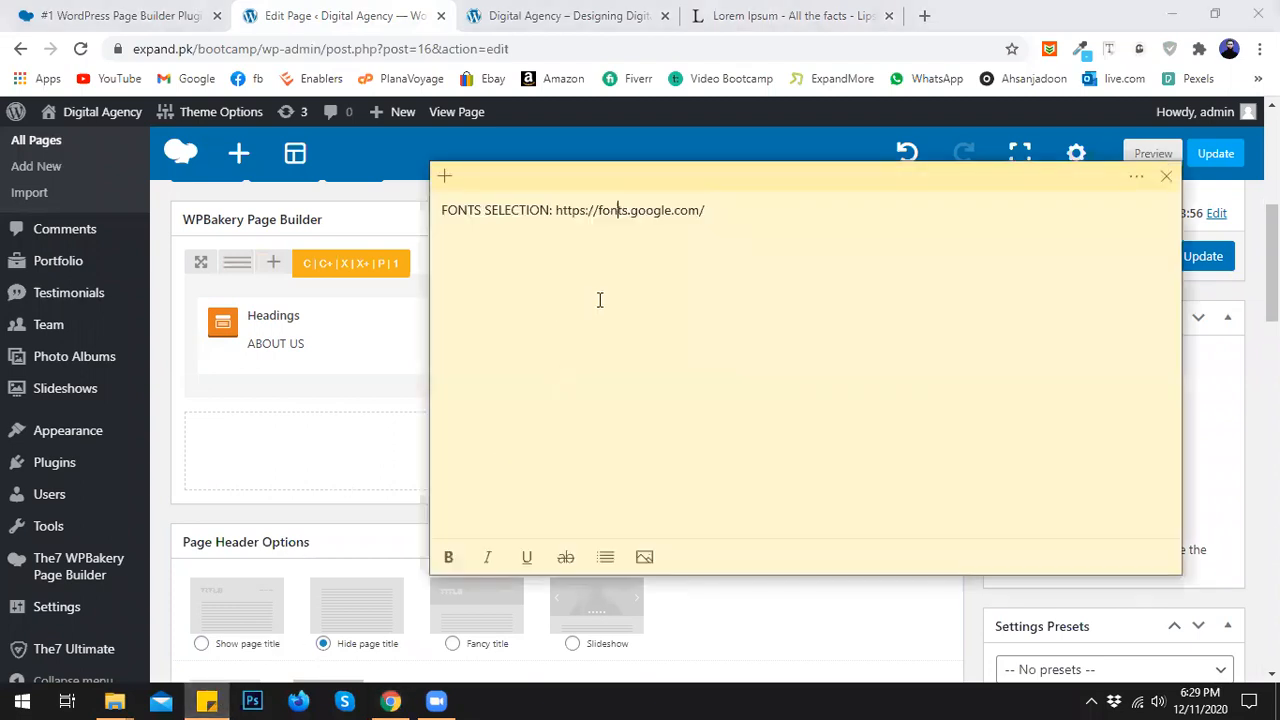
click(753, 213)
text(one row there are 12 col)
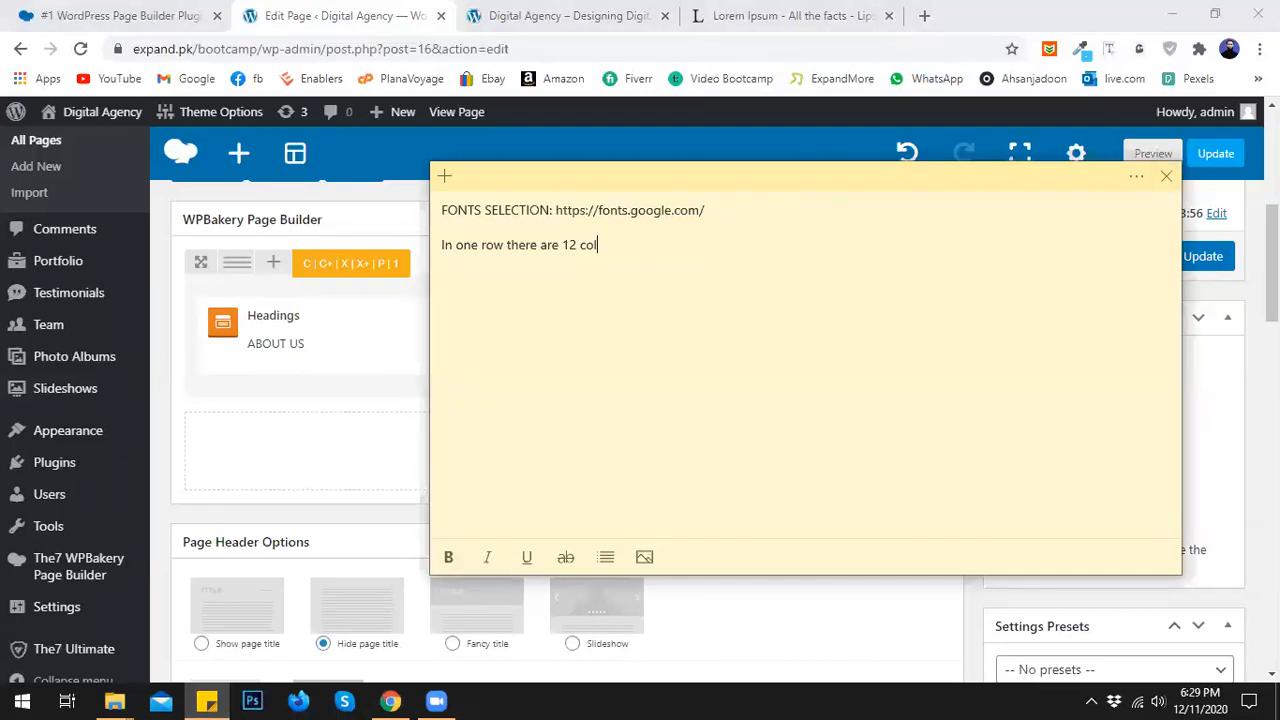
click(1166, 176)
- Split the row holding the ABOUT US heading into two equal columns
mouse_move(230, 262)
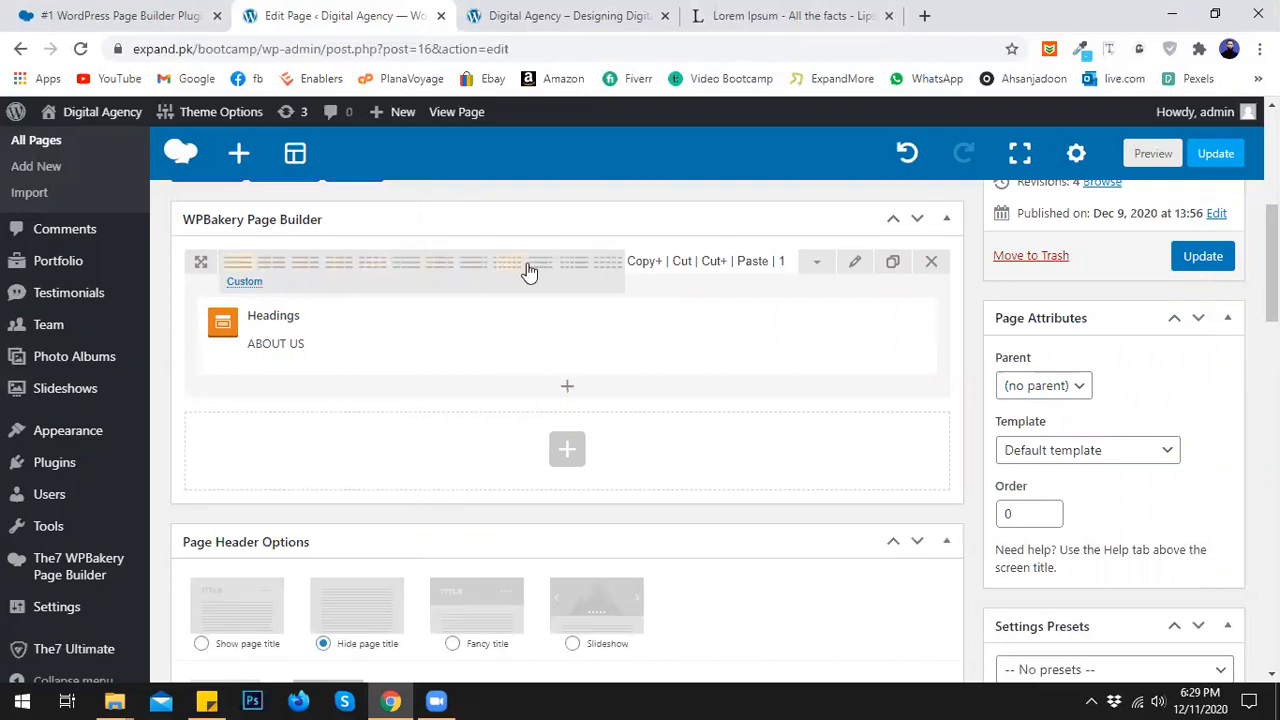
click(271, 262)
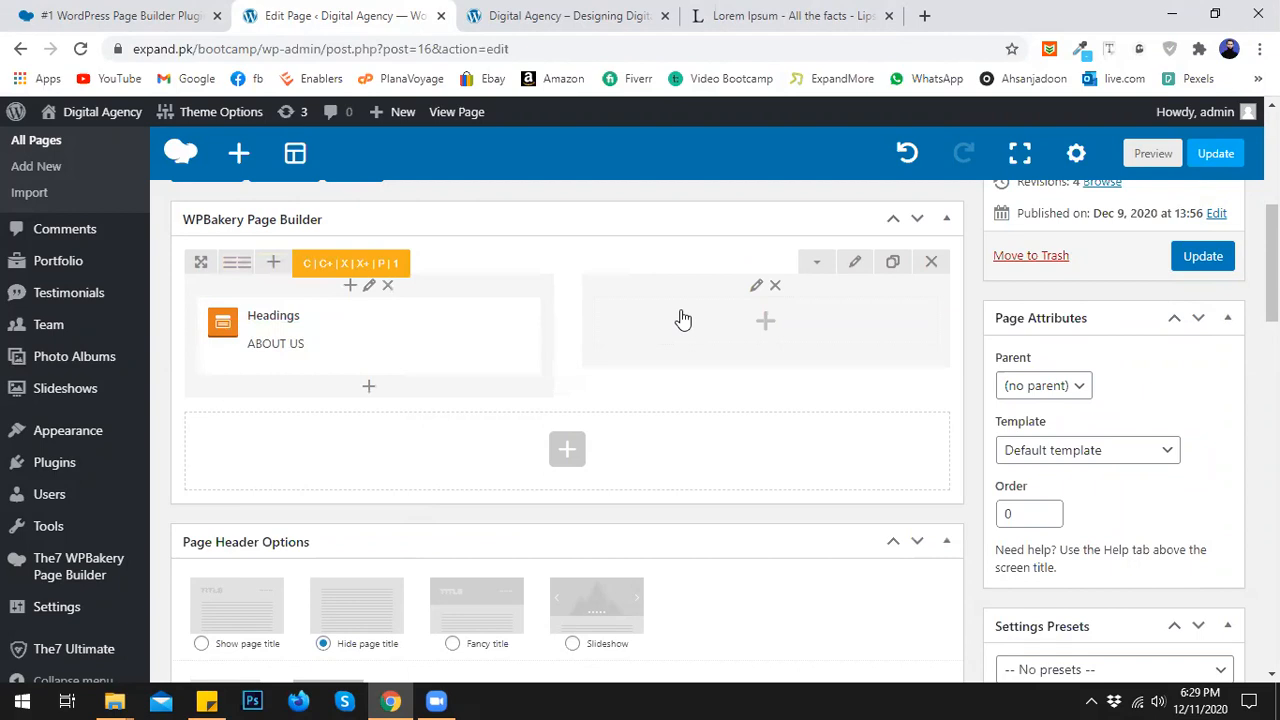
- Try equal three-, four- and six-column layouts on the ABOUT US row and return it to two equal columns
mouse_move(238, 264)
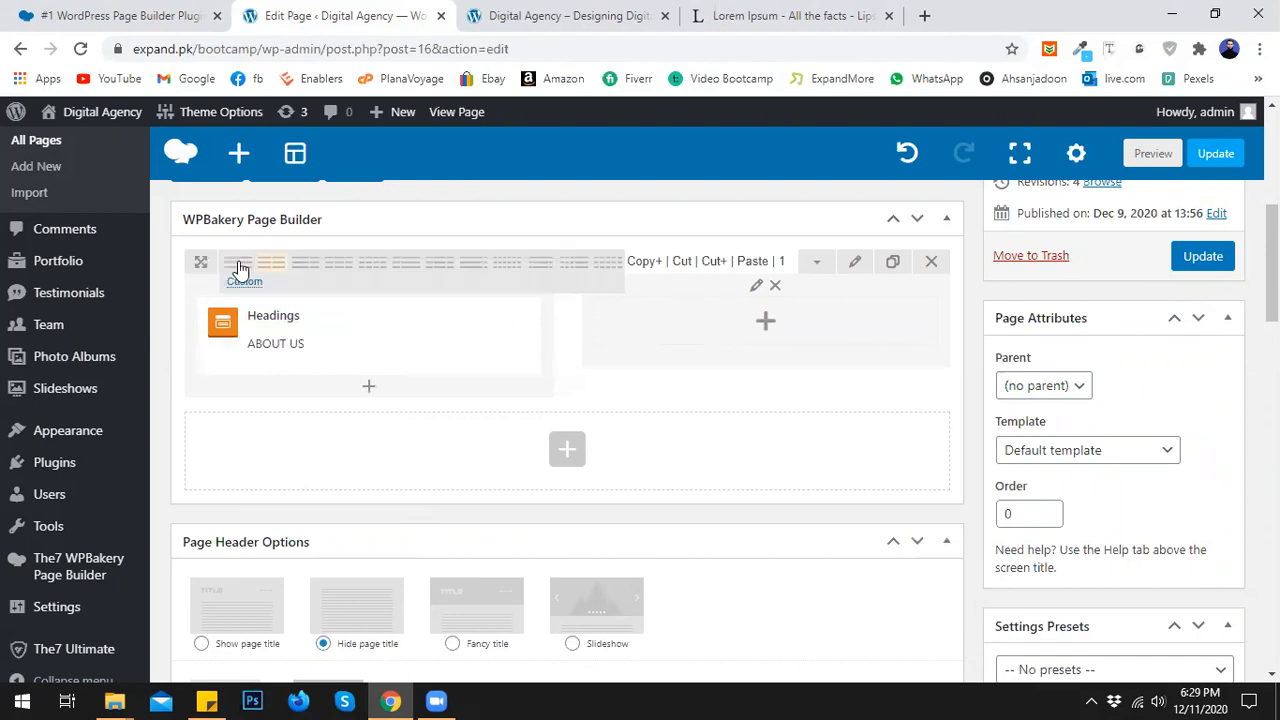
click(345, 271)
mouse_move(238, 264)
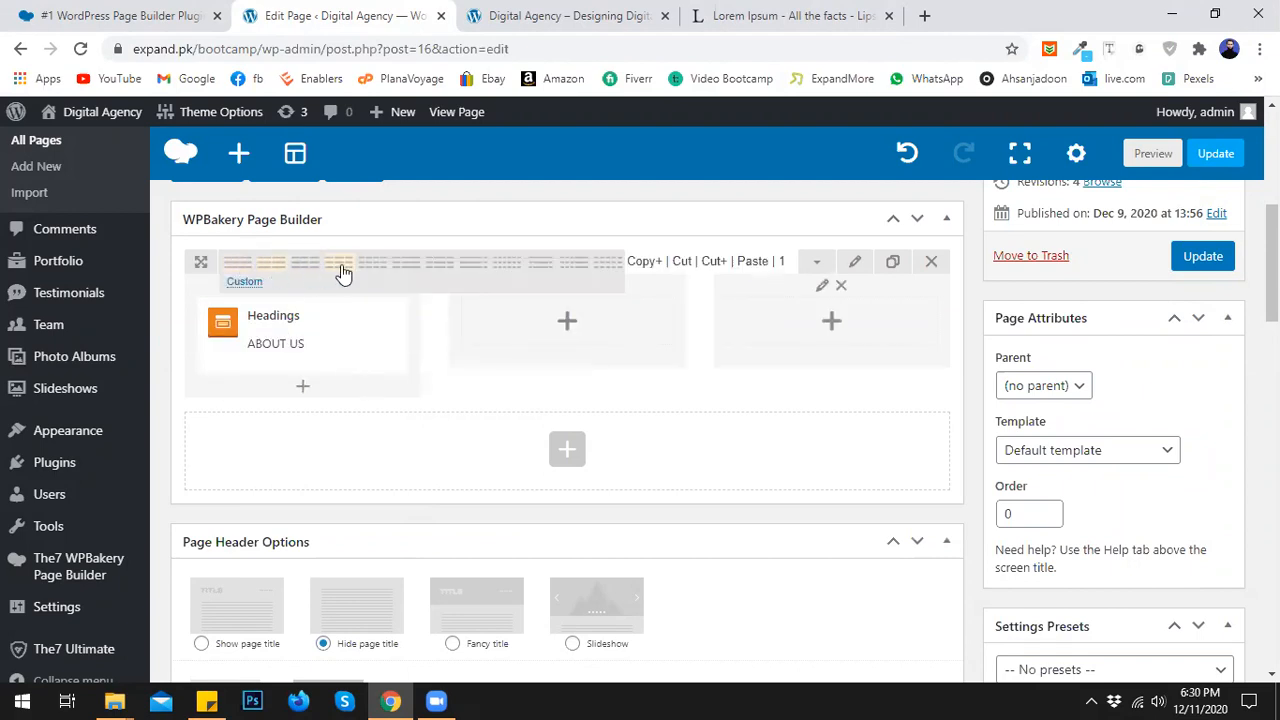
click(370, 277)
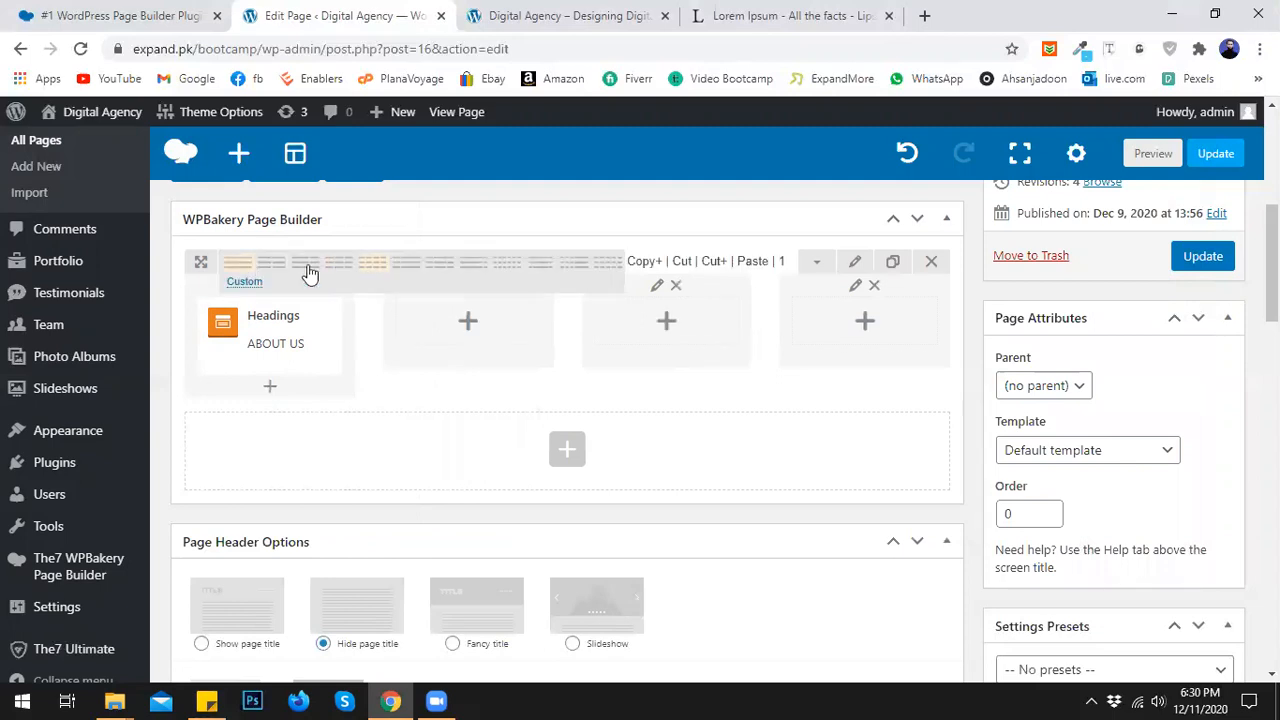
click(509, 271)
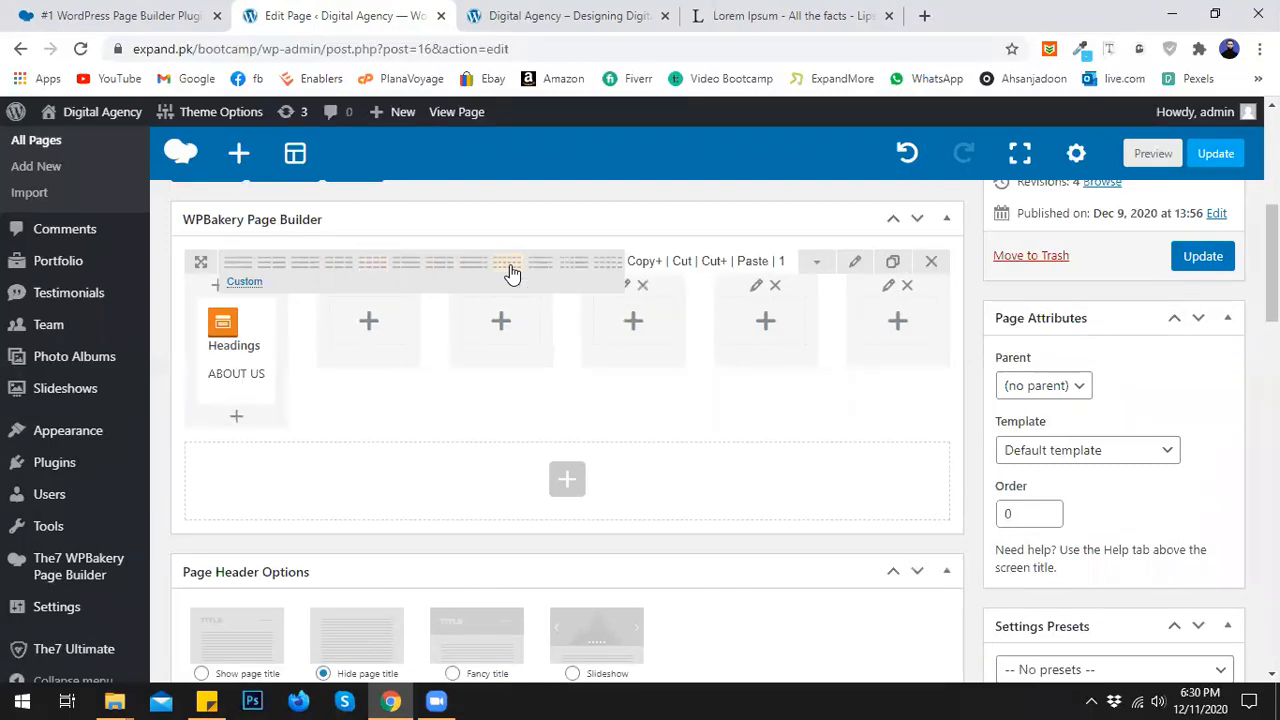
click(272, 263)
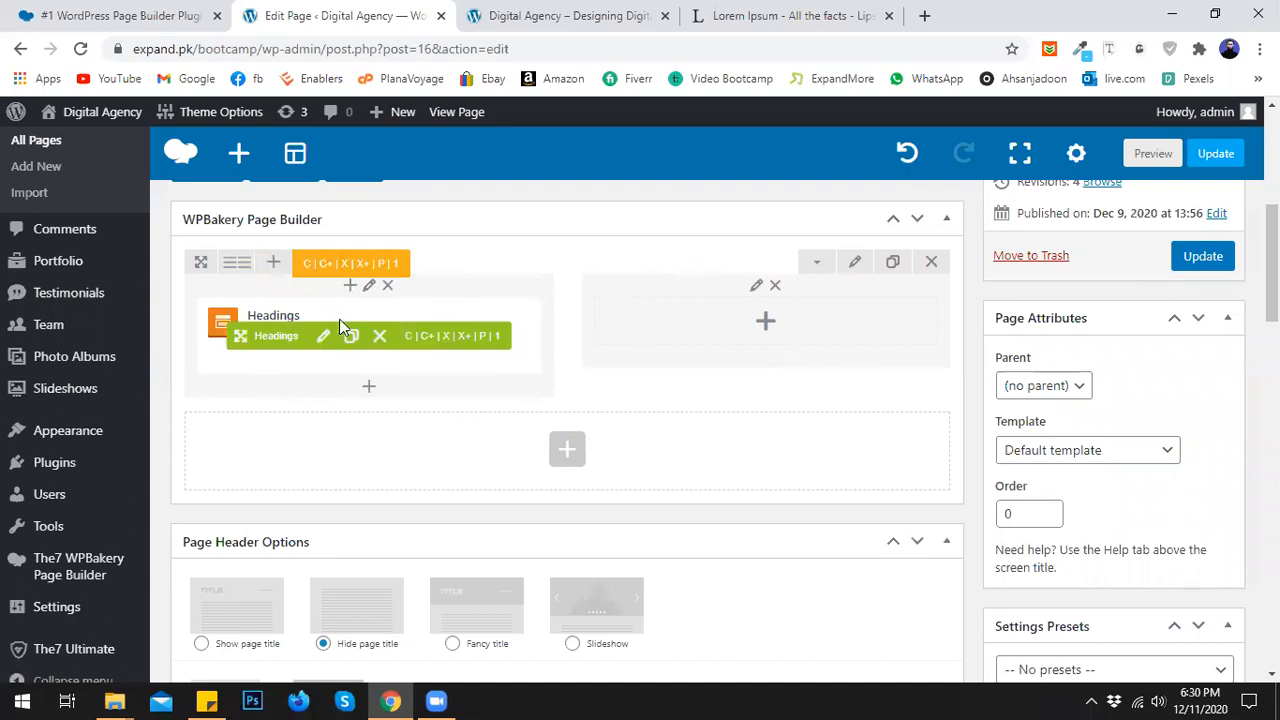
- Add a Text Block element below the ABOUT US heading in the row's first column
mouse_move(236, 268)
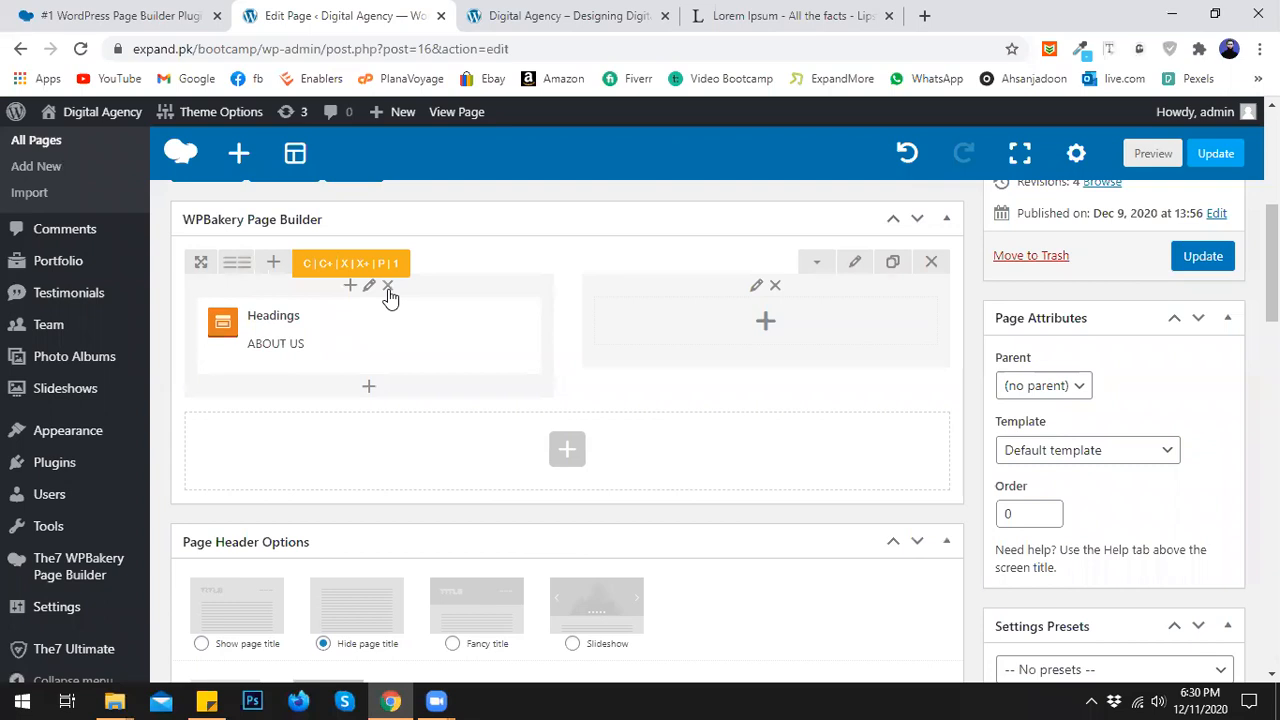
mouse_move(395, 345)
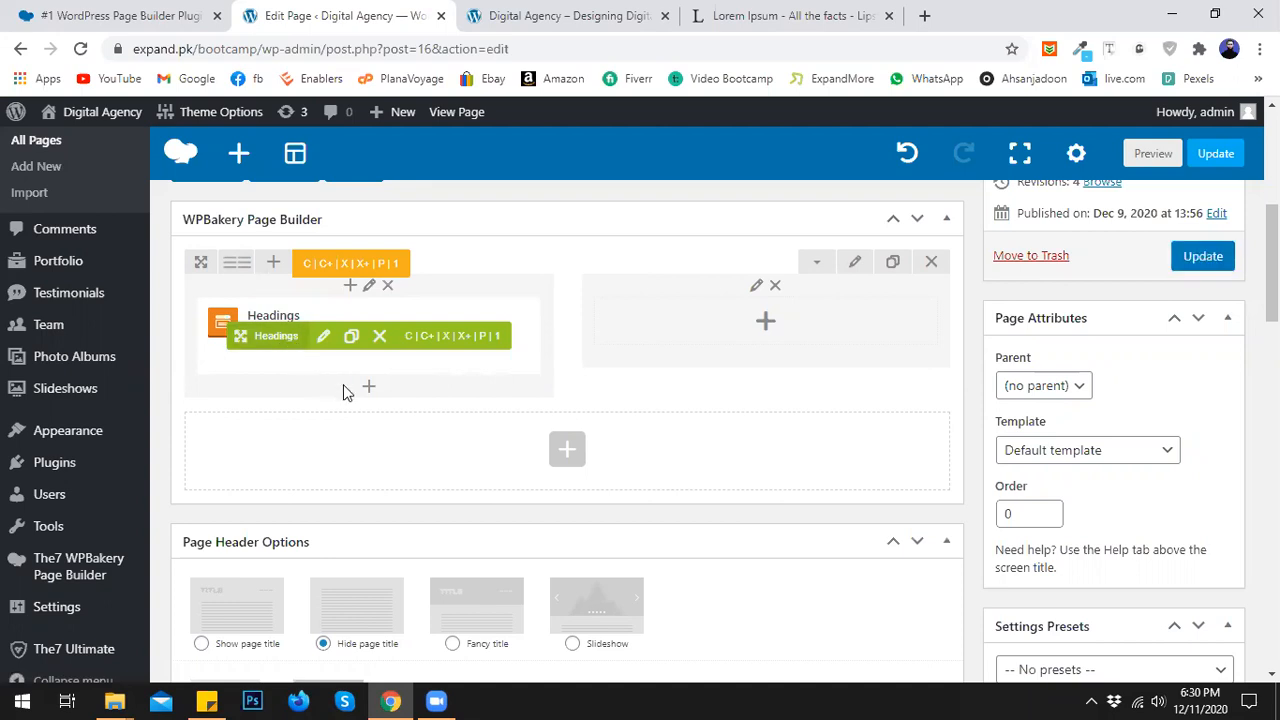
mouse_move(297, 336)
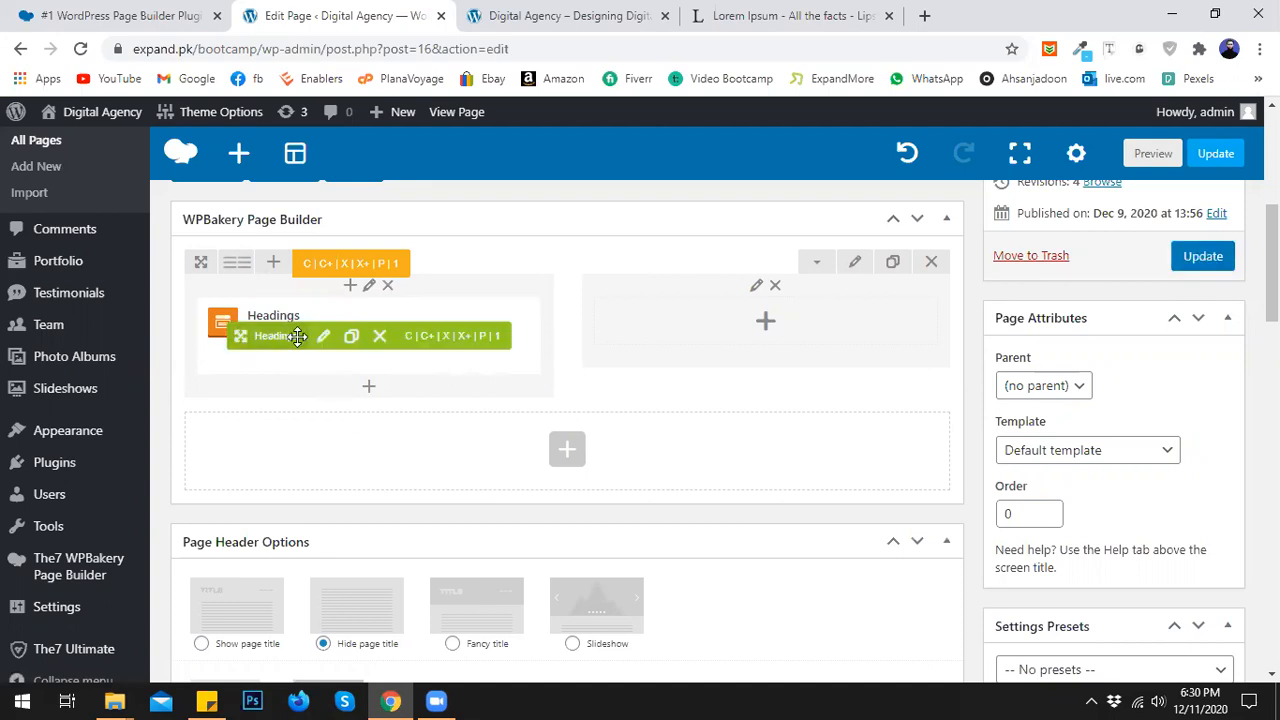
click(369, 389)
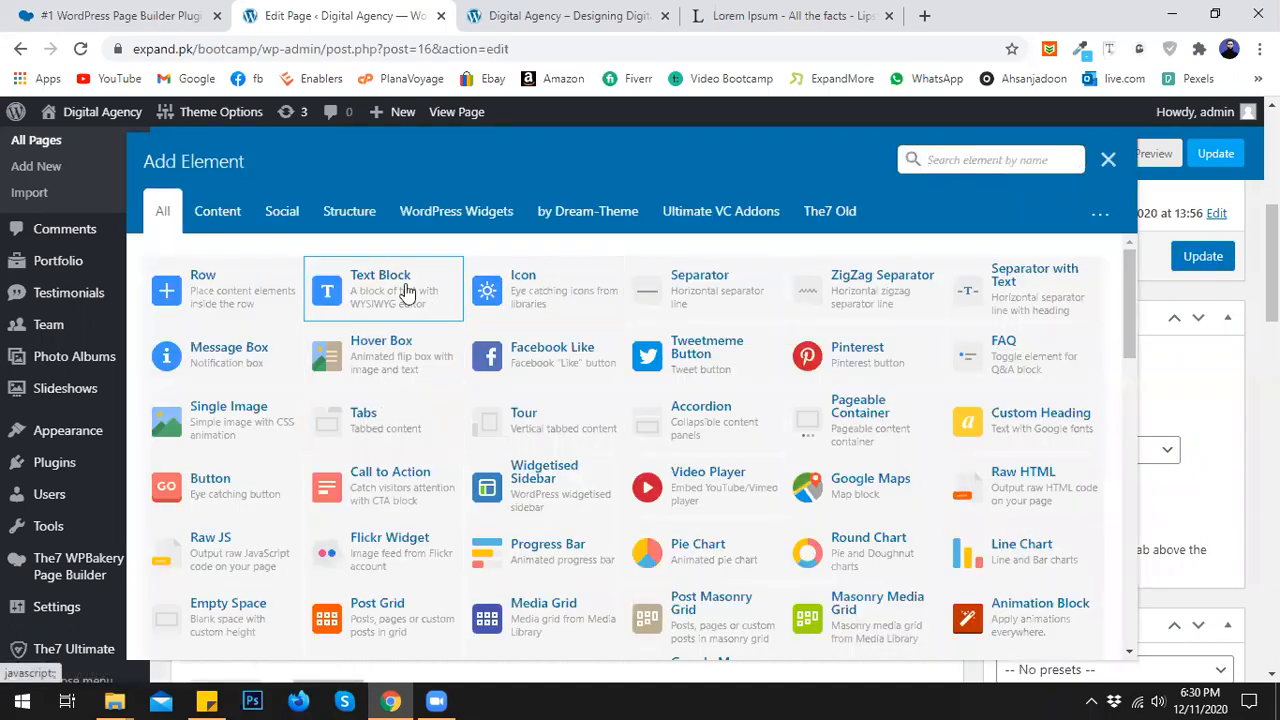
click(424, 316)
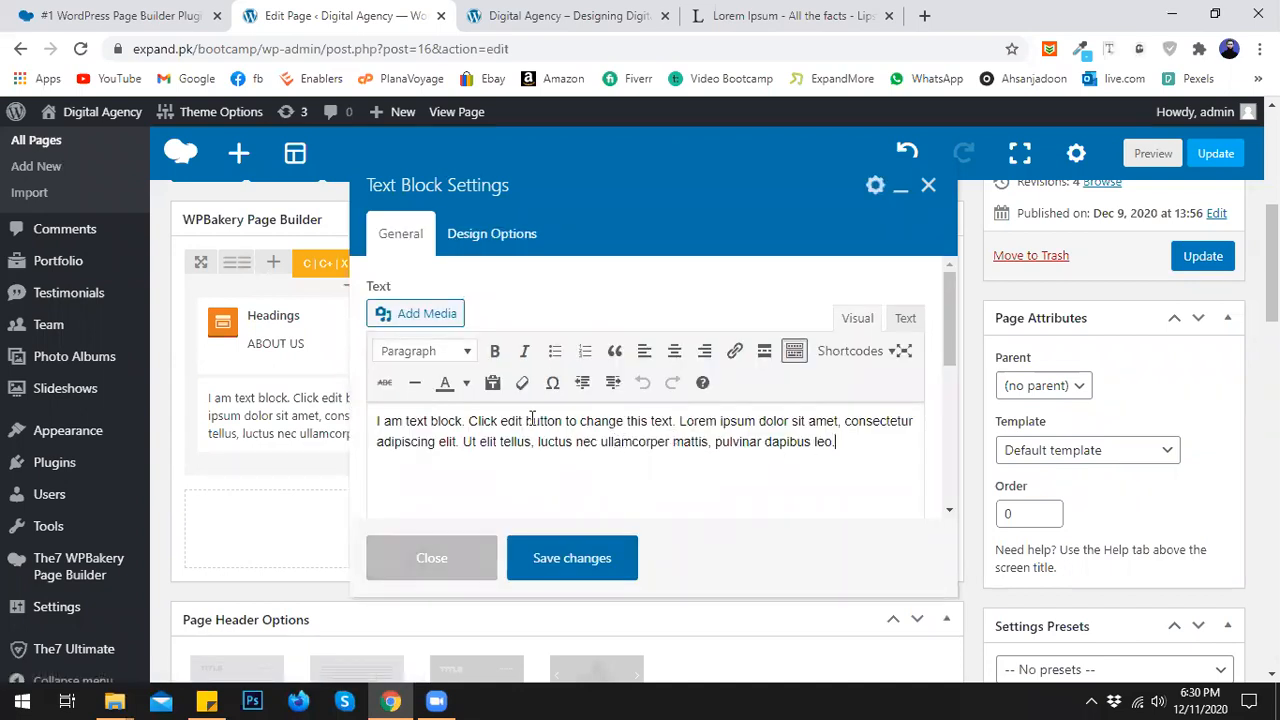
- Copy the selected "Quisque porttitor" paragraph from lipsum.com and paste it as plain text over the Text Block's default text
click(760, 15)
right_click(424, 366)
click(457, 378)
click(373, 15)
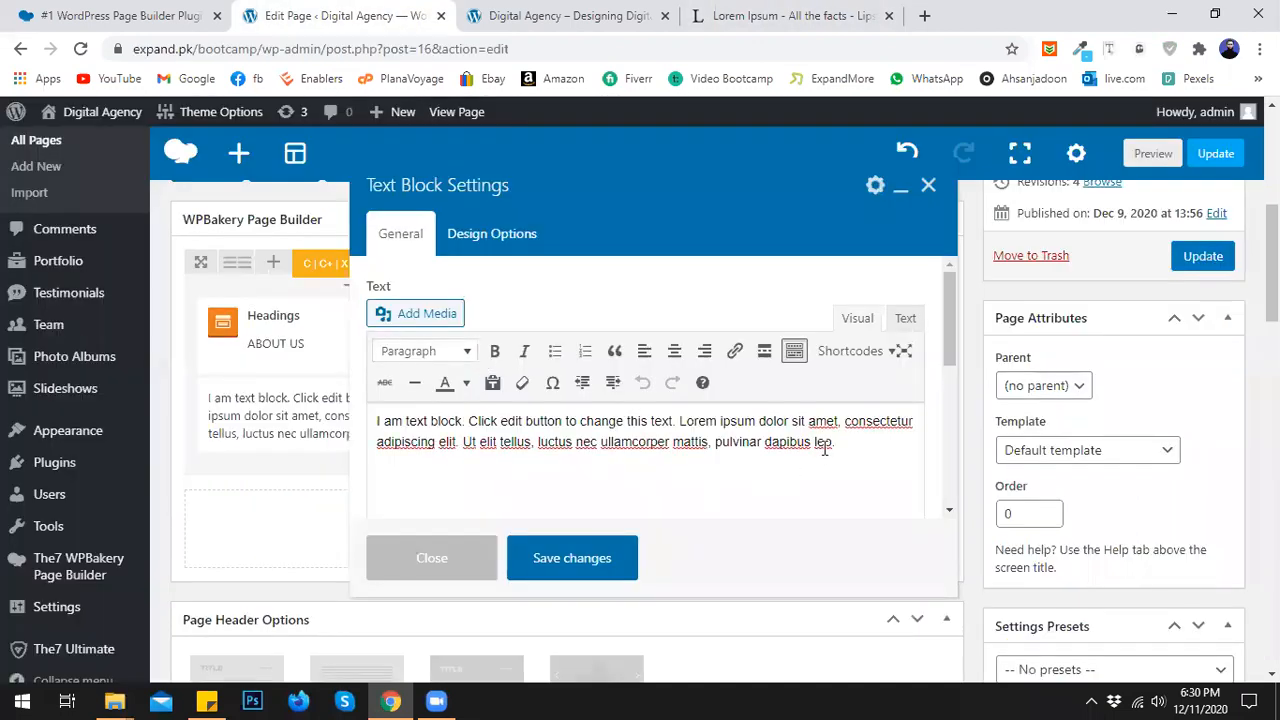
drag(838, 443, 378, 422)
right_click(390, 435)
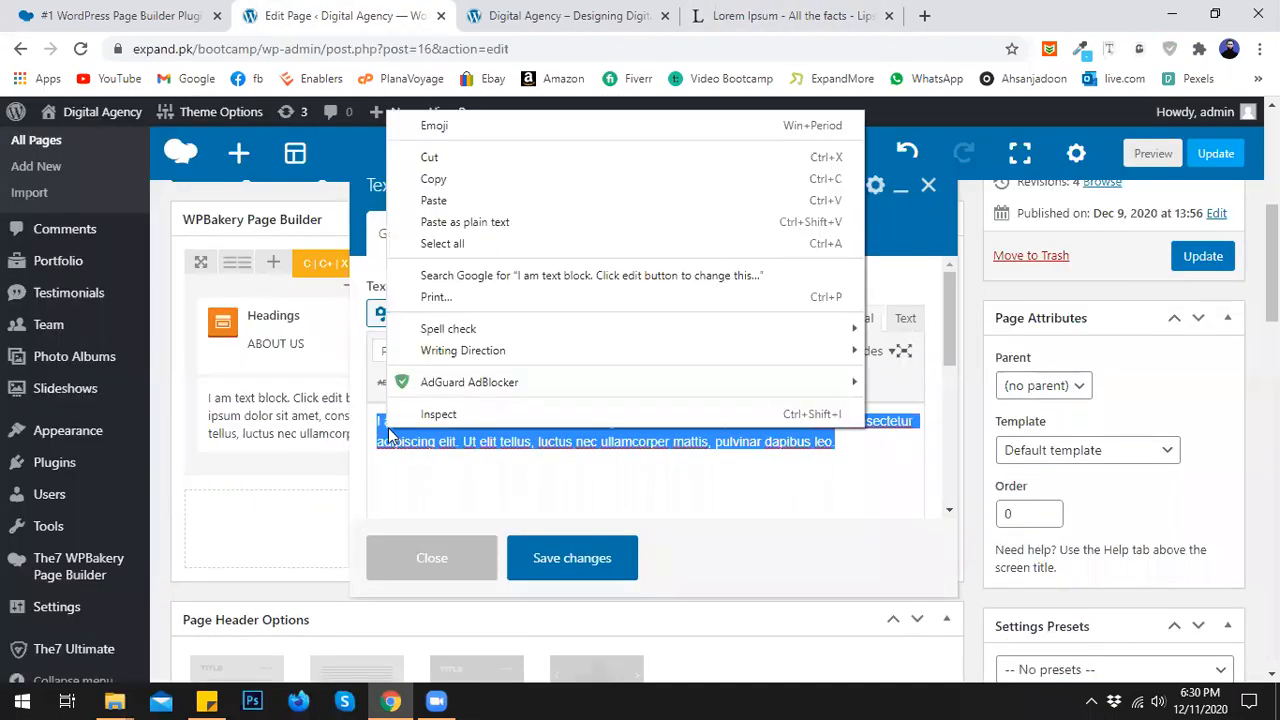
click(465, 222)
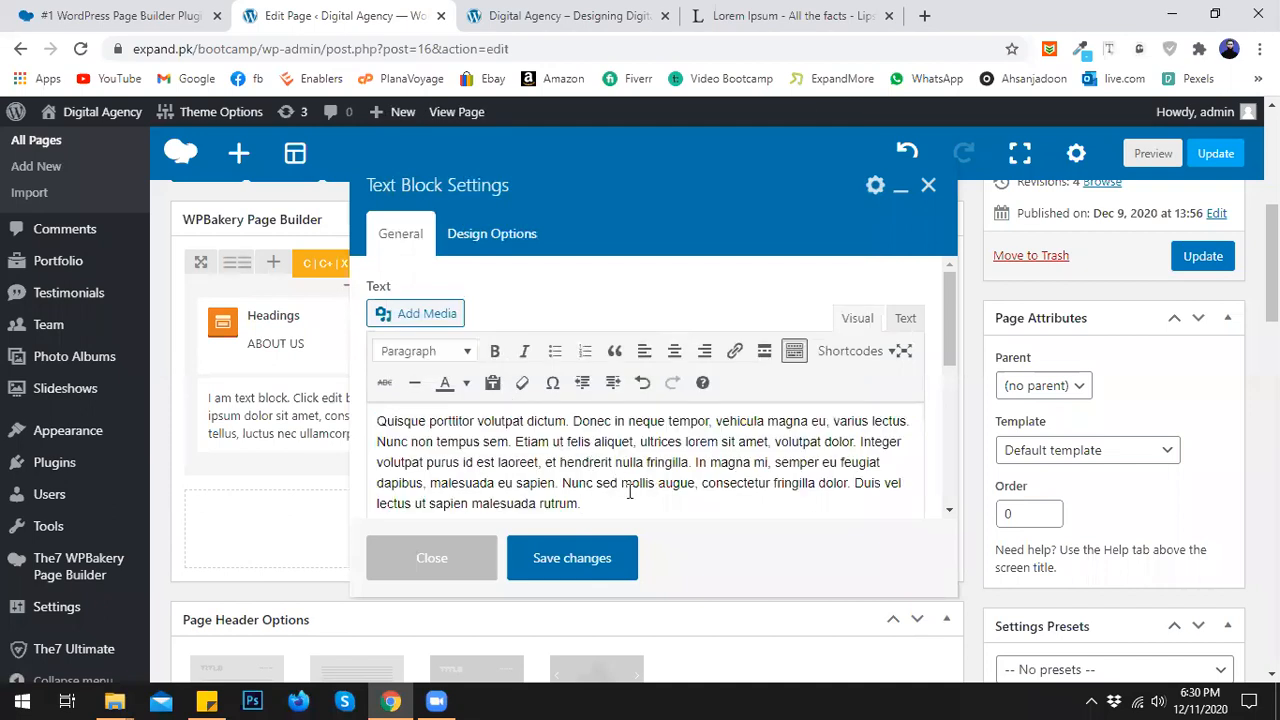
- Try left, centre and right alignment on the pasted paragraph, ending with the alignment formatting removed
drag(613, 499, 374, 412)
click(645, 352)
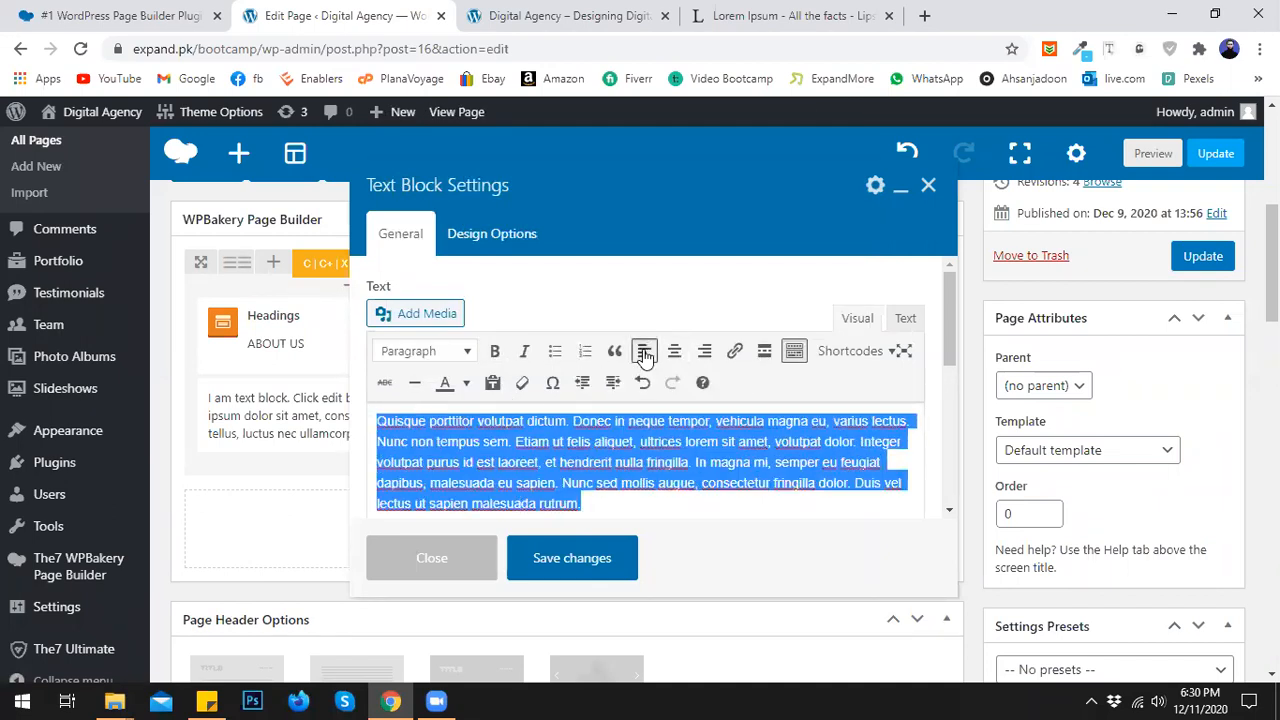
click(675, 355)
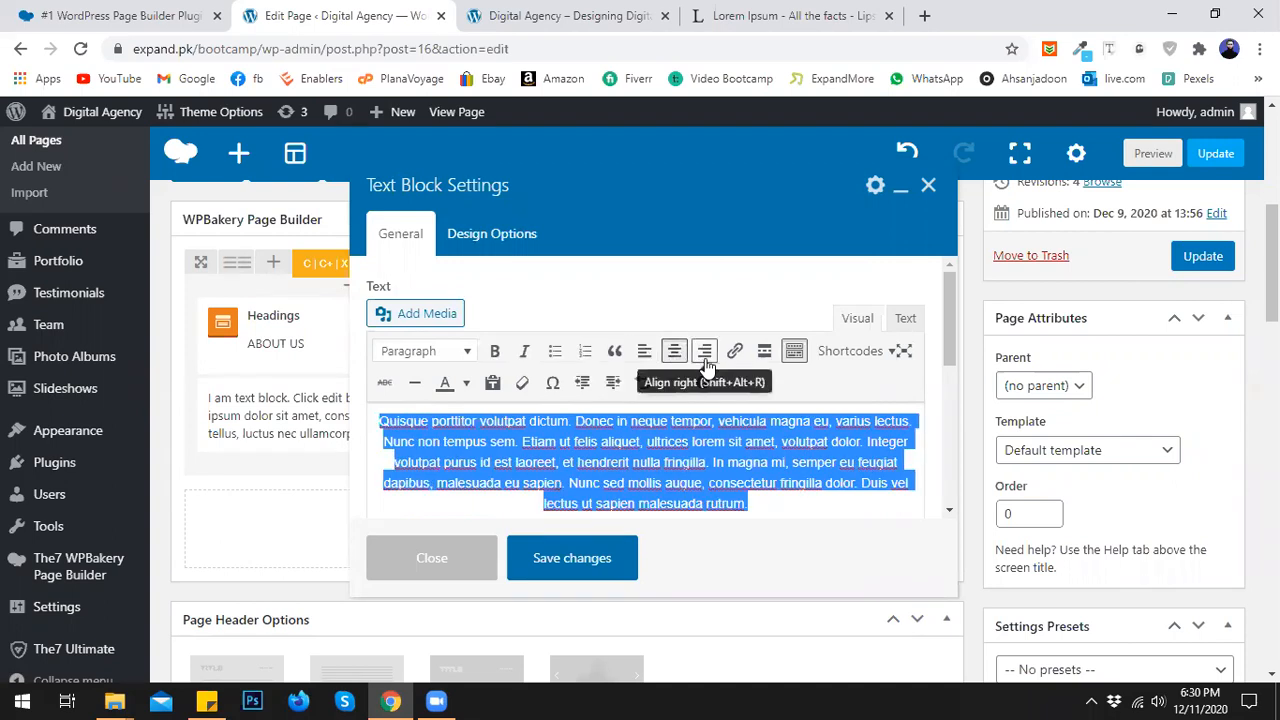
click(704, 355)
click(674, 353)
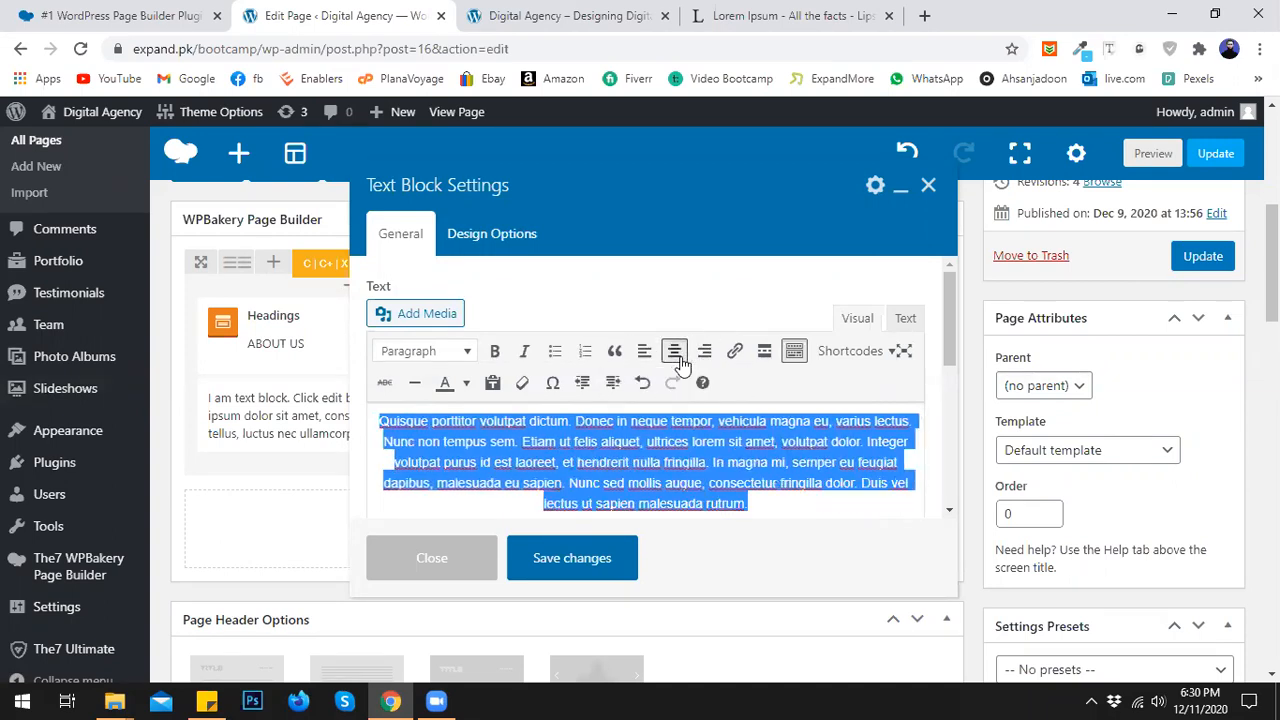
click(643, 353)
click(646, 505)
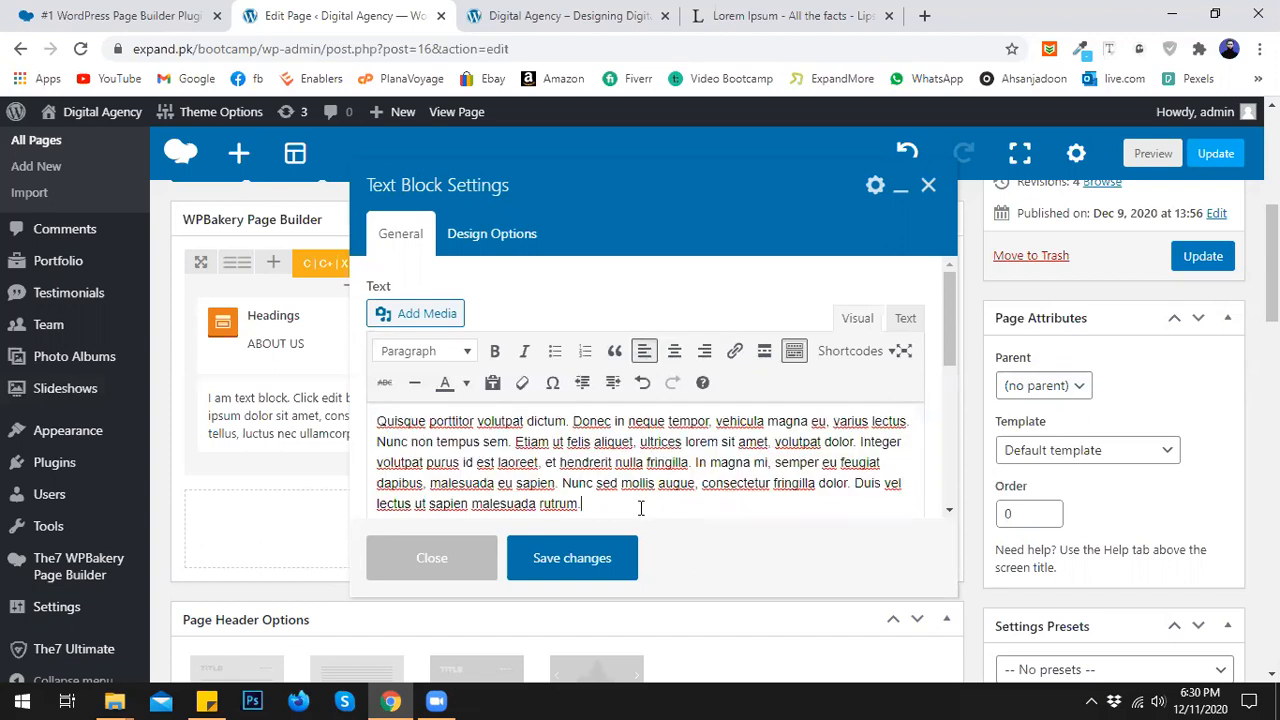
click(644, 351)
- Check the paragraph's HTML code, left-align the whole paragraph in the visual editor and reopen its HTML code
click(904, 320)
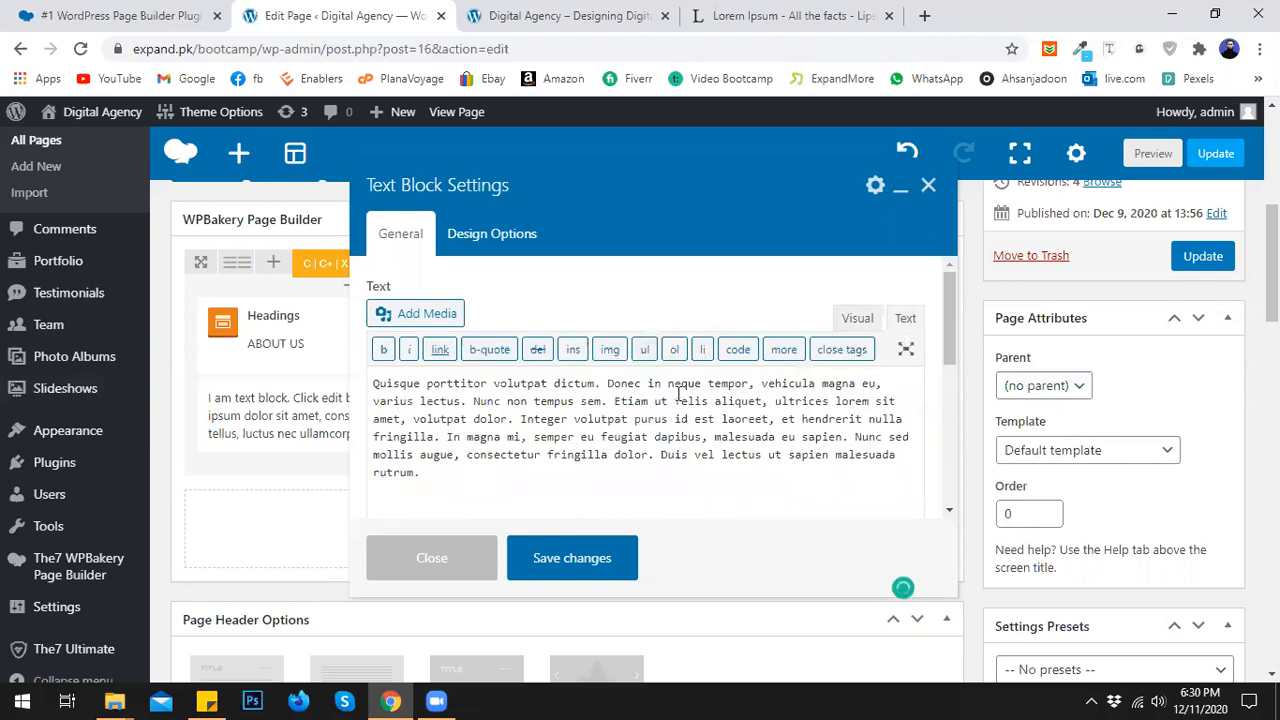
click(852, 320)
drag(582, 503, 376, 418)
click(647, 350)
click(906, 315)
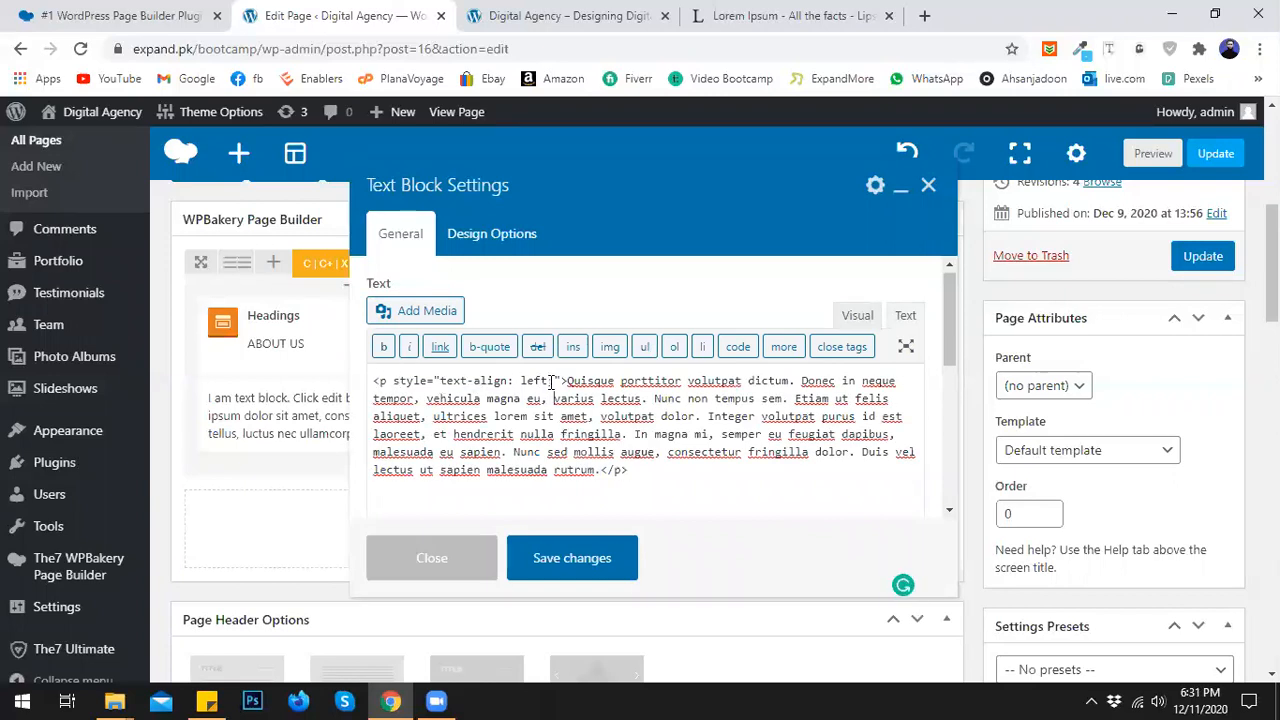
- Replace left with justify in the paragraph's text-align style and return to the visual editor
key(BackSpace)
key(BackSpace)
key(BackSpace)
key(BackSpace)
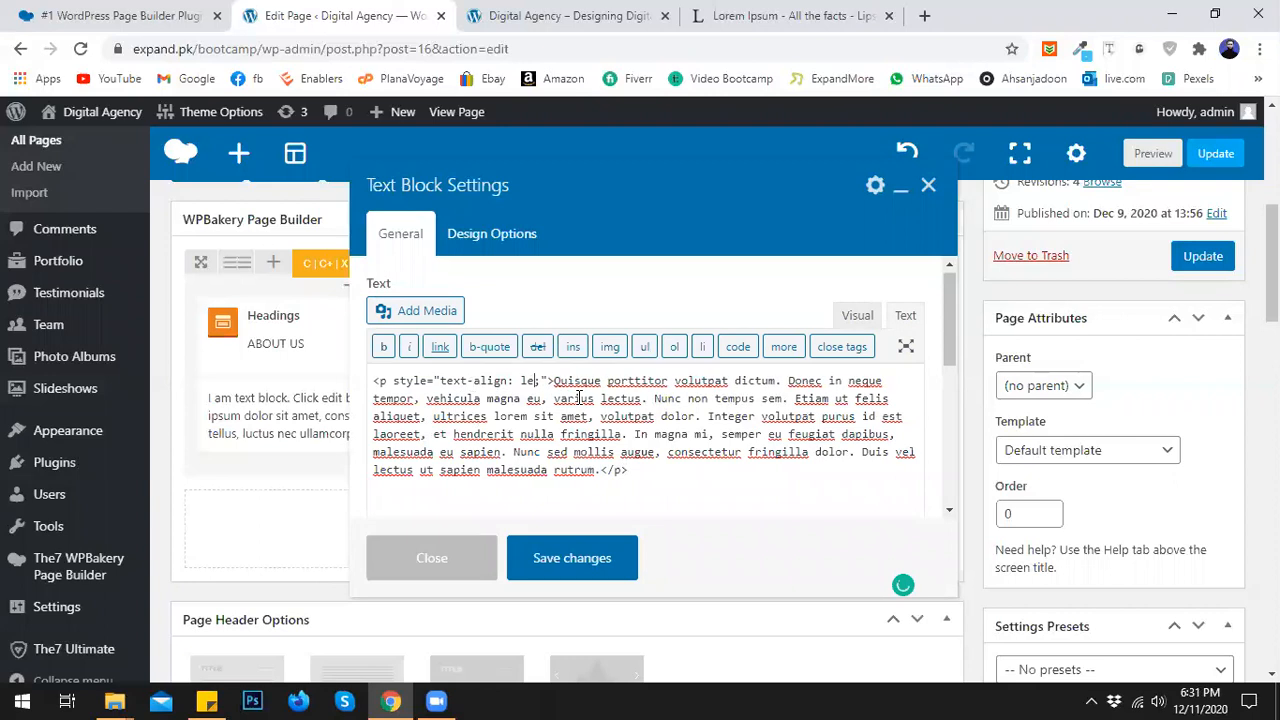
text(justify)
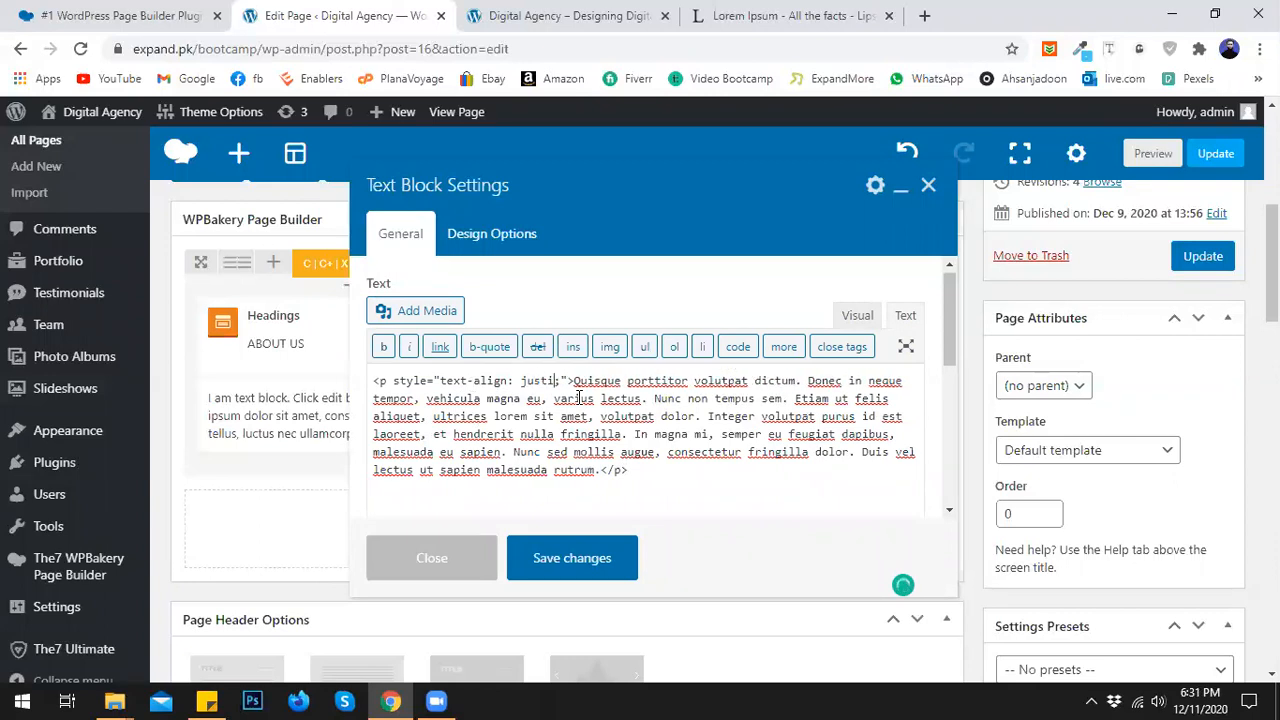
click(857, 315)
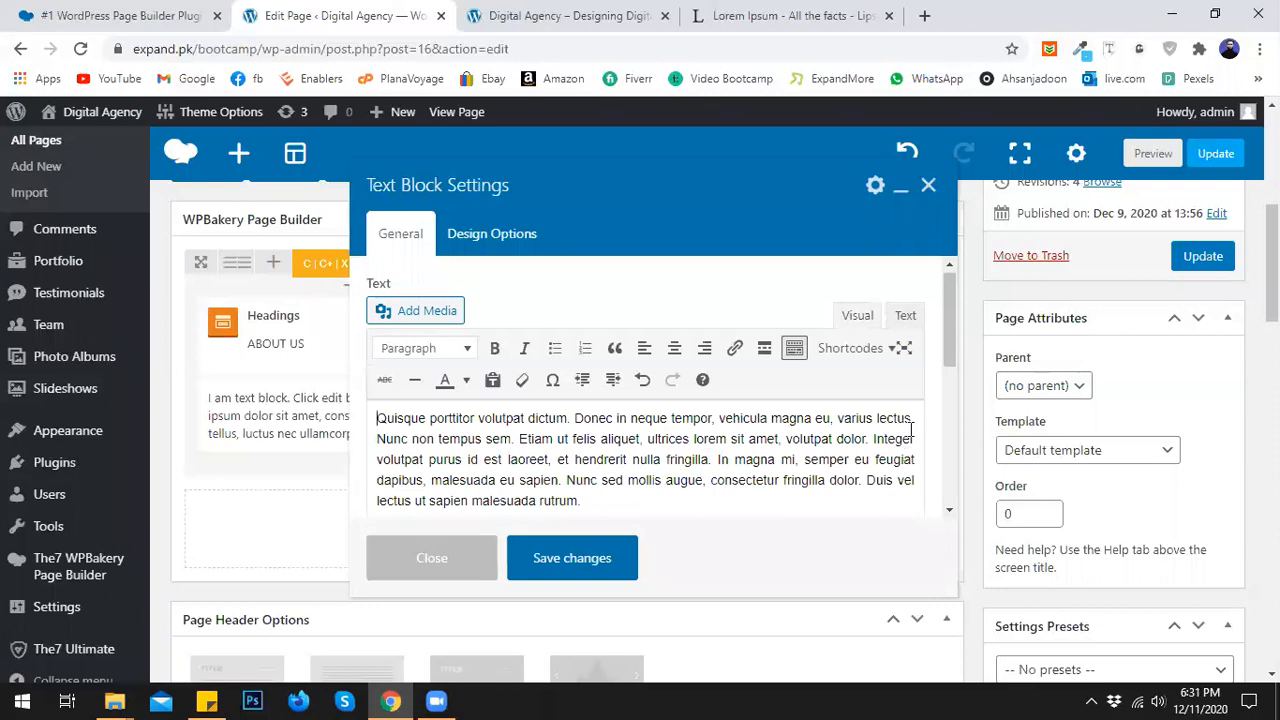
- Switch the paragraph to left alignment and back to justified, and save the Text Block changes
click(644, 348)
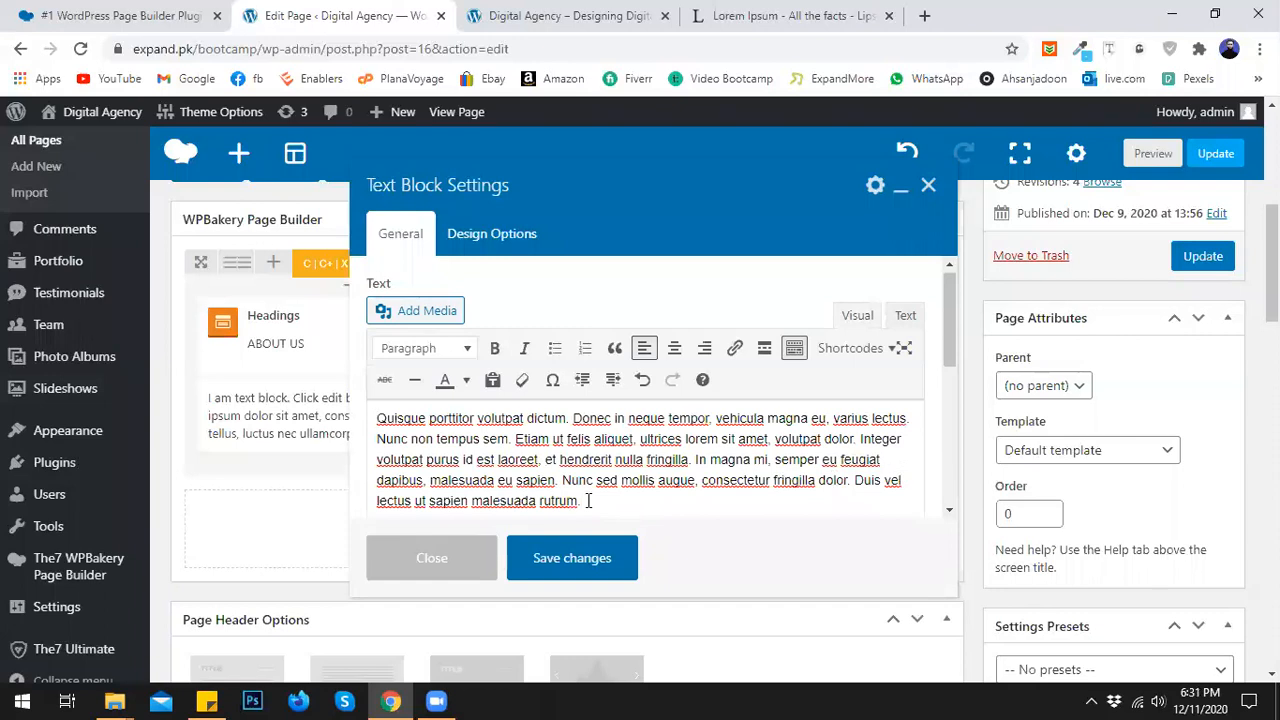
key(alt+shift+j)
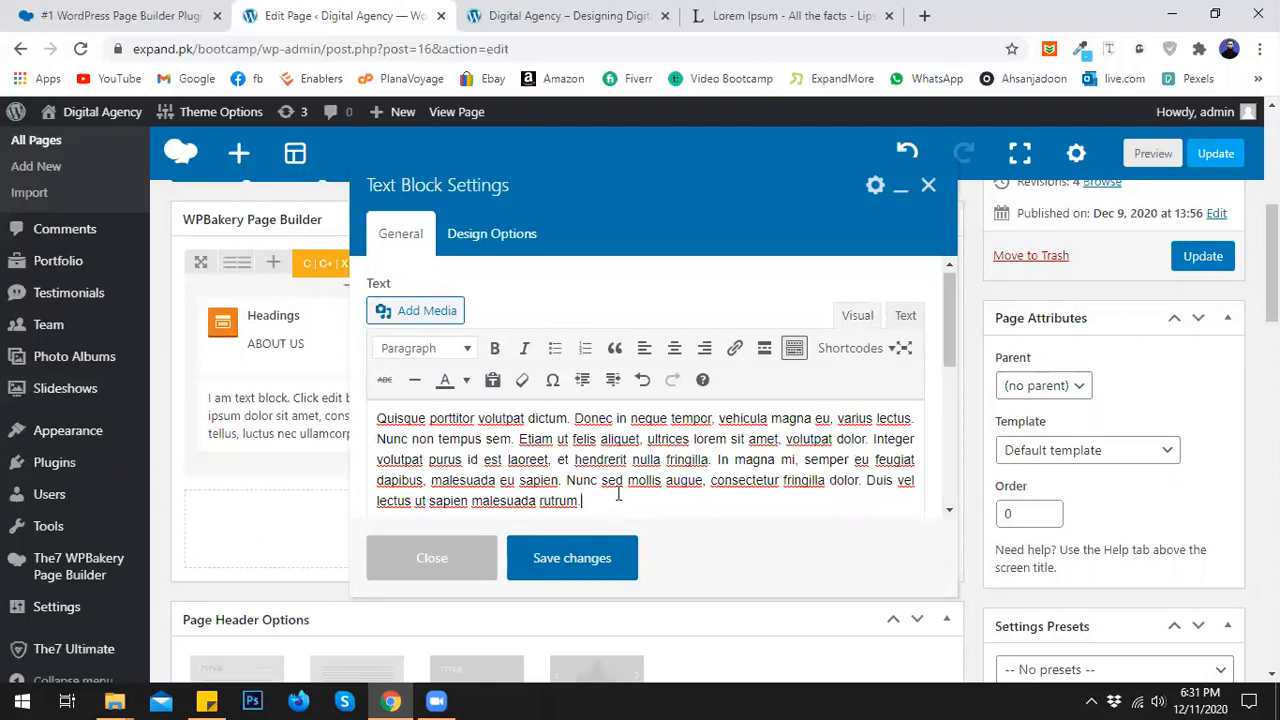
click(585, 555)
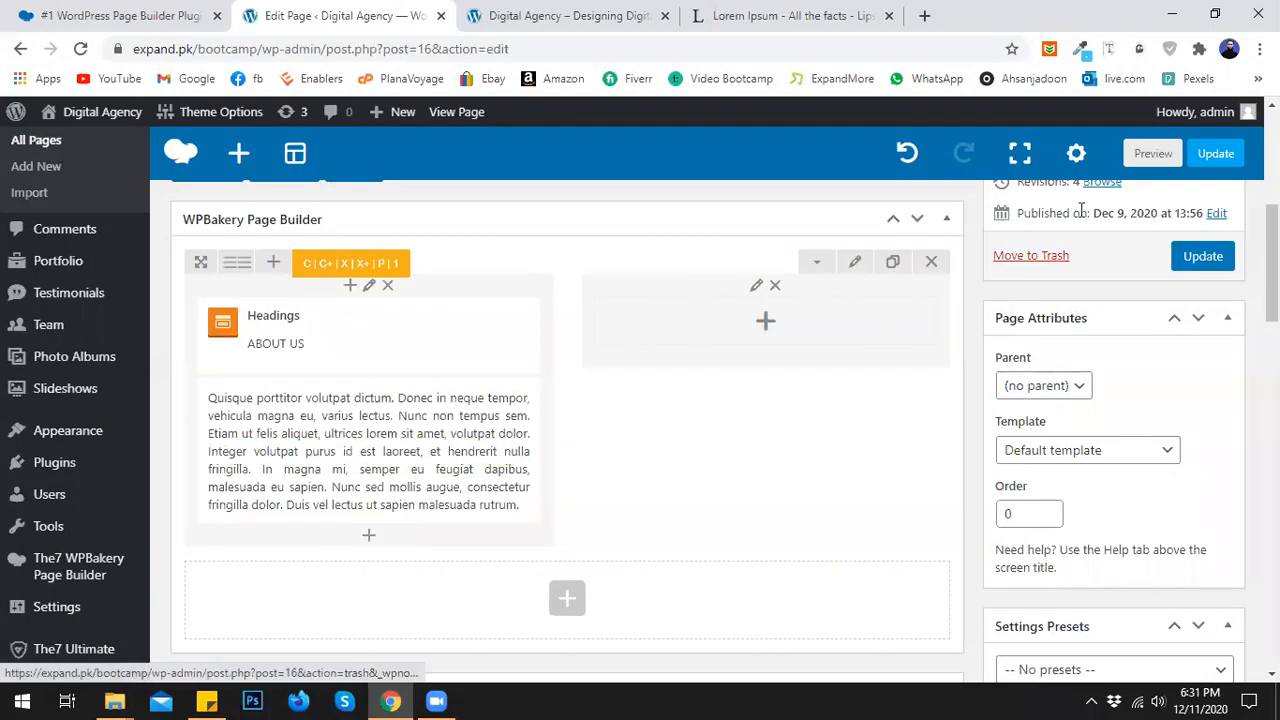
- Preview the updated Home page, moving the Lorem Ipsum tab to the front of the browser tabs
click(1153, 153)
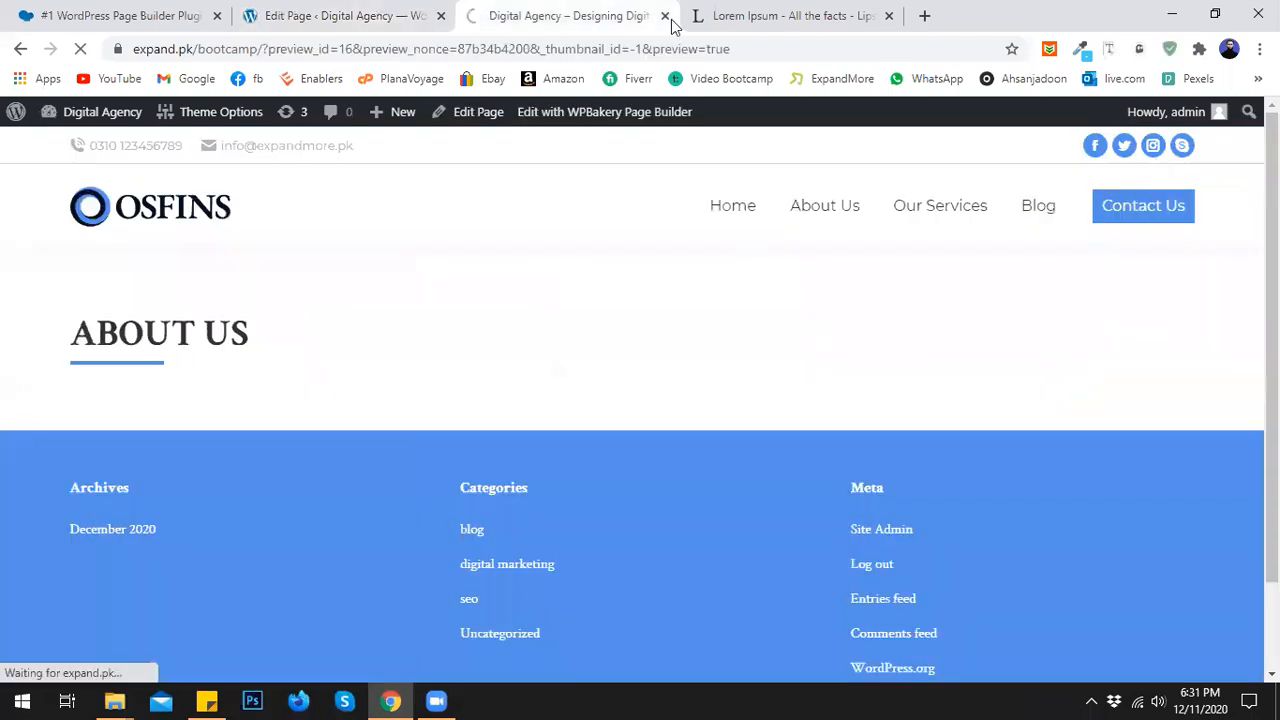
drag(740, 14, 95, 10)
click(565, 15)
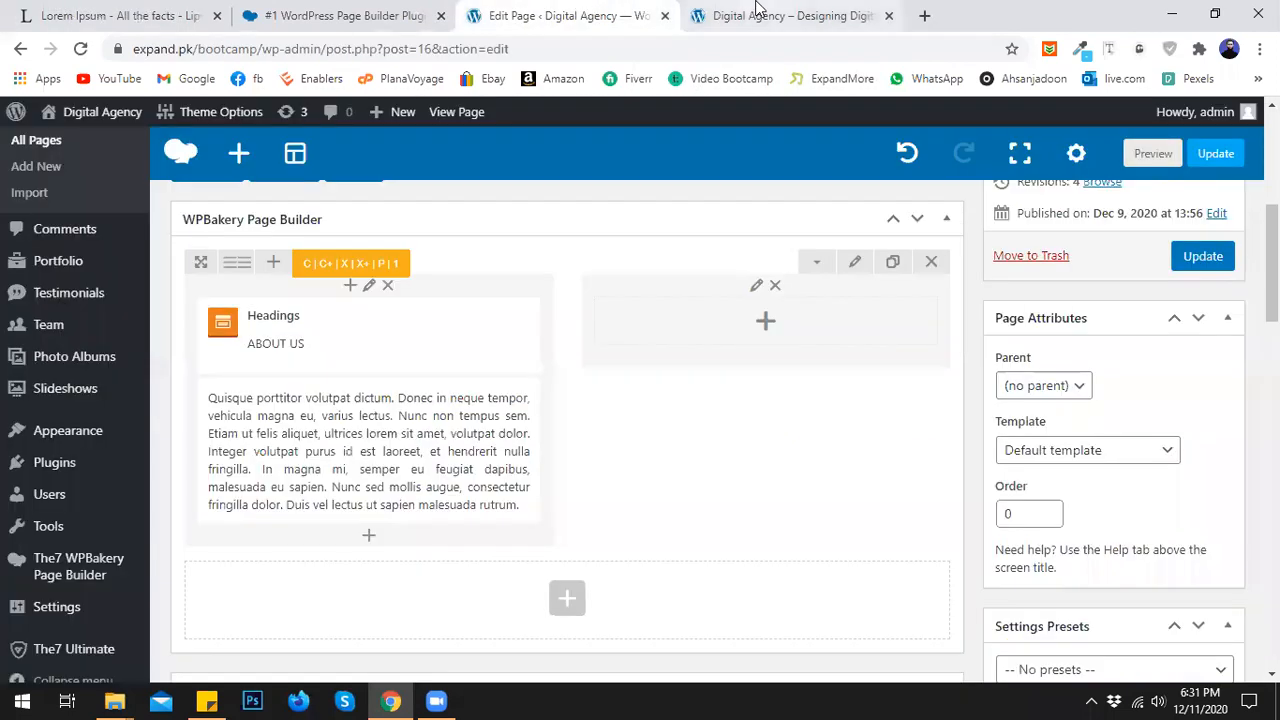
click(785, 12)
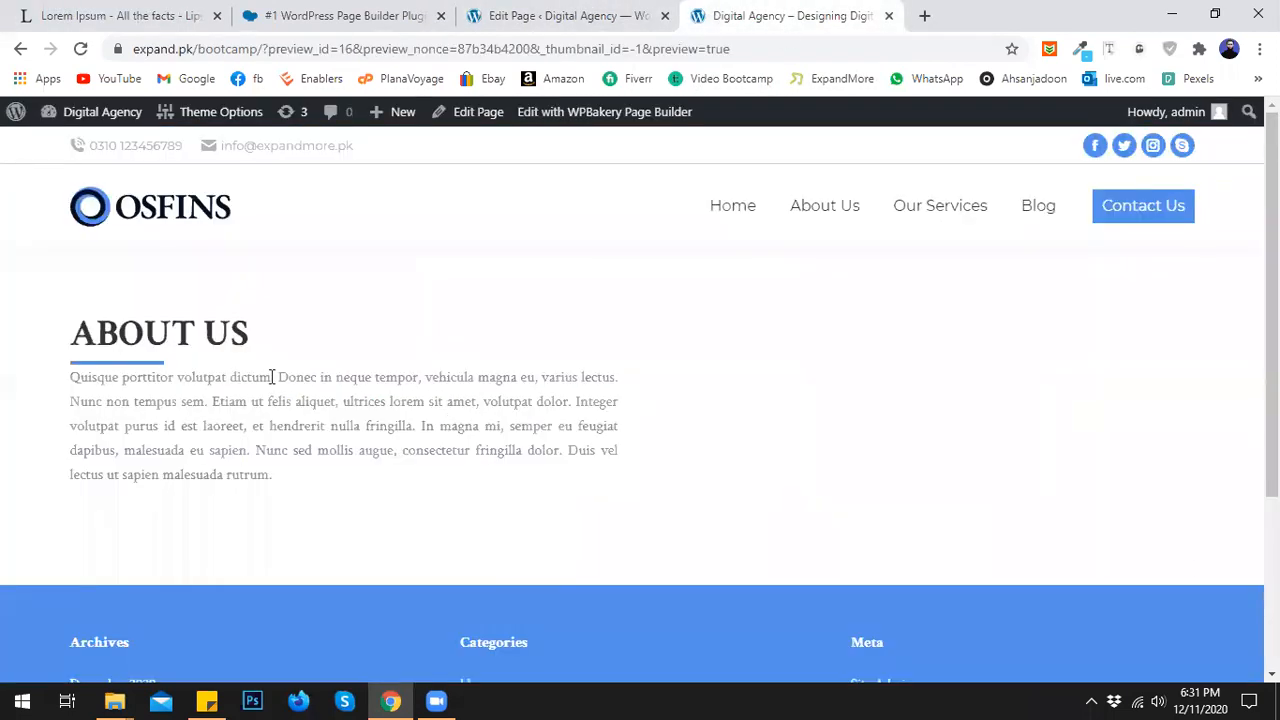
- Examine the spacing between the ABOUT US underline and the paragraph in the preview, and return to the page editor
drag(163, 369, 57, 366)
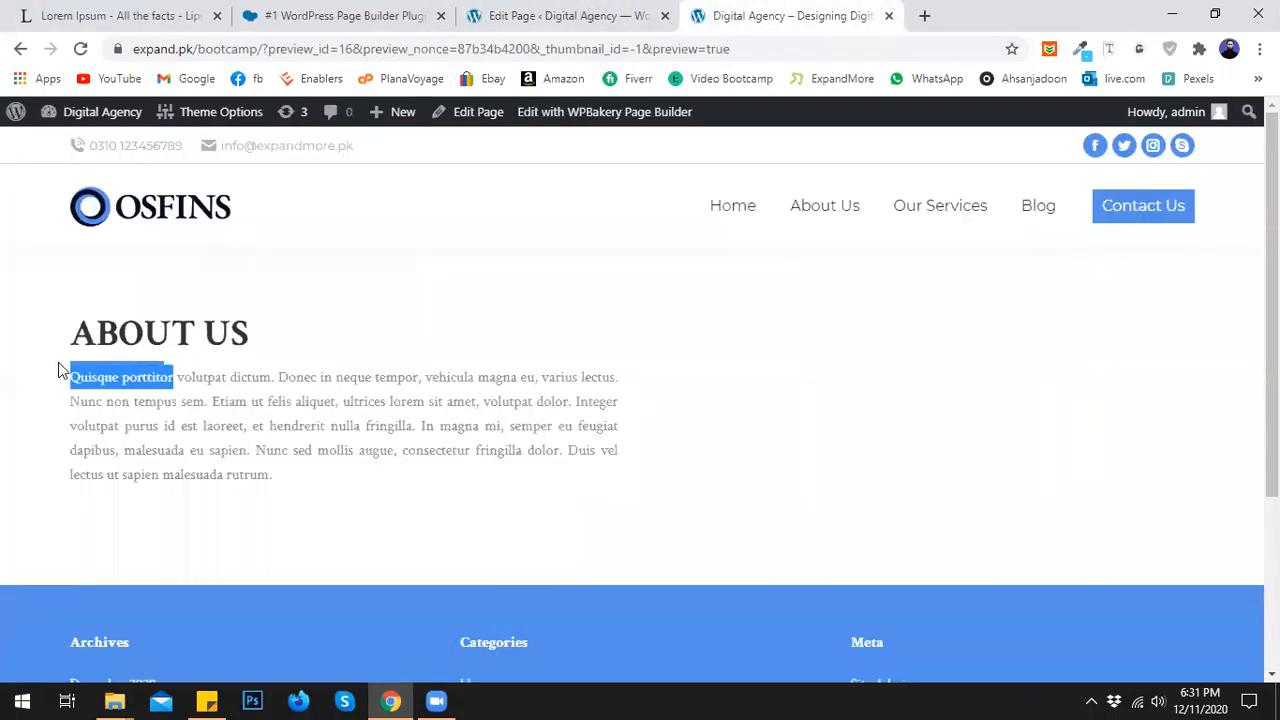
click(118, 372)
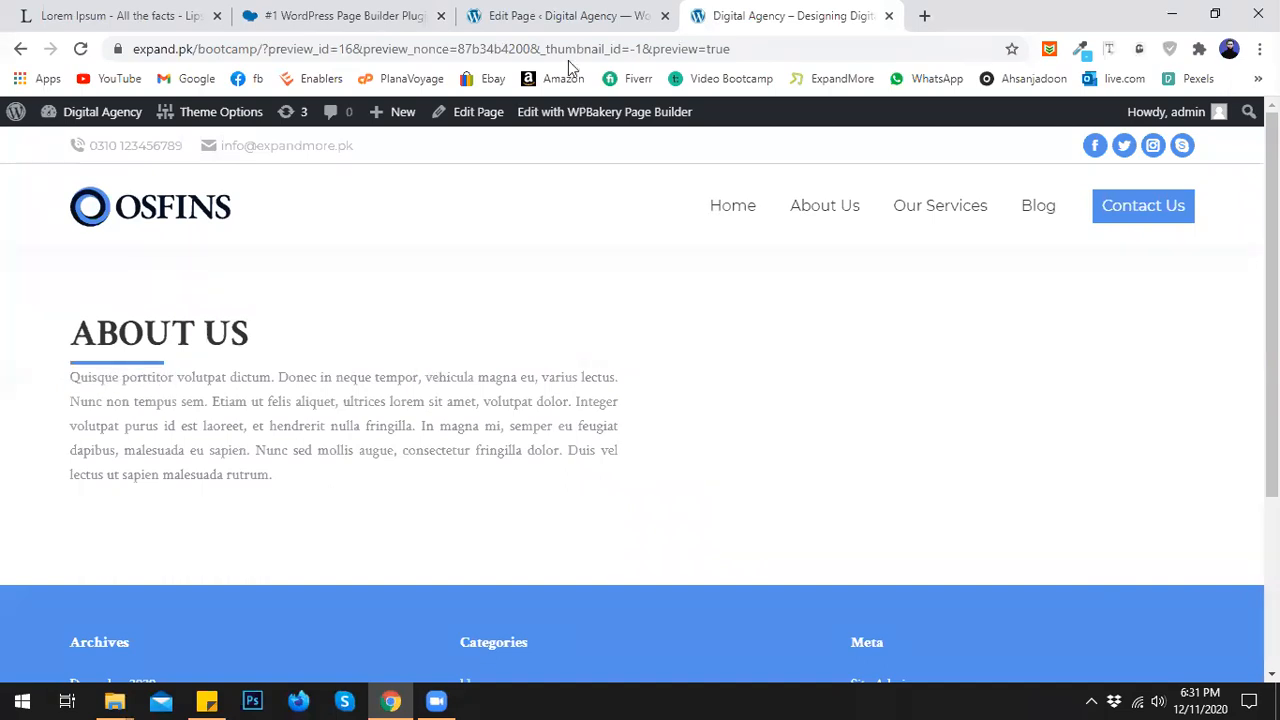
click(553, 12)
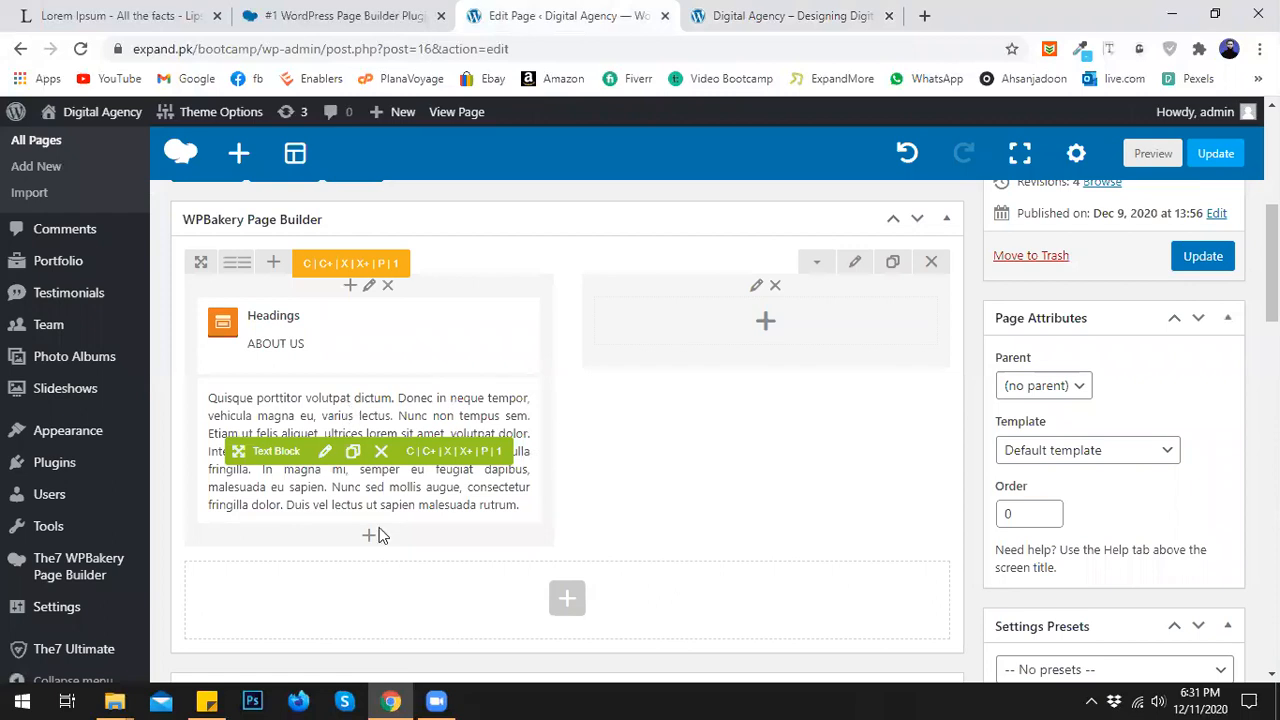
- Add an Empty Space element with a height of 25px to the first column and place it between the ABOUT US heading and the paragraph
click(765, 320)
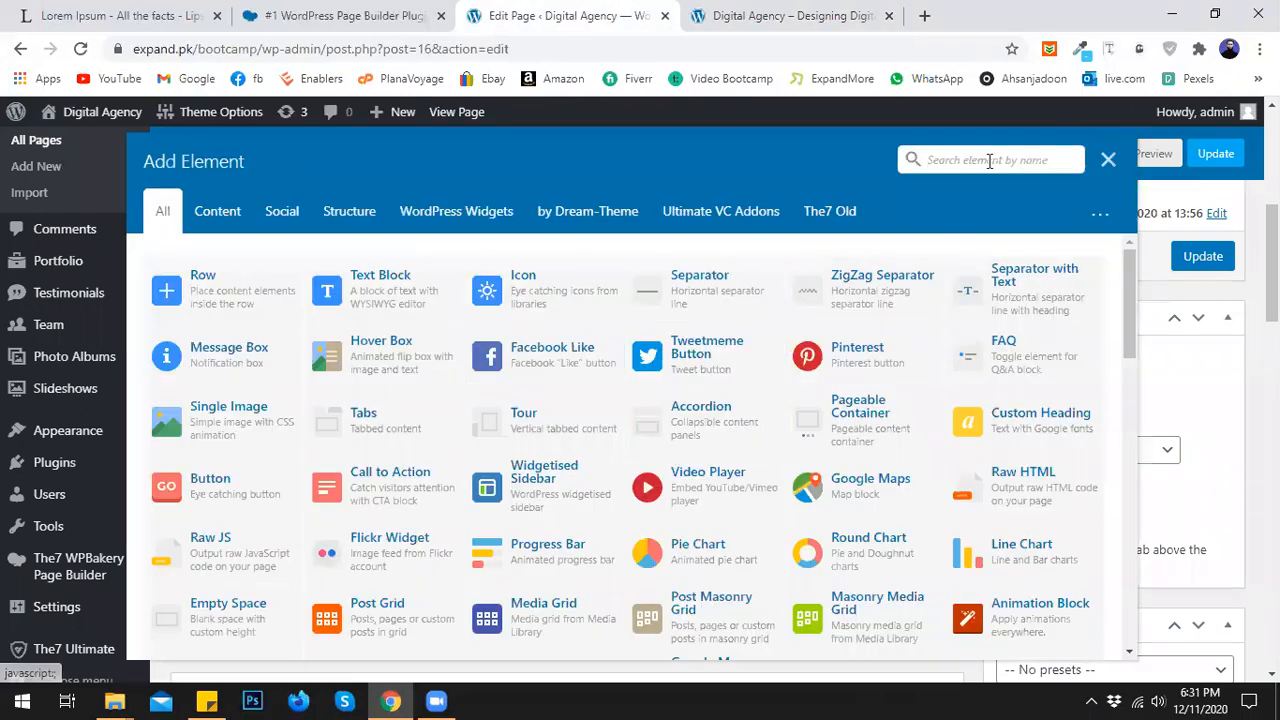
text(empty)
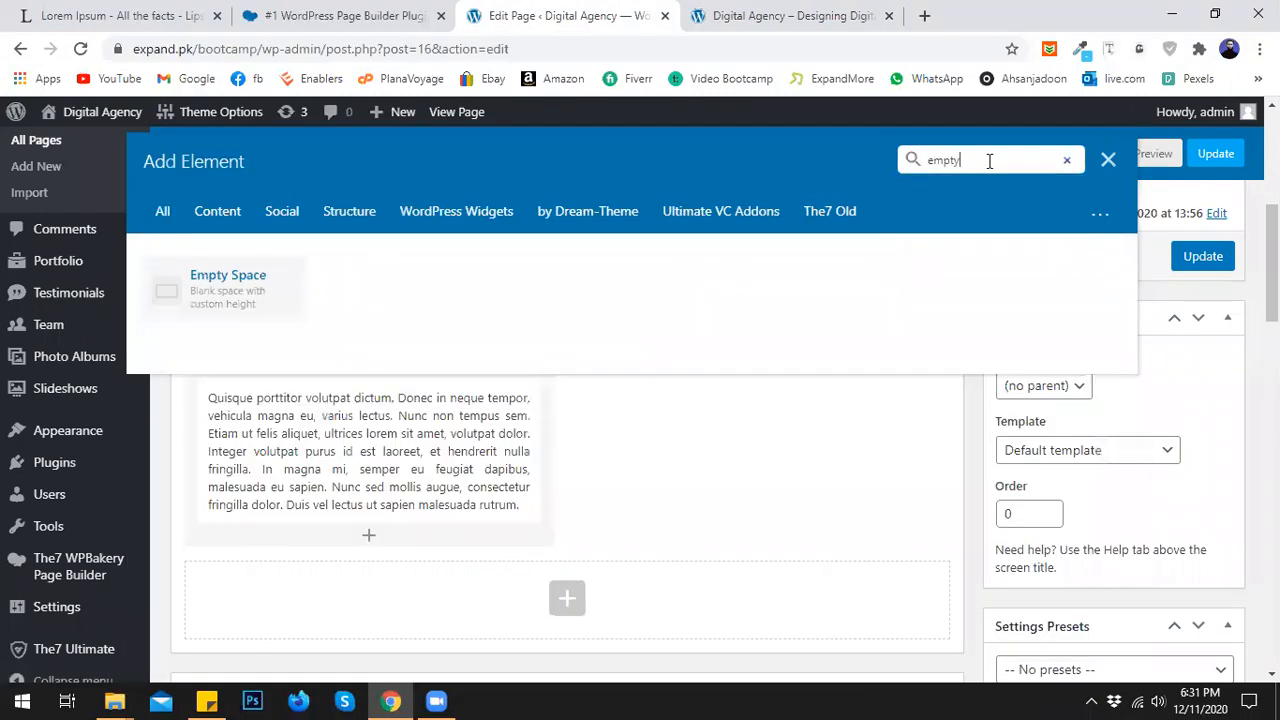
click(265, 300)
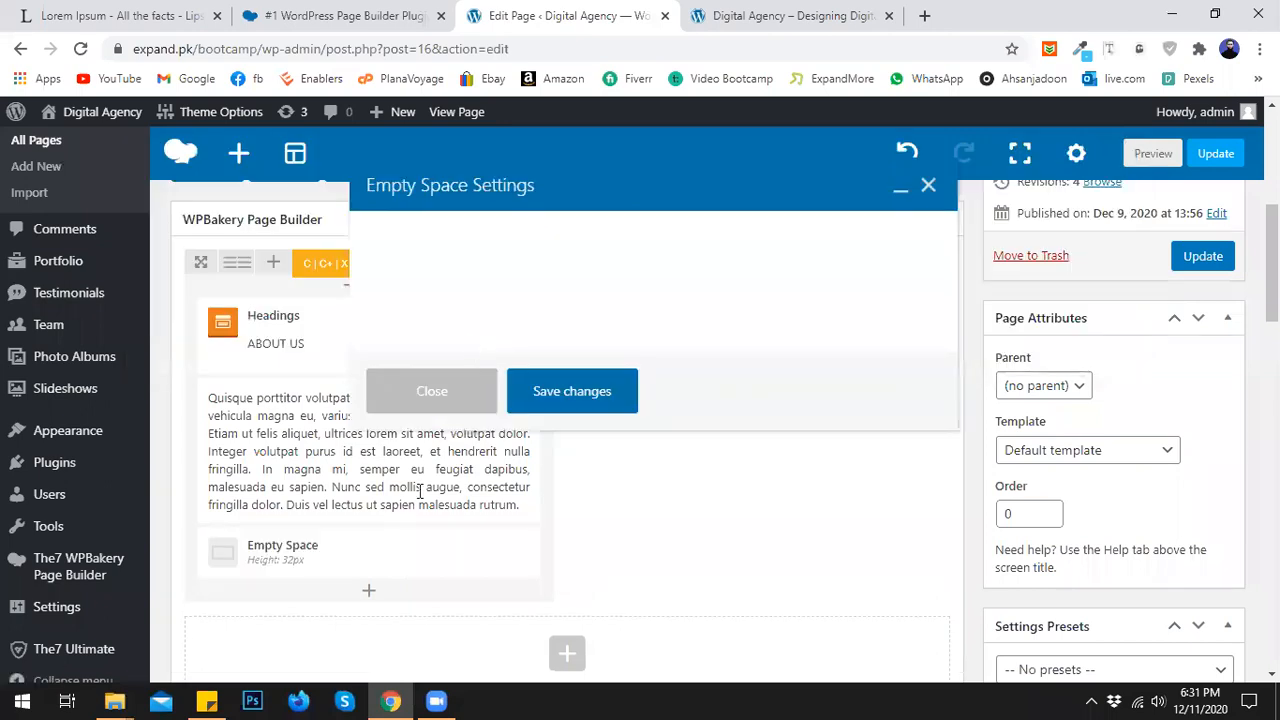
drag(389, 312, 374, 313)
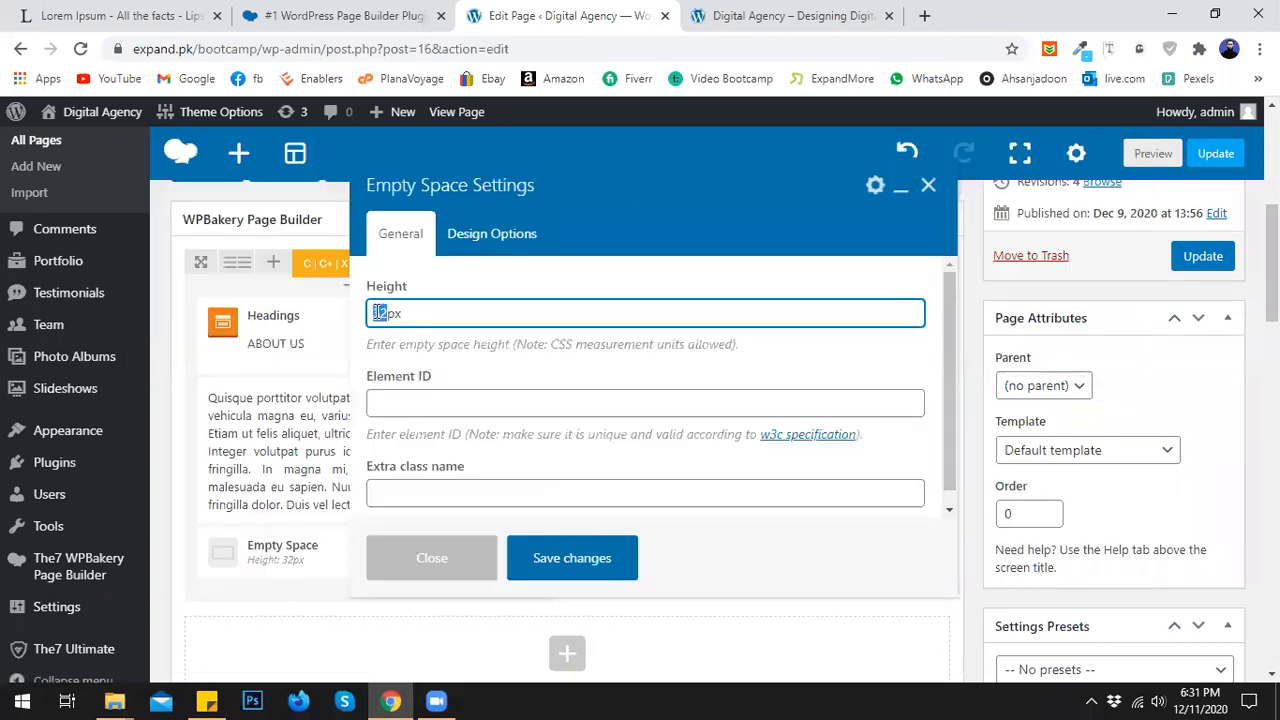
text(15)
click(424, 358)
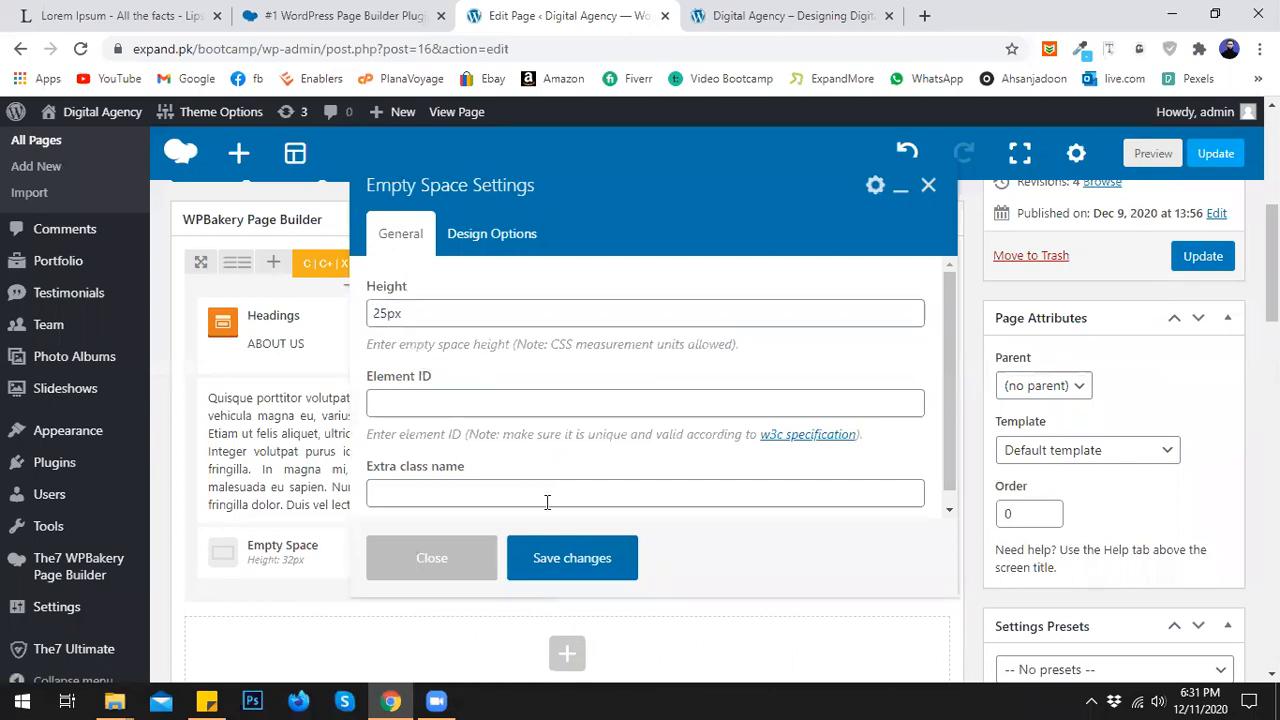
click(553, 562)
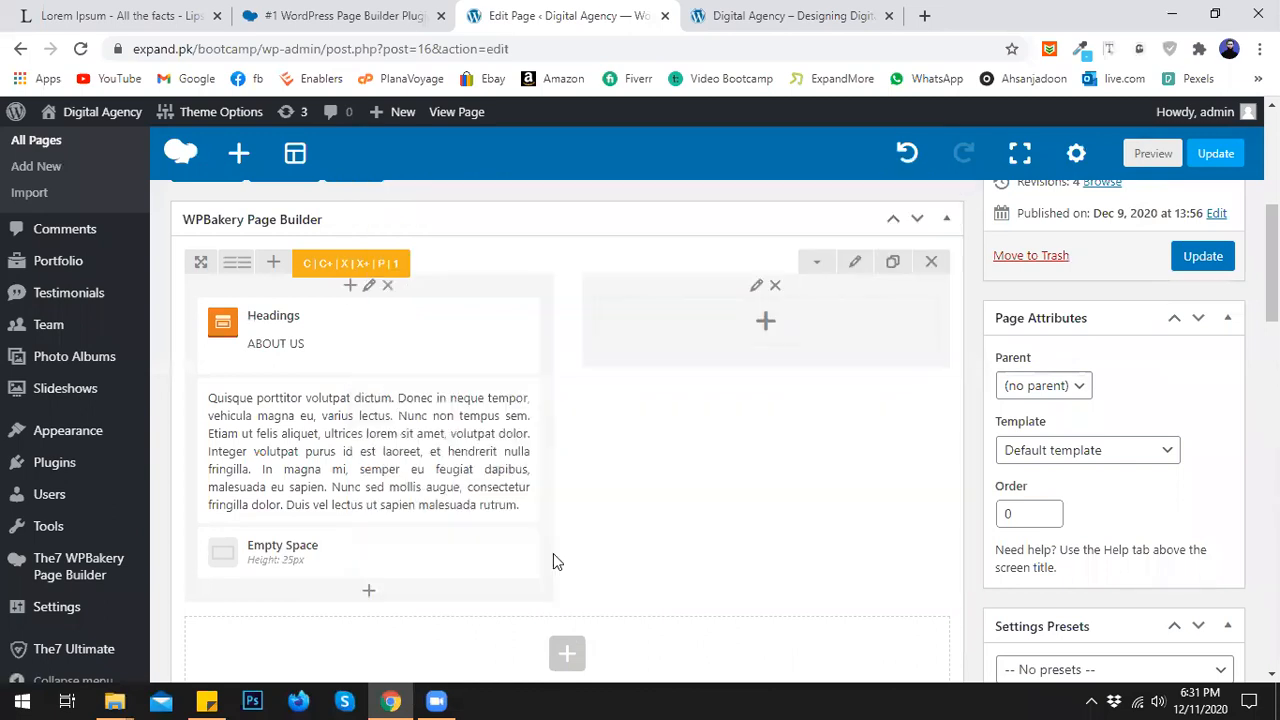
drag(271, 560, 276, 406)
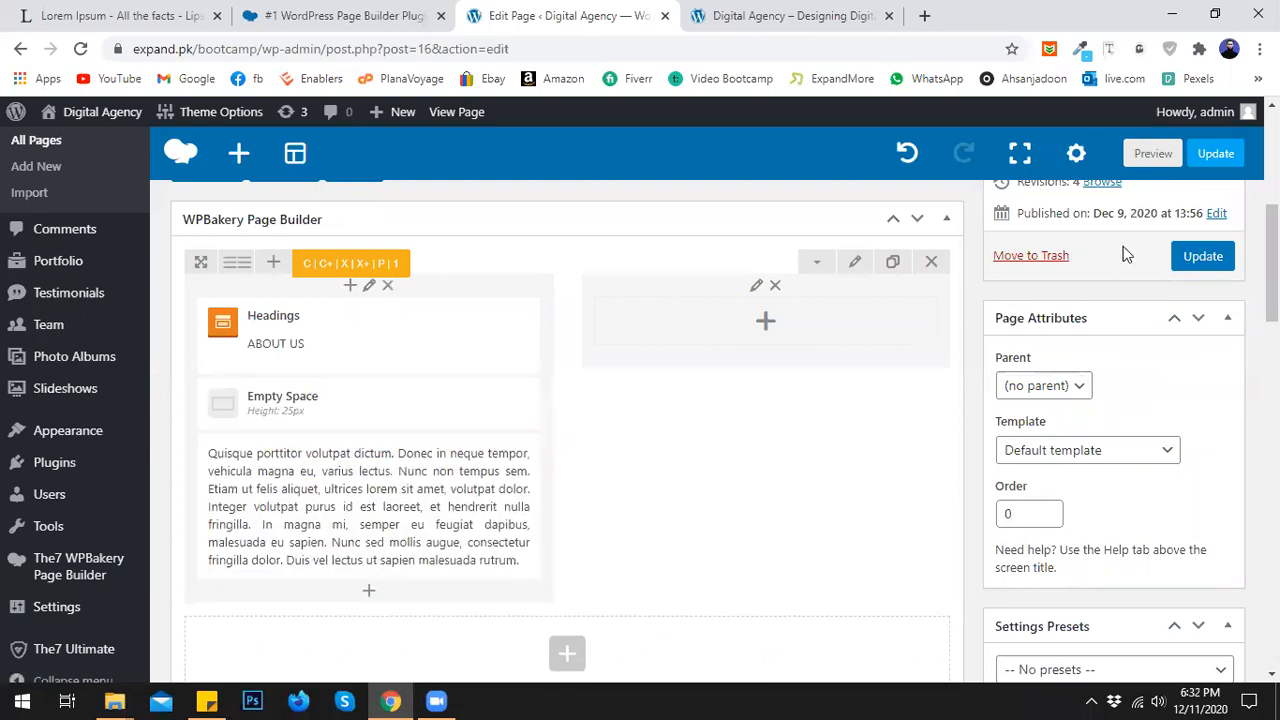
- Preview the spacing on the page, and delete the Empty Space element from the first column
click(1150, 155)
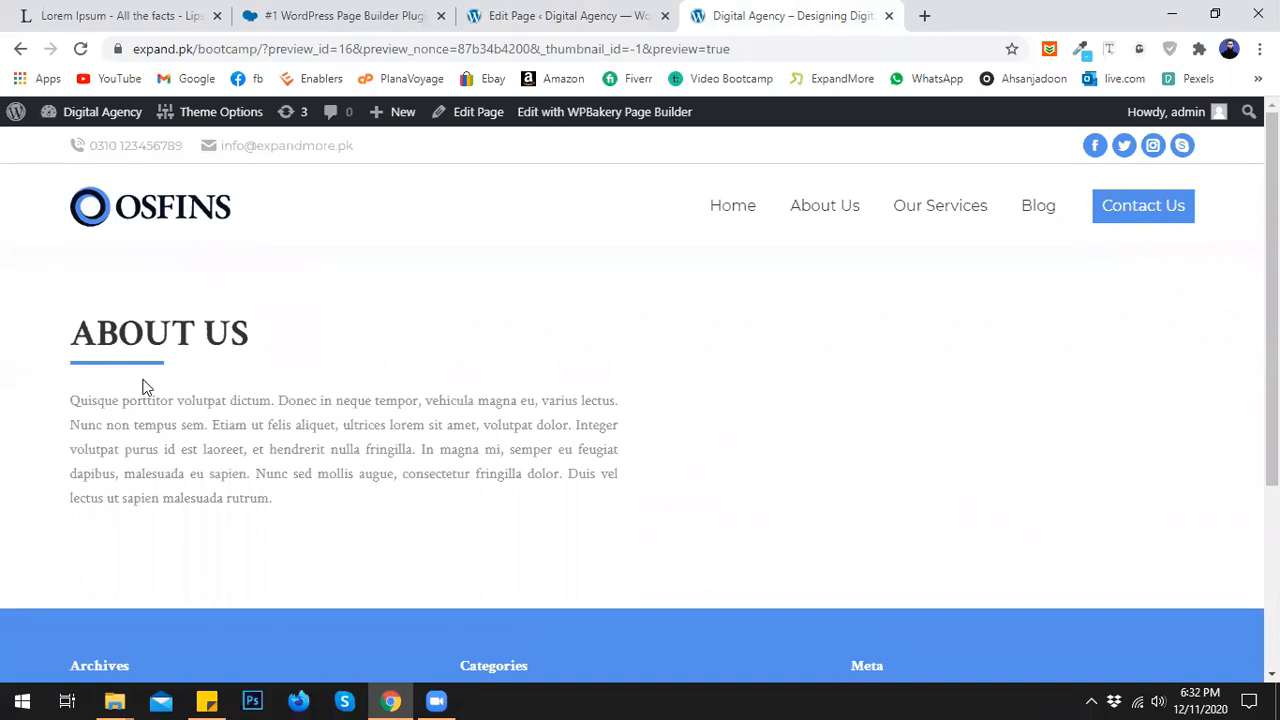
click(545, 15)
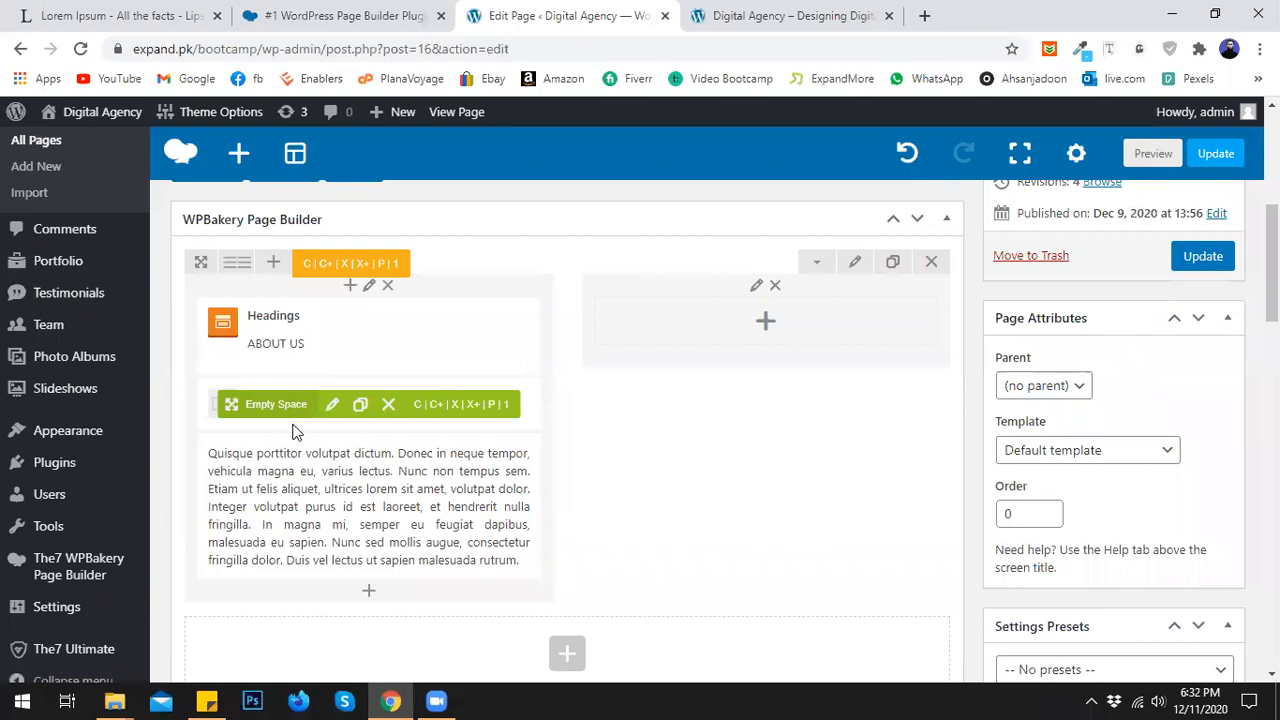
click(388, 404)
- Open the ABOUT US heading's settings and review its separator options against the page preview
click(324, 338)
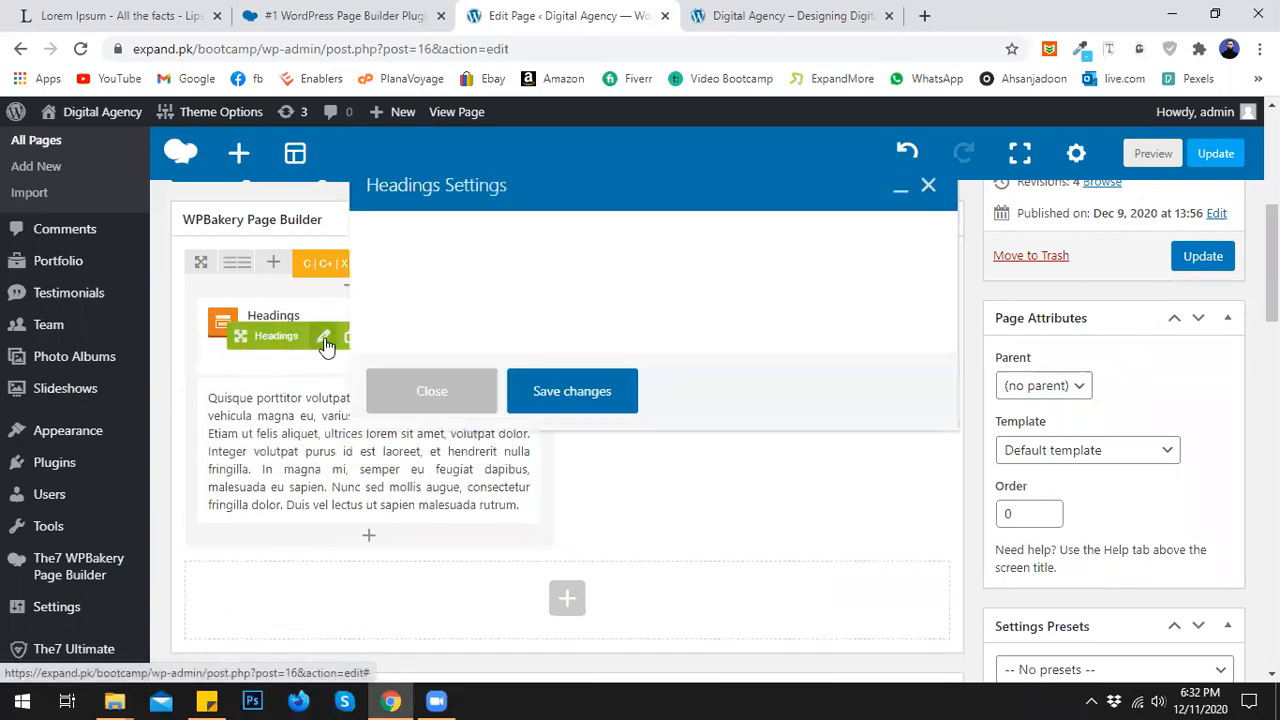
scroll(520, 380, down, 3)
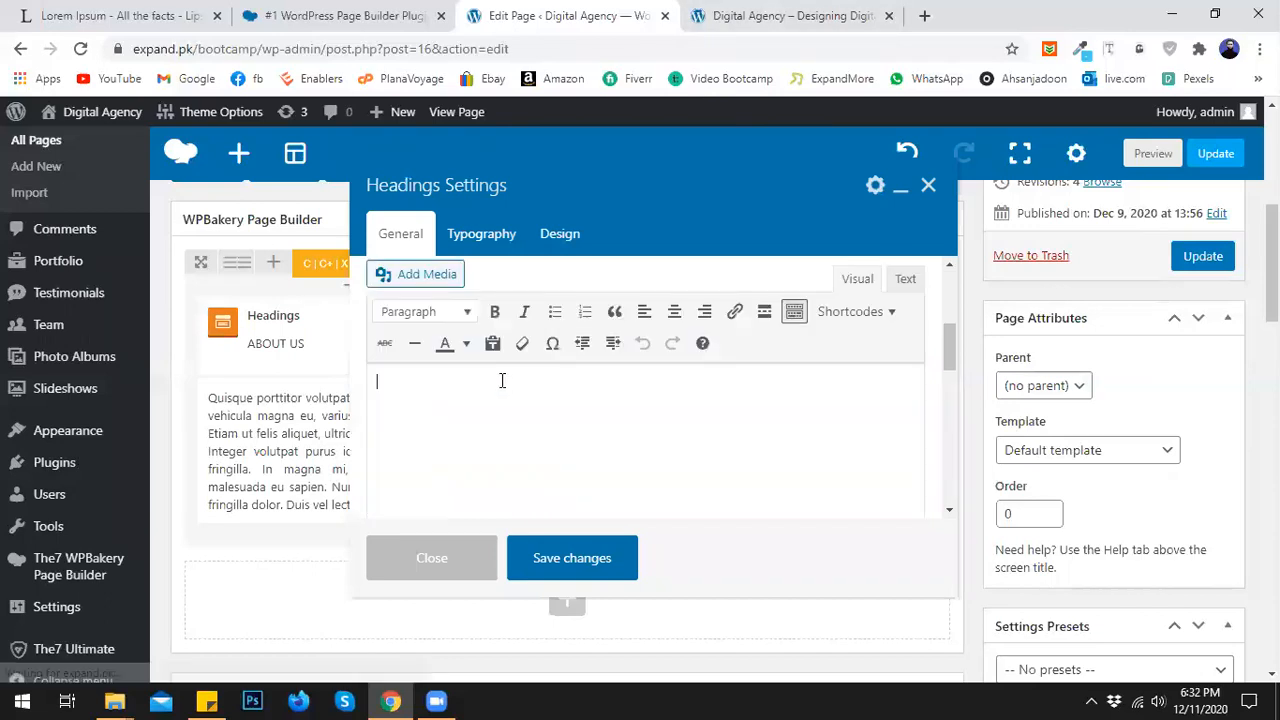
scroll(522, 414, down, 5)
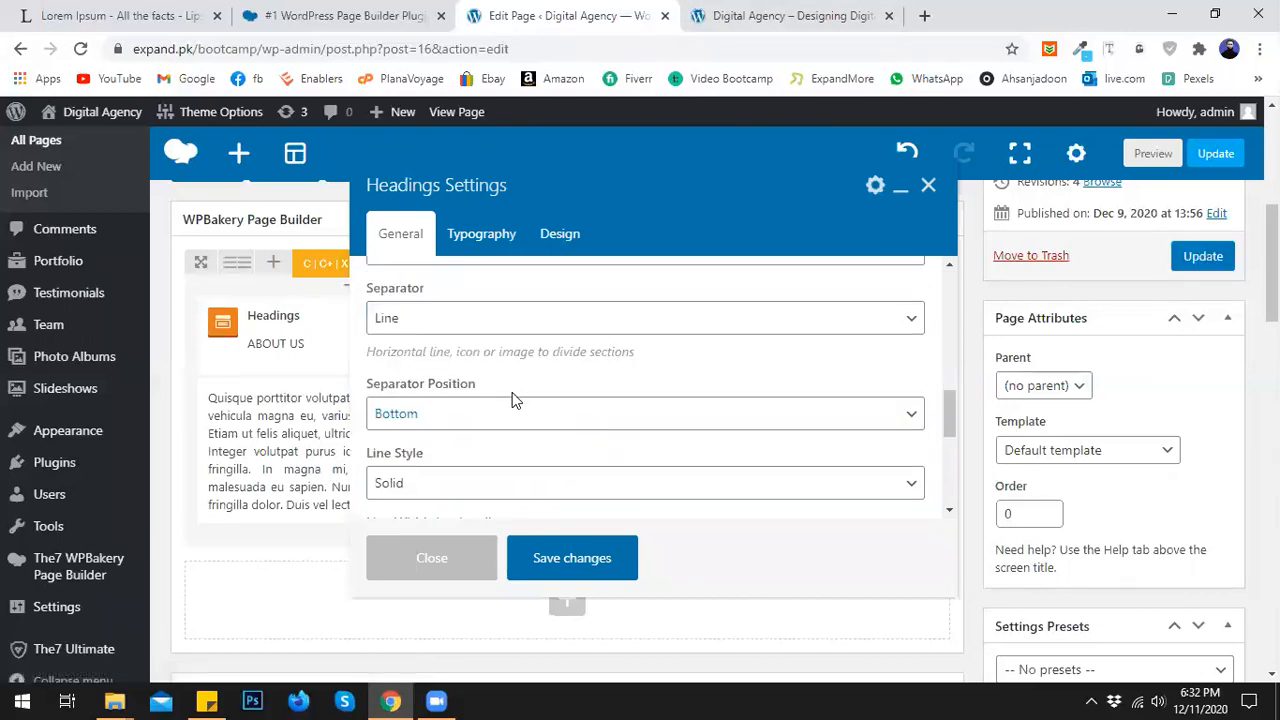
scroll(518, 388, up, 1)
scroll(525, 366, down, 3)
scroll(534, 388, up, 3)
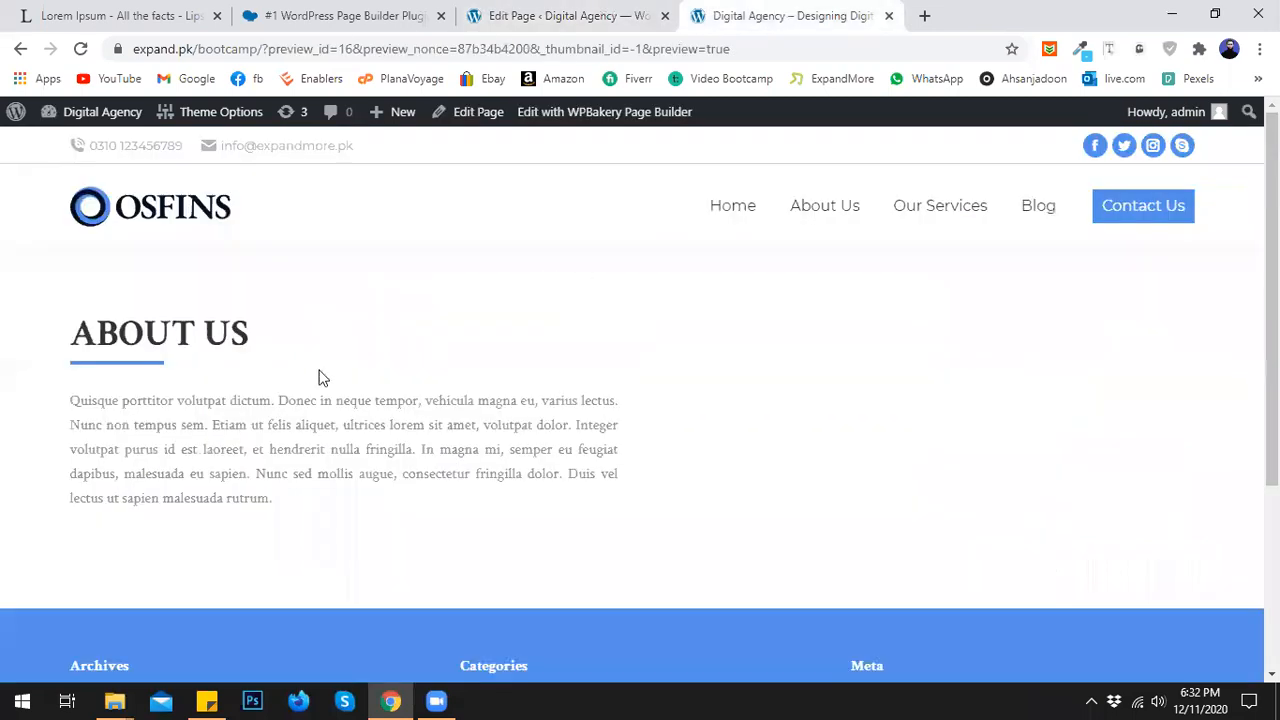
click(780, 12)
click(566, 16)
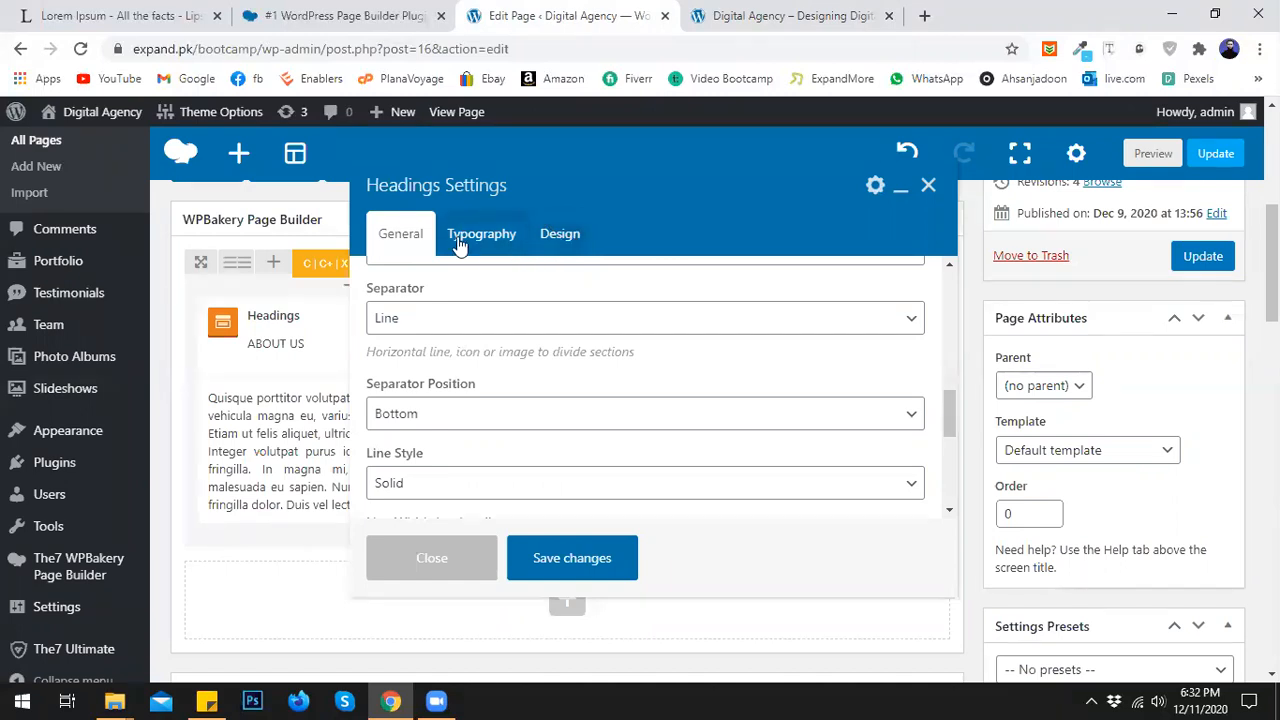
- Set the heading's bottom separator margin to 25, save the changes, and check the page preview
click(577, 234)
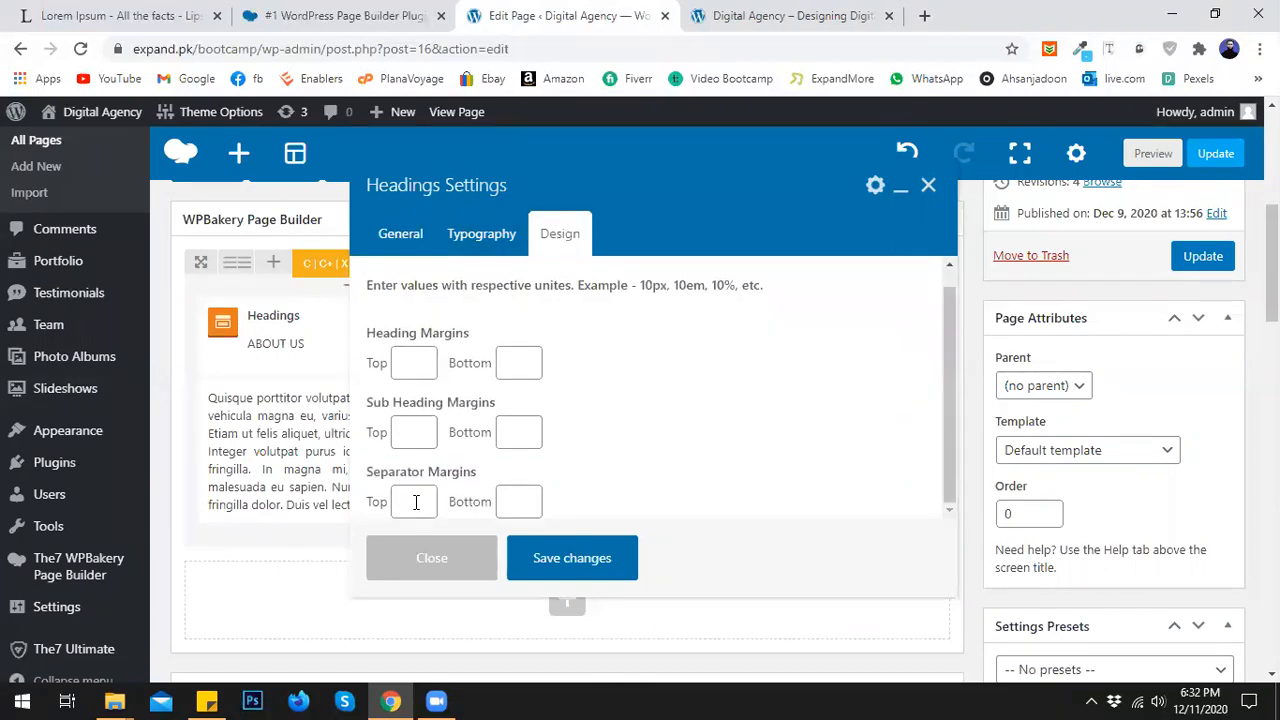
click(520, 506)
text(25)
click(586, 562)
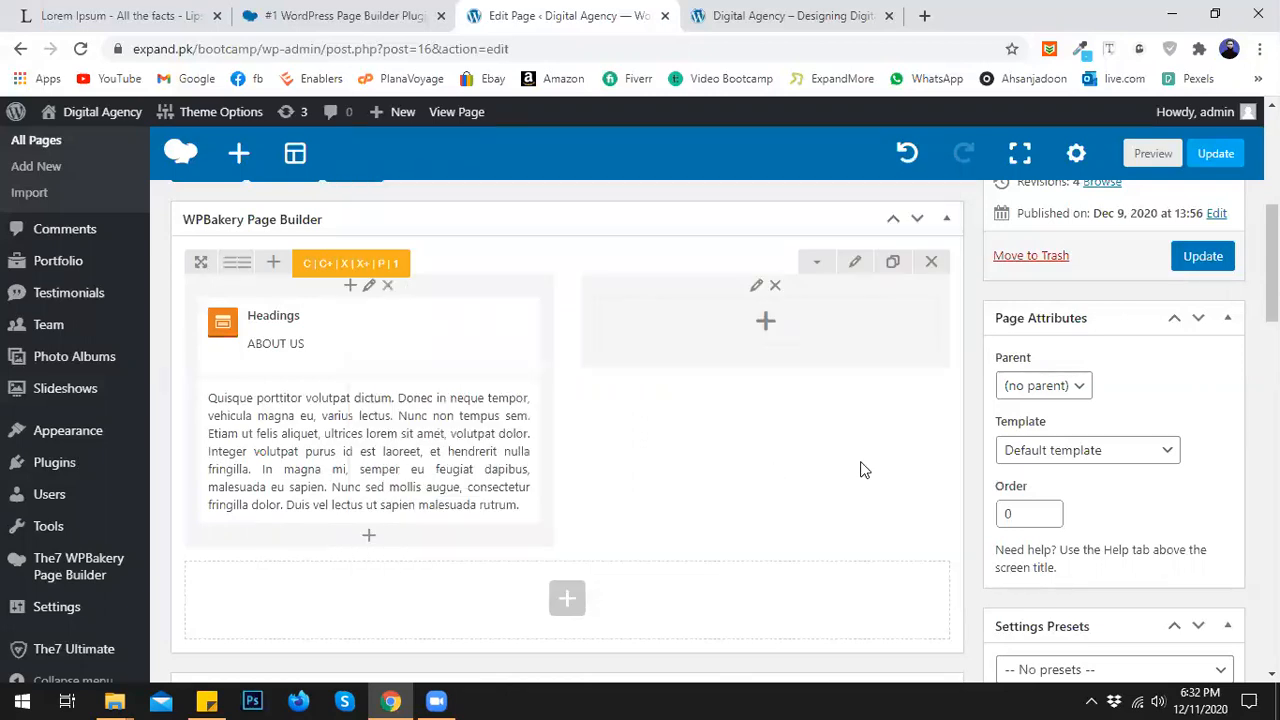
click(1152, 155)
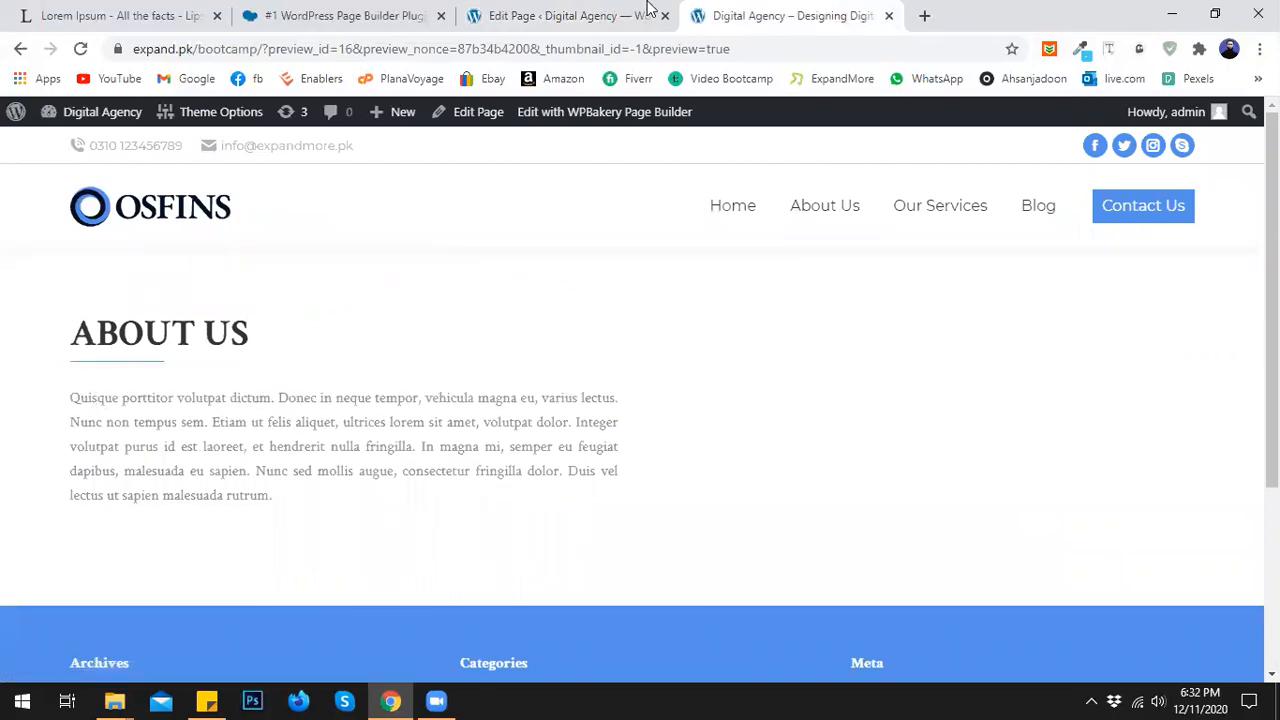
click(594, 14)
- Set the ABOUT US heading's separator line height to 2 px and save the changes
mouse_move(326, 369)
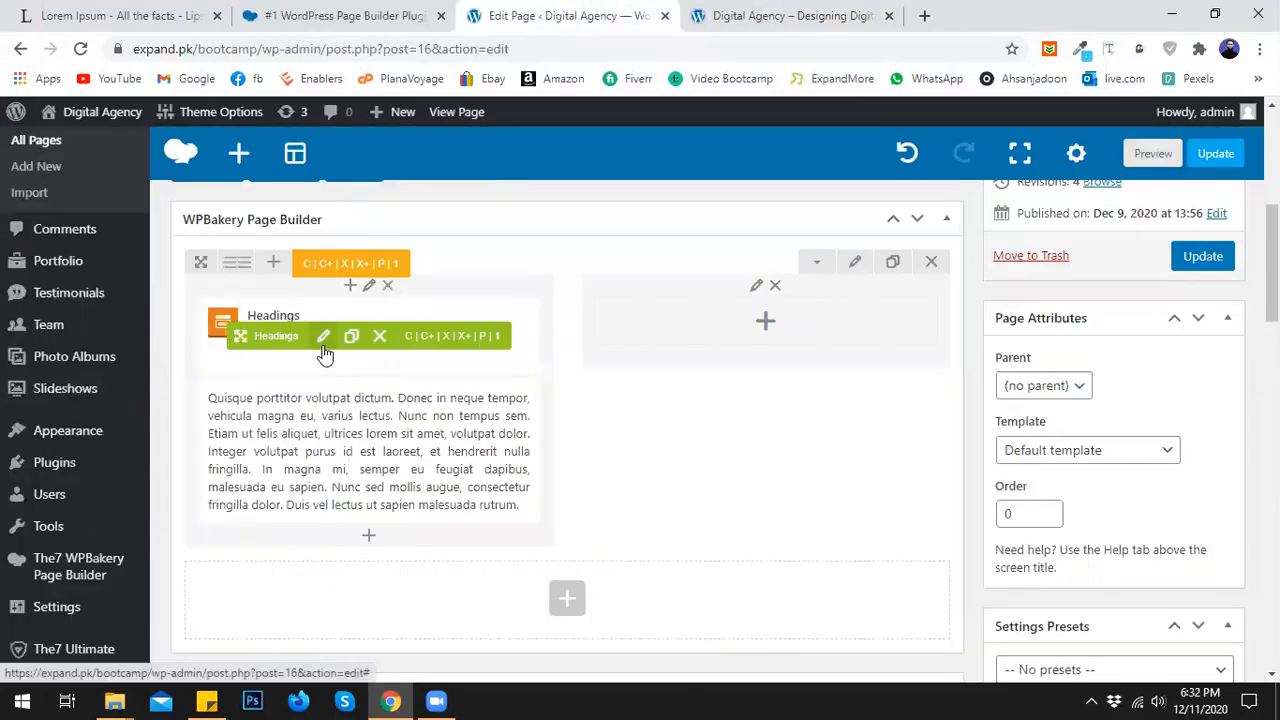
click(322, 345)
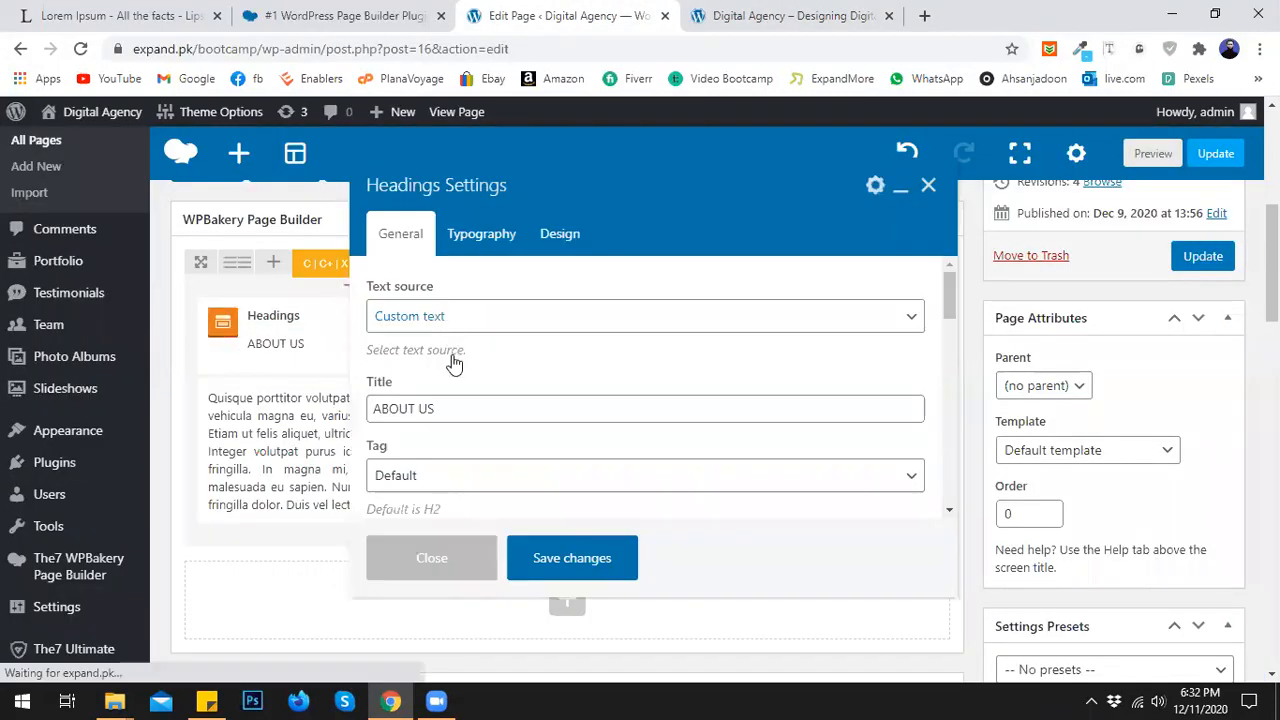
scroll(460, 380, down, 5)
scroll(490, 400, down, 5)
scroll(463, 406, up, 2)
click(398, 423)
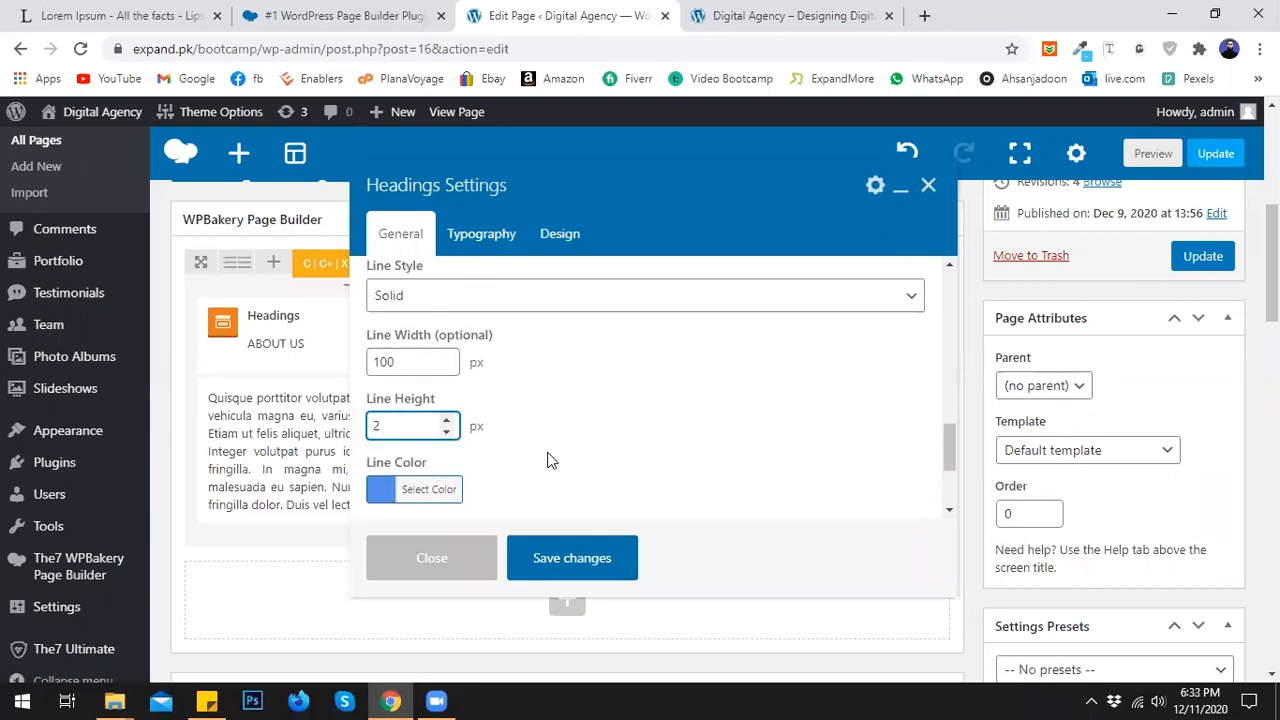
click(594, 547)
- Preview the page, examine the heading, underline and paragraph, and return to the page editor
click(1155, 153)
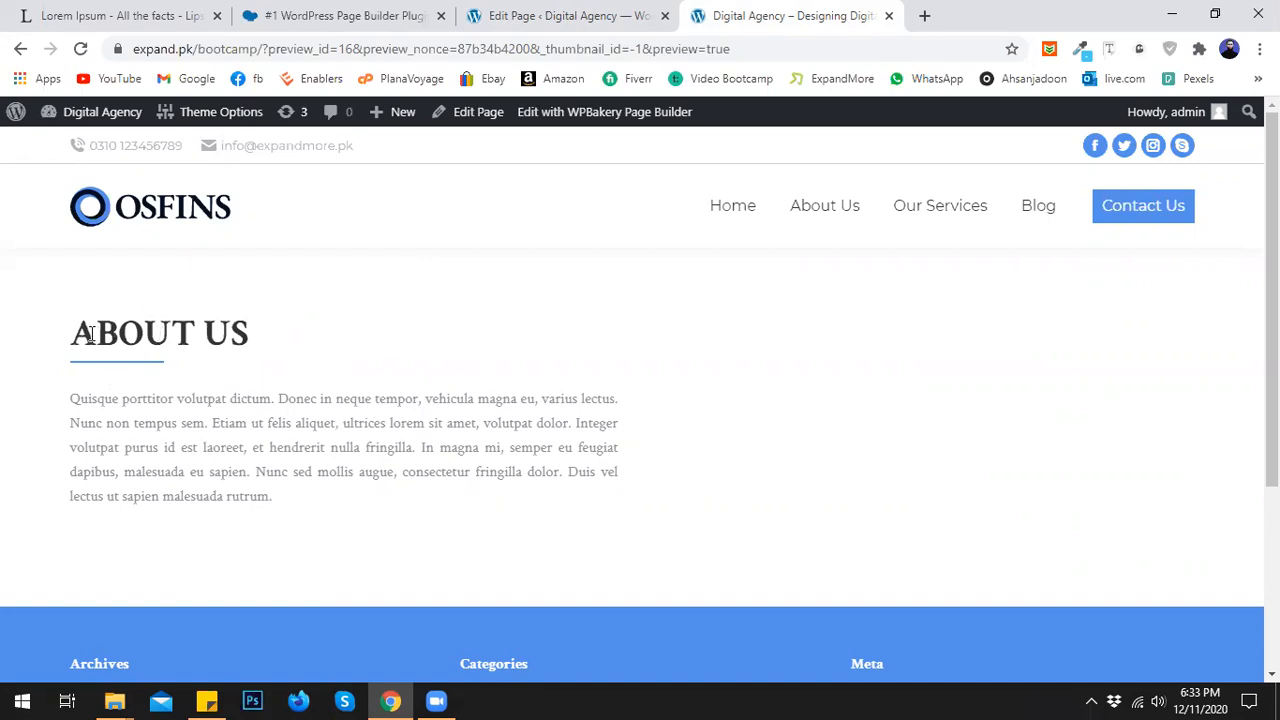
drag(85, 334, 238, 334)
drag(289, 500, 75, 422)
click(195, 427)
click(568, 15)
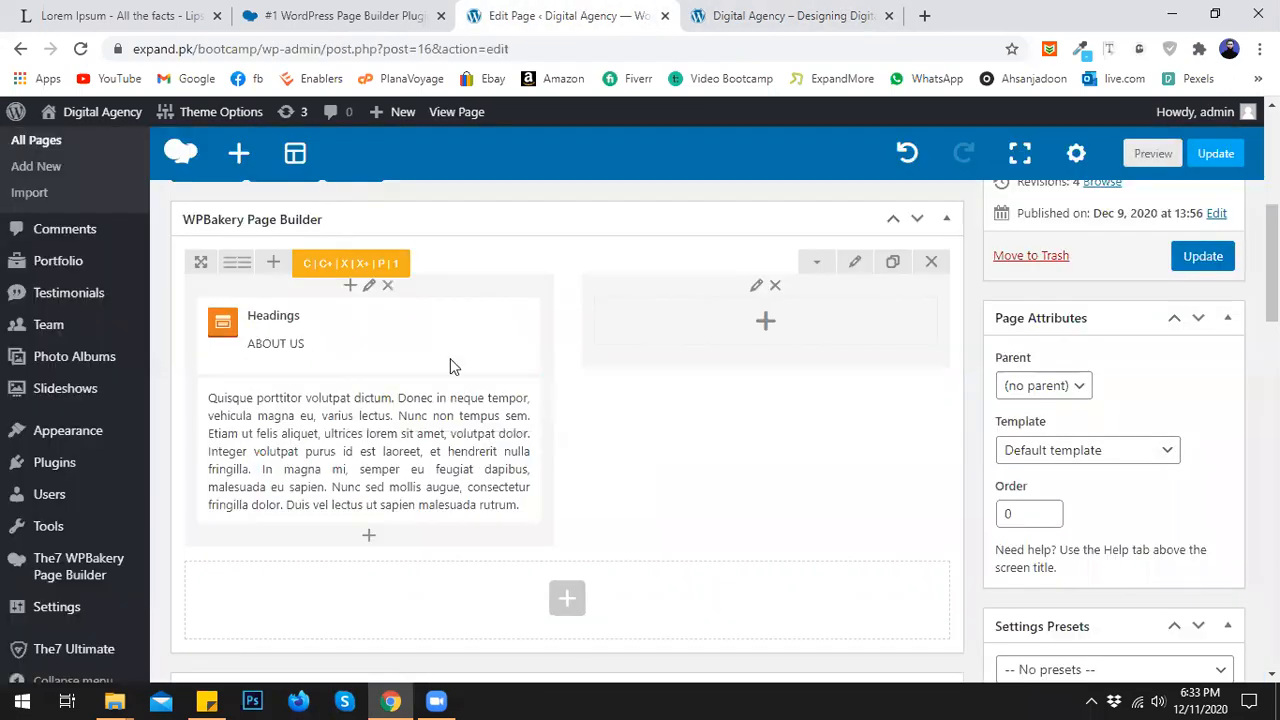
- Search the elements for a button and add an Advanced Button below the paragraph in the first column
click(368, 538)
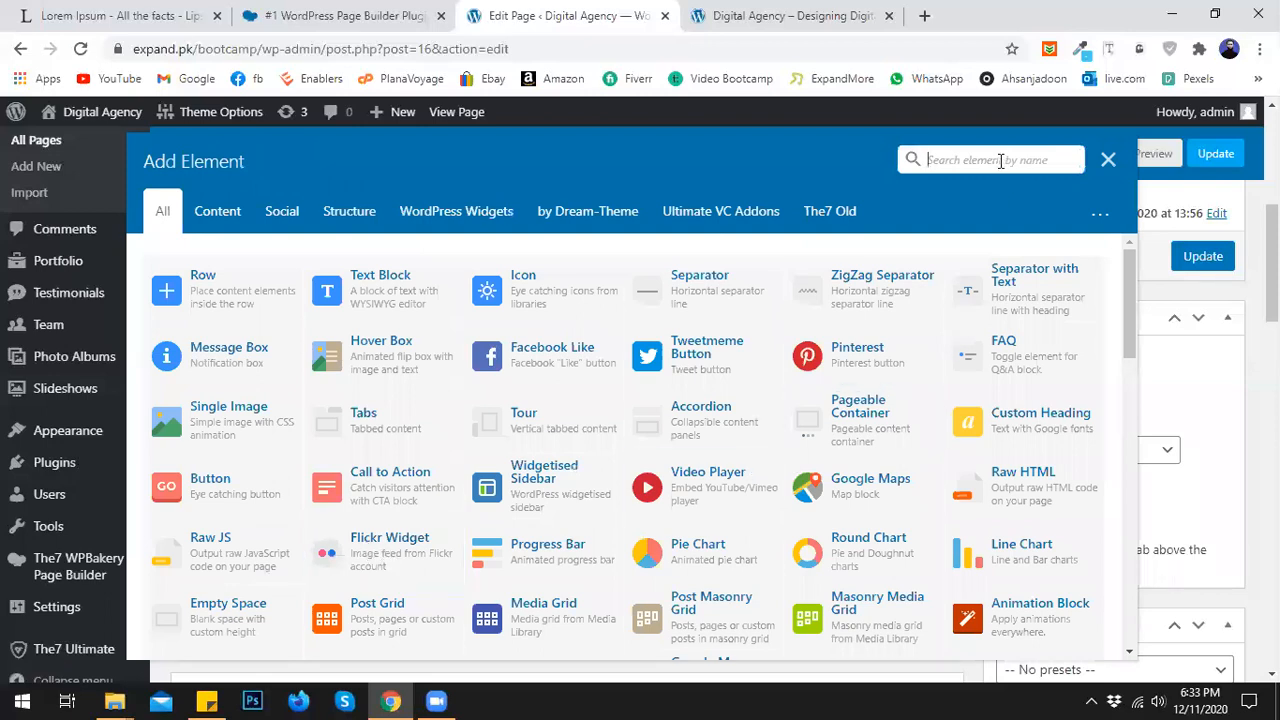
text(buttin)
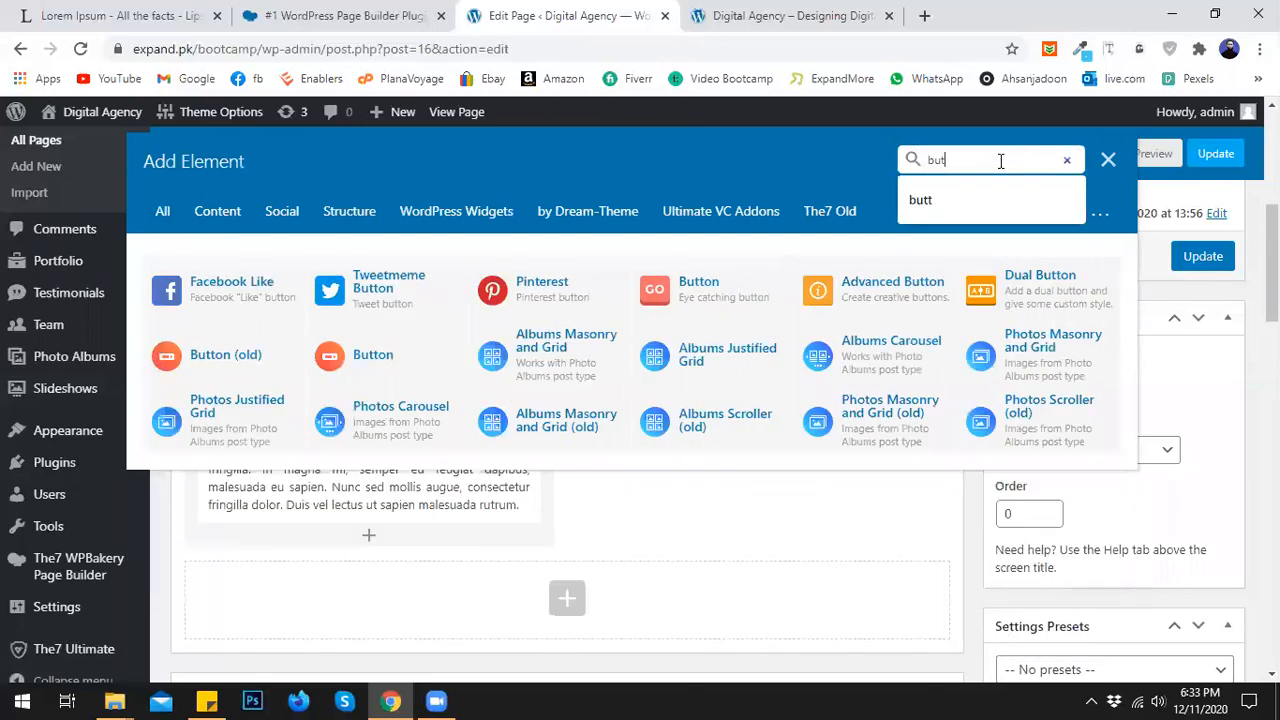
key(BackSpace)
key(BackSpace)
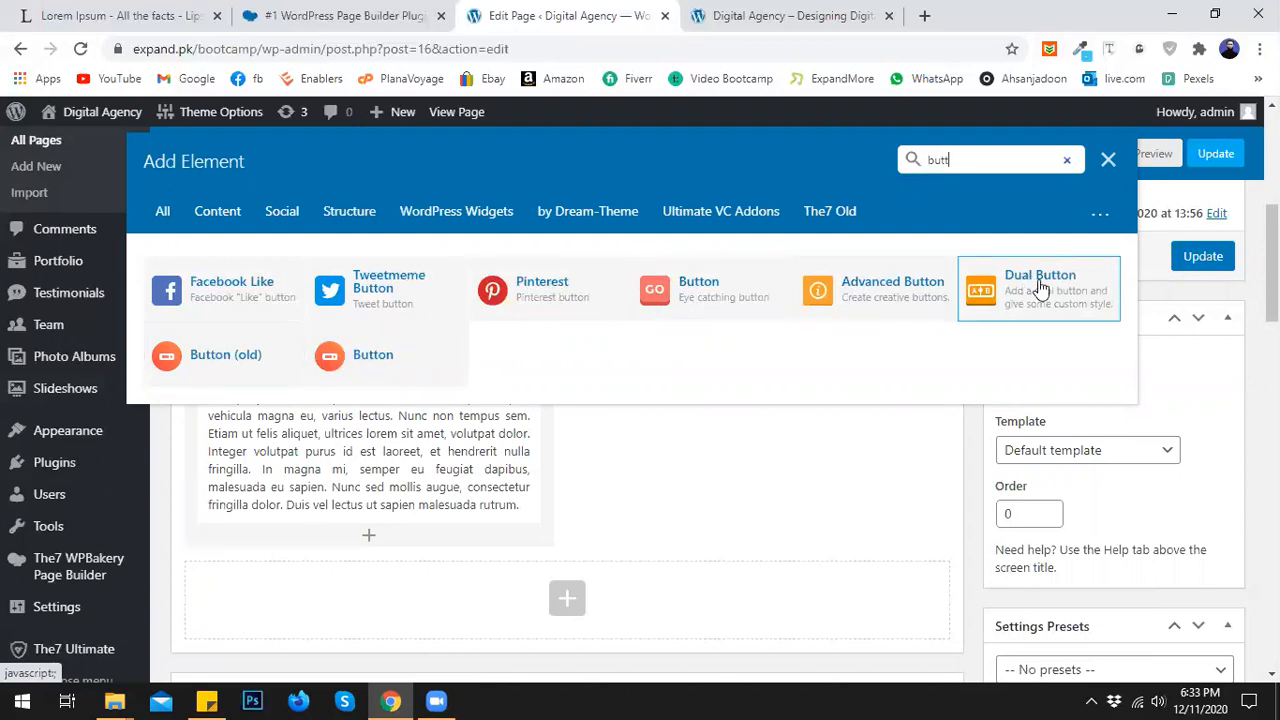
click(865, 291)
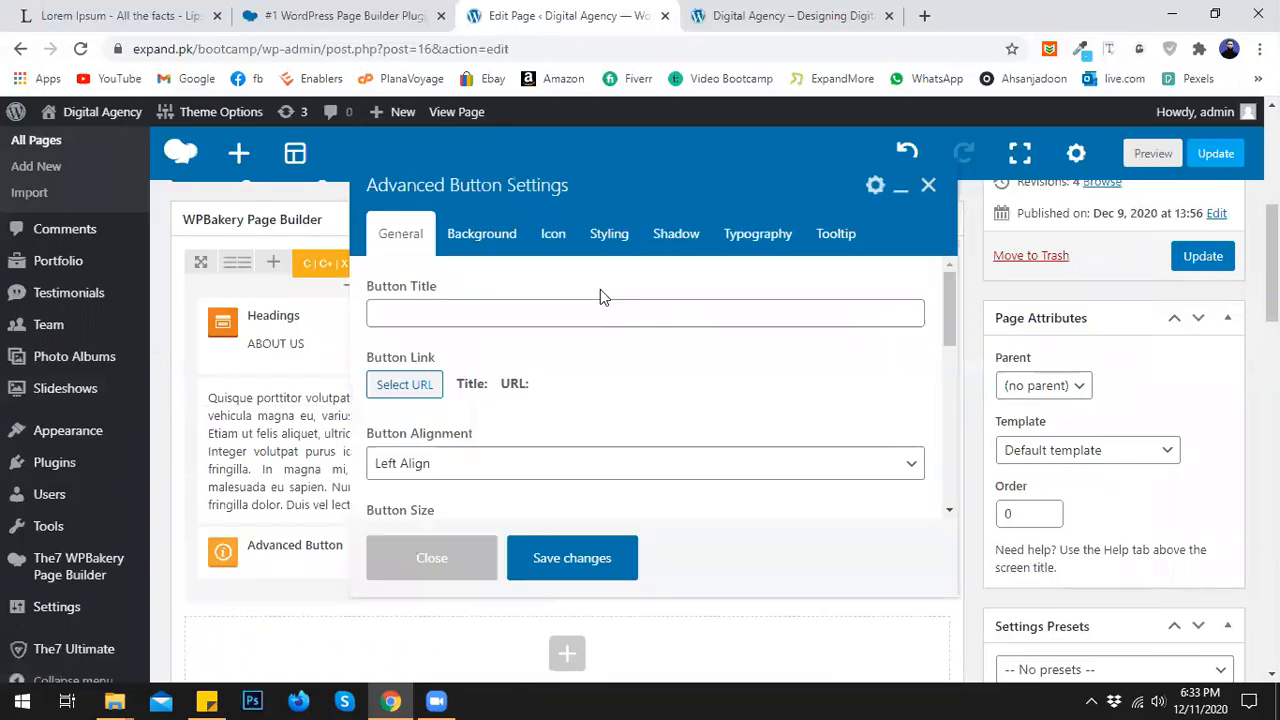
- Set the Advanced Button's title to Read More
click(453, 322)
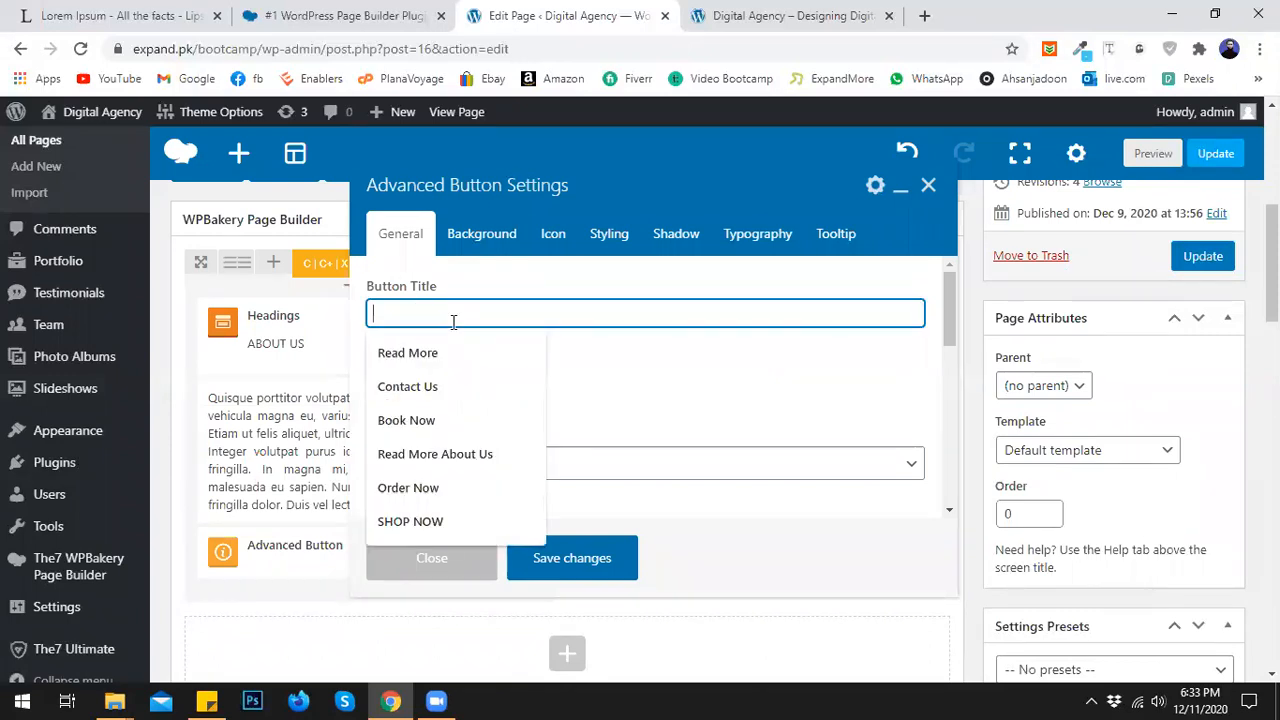
text(Re)
key(Down)
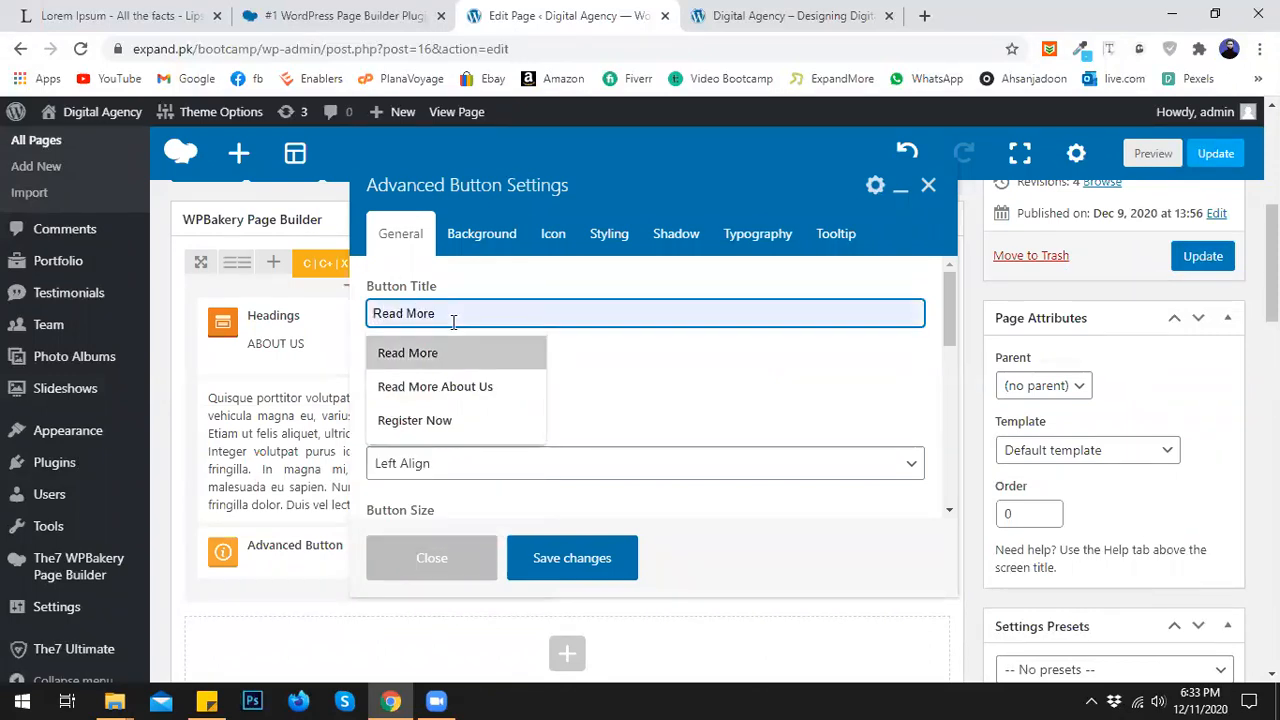
key(Return)
click(473, 342)
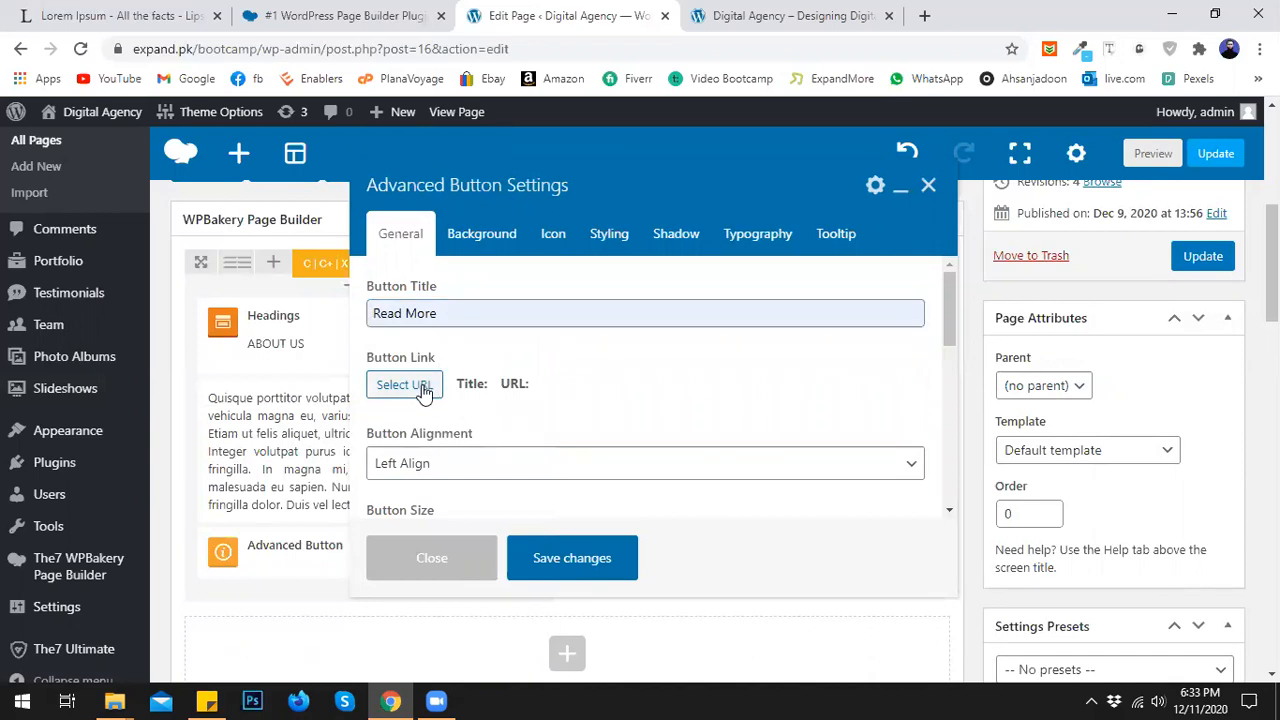
- Link the Read More button to the existing blog page
click(422, 387)
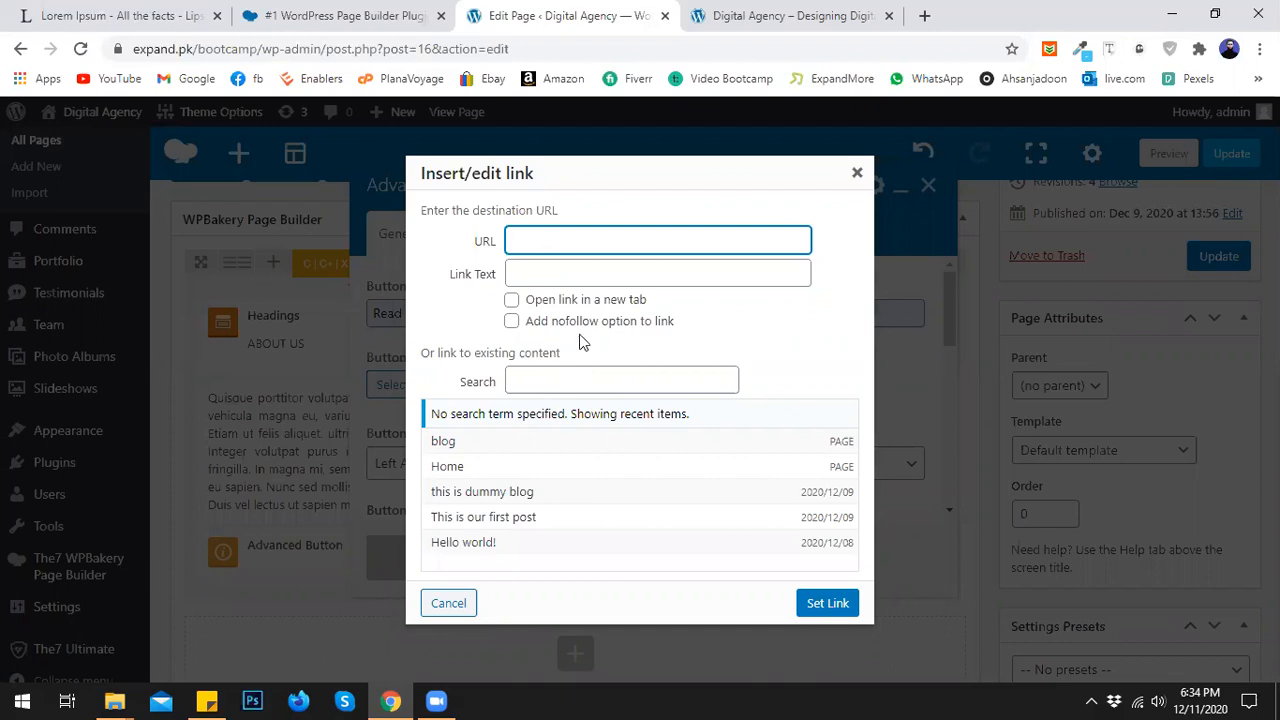
click(561, 445)
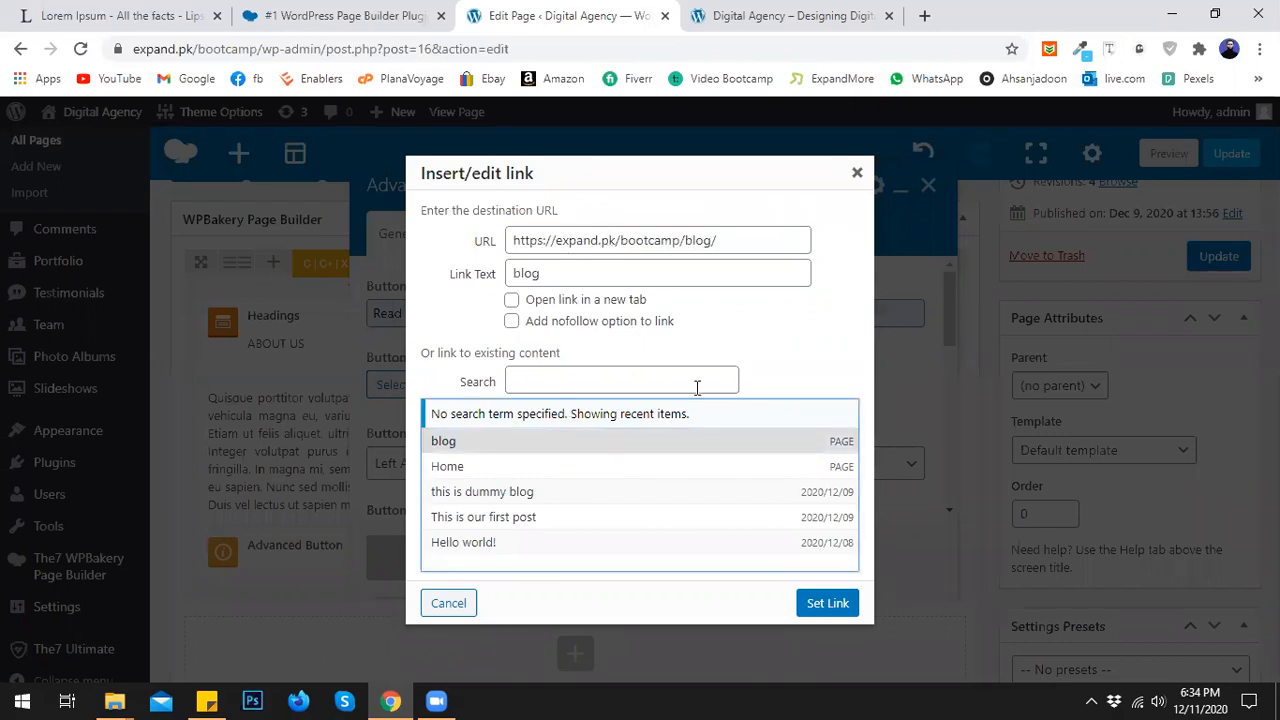
click(829, 604)
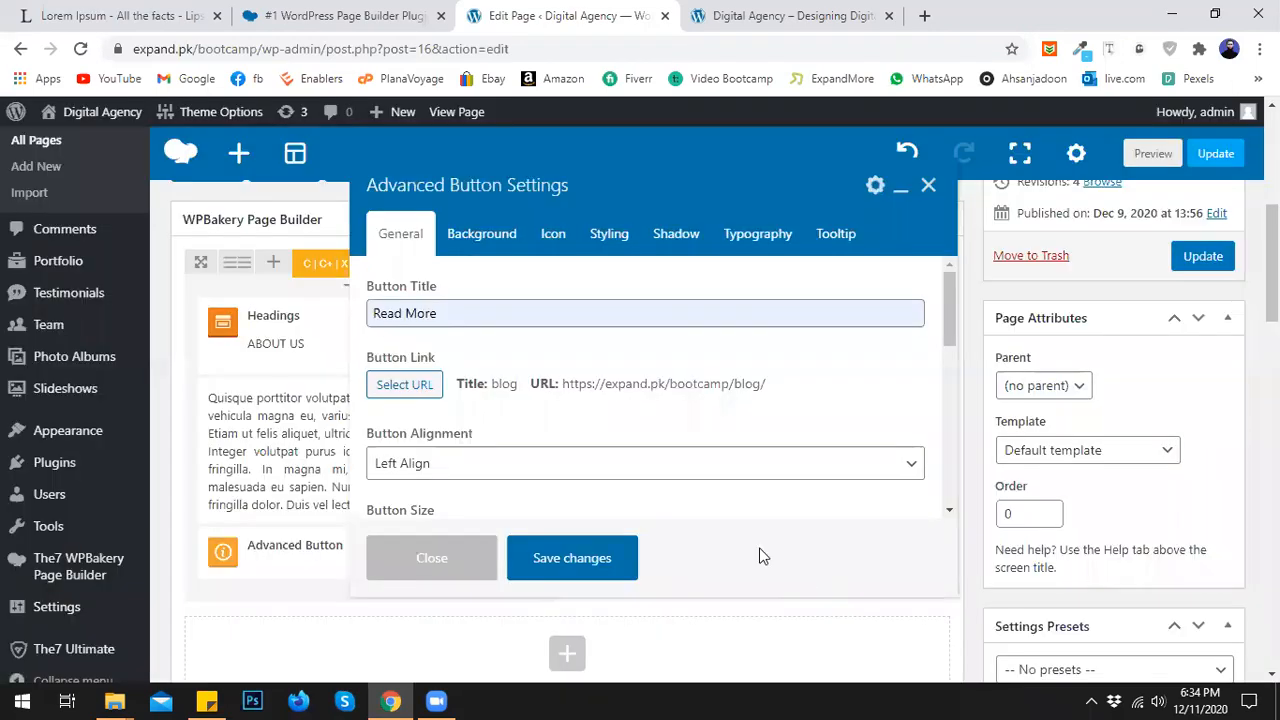
- Keep the Read More button left-aligned and set its size to Normal Button
scroll(450, 462, down, 1)
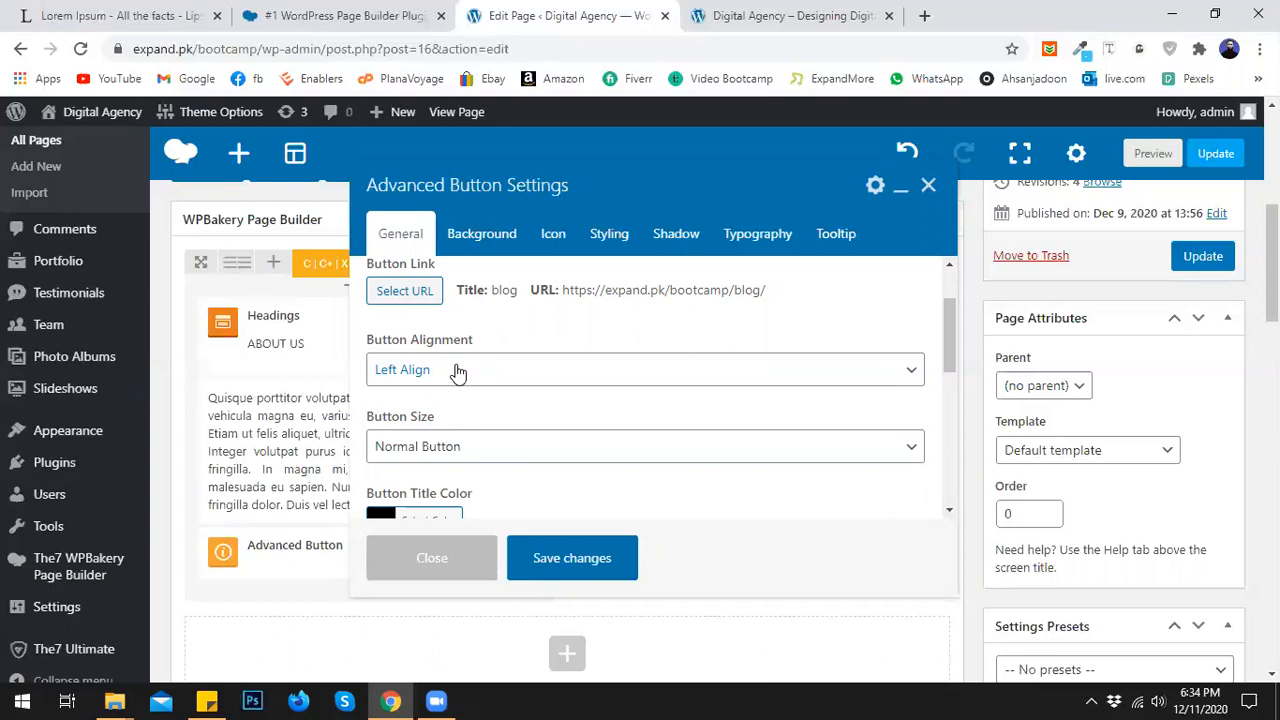
click(456, 371)
click(444, 398)
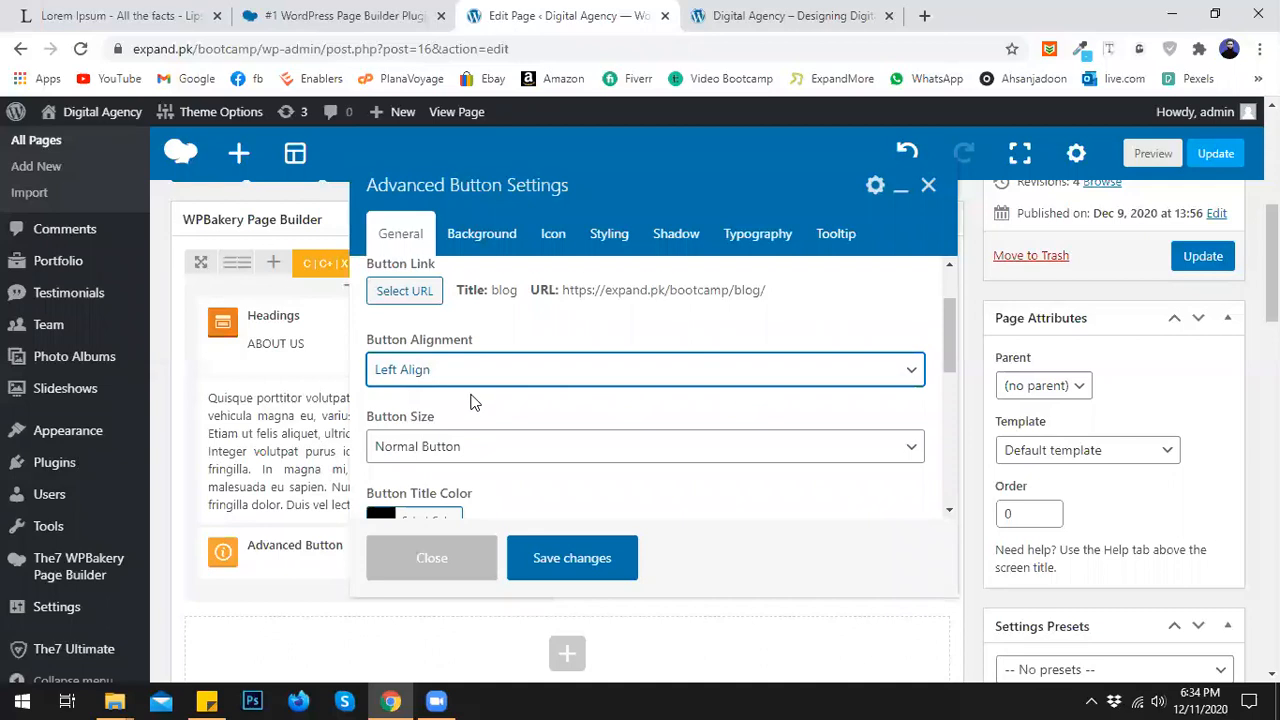
scroll(474, 401, down, 1)
click(527, 362)
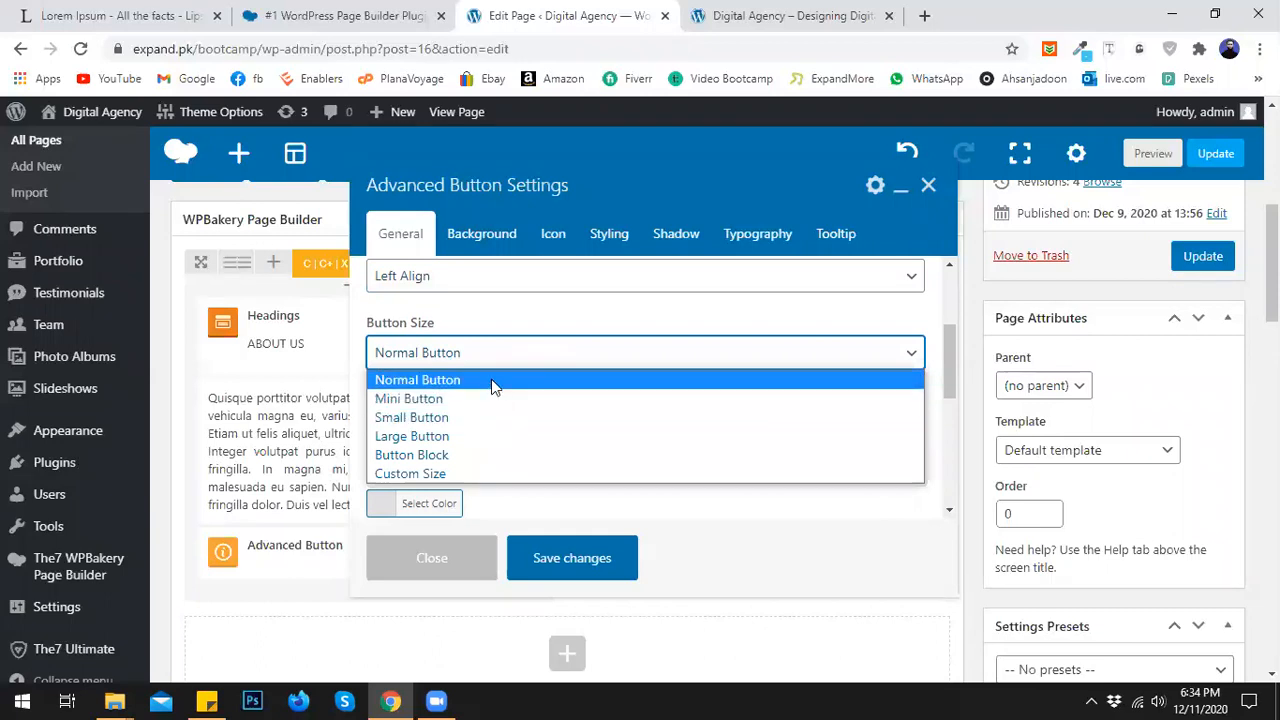
click(492, 387)
scroll(509, 406, down, 1)
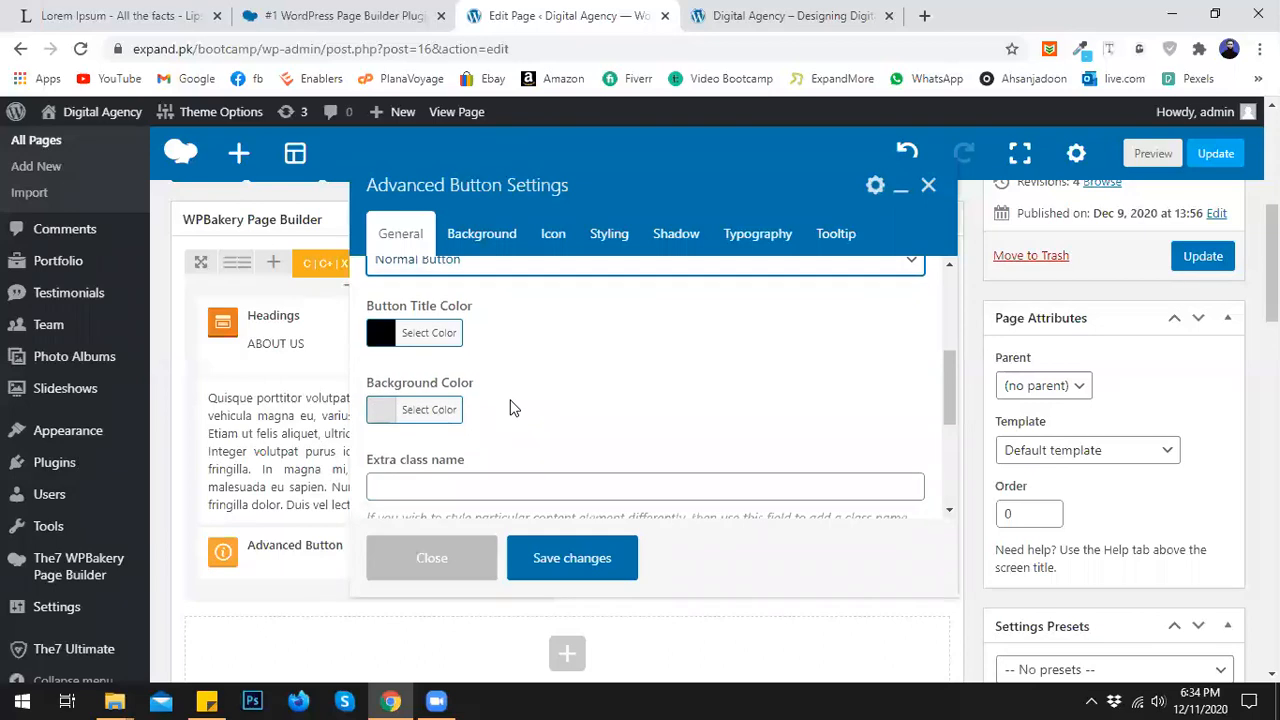
- Set the button's title color to white and check the section in the page preview
click(434, 338)
scroll(444, 450, down, 2)
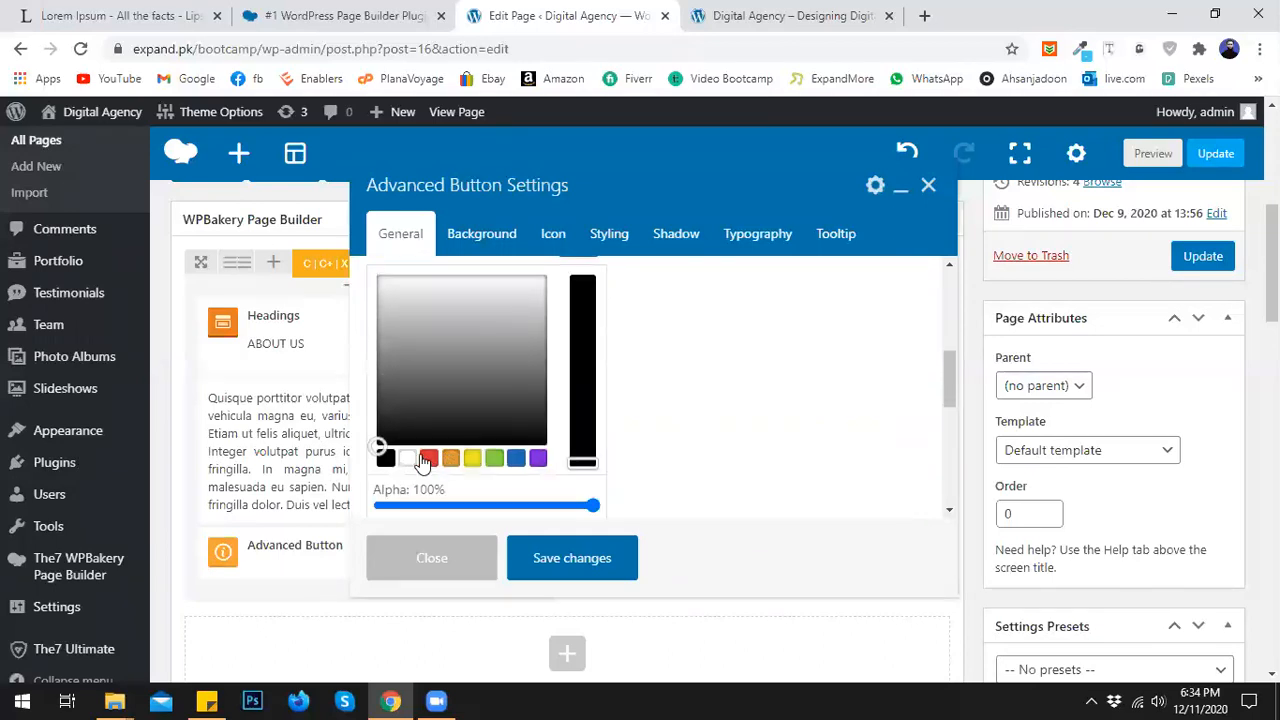
click(428, 458)
click(815, 14)
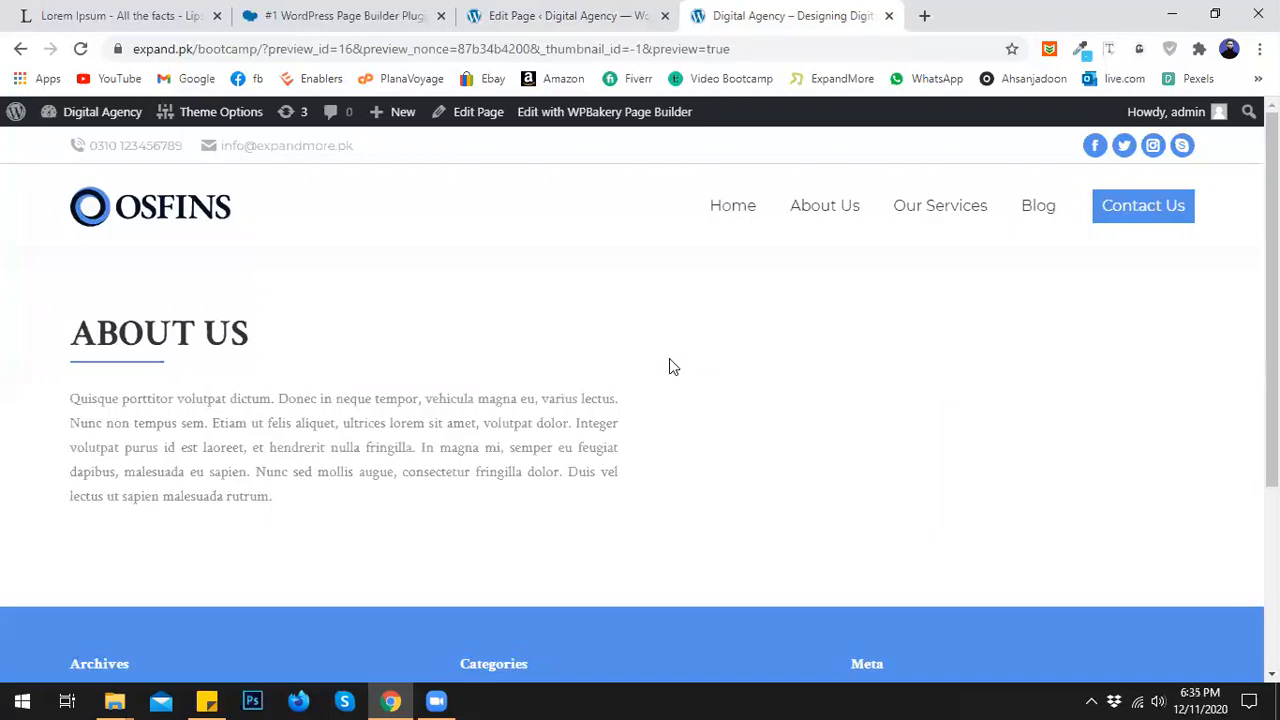
click(555, 12)
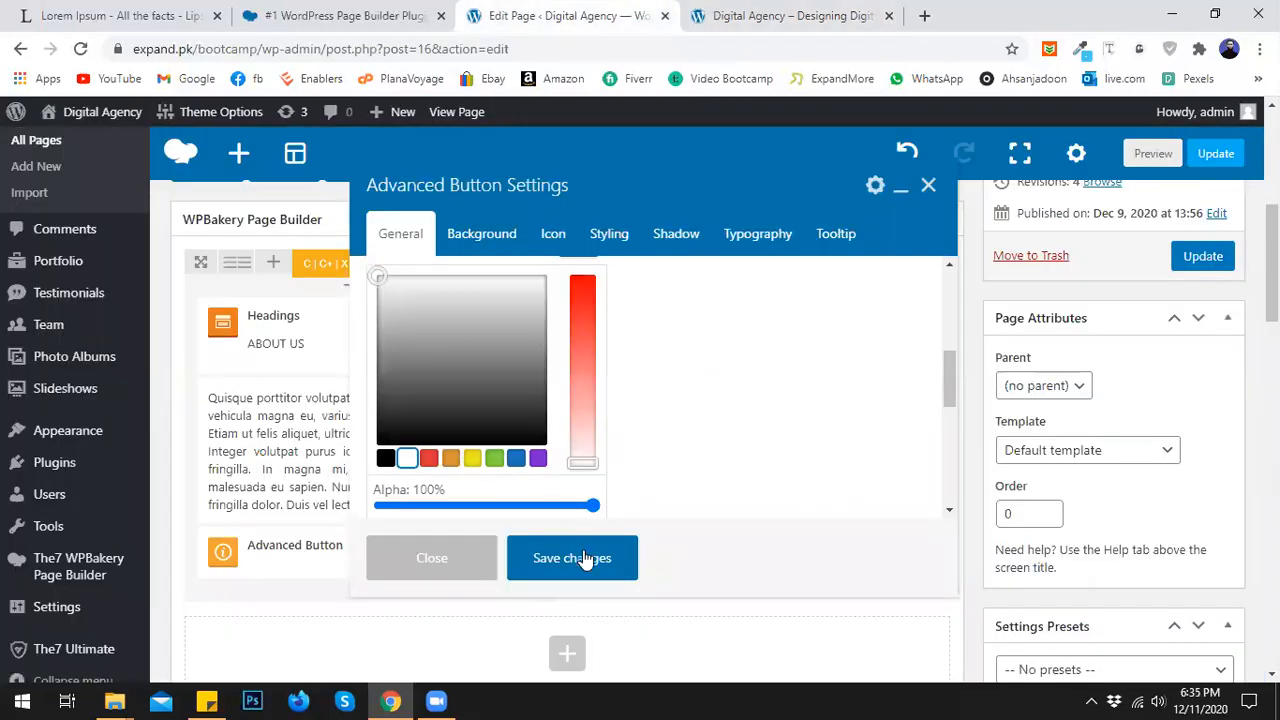
click(697, 381)
- Copy the blue hex code 5590e9 from the color picker extension's picked color history for the button's background
scroll(482, 376, down, 1)
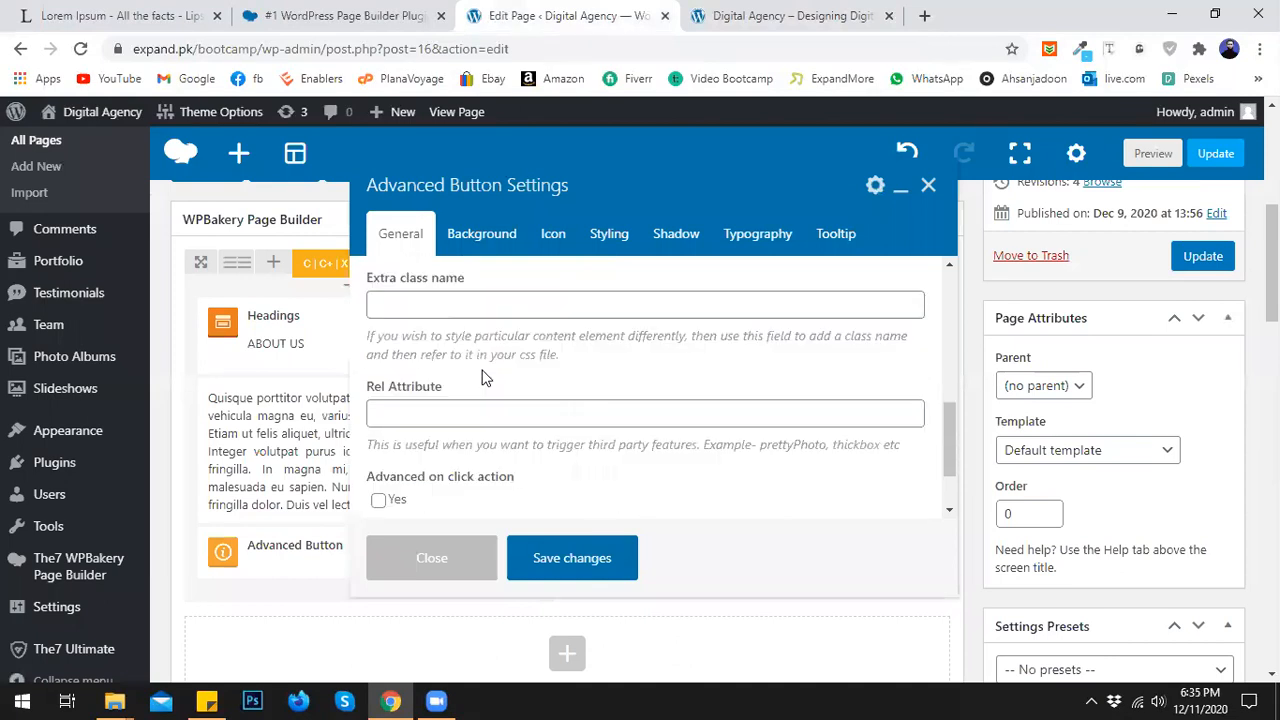
scroll(480, 371, up, 2)
click(437, 418)
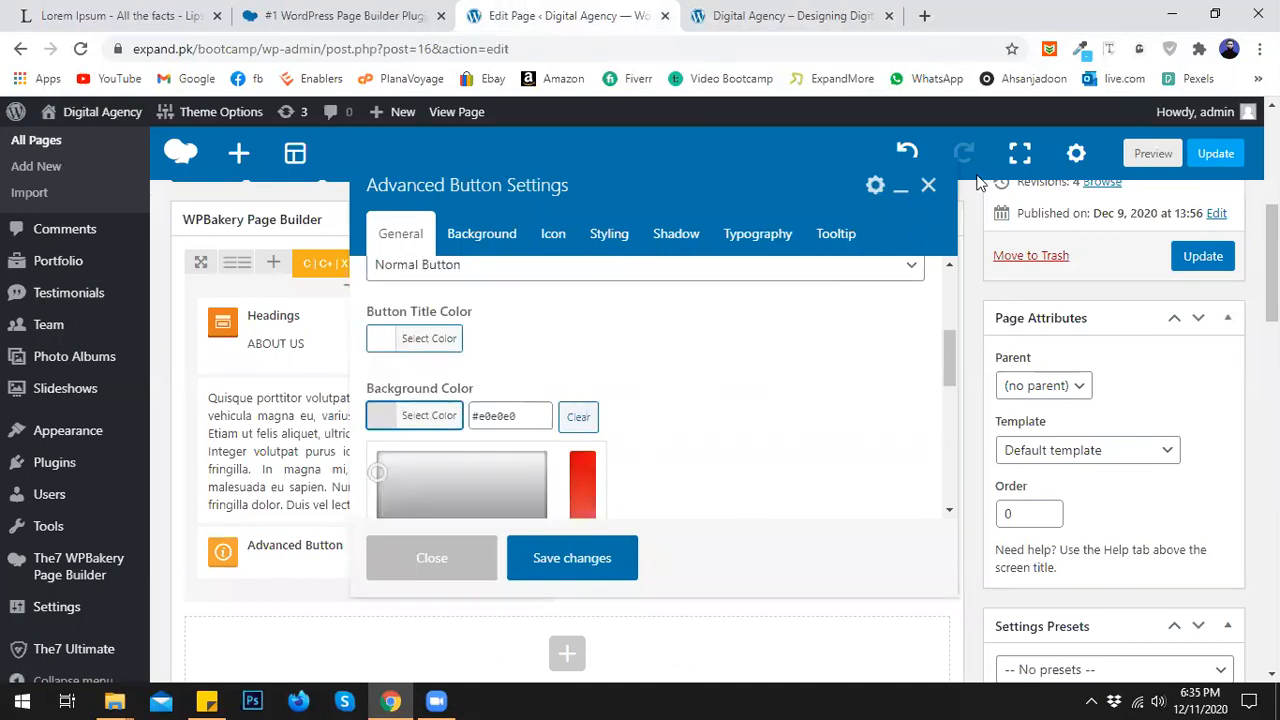
click(1080, 48)
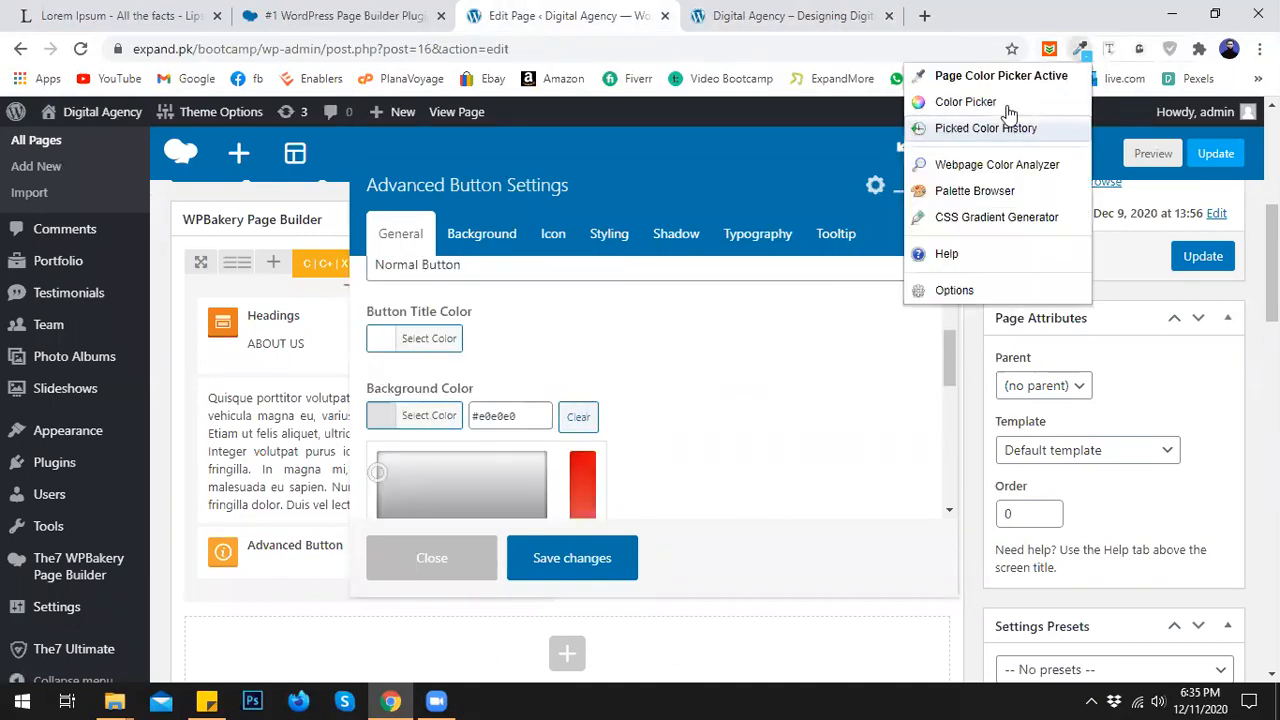
click(991, 127)
click(1002, 168)
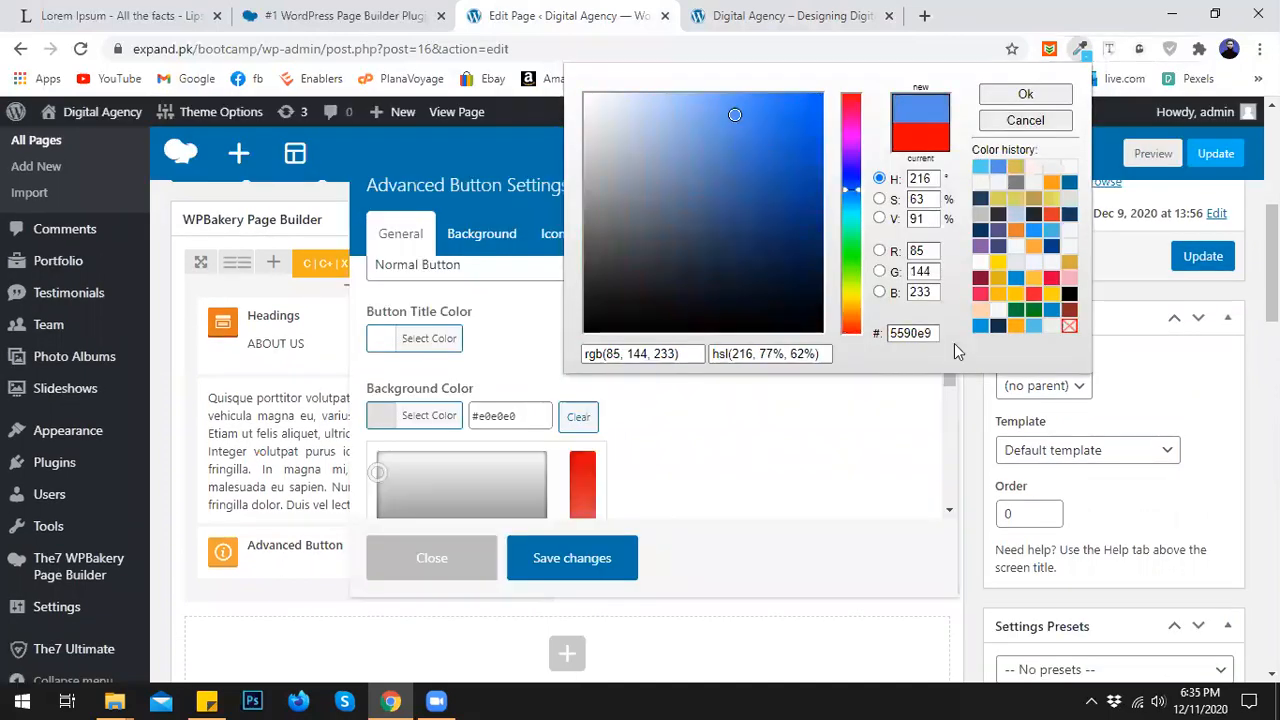
drag(933, 335, 878, 340)
key(ctrl+c)
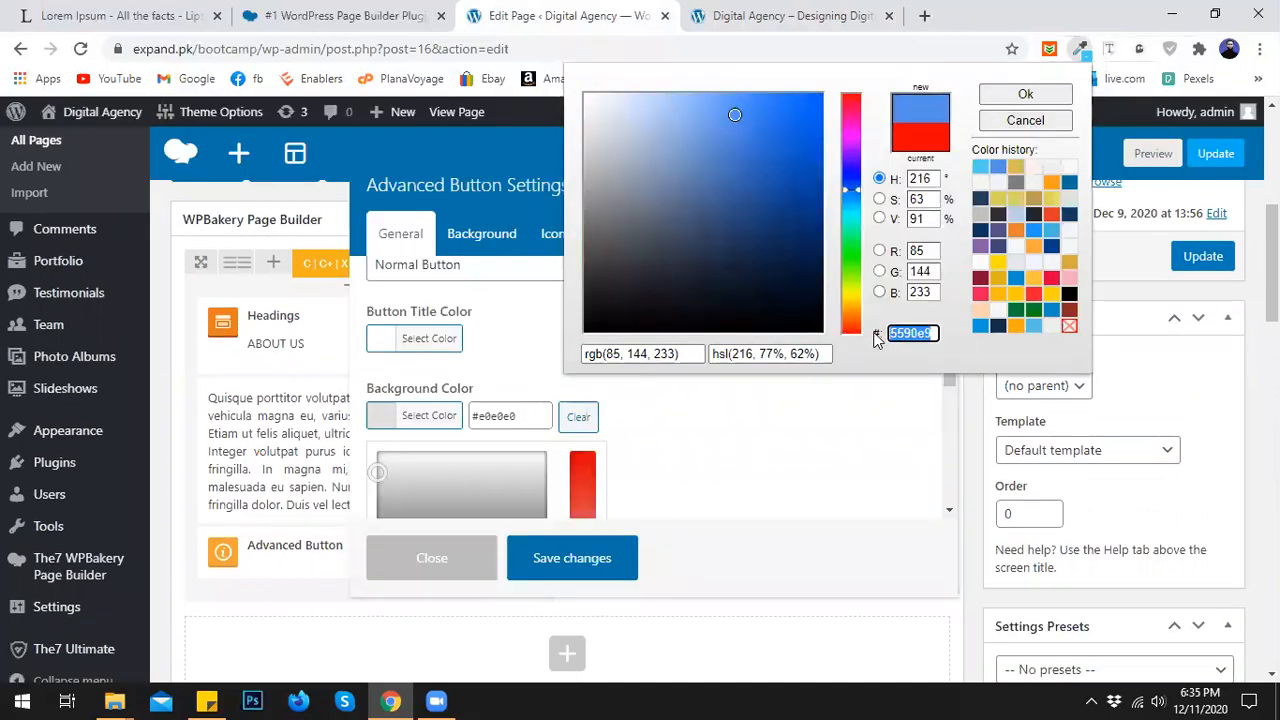
- Set the button's background color to the copied blue, 5590e9
click(705, 409)
click(432, 416)
drag(532, 415, 472, 418)
key(ctrl+v)
click(548, 371)
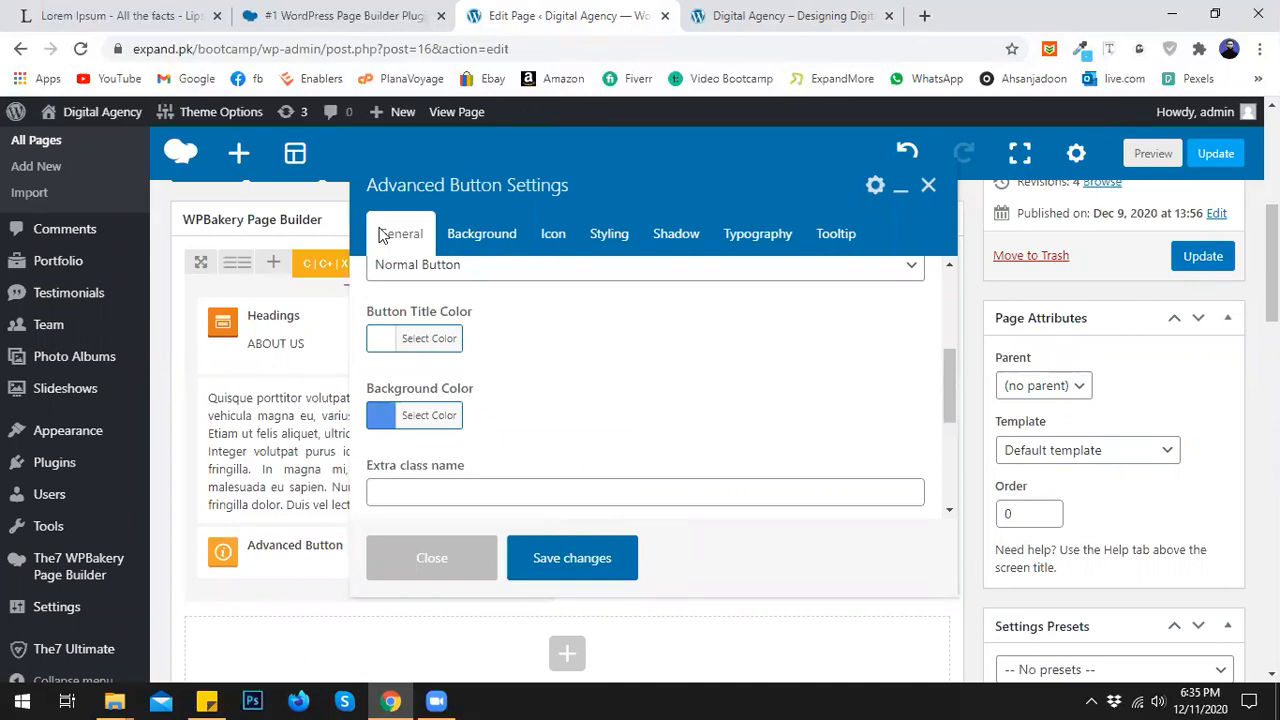
- Examine the theme-wide button options for decoration, colors and the button sizes, and return to the page editor
mouse_move(215, 112)
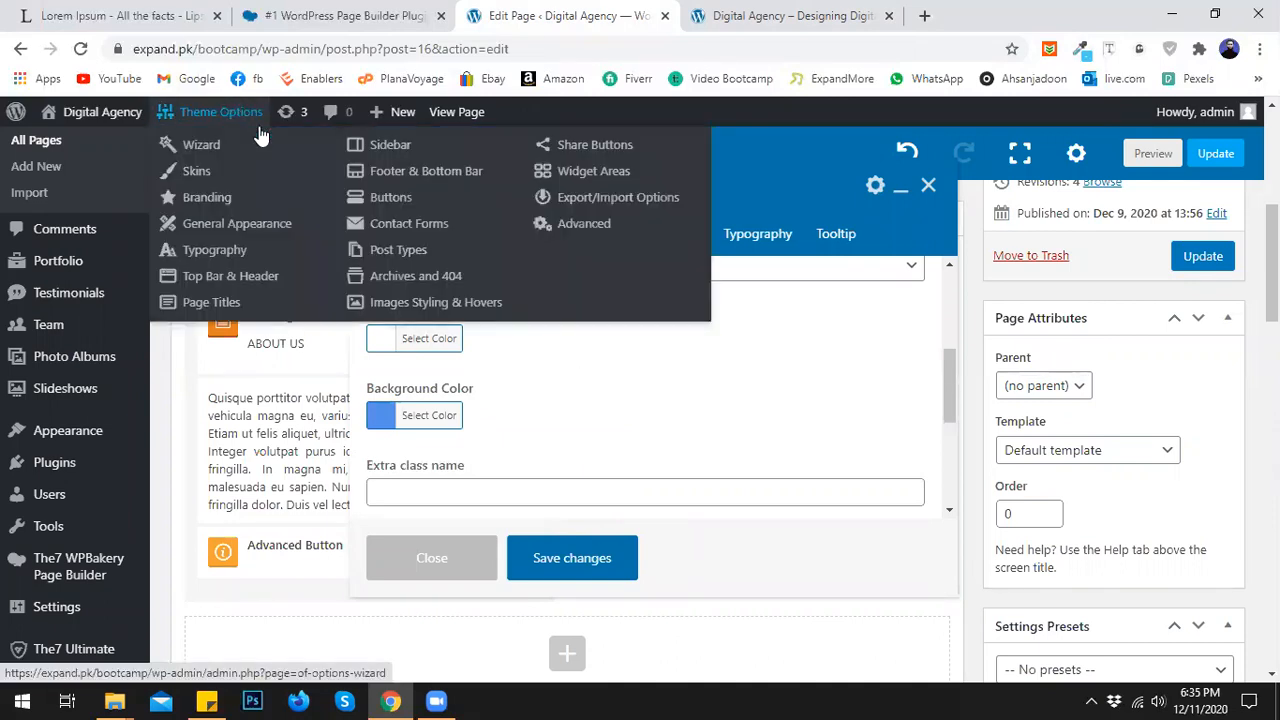
middle_click(400, 200)
click(690, 15)
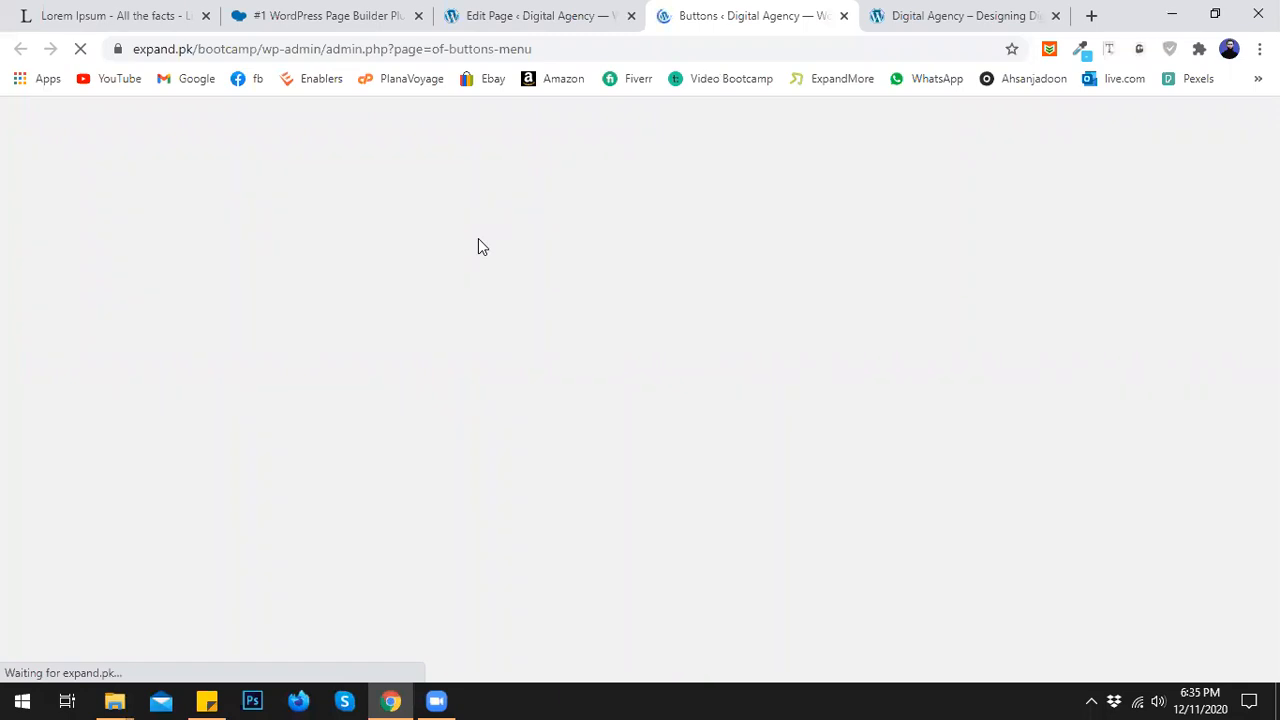
scroll(537, 360, down, 8)
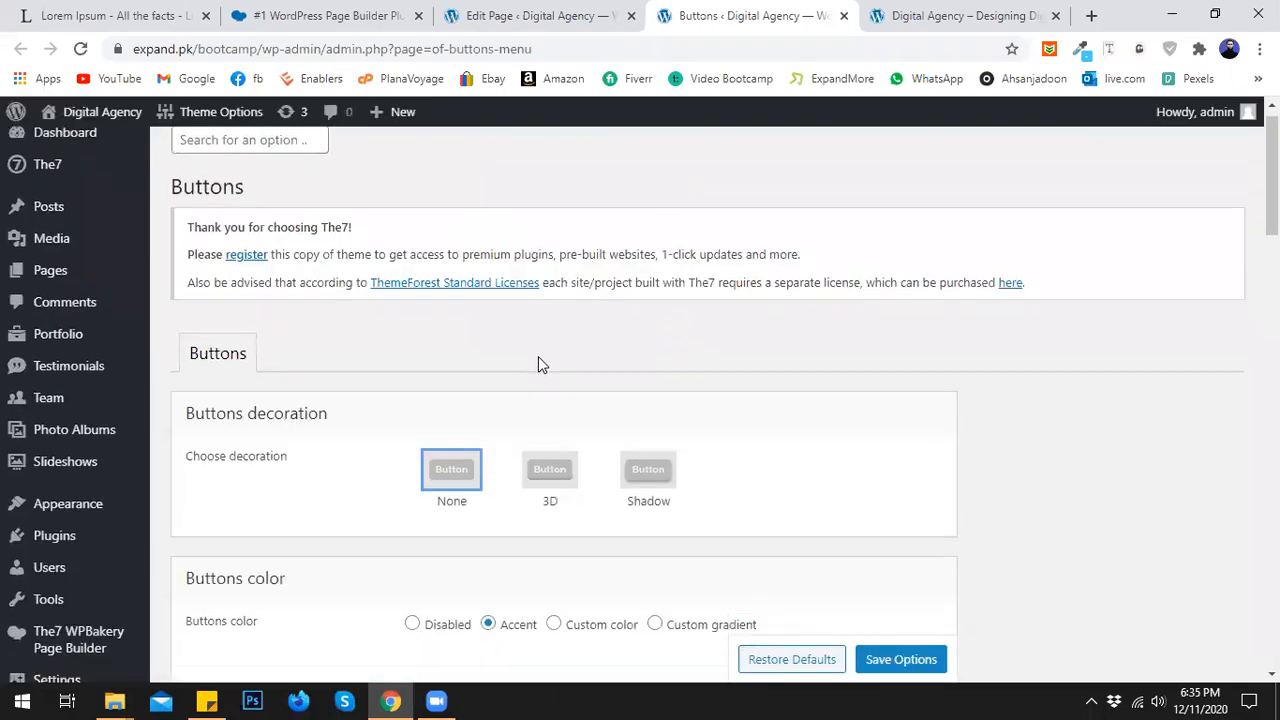
scroll(673, 388, down, 8)
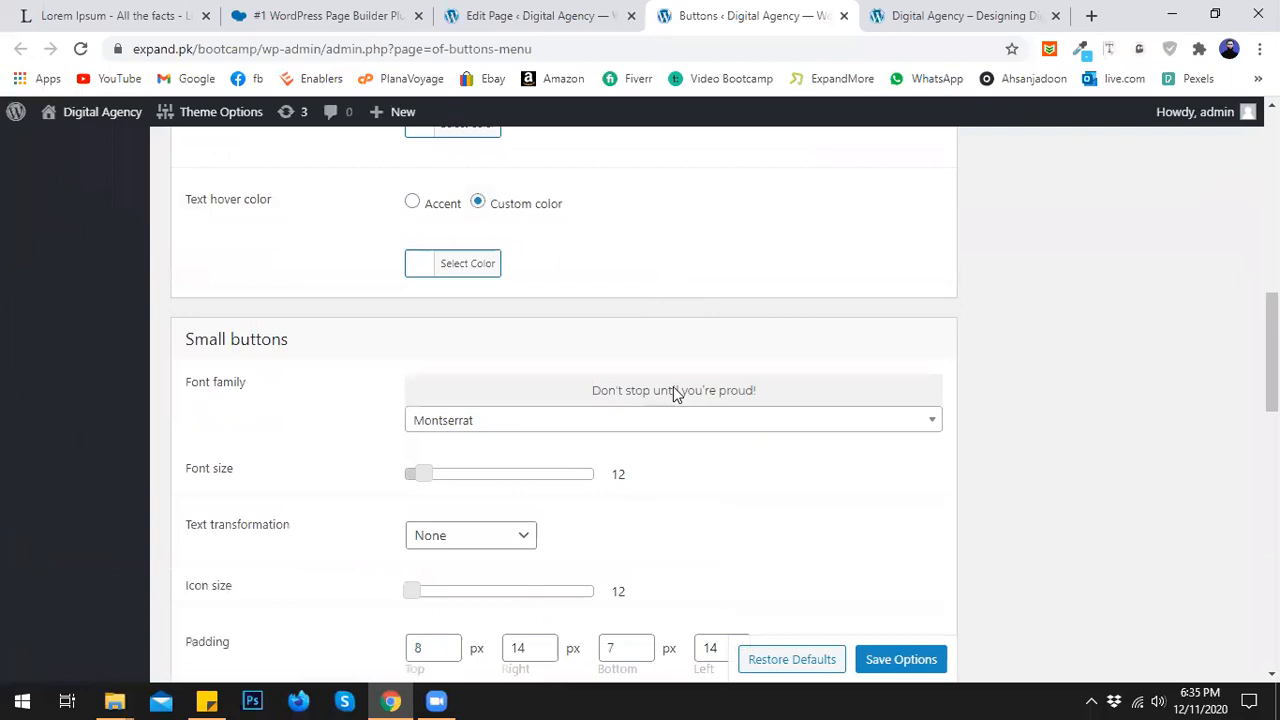
scroll(676, 395, down, 3)
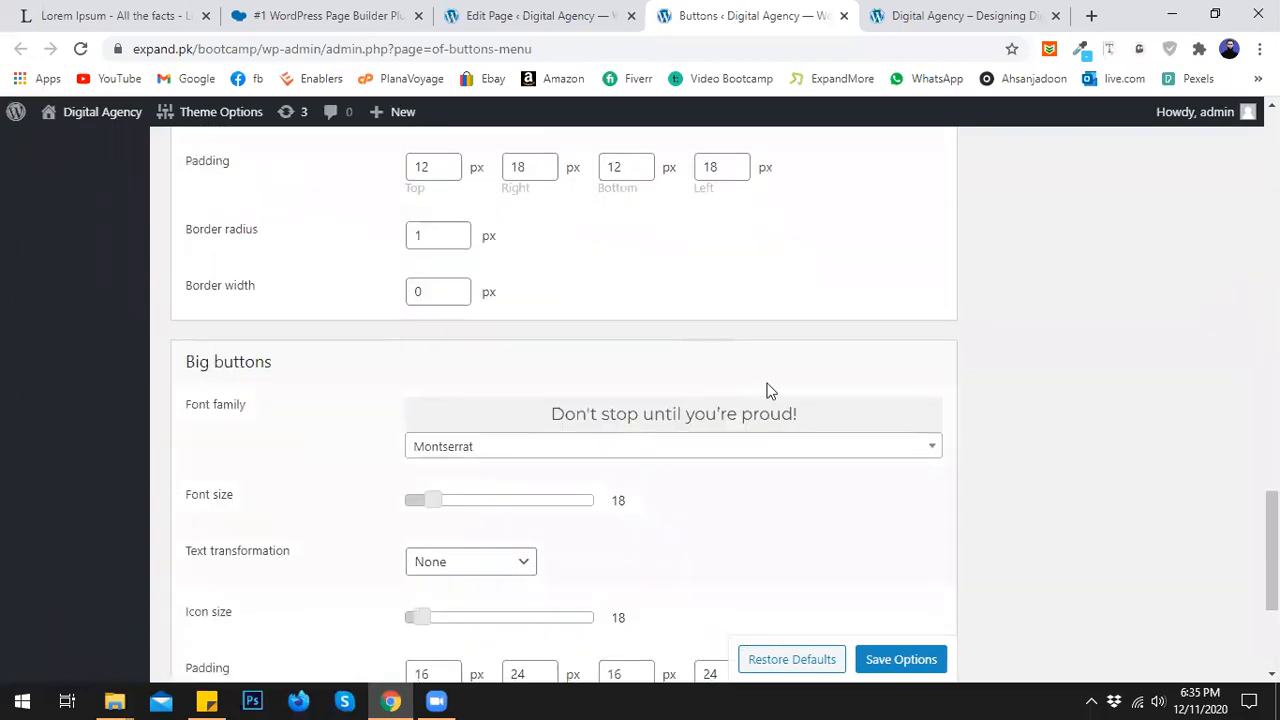
click(843, 15)
- Review the button's remaining general options and its hover effects, hover colors and background image settings
scroll(560, 400, down, 4)
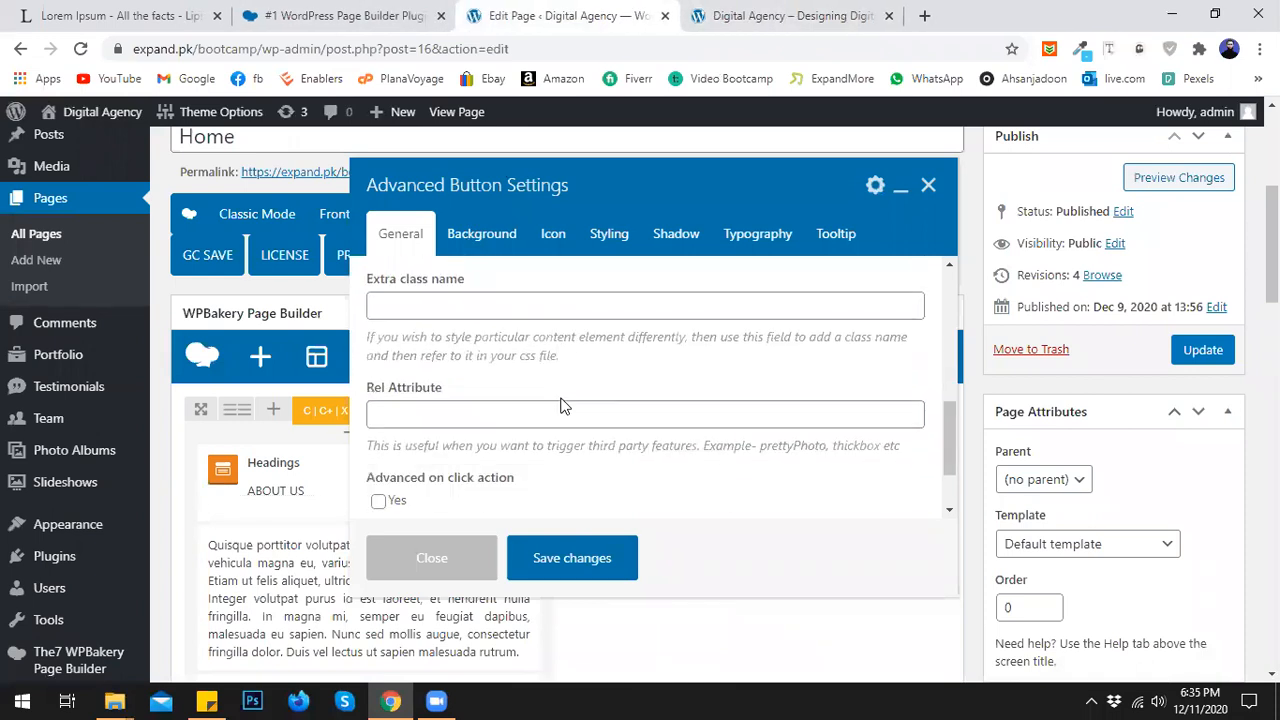
click(472, 233)
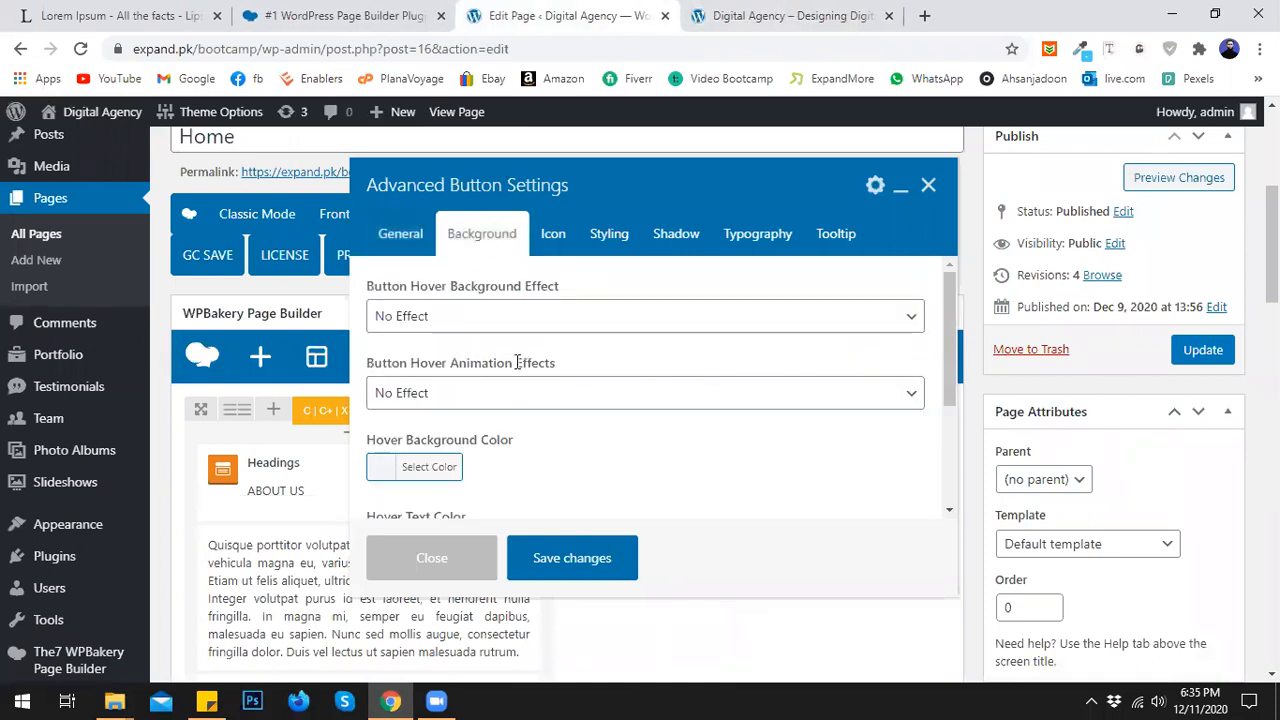
scroll(534, 350, down, 2)
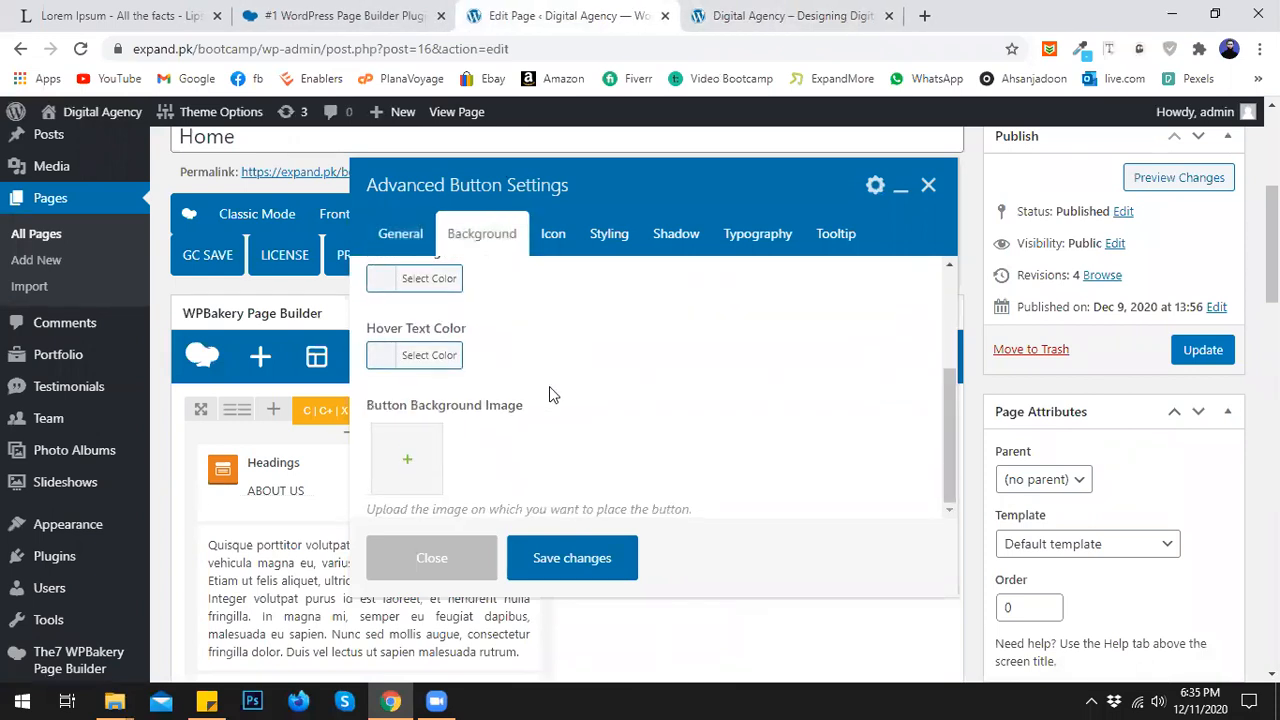
scroll(549, 393, up, 1)
scroll(549, 393, down, 1)
- Choose the outlined phone handset icon, the7-phone-071, for the button
click(555, 240)
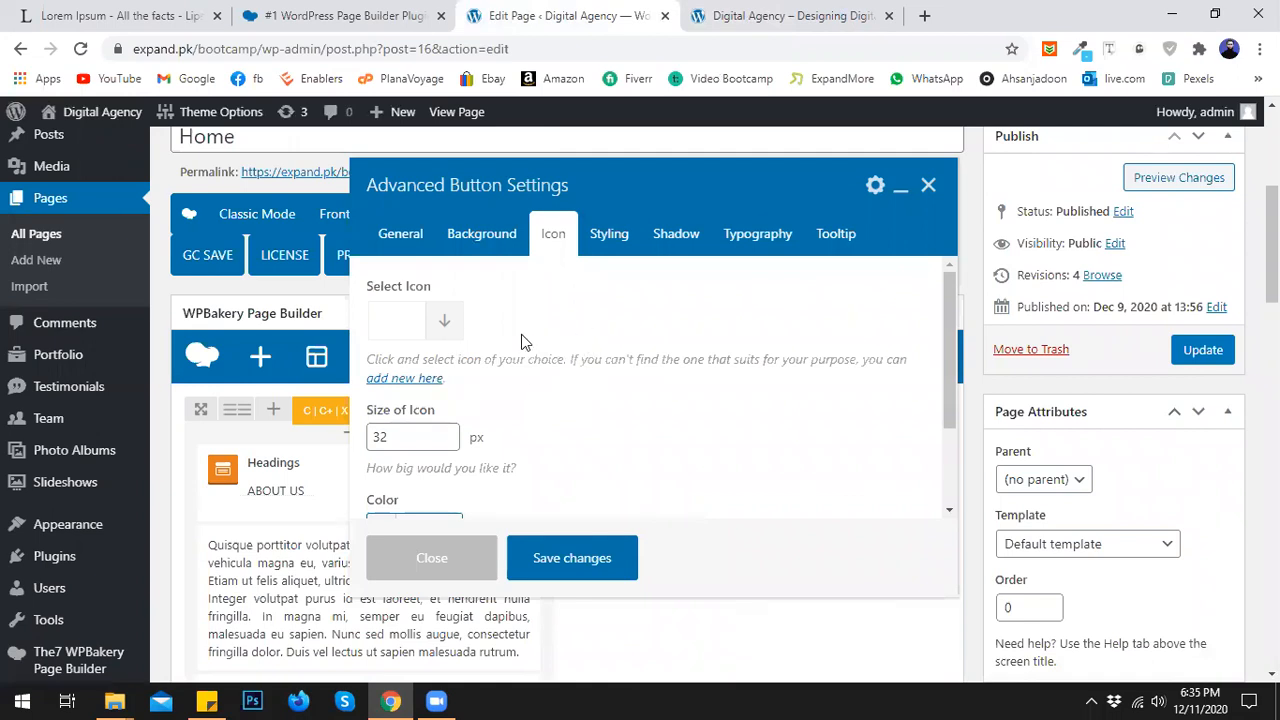
click(444, 320)
scroll(548, 405, down, 1)
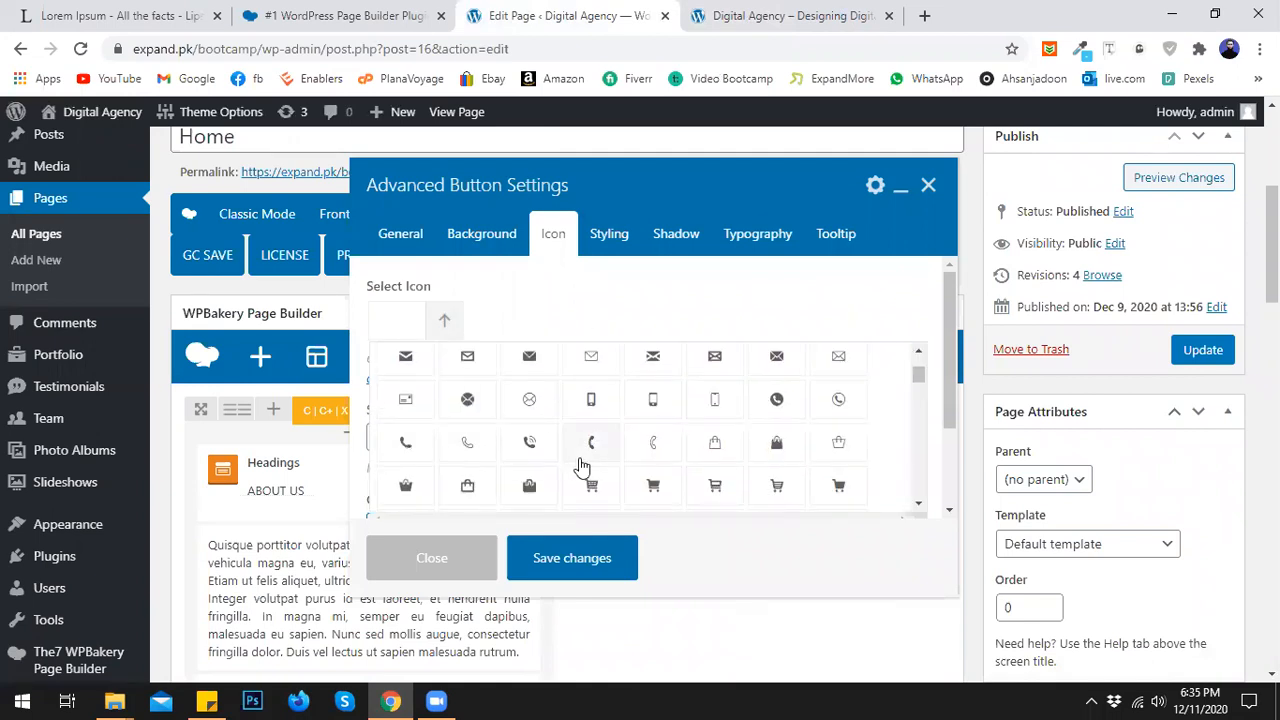
scroll(671, 449, down, 1)
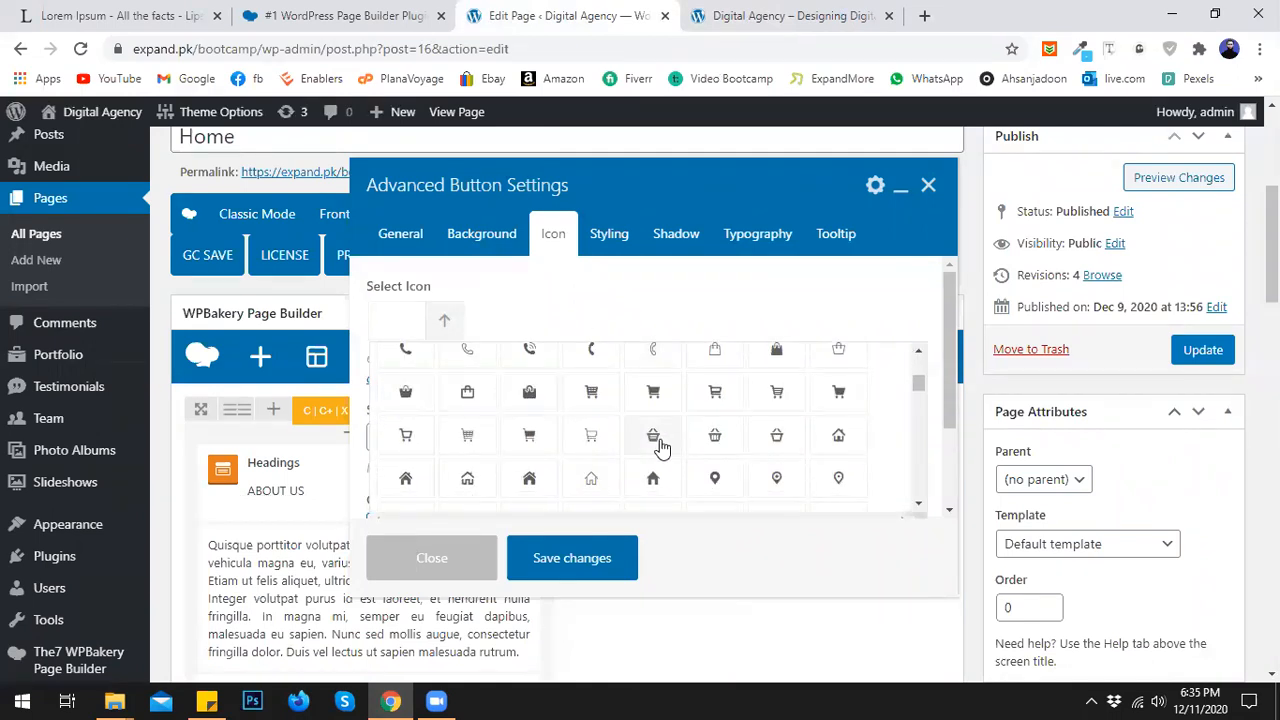
scroll(650, 445, up, 2)
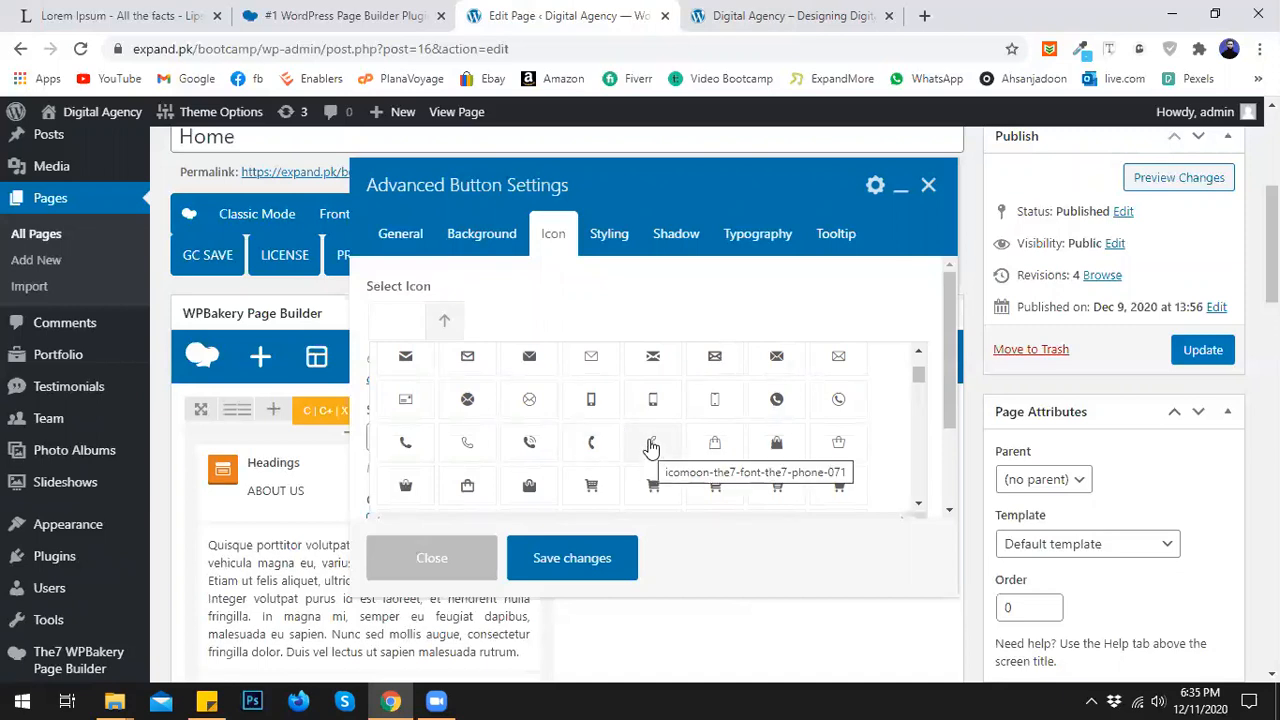
click(652, 443)
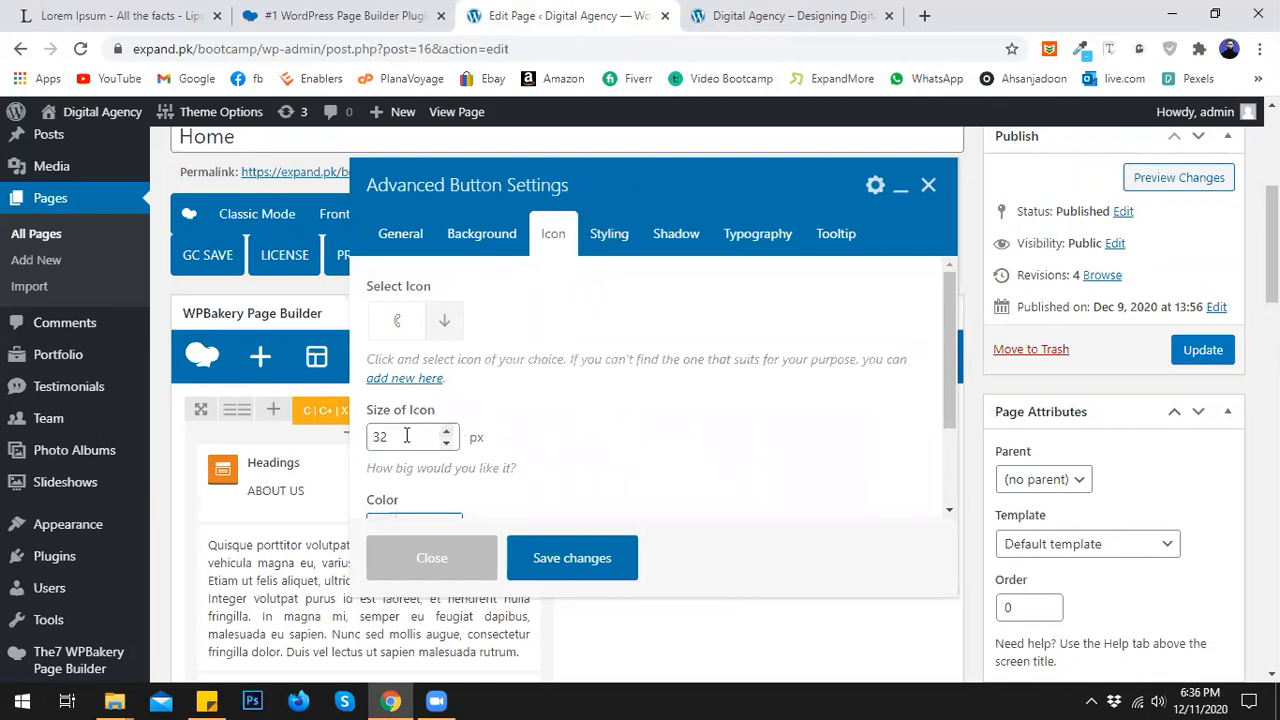
- Set the button's icon color to white
scroll(585, 417, down, 1)
click(450, 404)
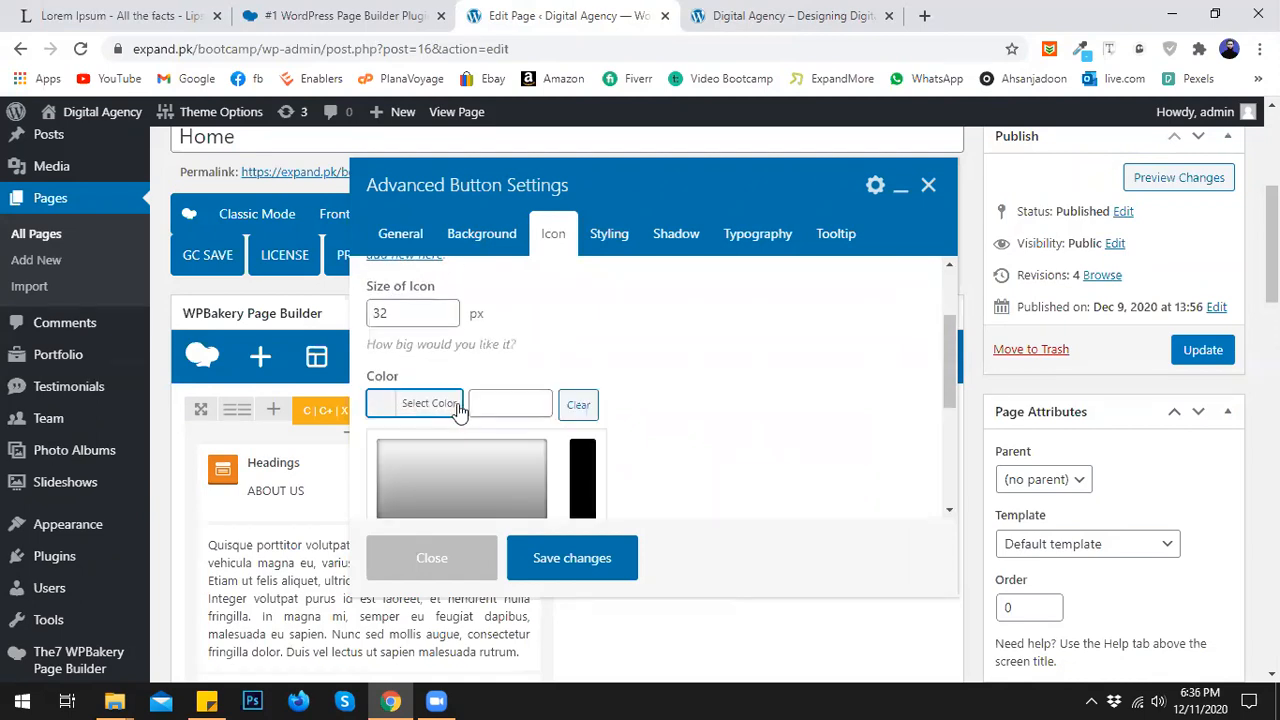
scroll(444, 467, down, 2)
scroll(410, 420, down, 1)
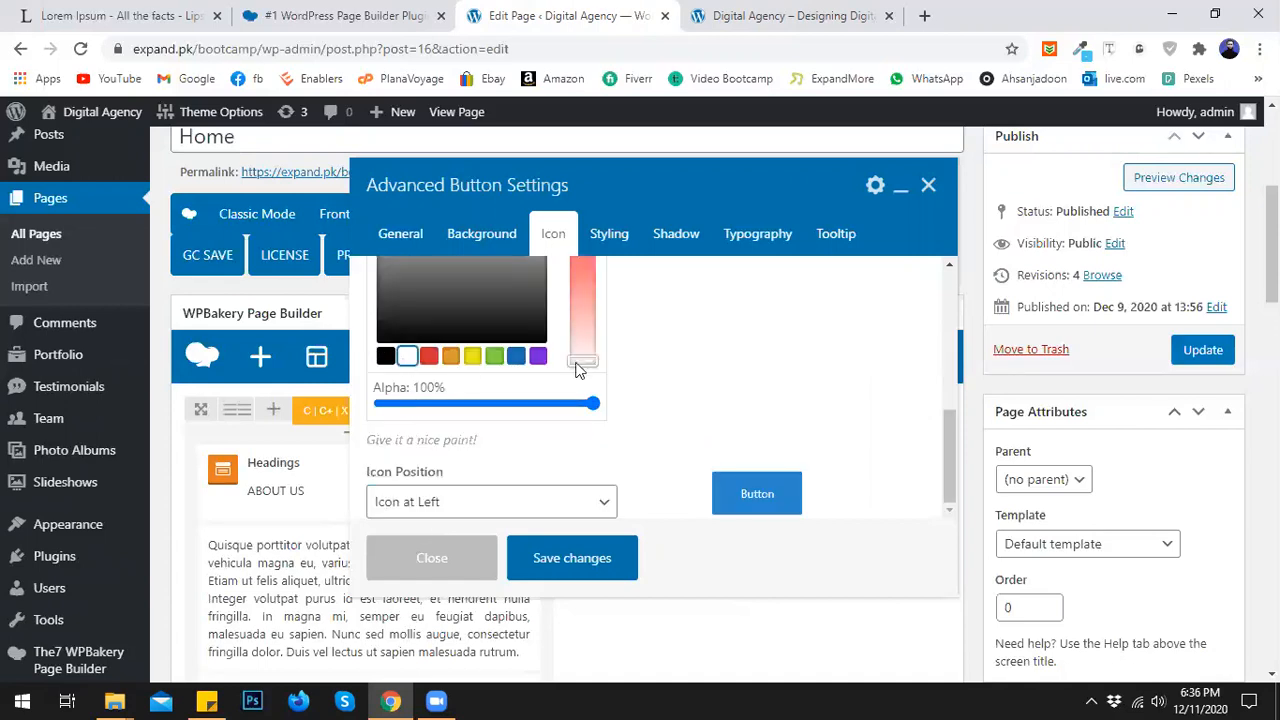
click(613, 381)
- Review the available icon positions and keep Icon at Left
scroll(613, 381, up, 1)
scroll(587, 413, down, 1)
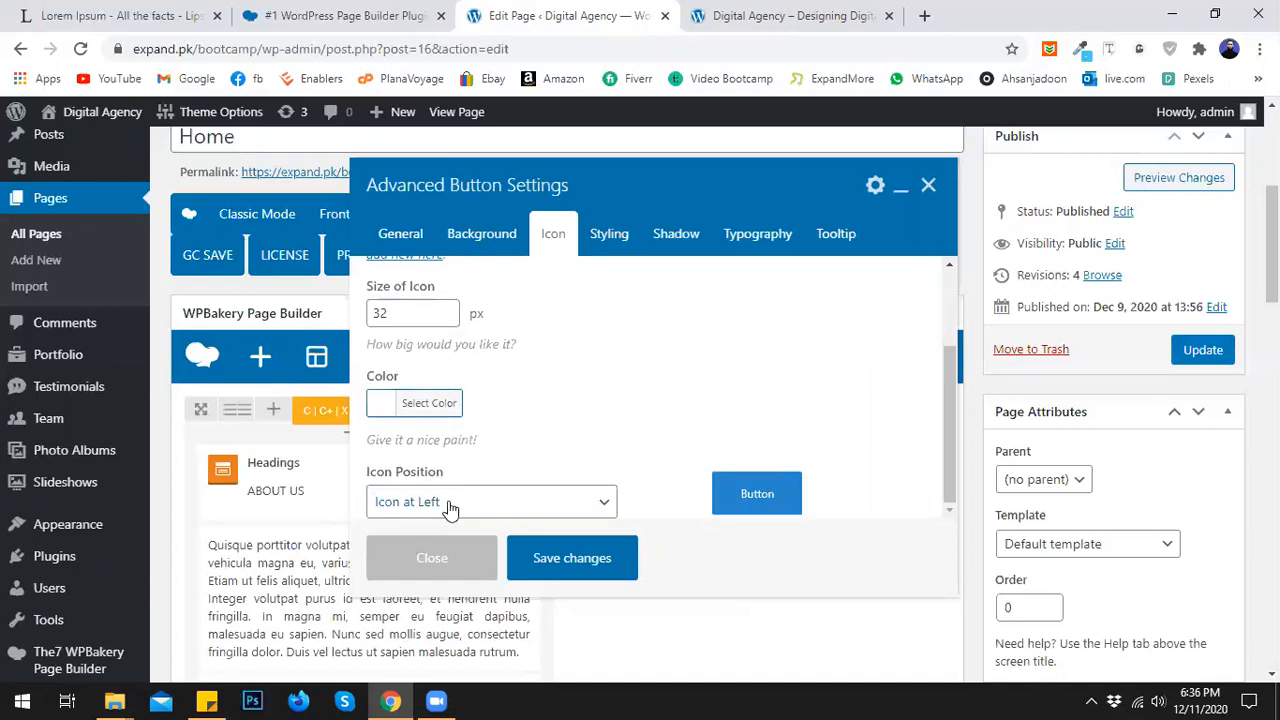
click(481, 503)
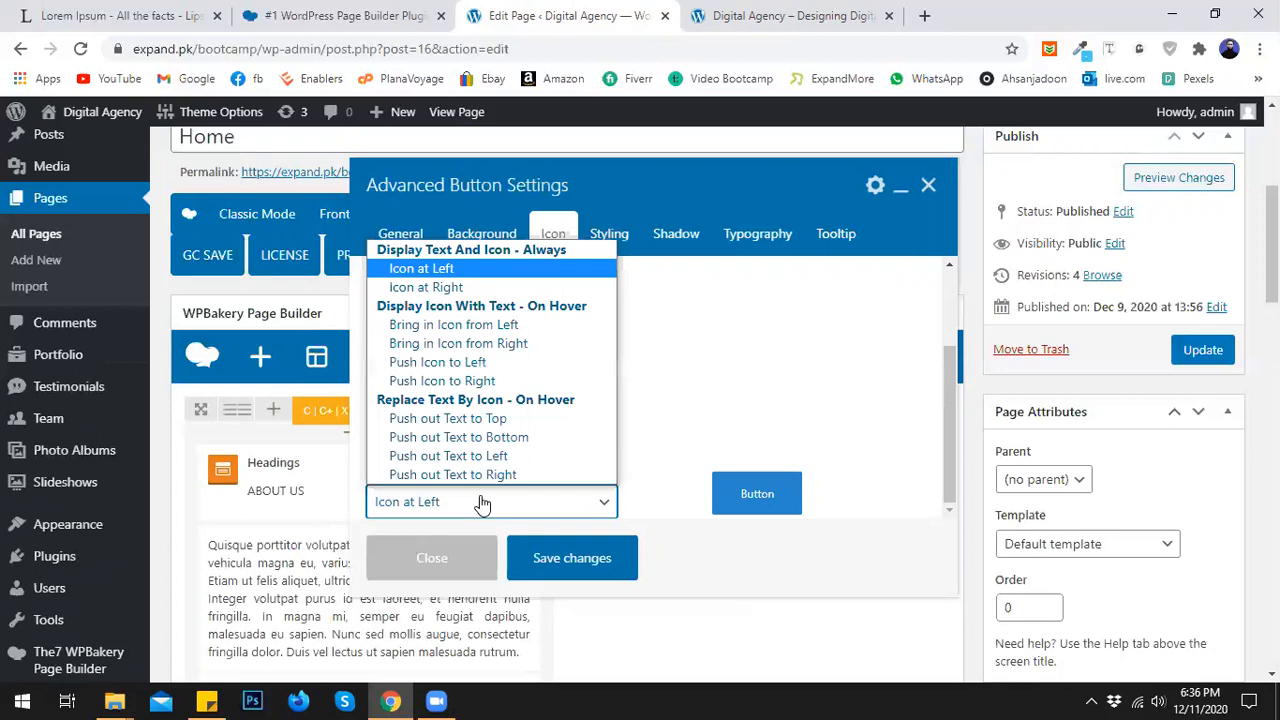
click(703, 347)
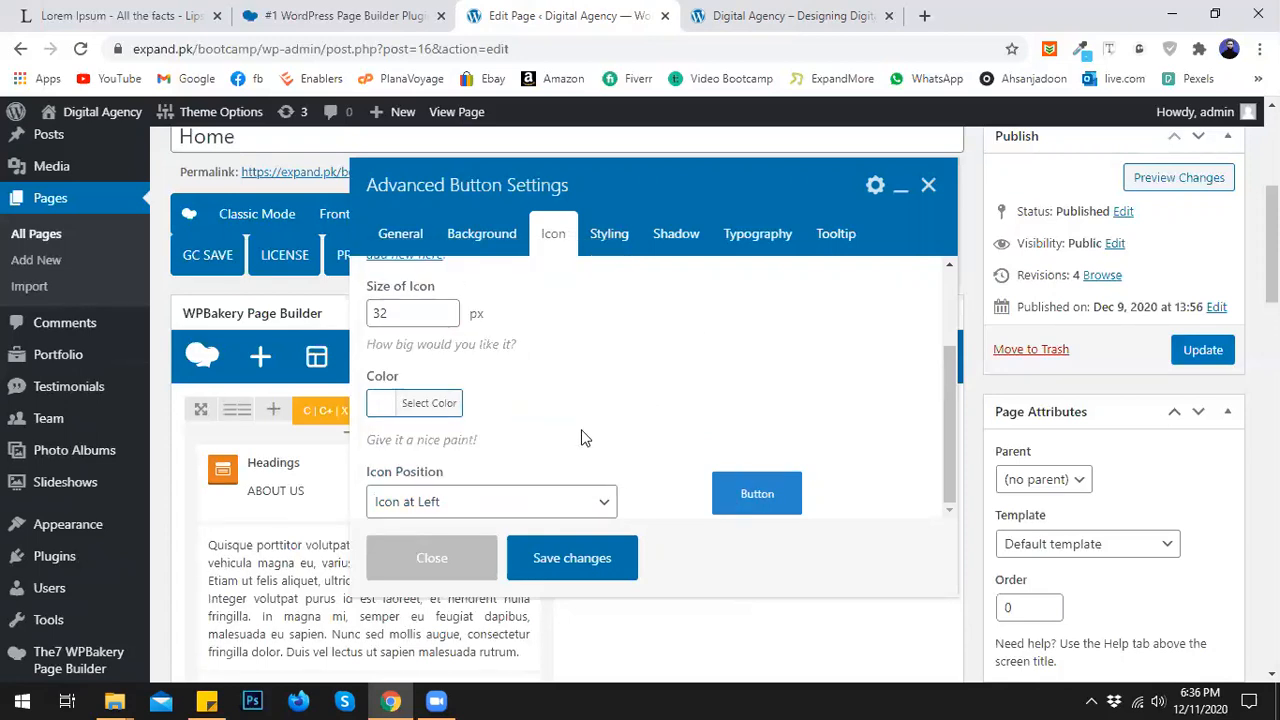
- Review the button's styling, shadow and typography options, keeping No Shadow and the default font
click(604, 236)
scroll(557, 380, down, 2)
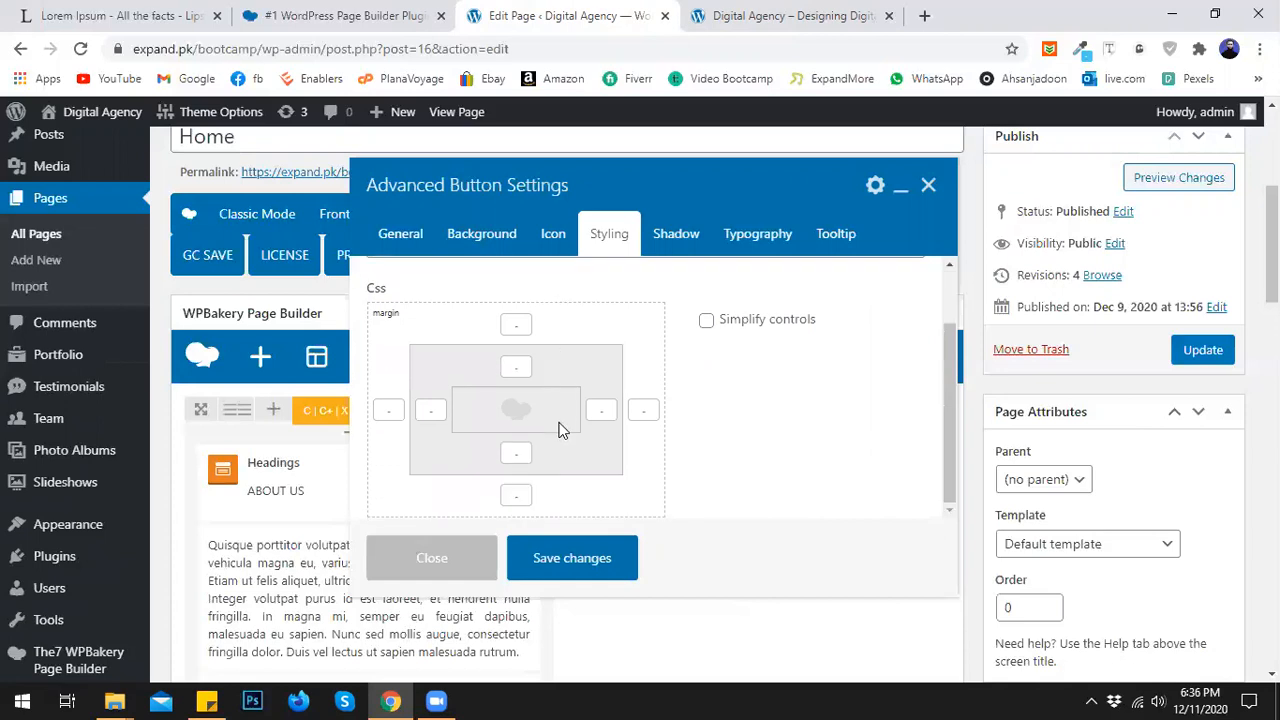
click(676, 240)
click(607, 316)
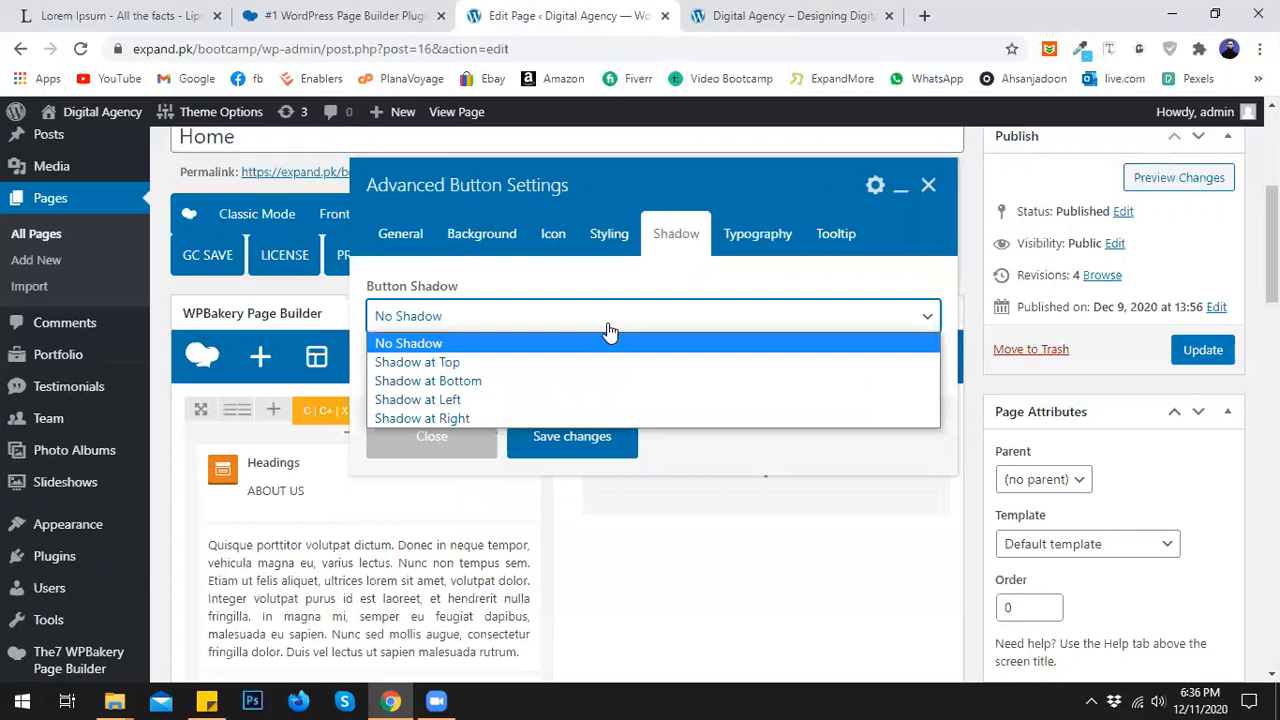
click(609, 284)
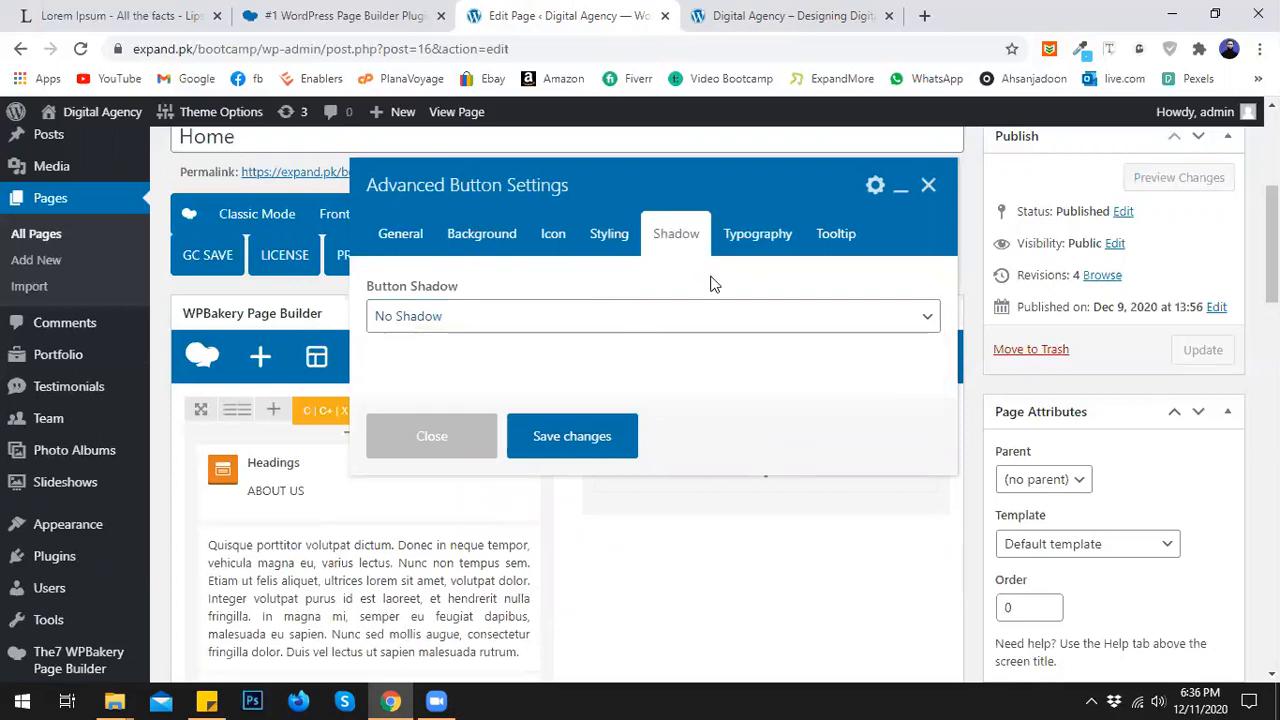
click(745, 238)
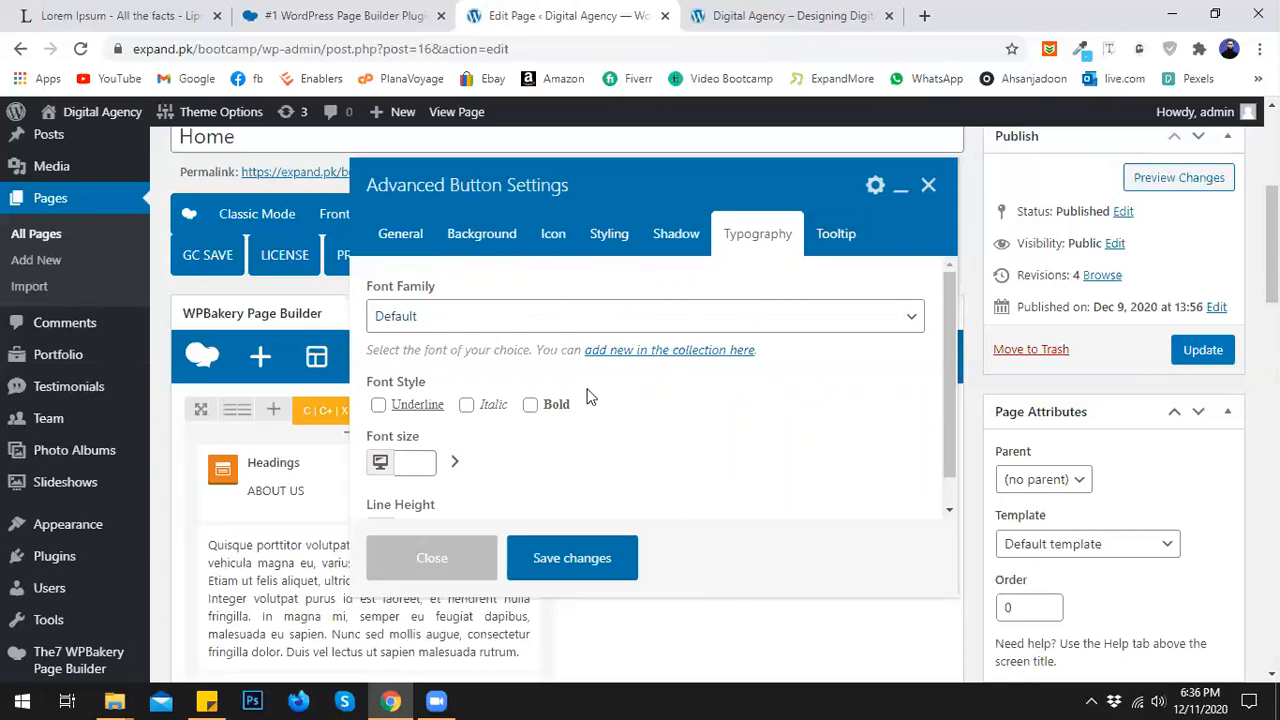
scroll(573, 438, down, 1)
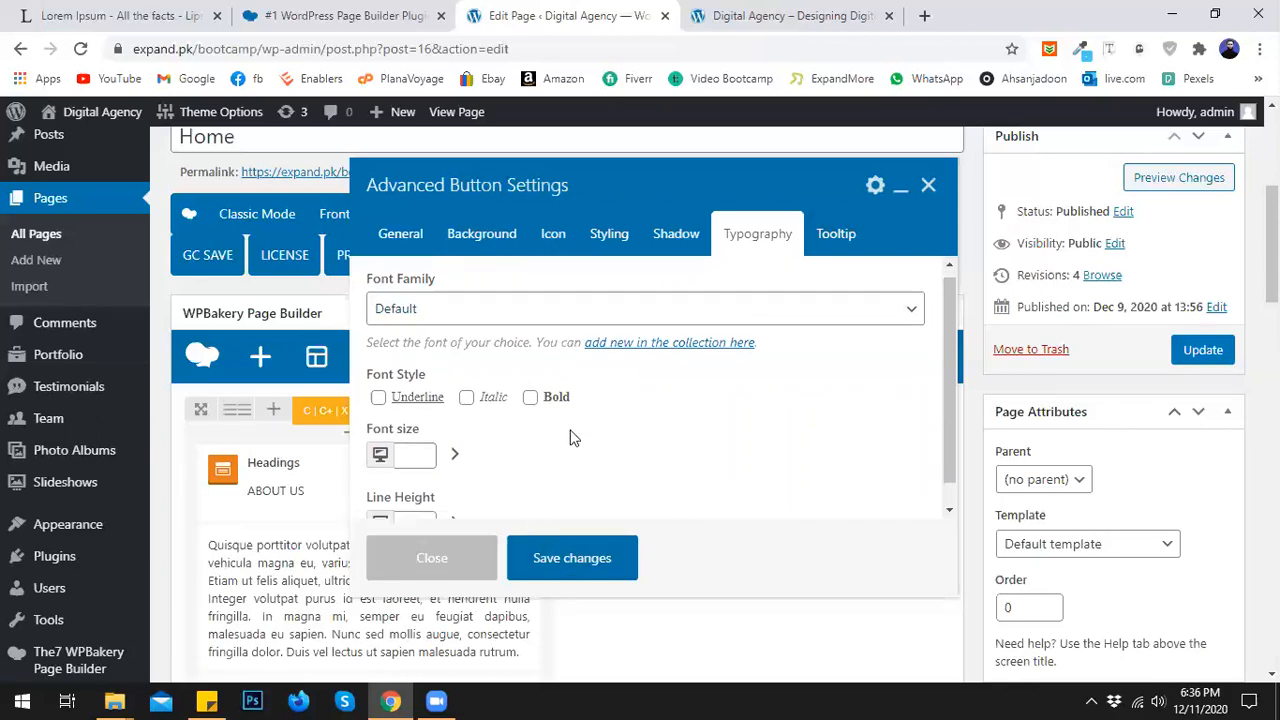
scroll(573, 438, down, 1)
click(410, 246)
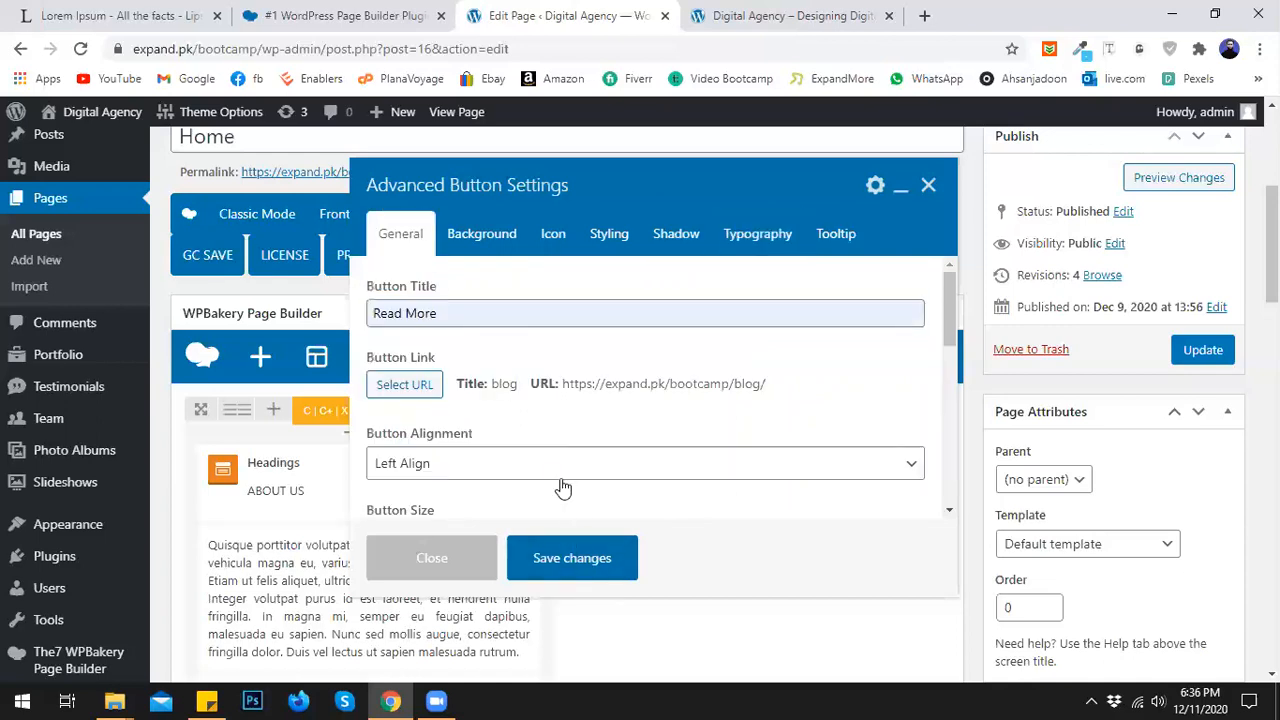
- Save the Read More button's icon settings and preview the Home page
click(571, 562)
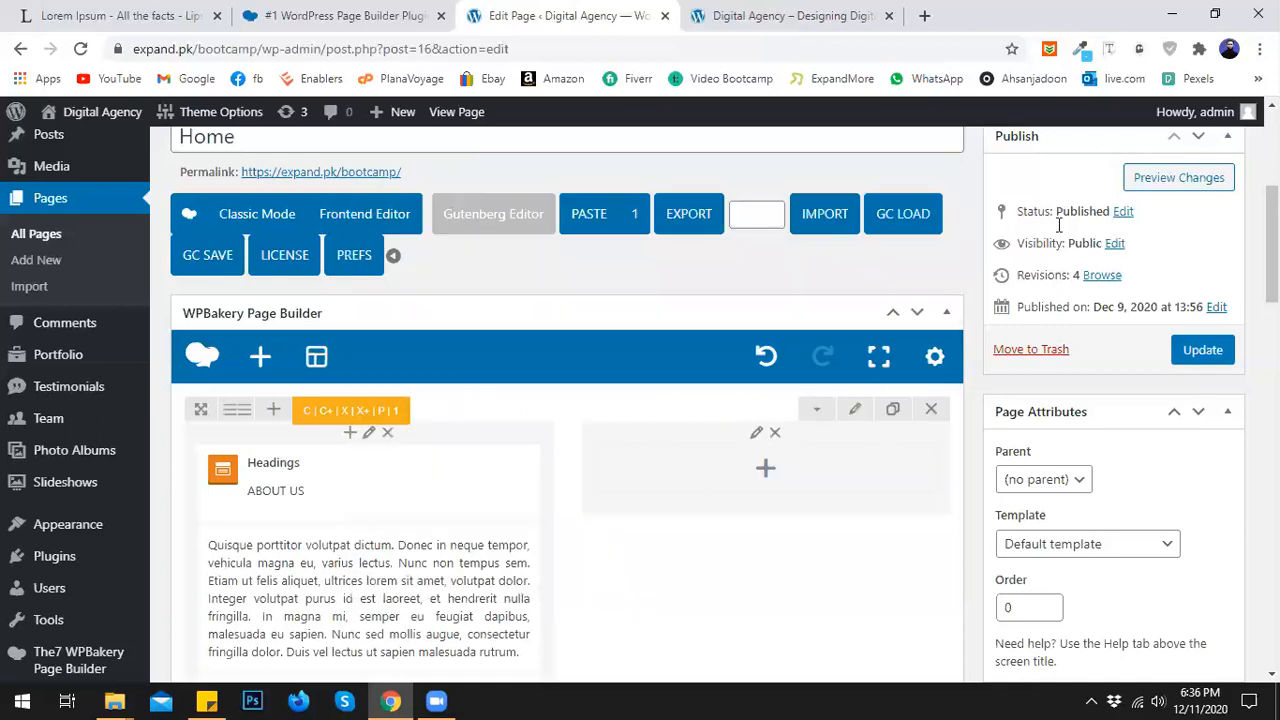
click(1160, 180)
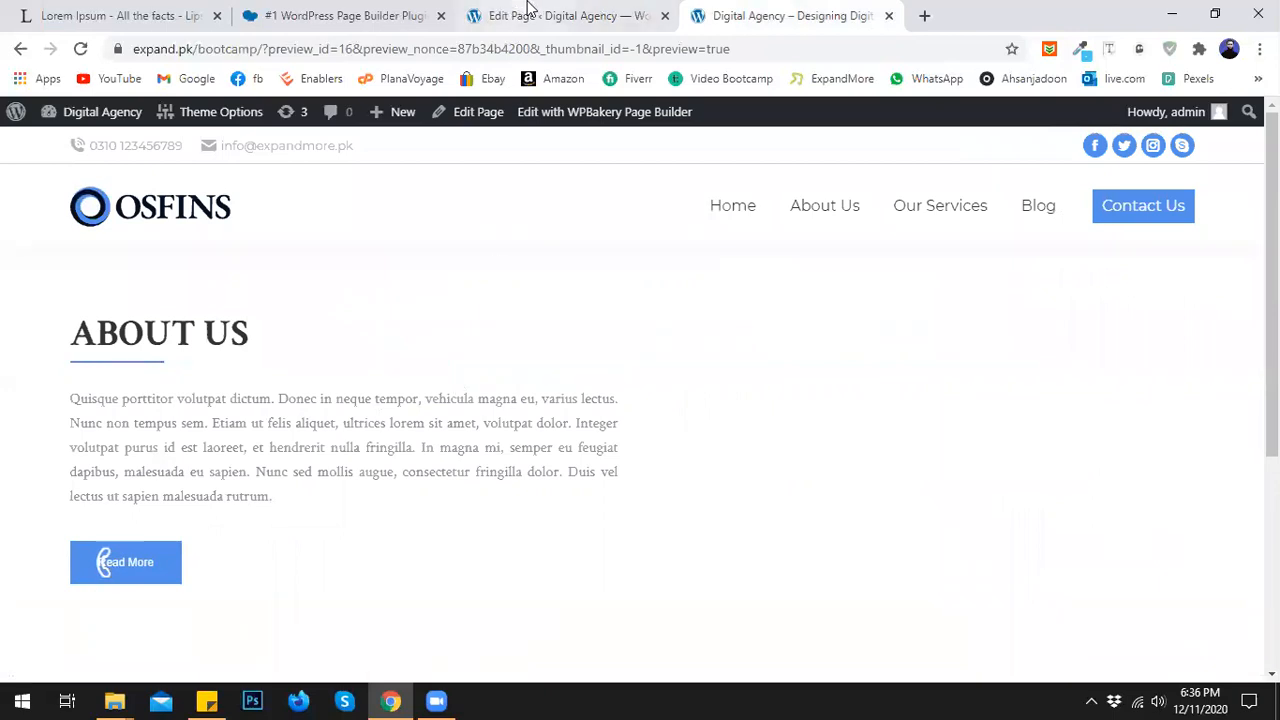
- Reopen the Read More button's icon settings and look through the icon picker for a way to clear the phone icon
click(528, 13)
scroll(326, 530, down, 2)
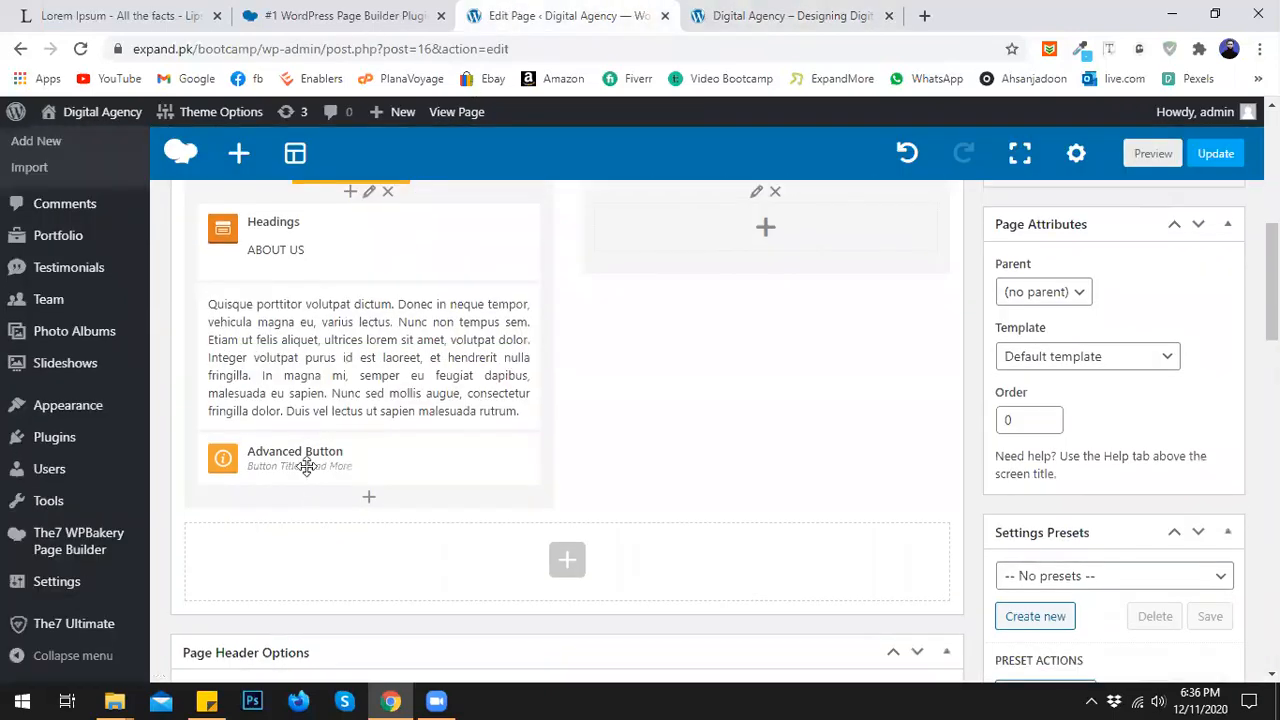
click(339, 461)
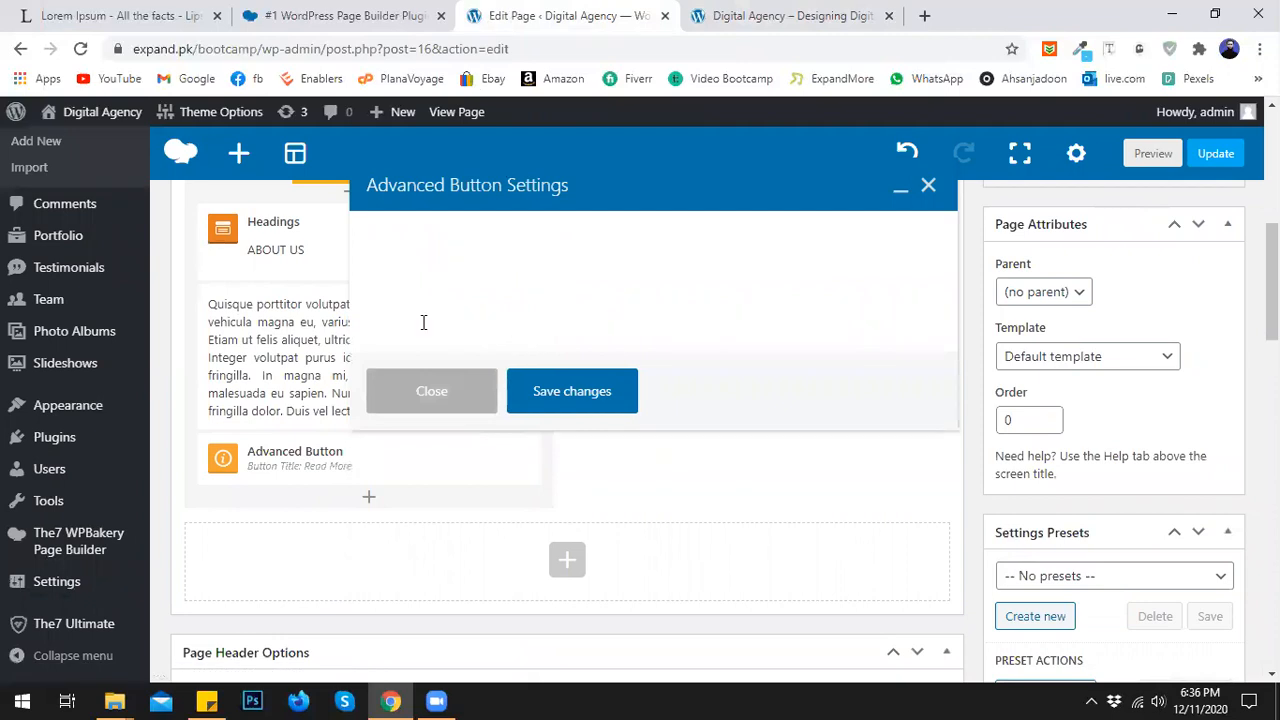
scroll(491, 398, down, 1)
scroll(487, 400, down, 1)
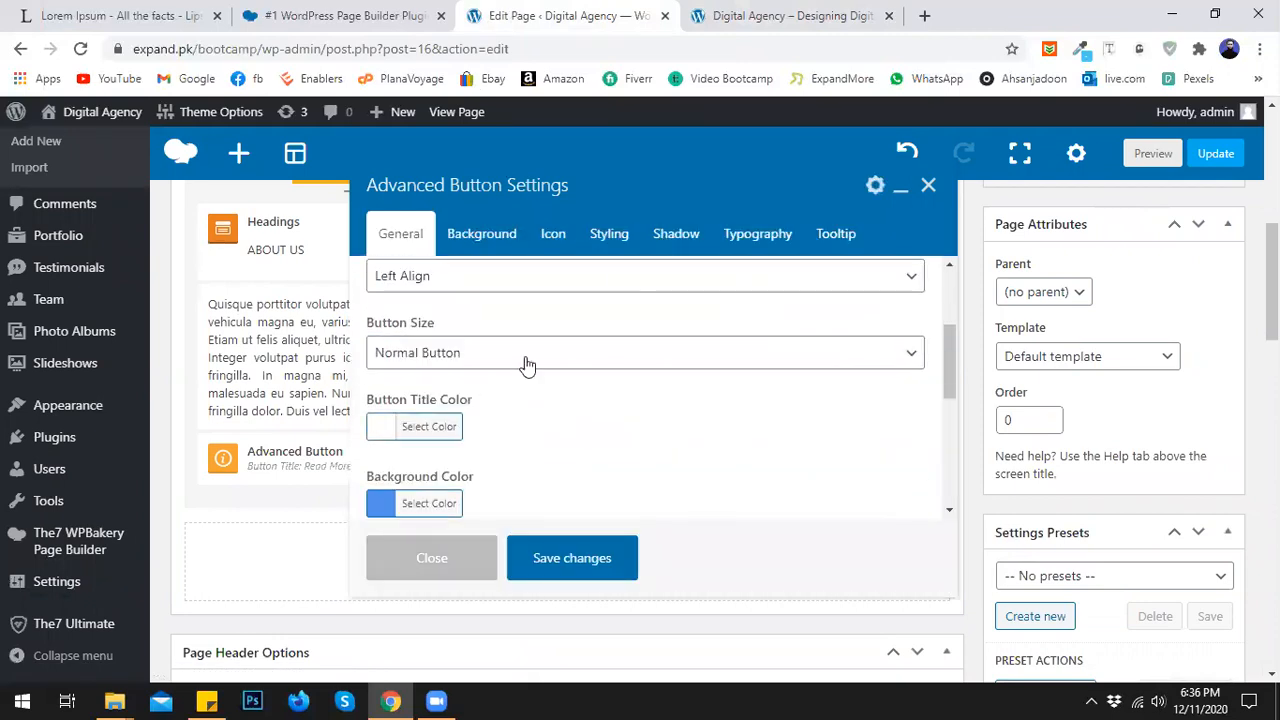
click(553, 236)
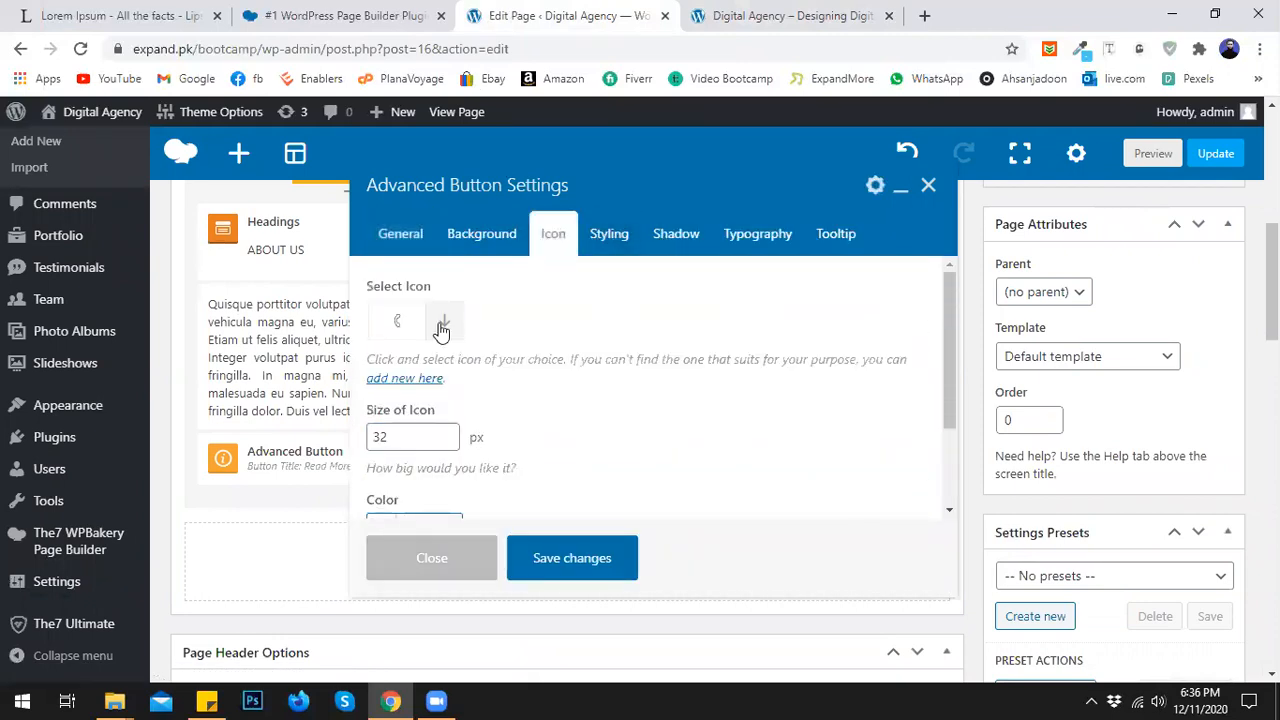
click(444, 320)
scroll(463, 420, up, 1)
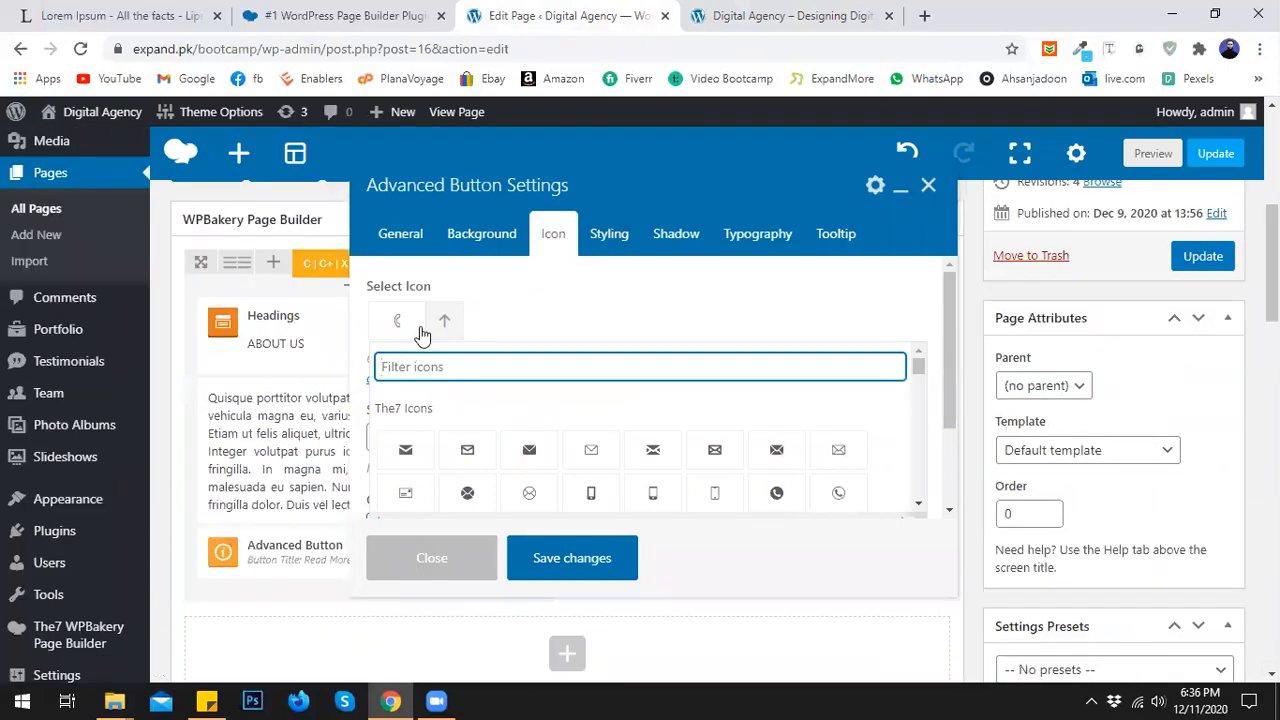
click(438, 328)
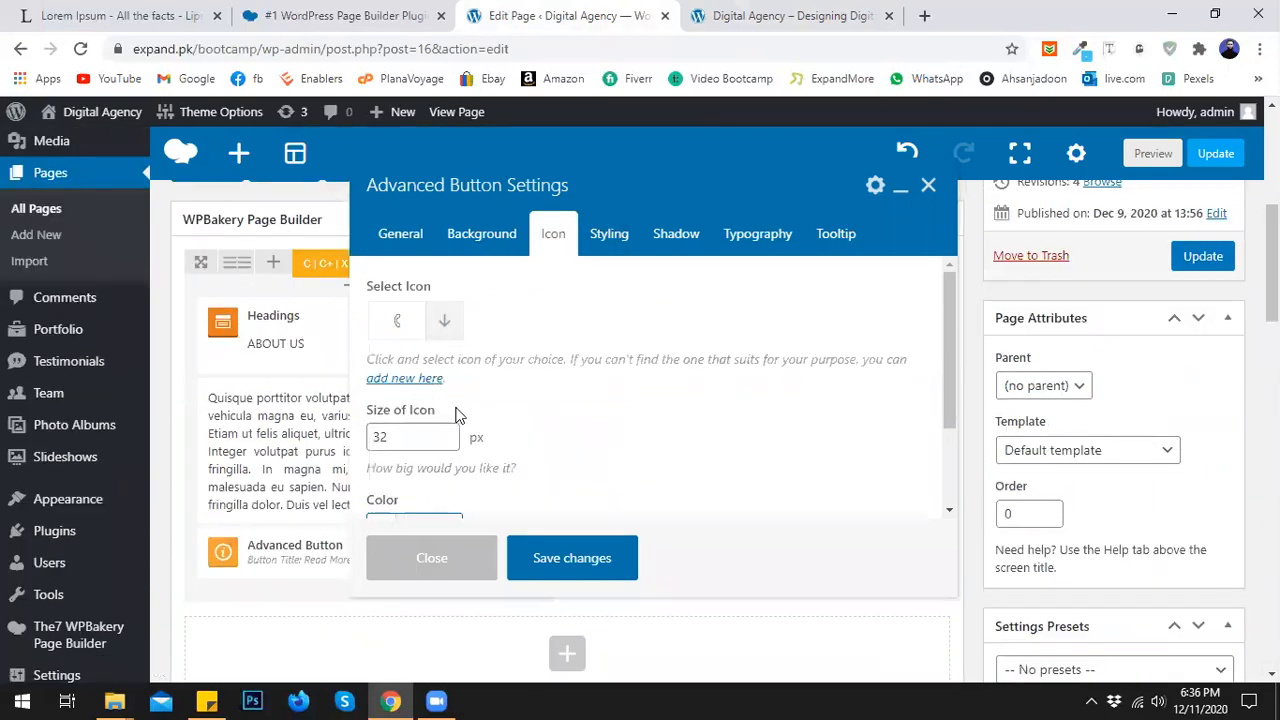
click(444, 320)
scroll(700, 450, down, 1)
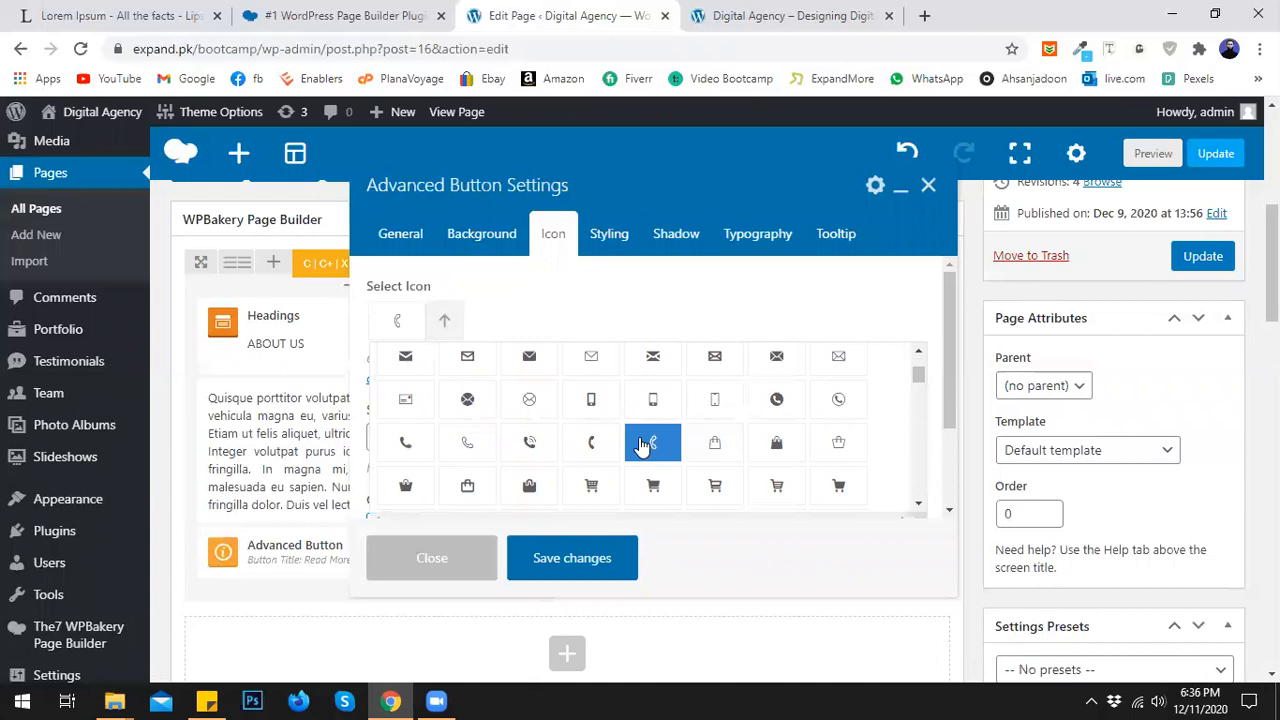
scroll(600, 438, up, 1)
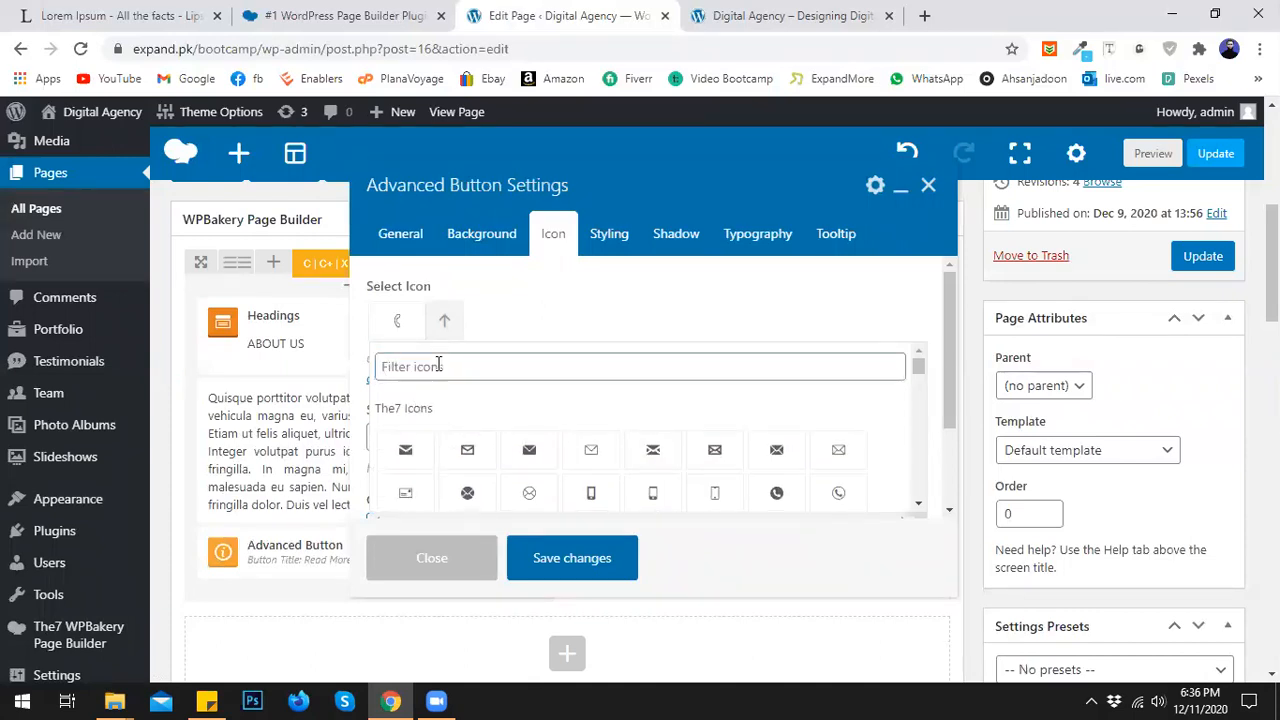
scroll(614, 414, down, 1)
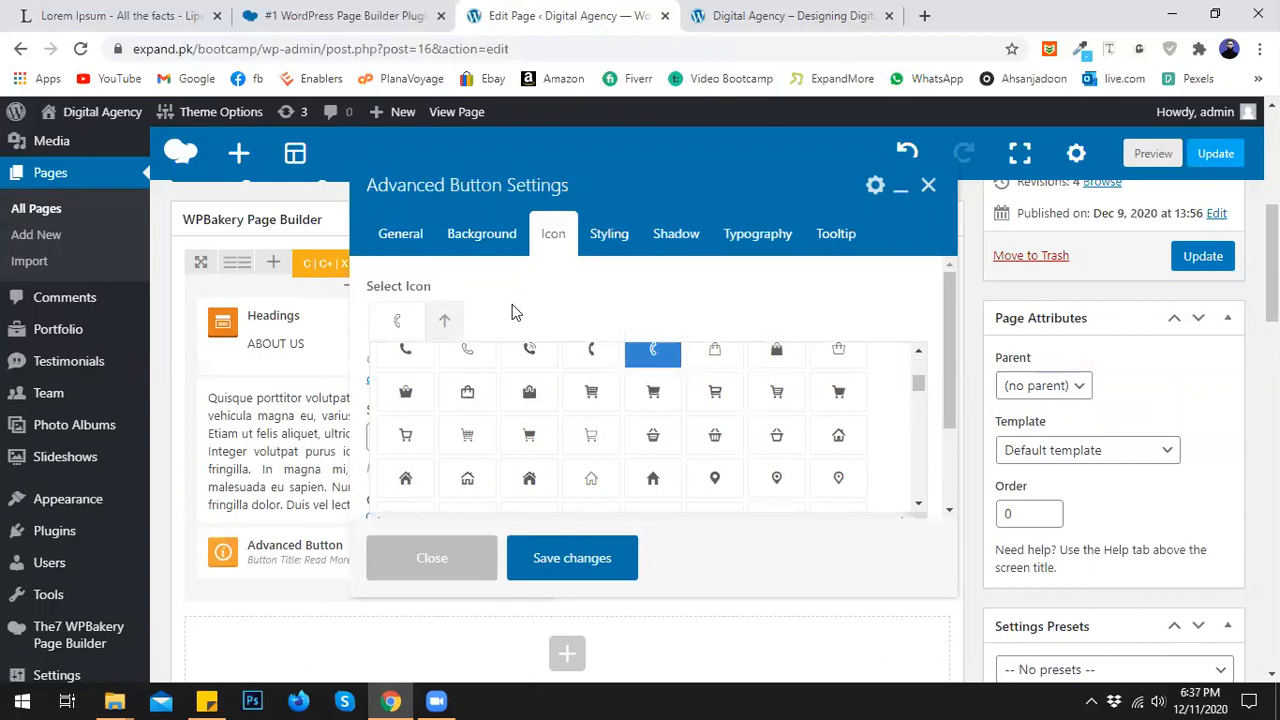
- Check the button's icon size, color and position options and the icon list again, leaving the settings without saving
click(334, 553)
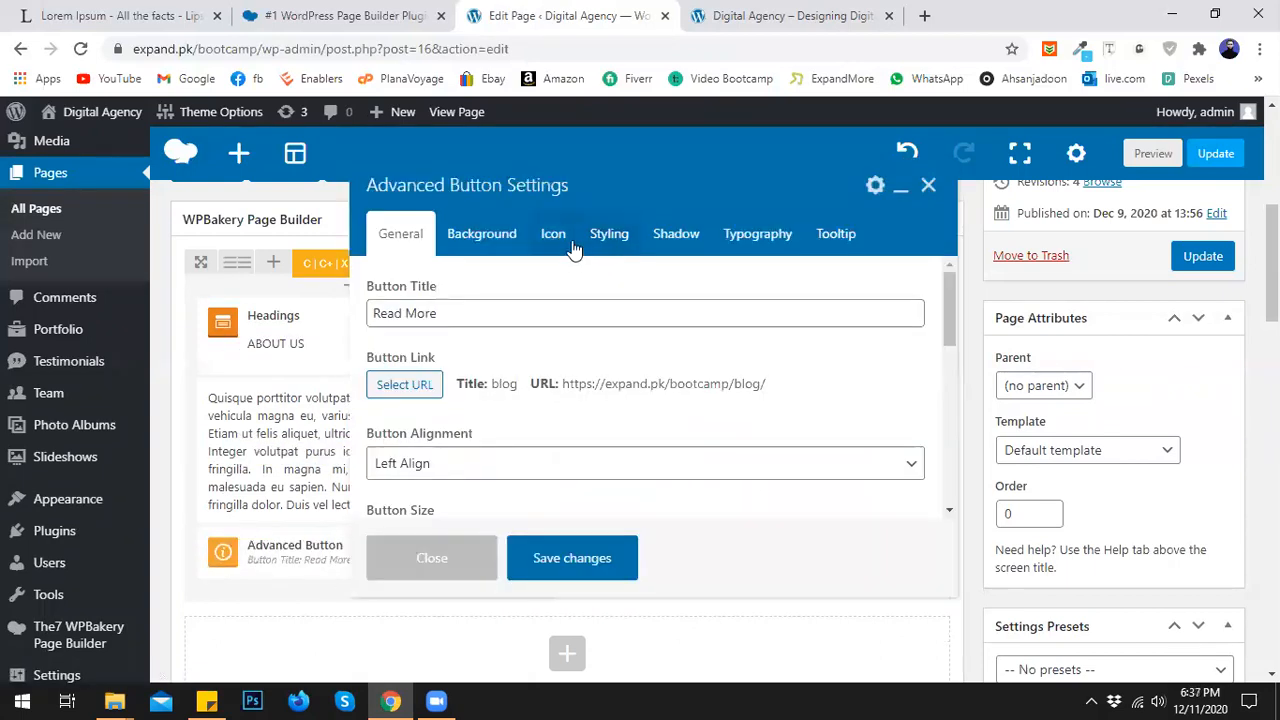
click(574, 248)
scroll(634, 374, down, 3)
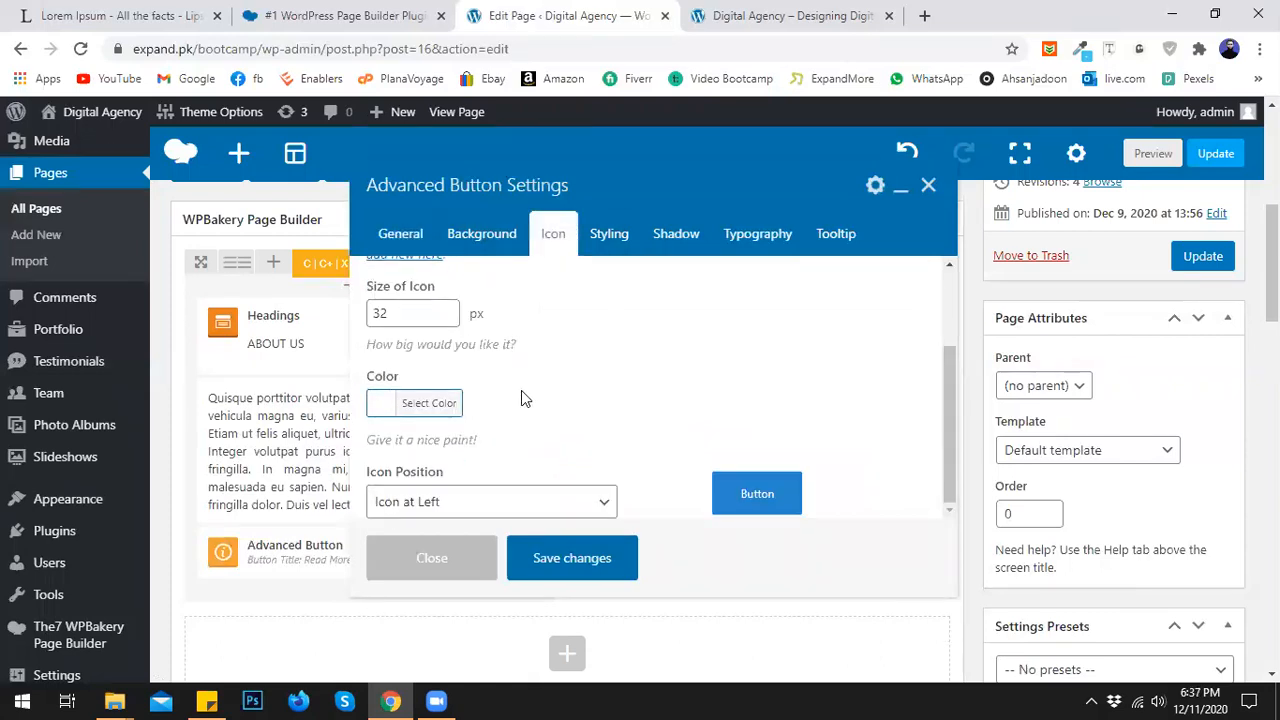
scroll(506, 375, up, 3)
click(445, 322)
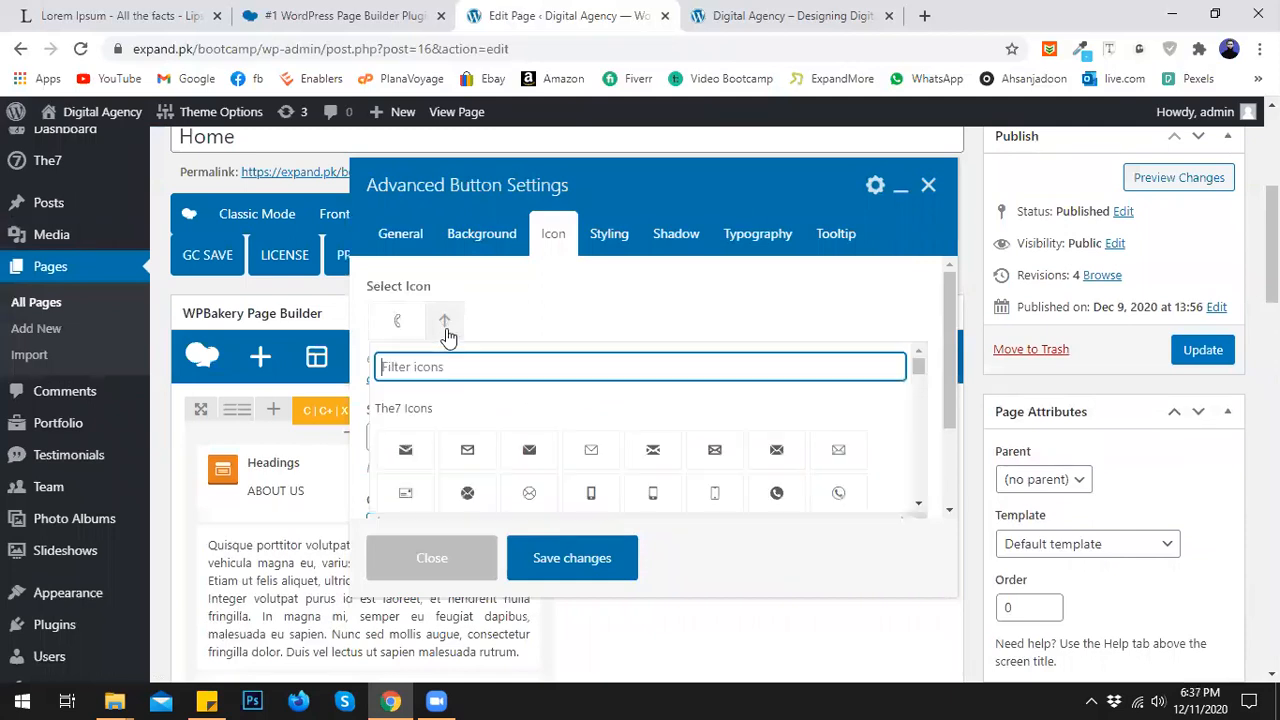
scroll(920, 393, down, 2)
drag(920, 393, 879, 334)
scroll(597, 428, down, 1)
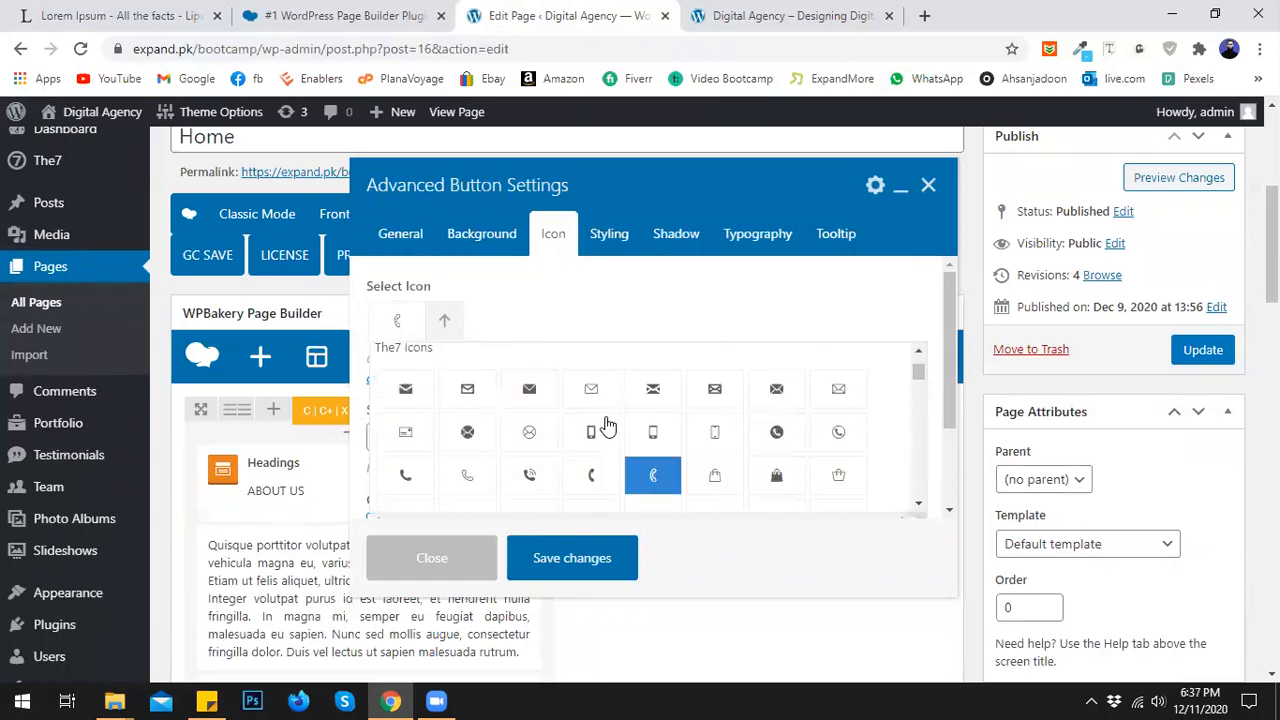
scroll(466, 400, up, 1)
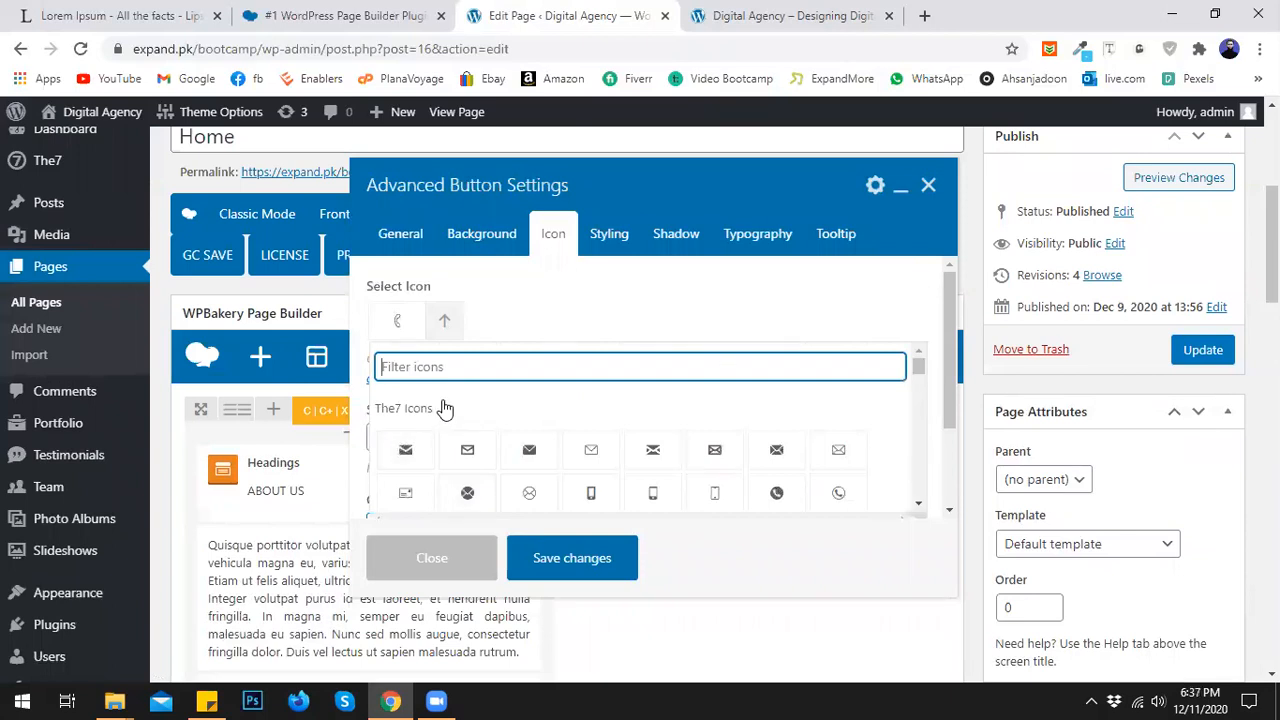
scroll(520, 455, down, 1)
scroll(486, 460, up, 1)
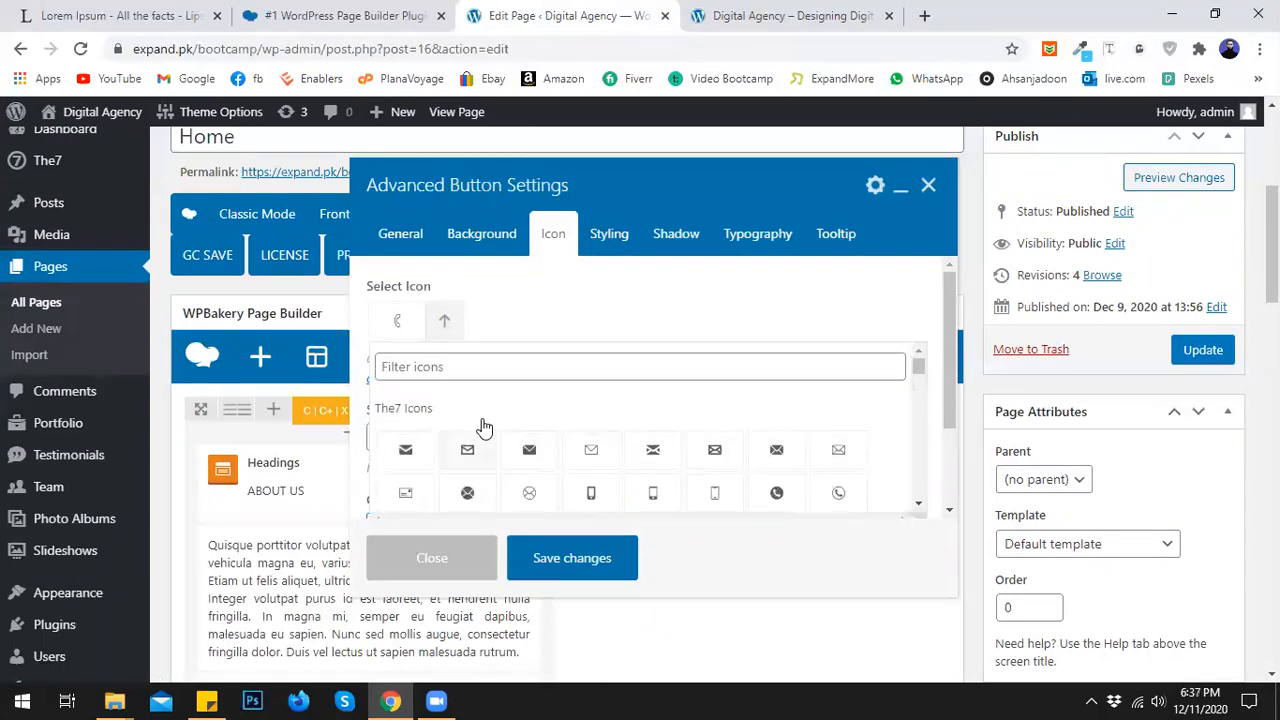
click(449, 560)
- Delete the existing Read More button and add a new Advanced Button element below the About Us text
scroll(394, 583, down, 3)
click(395, 464)
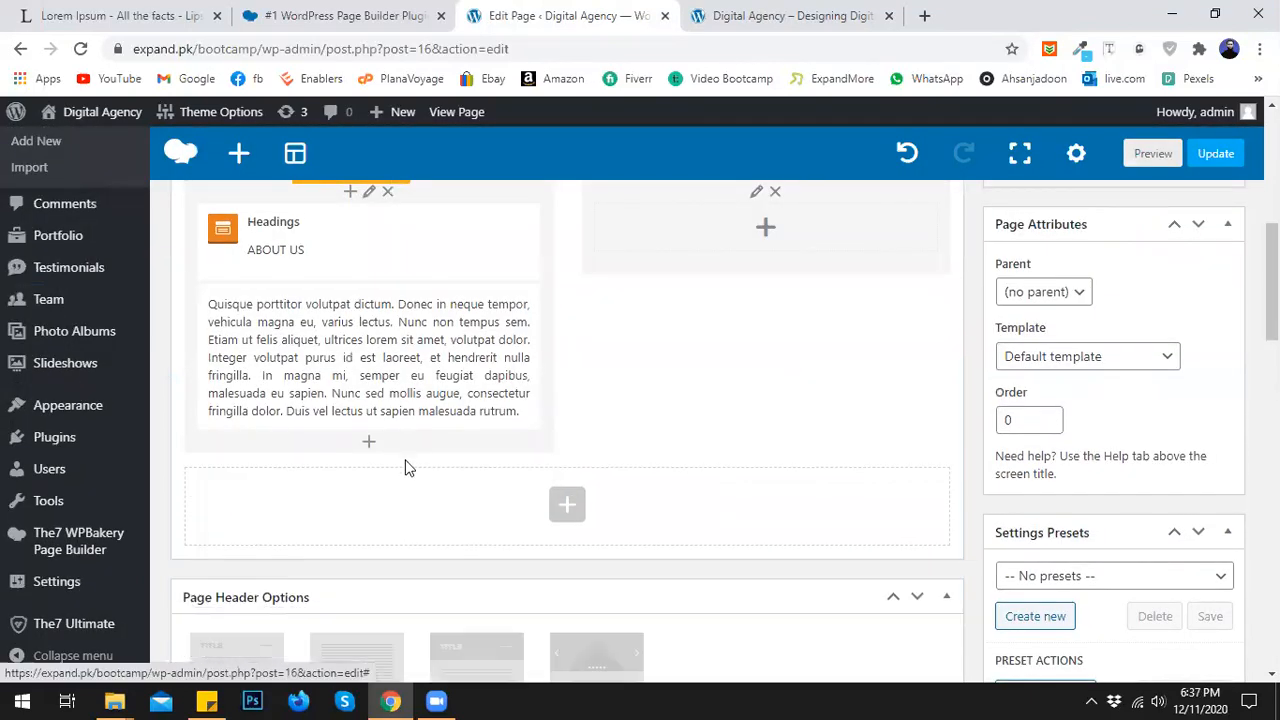
click(394, 449)
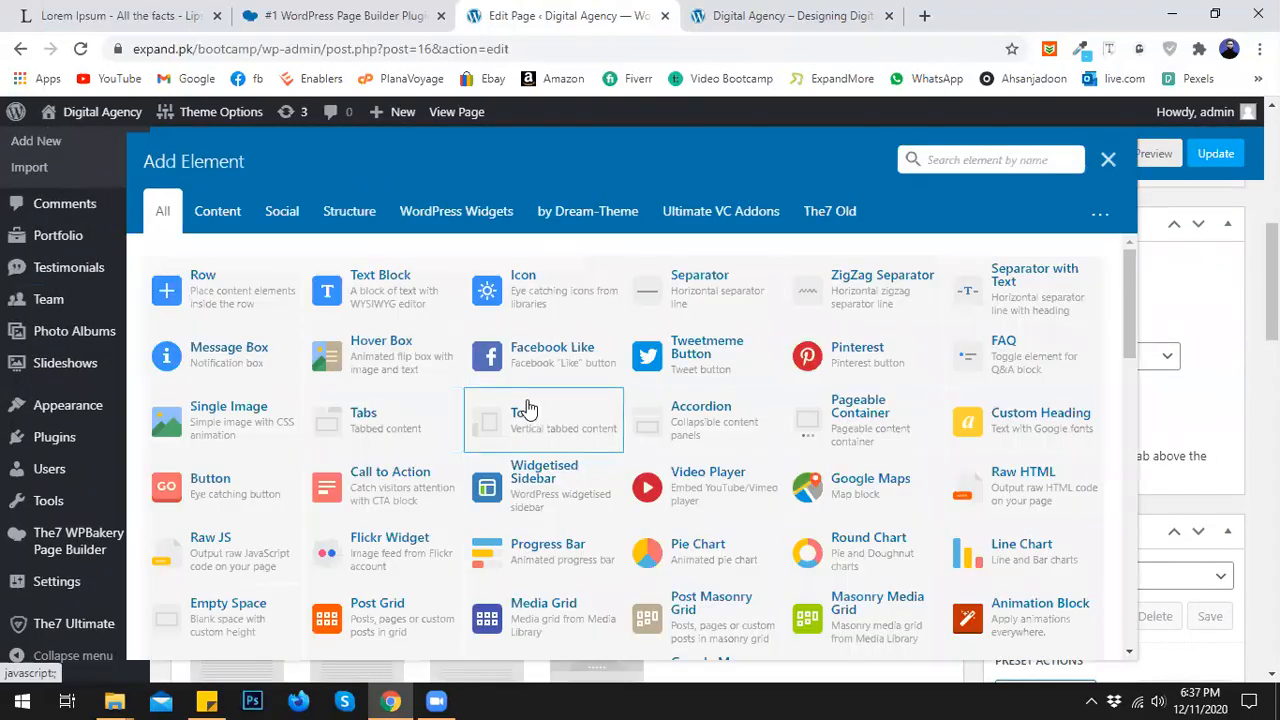
text(butt)
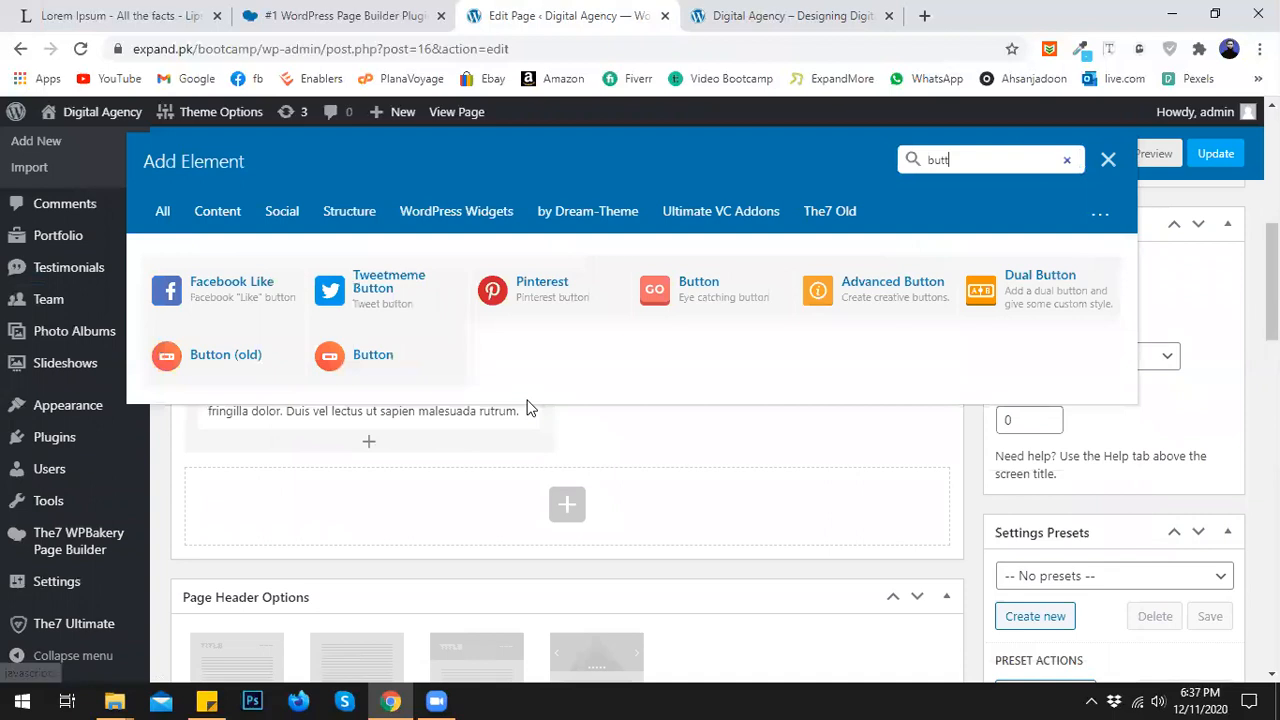
click(880, 285)
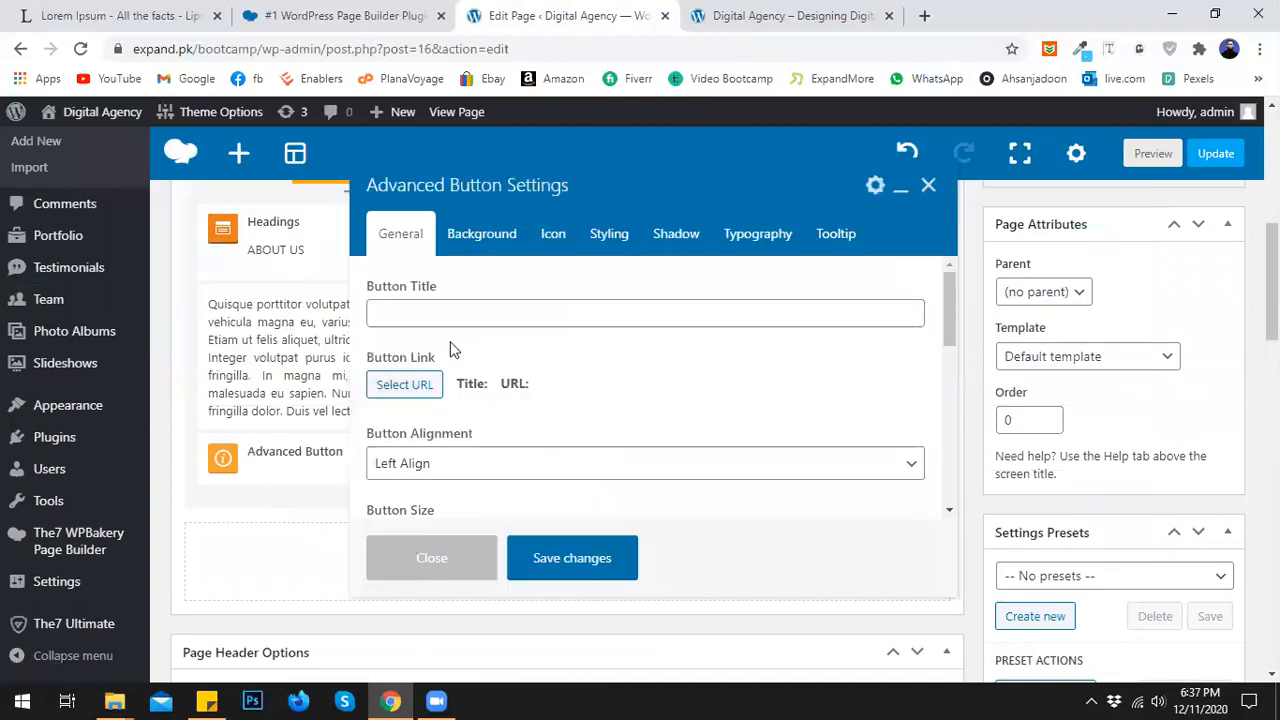
- Title the new button Read More and link it to the blog page
click(448, 314)
click(446, 355)
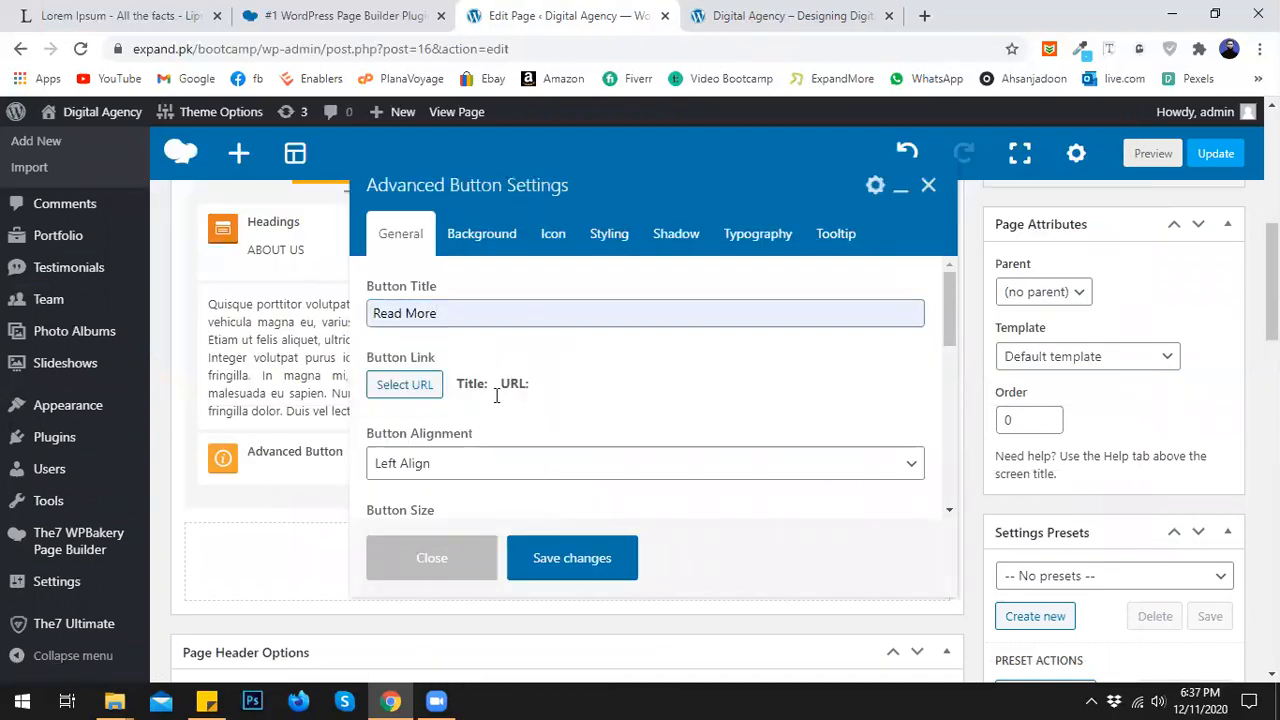
click(405, 384)
click(514, 455)
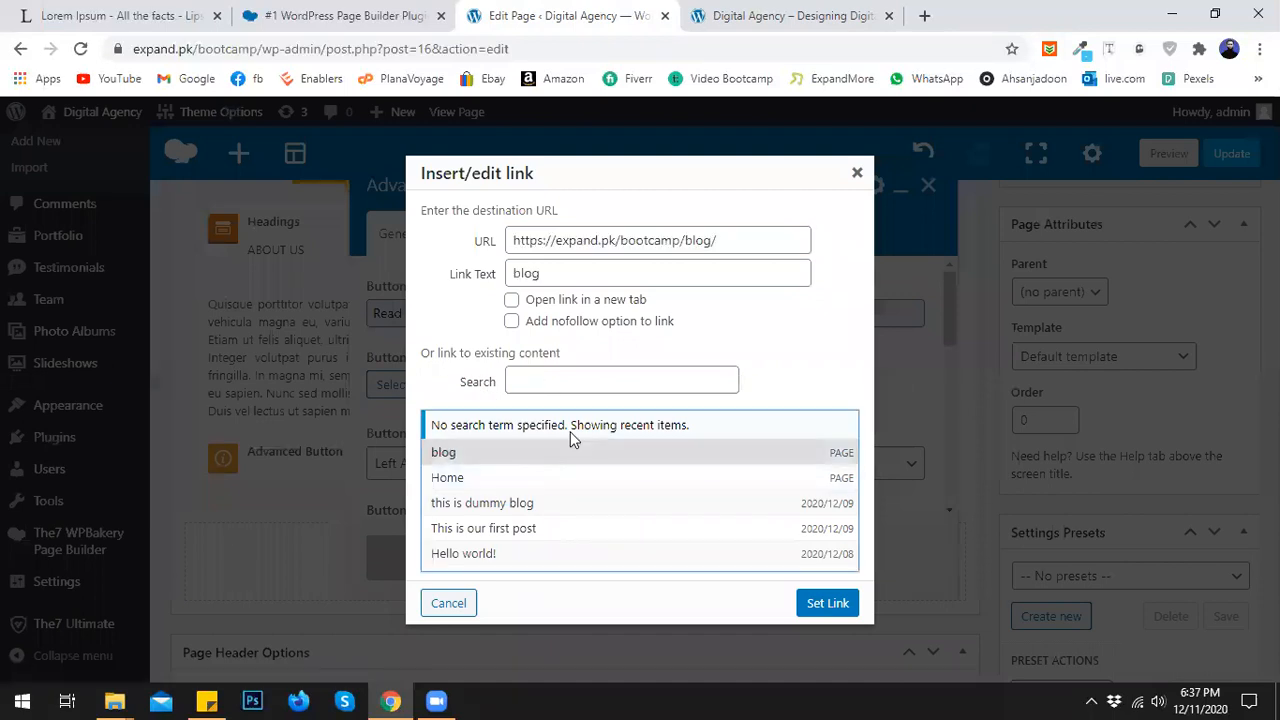
click(828, 603)
- Set the new button's title color to white
scroll(603, 397, down, 1)
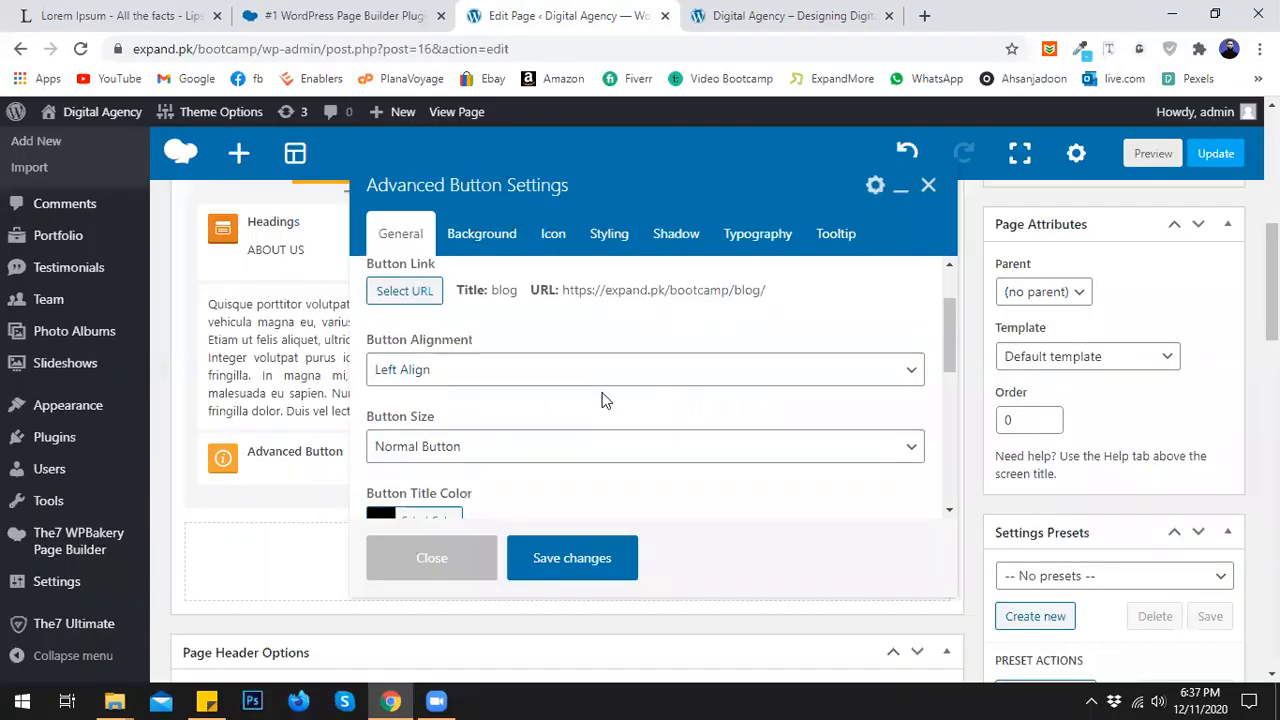
scroll(487, 443, down, 1)
click(446, 436)
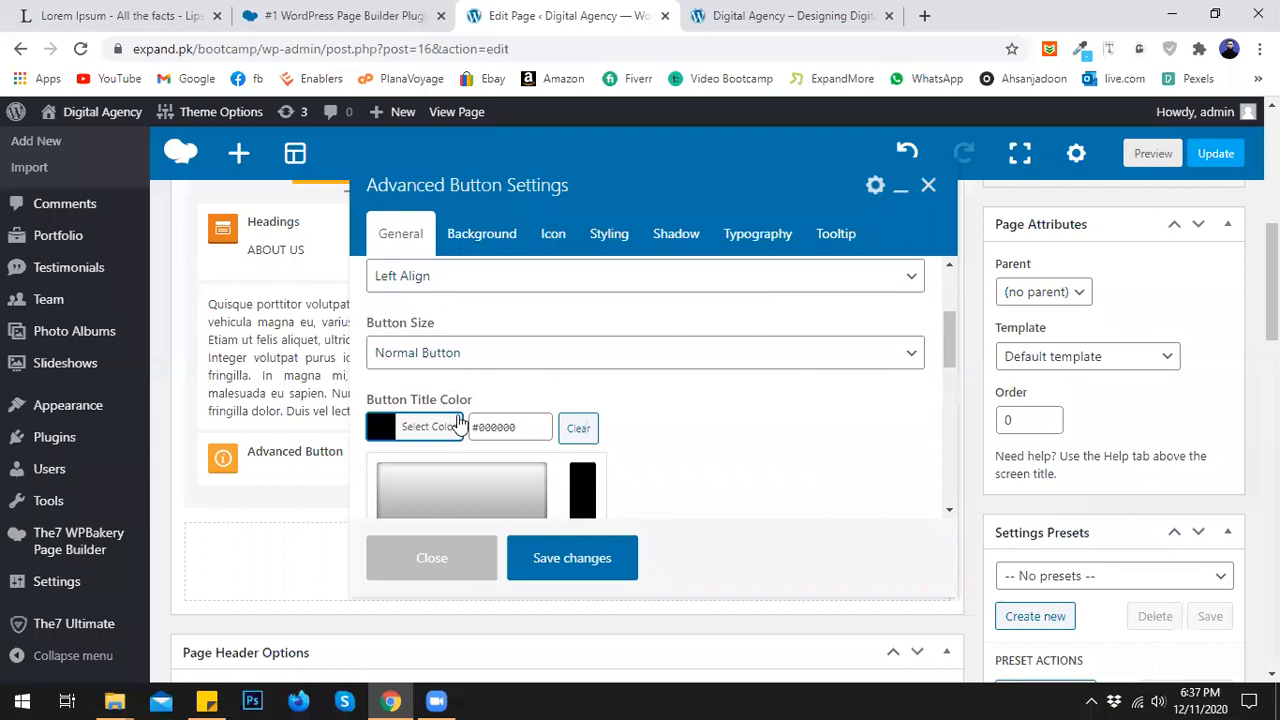
scroll(455, 425, down, 2)
click(407, 457)
scroll(418, 400, up, 1)
click(474, 377)
- Set the new button's background color to #5590e9
scroll(434, 345, down, 1)
click(432, 328)
drag(531, 322, 448, 325)
text(#5590e9)
click(420, 315)
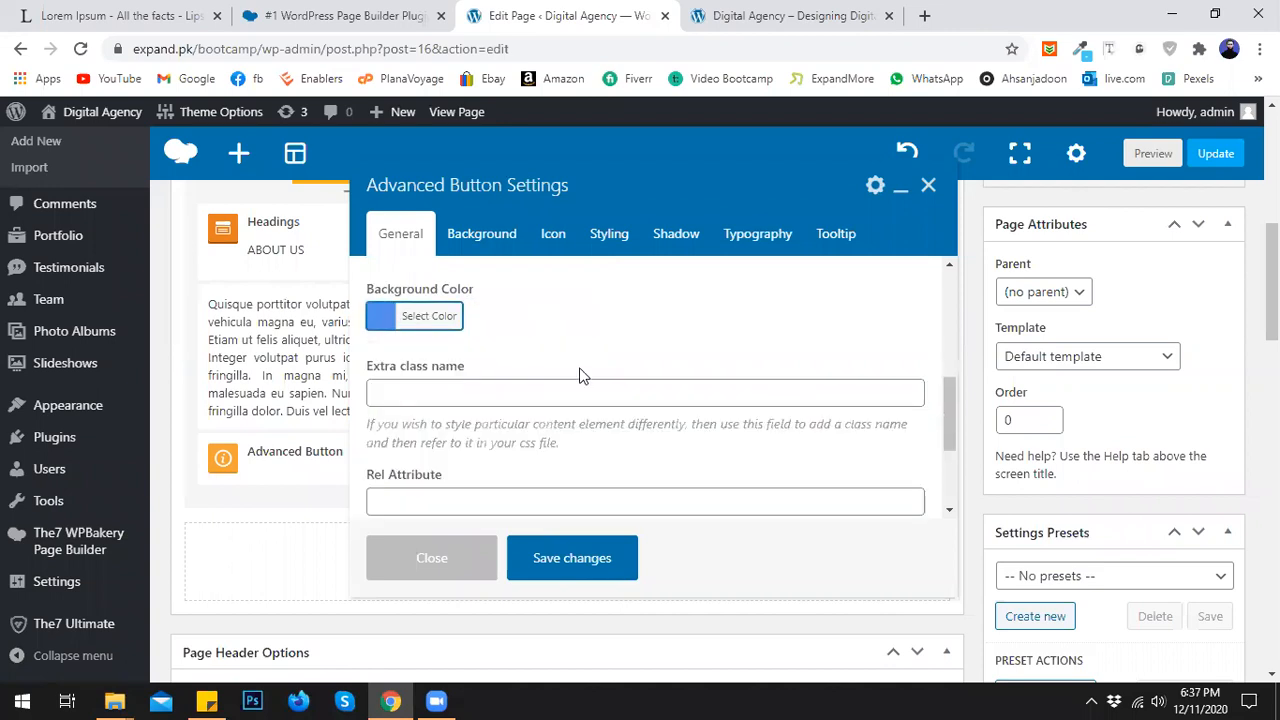
- Check the new button's remaining general and hover settings, save it without an icon and preview the Home page
scroll(580, 375, down, 2)
click(483, 248)
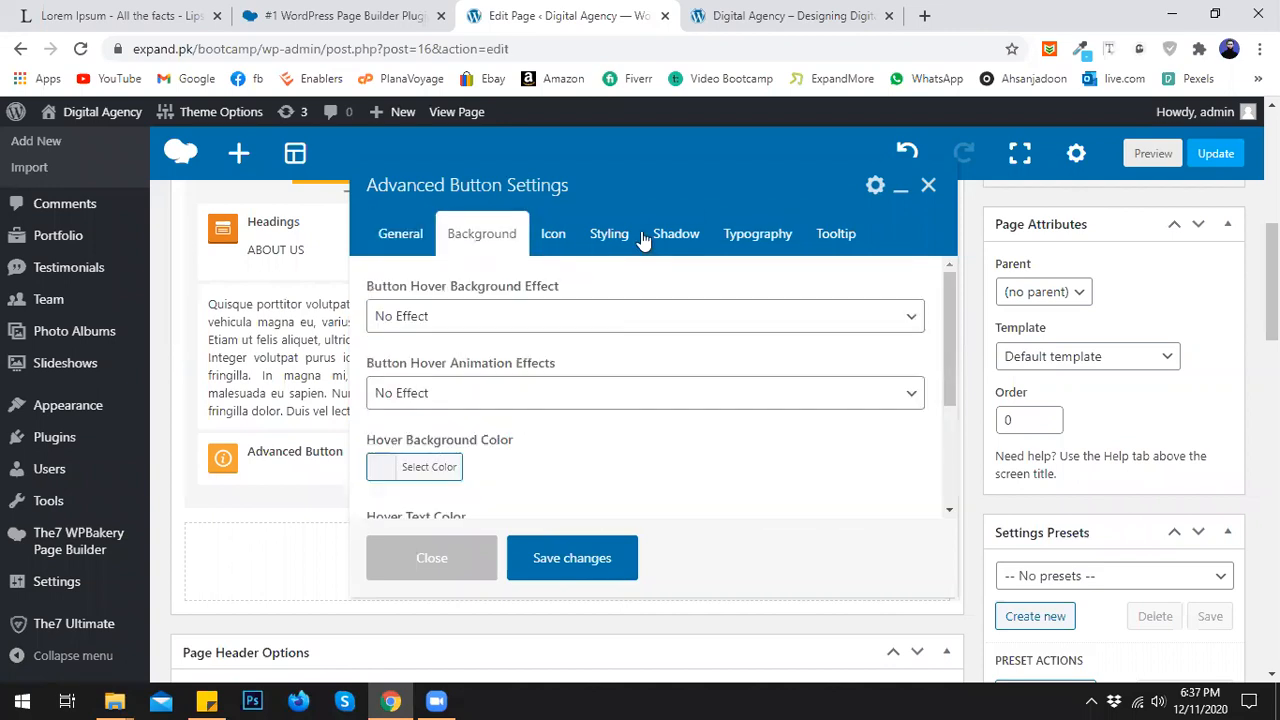
click(405, 240)
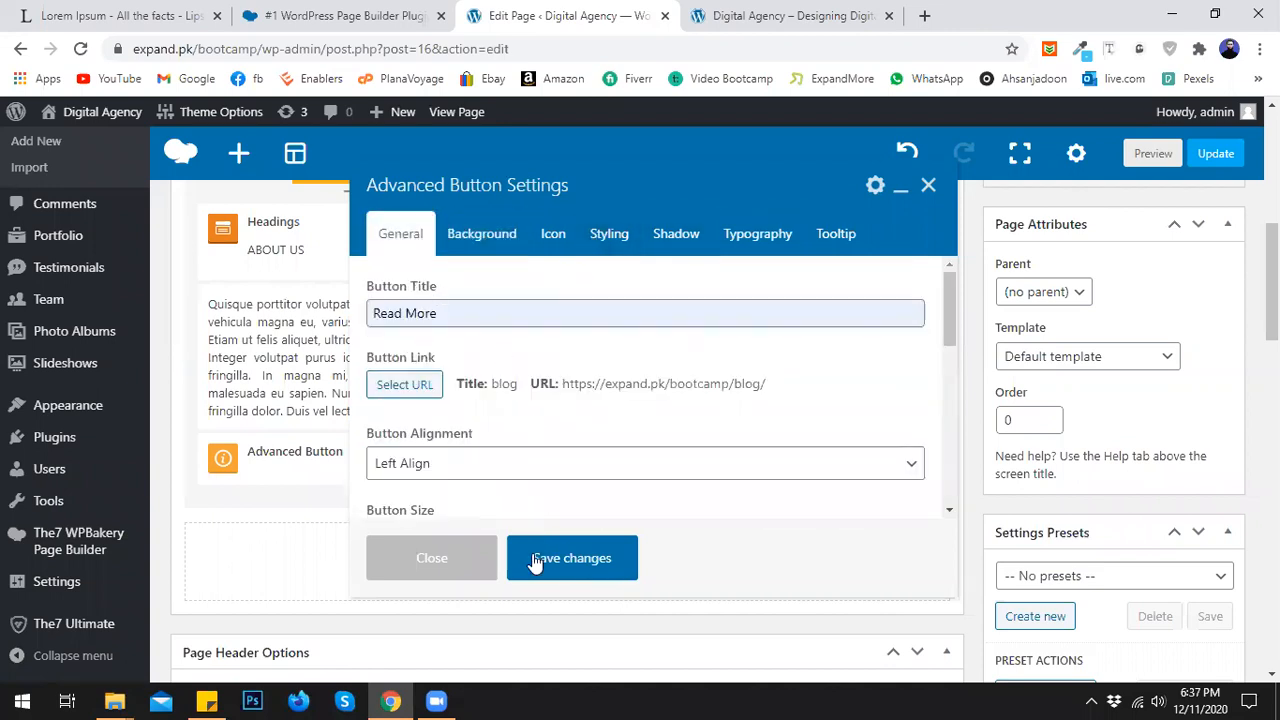
click(545, 557)
click(1130, 158)
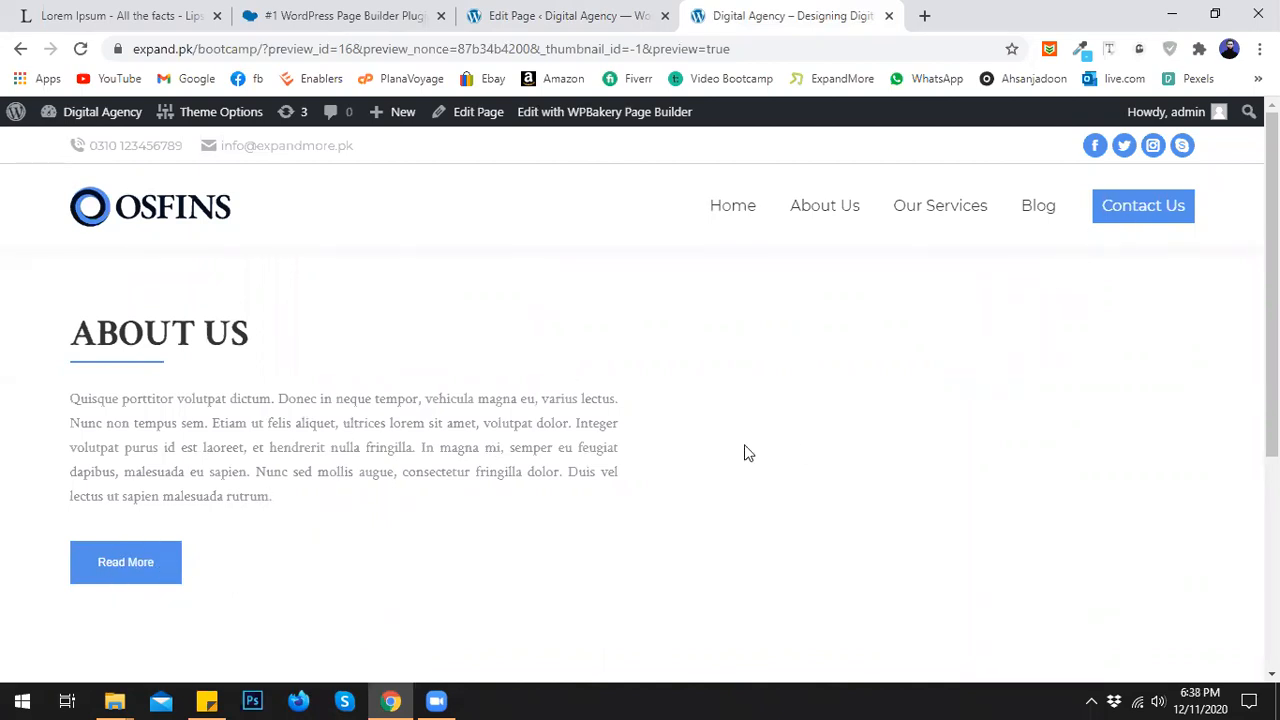
- Set the Read More button's size to Small Button, save the change and preview the Home page
click(528, 14)
click(336, 462)
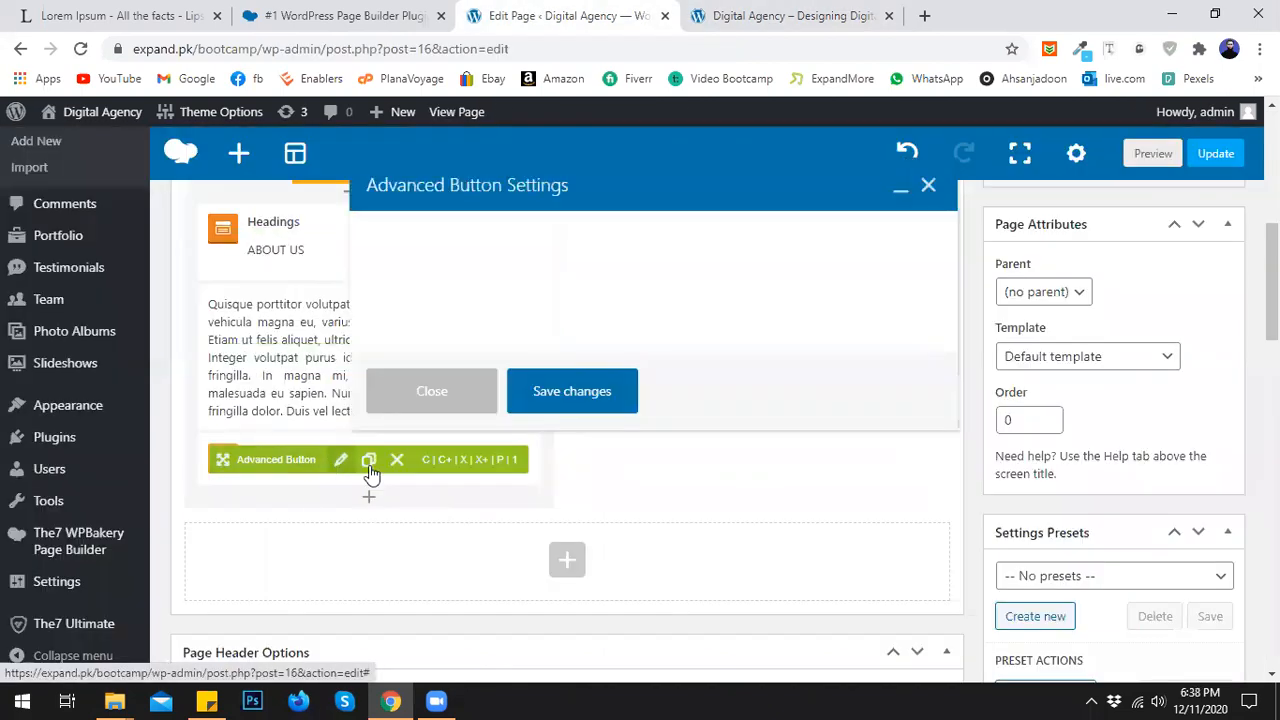
scroll(530, 385, down, 2)
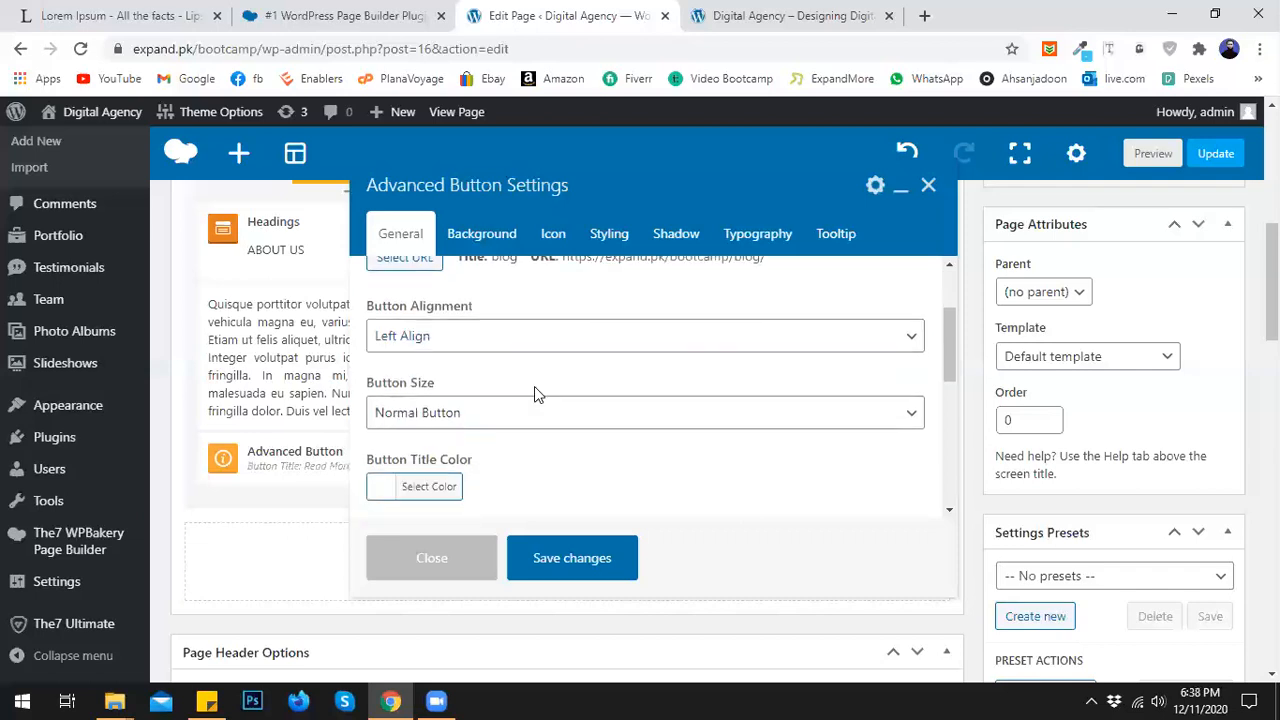
click(476, 354)
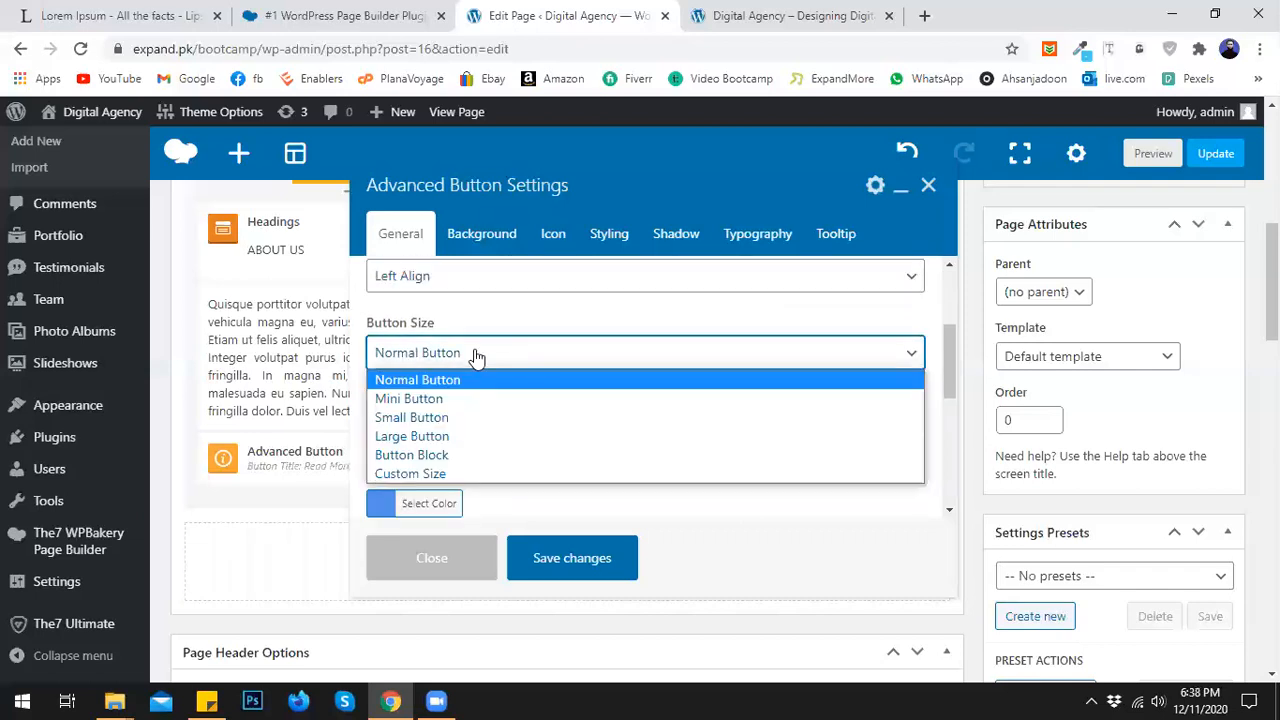
click(466, 419)
click(549, 559)
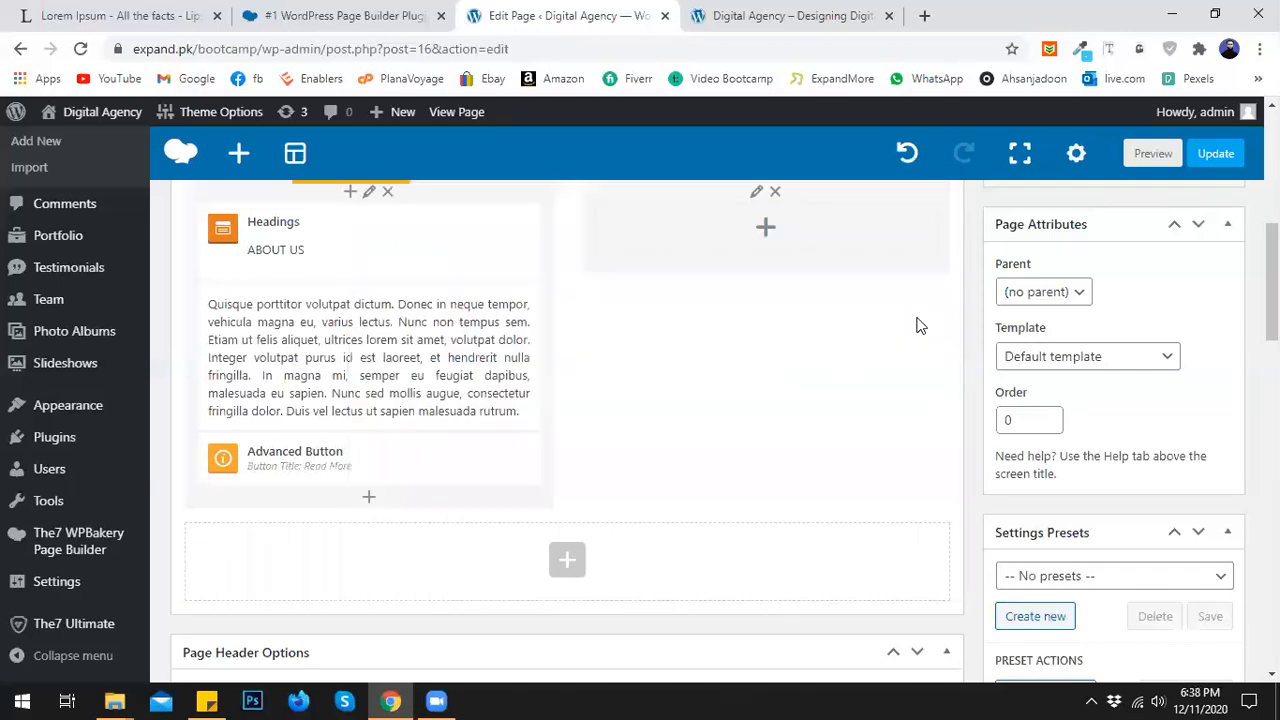
click(1153, 154)
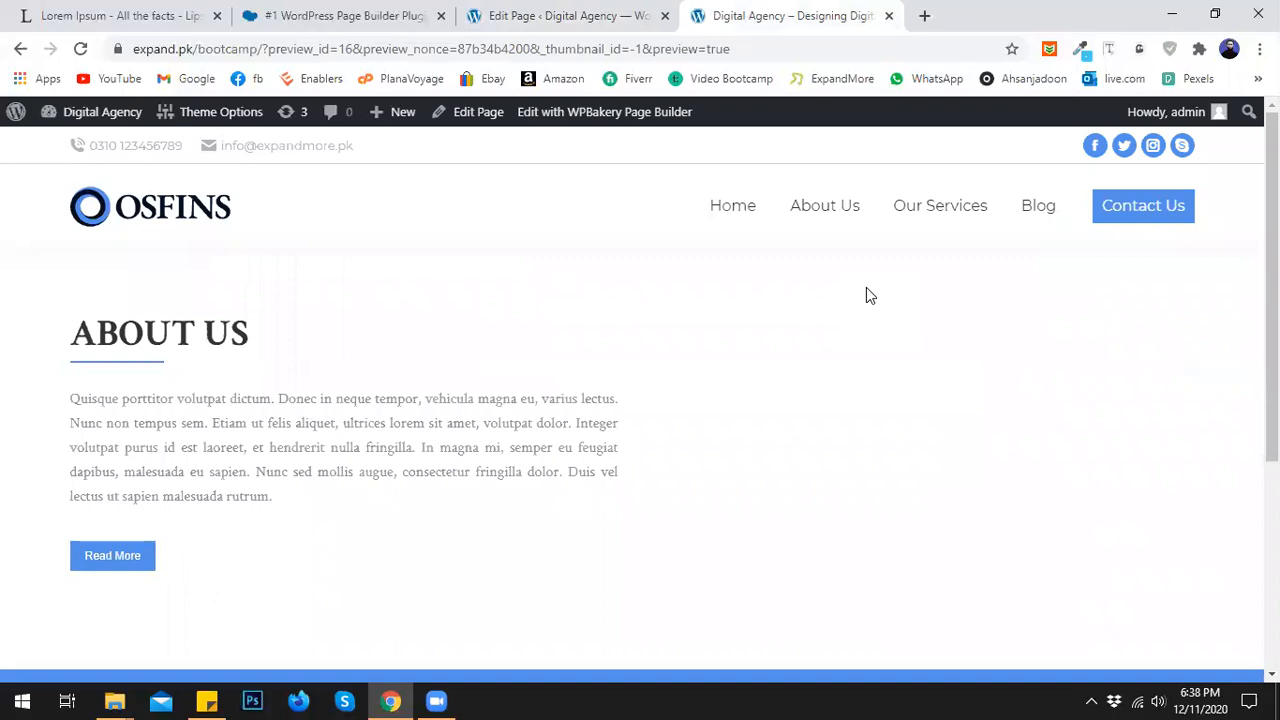
- Reopen the Read More button's settings and review its alignment and size options against the page preview
click(545, 15)
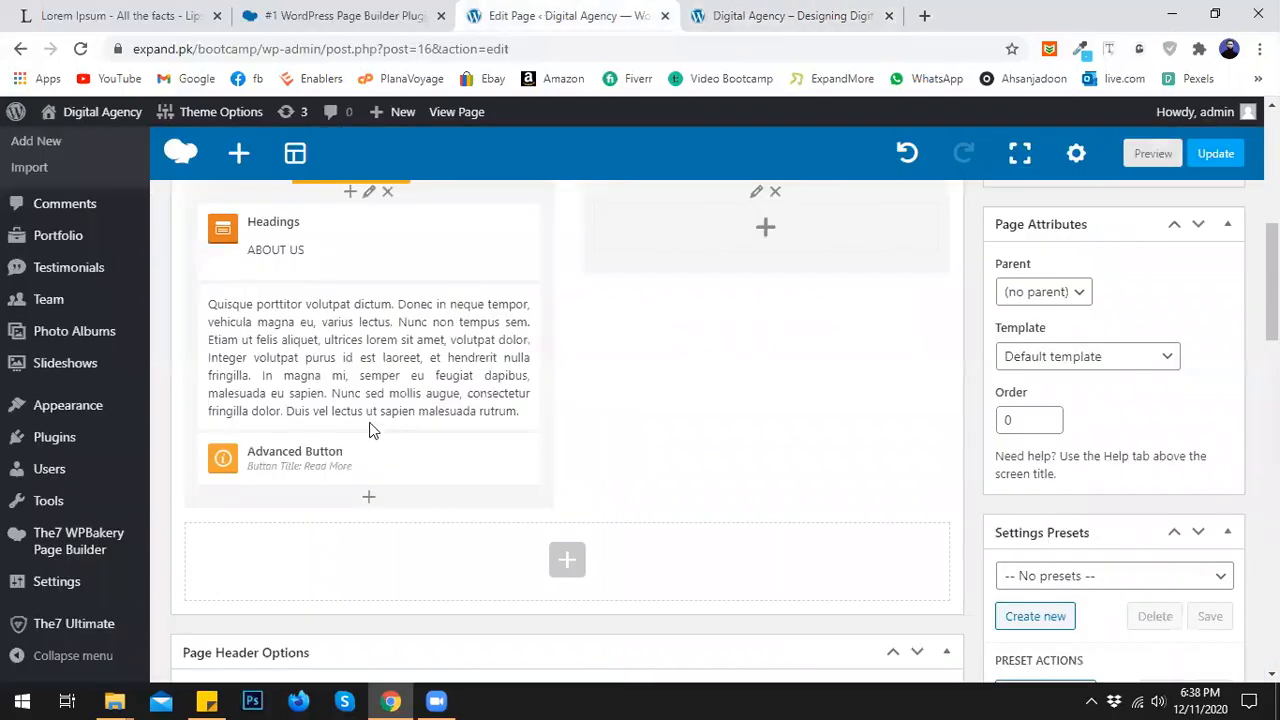
click(338, 462)
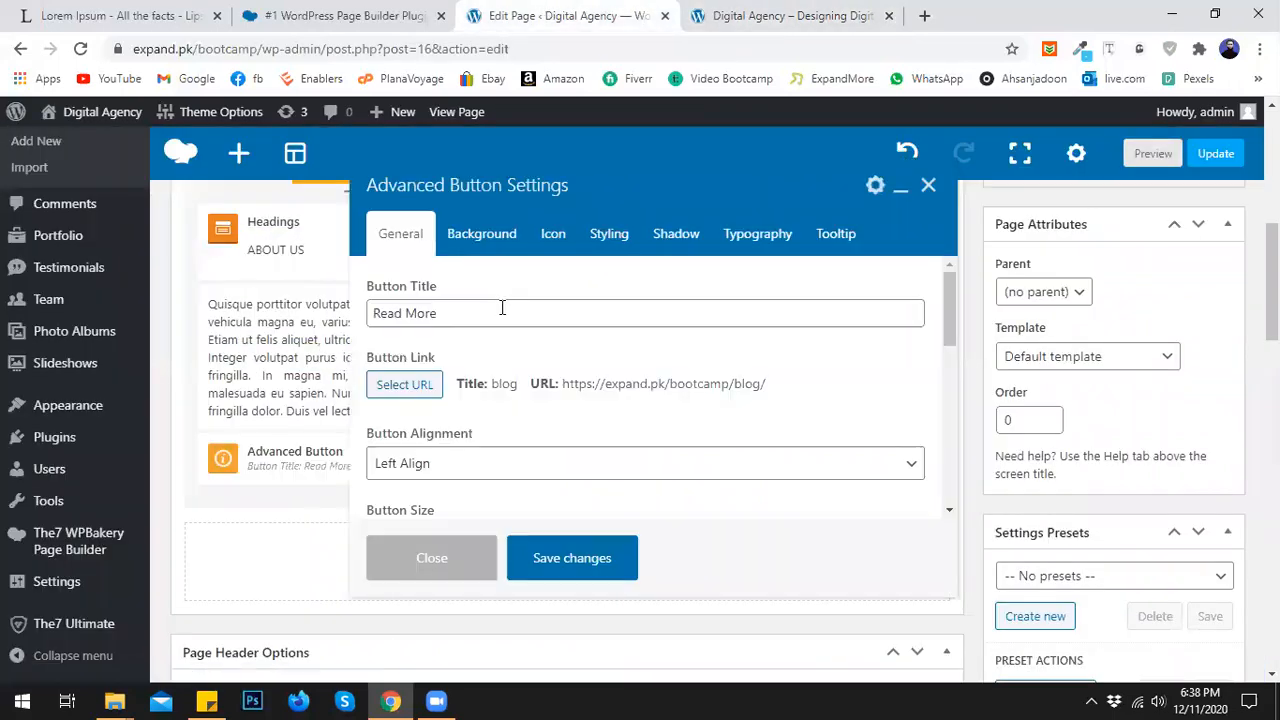
click(461, 472)
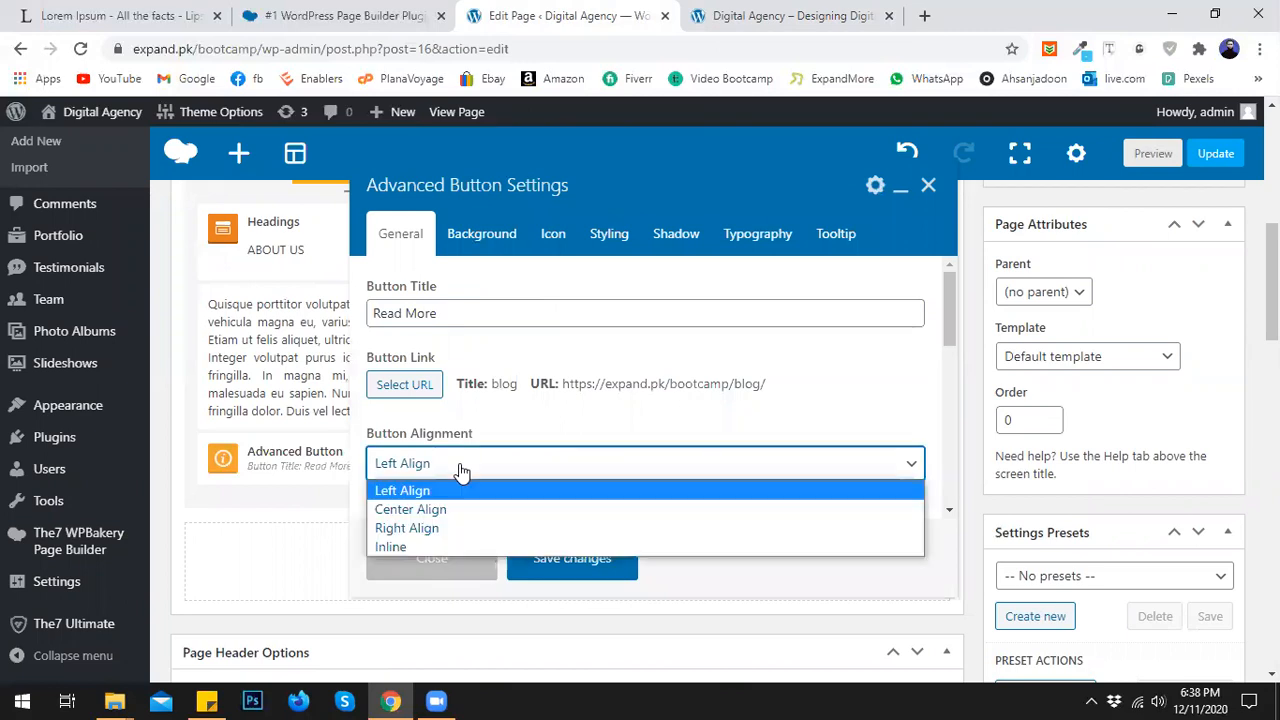
scroll(489, 405, down, 2)
click(449, 360)
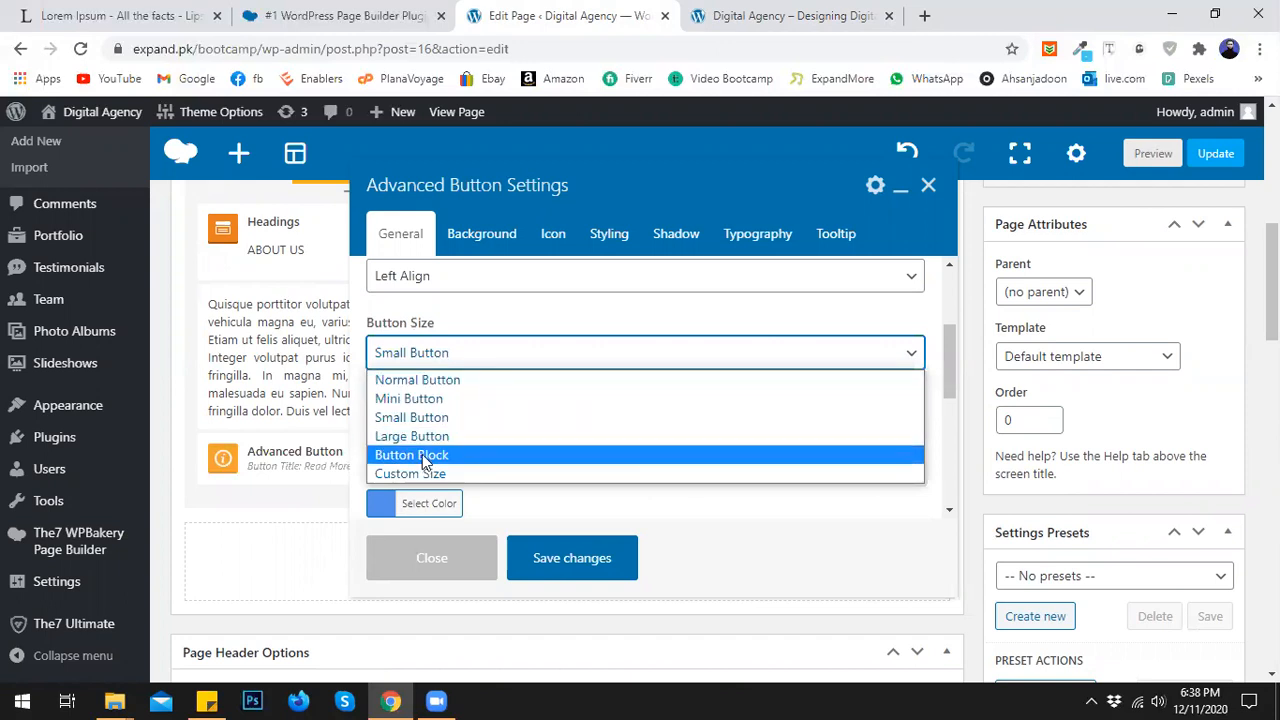
click(762, 14)
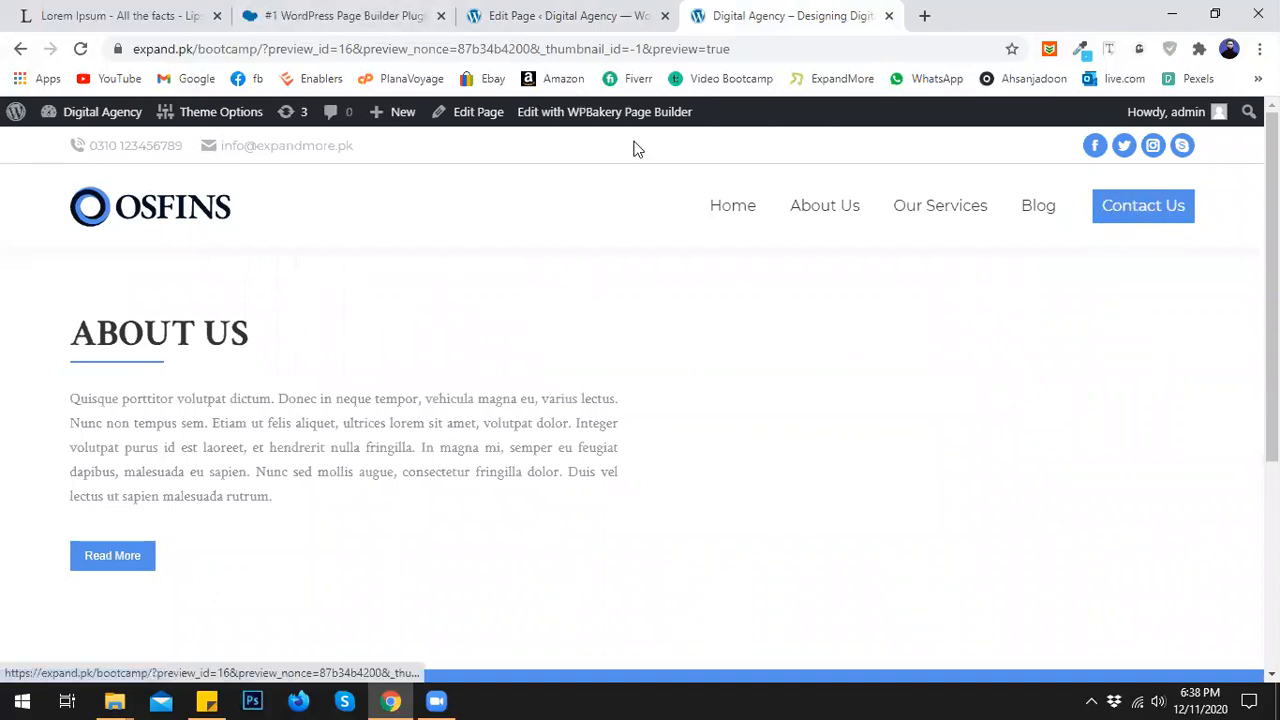
click(340, 14)
click(540, 14)
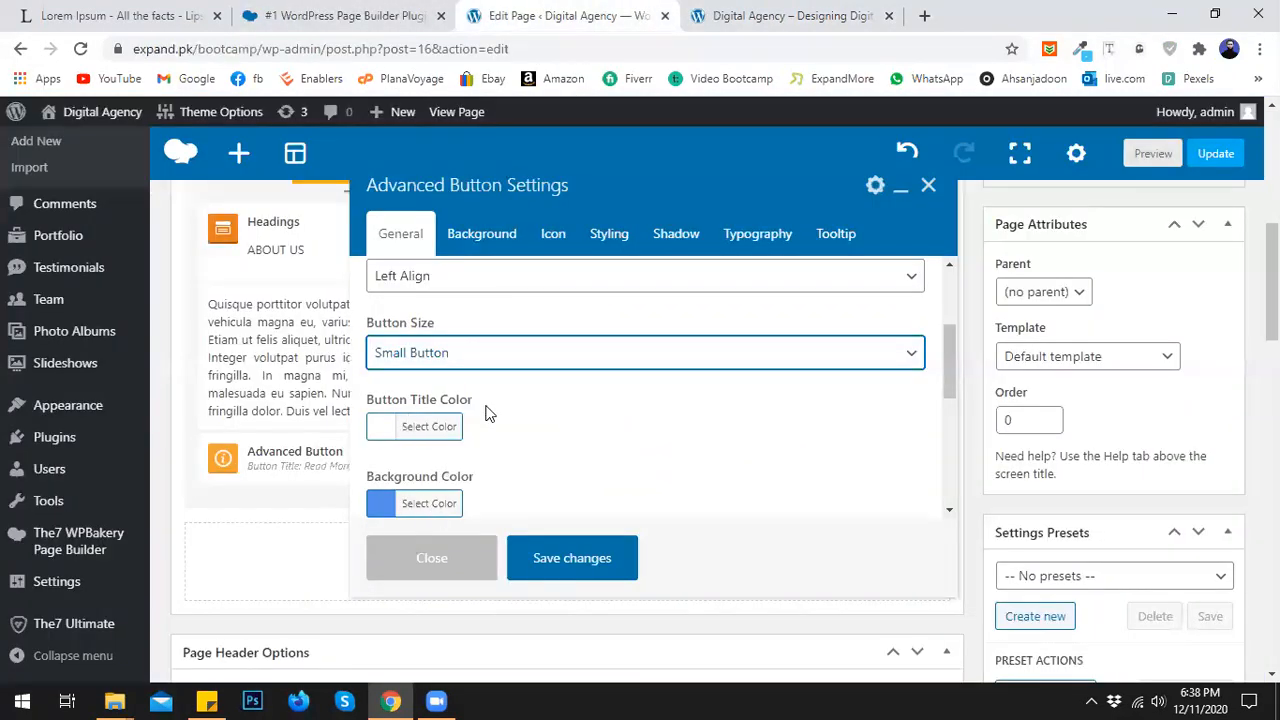
- Switch the Read More button's size to Custom Size with a width of 150 px
scroll(489, 414, down, 3)
scroll(489, 414, up, 2)
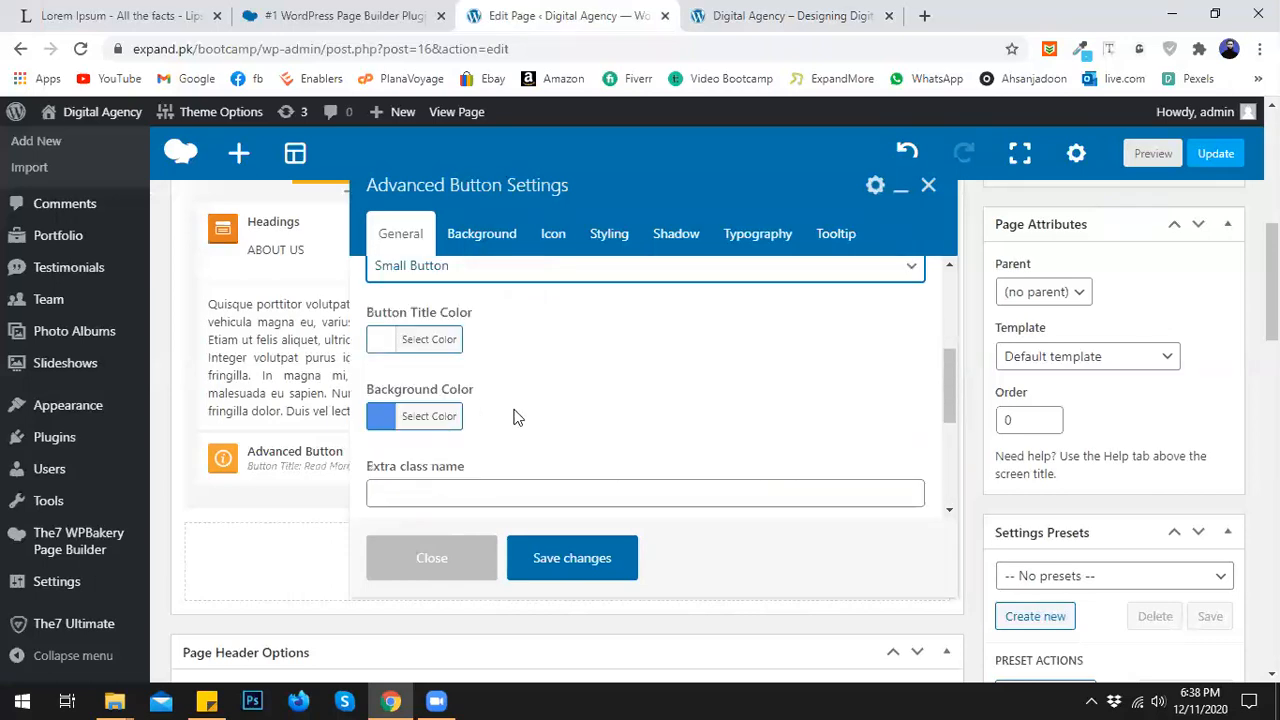
scroll(518, 418, up, 2)
scroll(491, 434, down, 1)
click(486, 362)
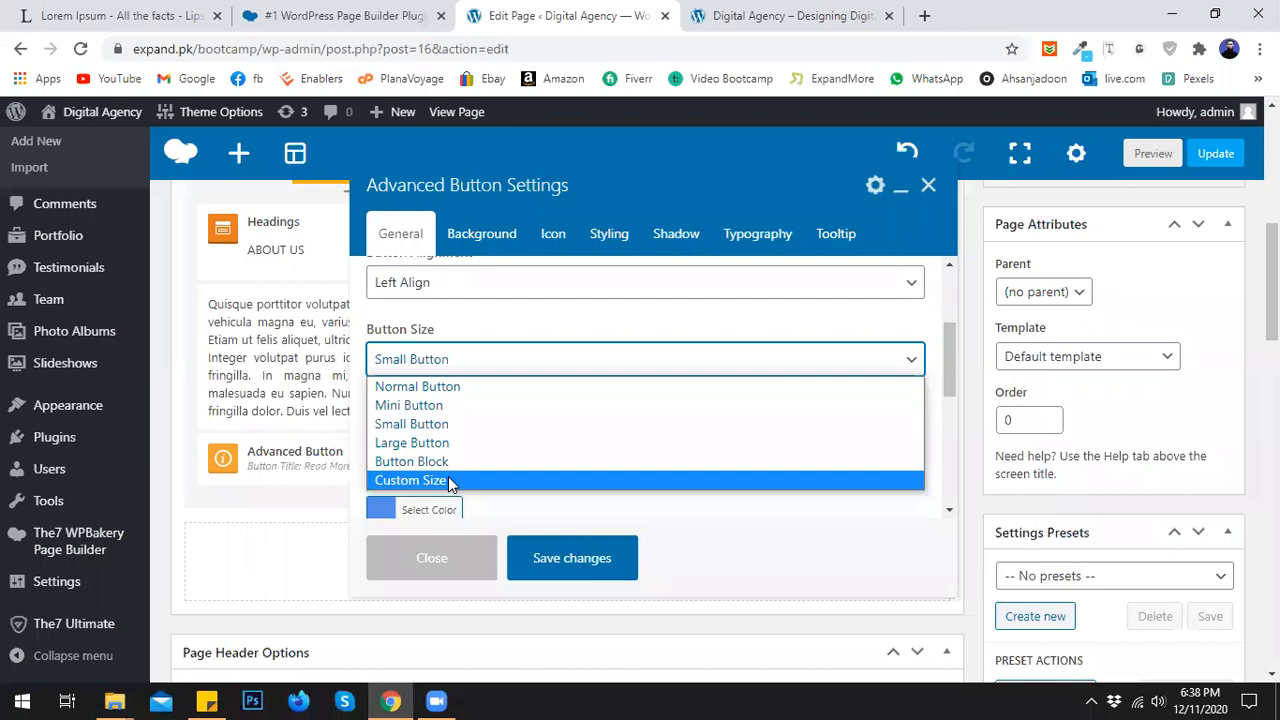
click(448, 481)
scroll(503, 426, down, 1)
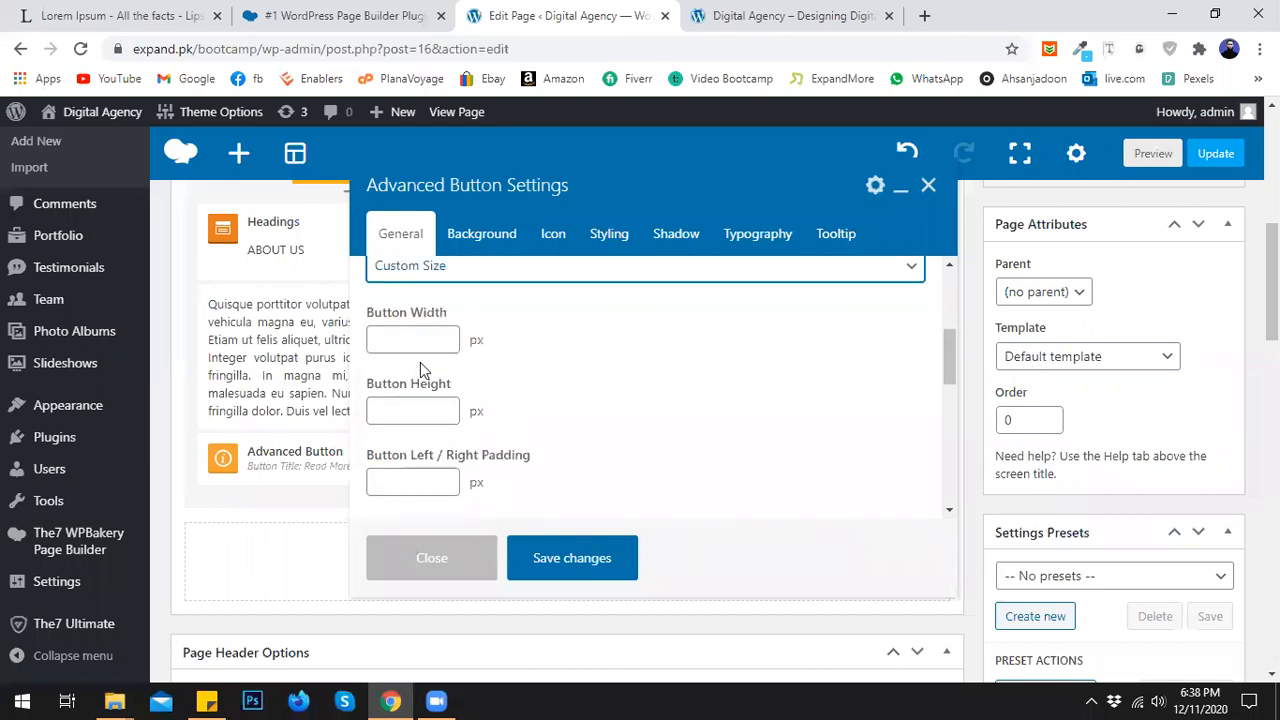
click(403, 339)
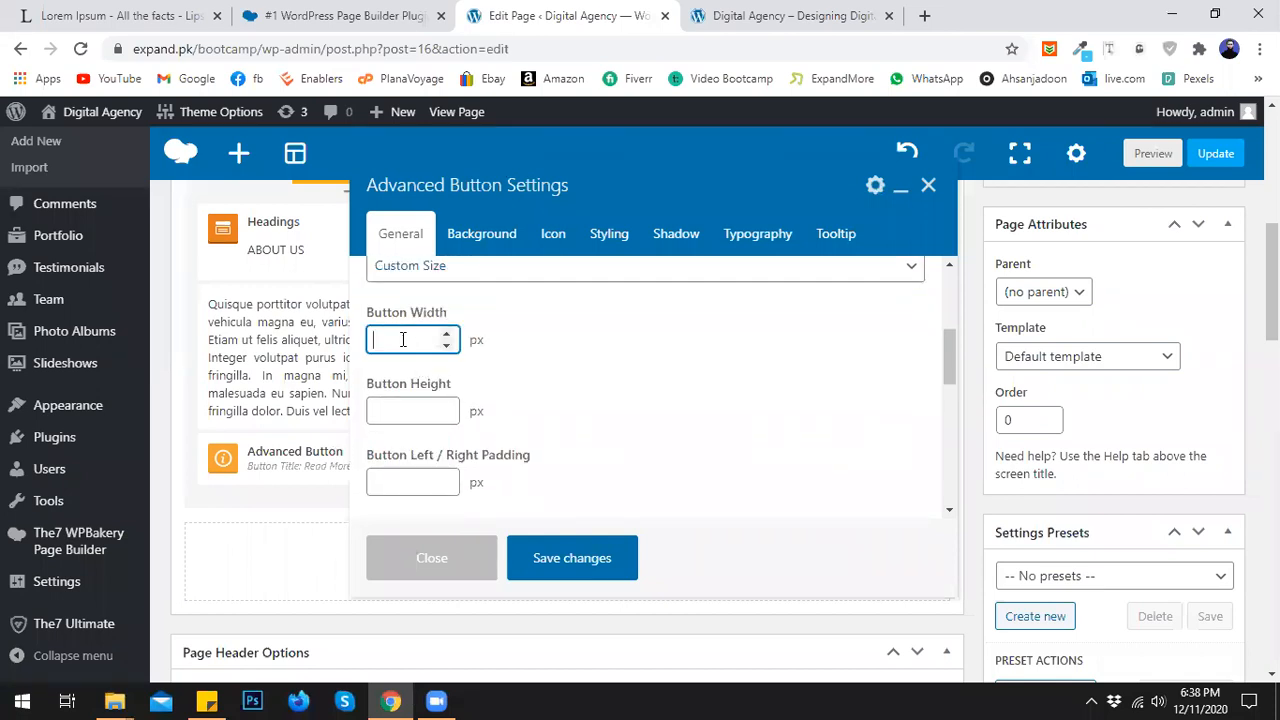
- Measure the Contact Us button's height in the page preview and set the Read More button's height to 40 px
click(423, 410)
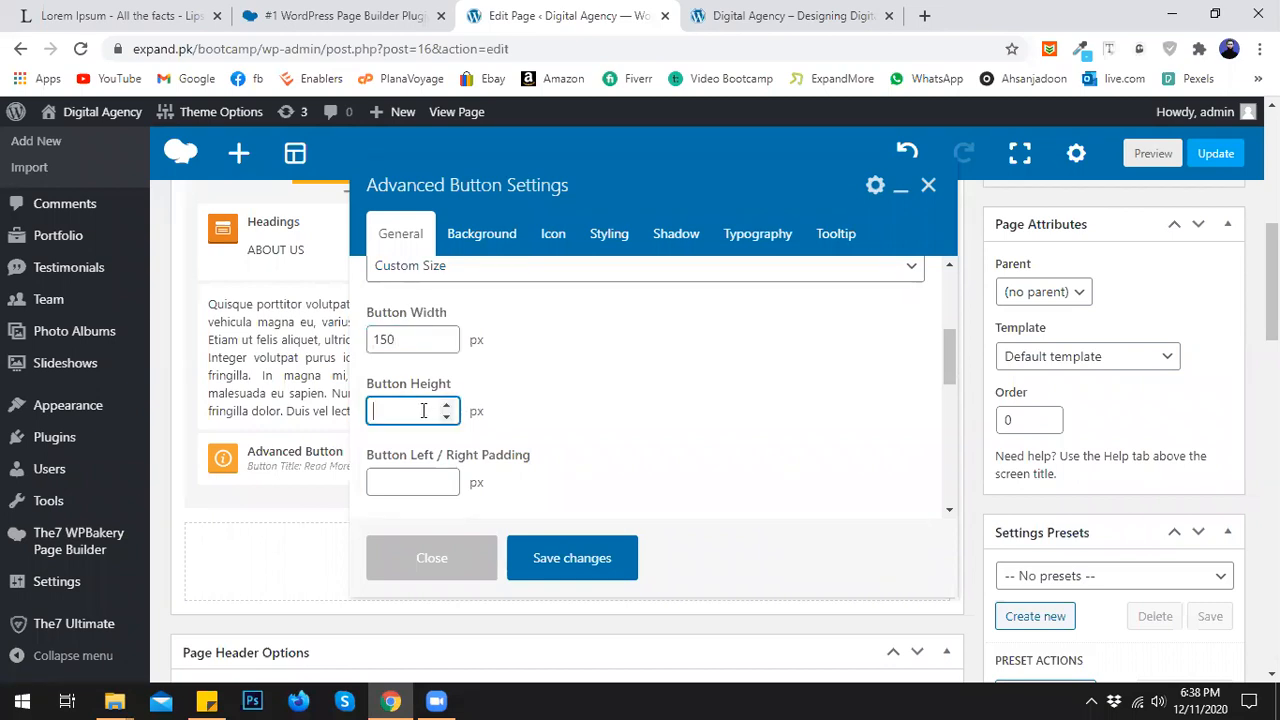
click(705, 10)
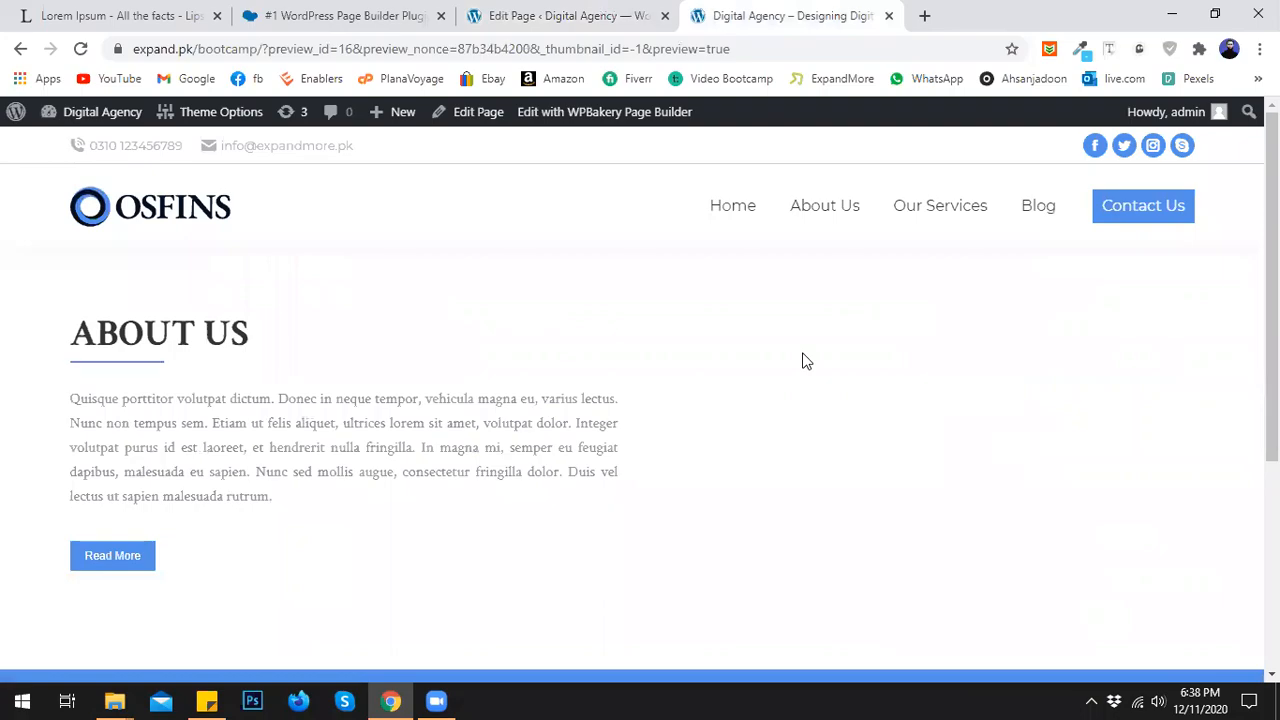
key(Print)
drag(1197, 188, 1170, 222)
click(1181, 242)
click(340, 15)
click(560, 15)
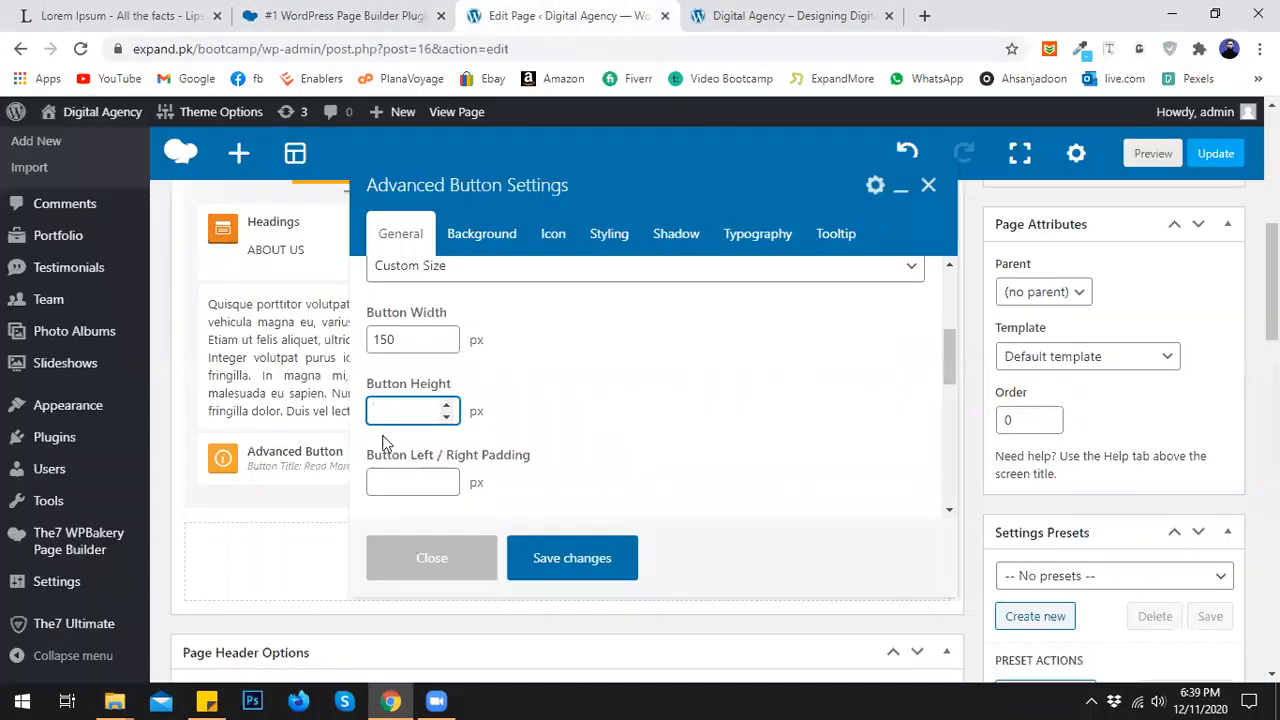
click(518, 378)
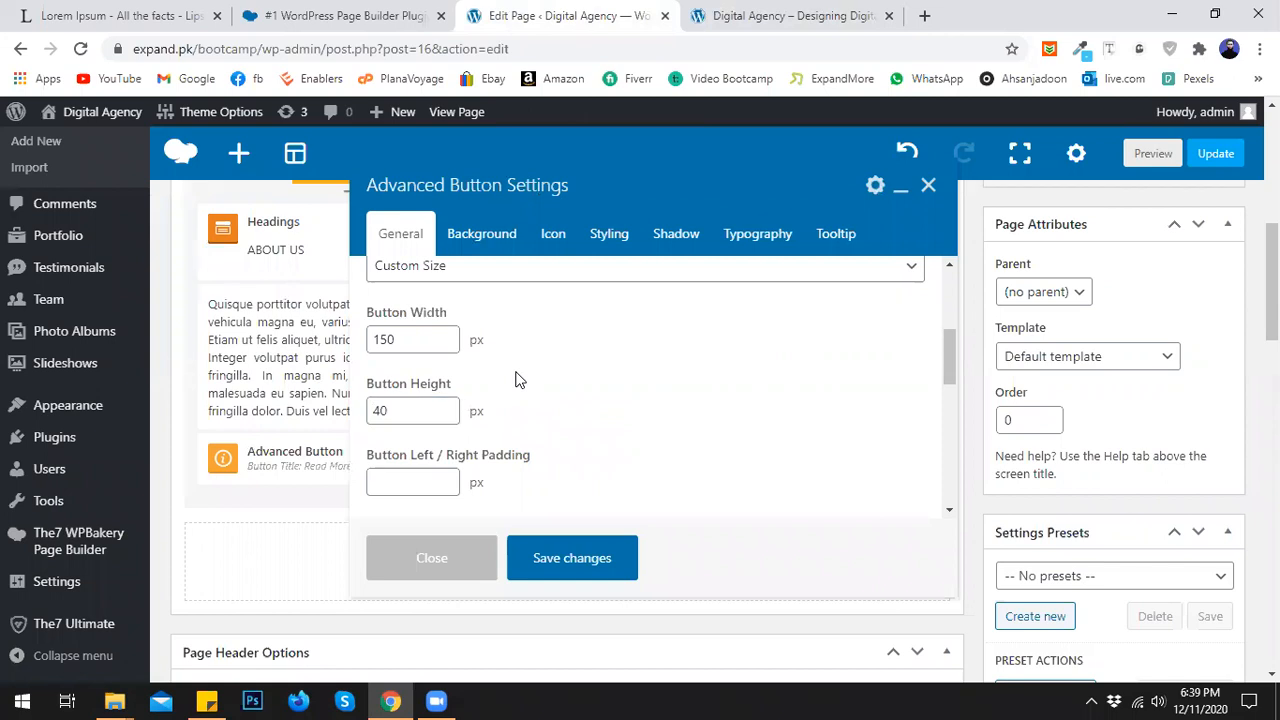
- Set the button's left/right padding to 10 px and top/bottom padding to 8 px, then save and preview the Home page
click(423, 480)
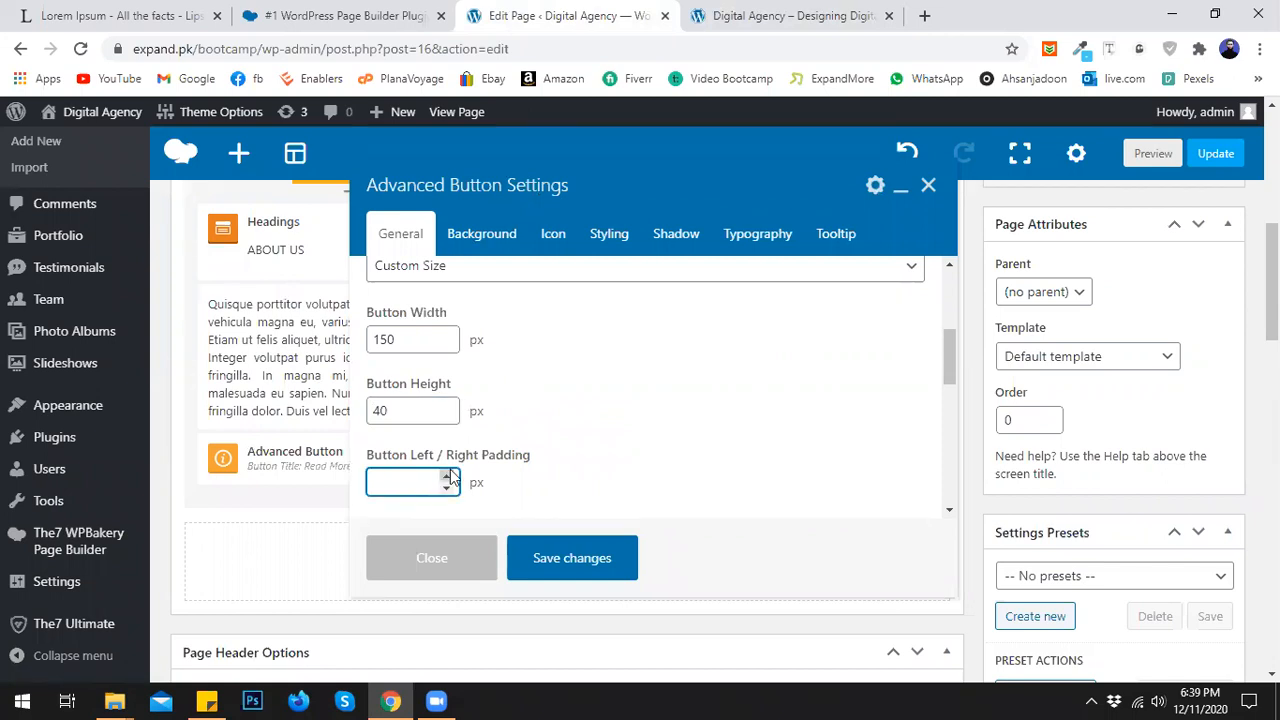
click(580, 434)
scroll(580, 434, down, 2)
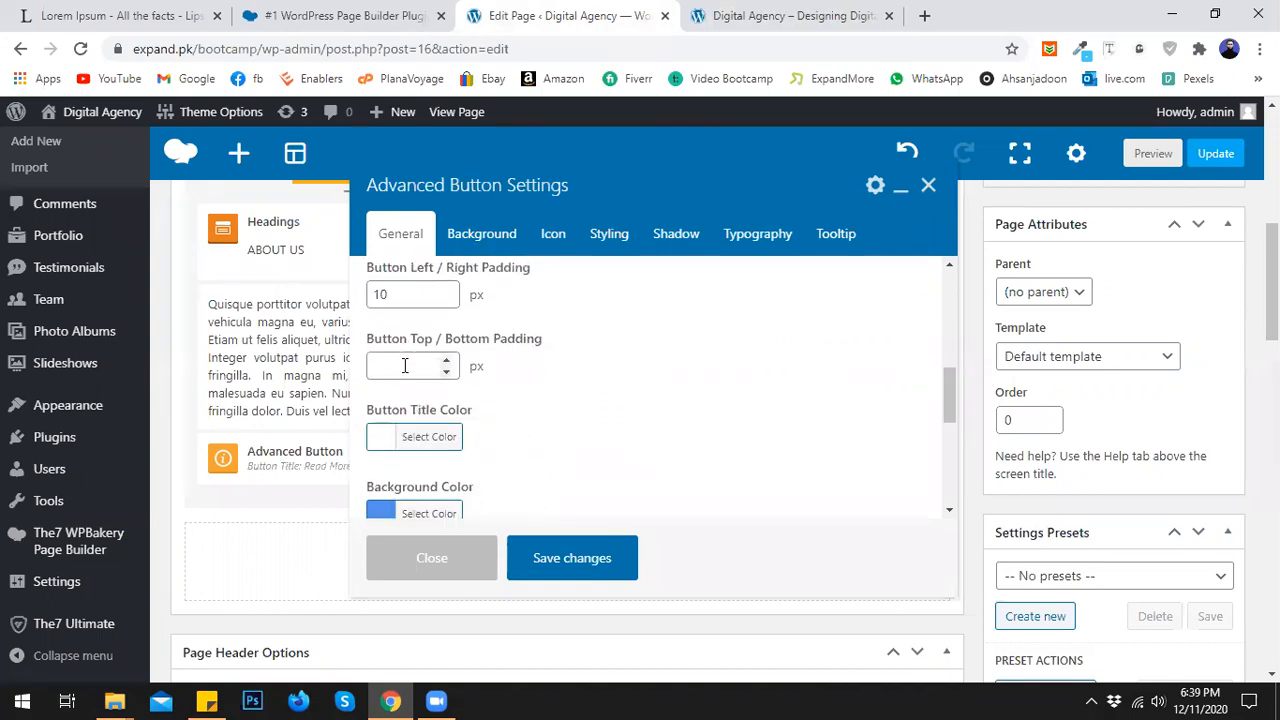
click(405, 367)
click(549, 418)
click(590, 565)
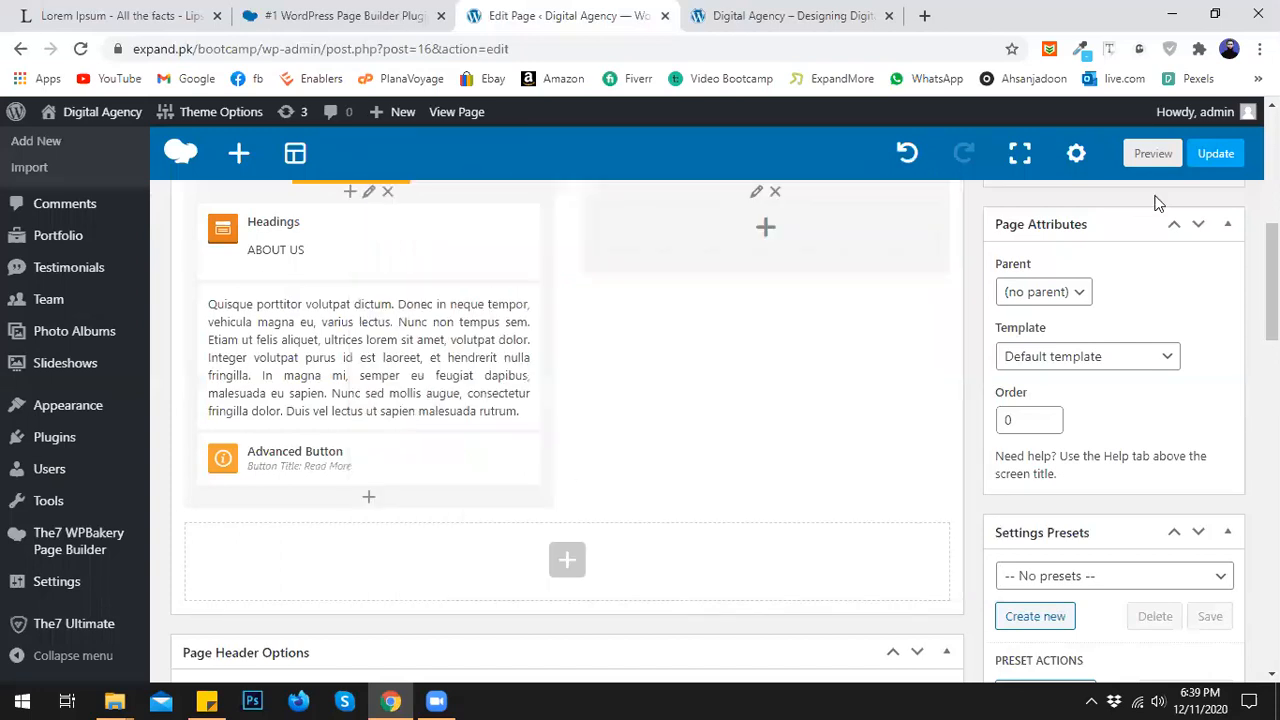
click(1152, 155)
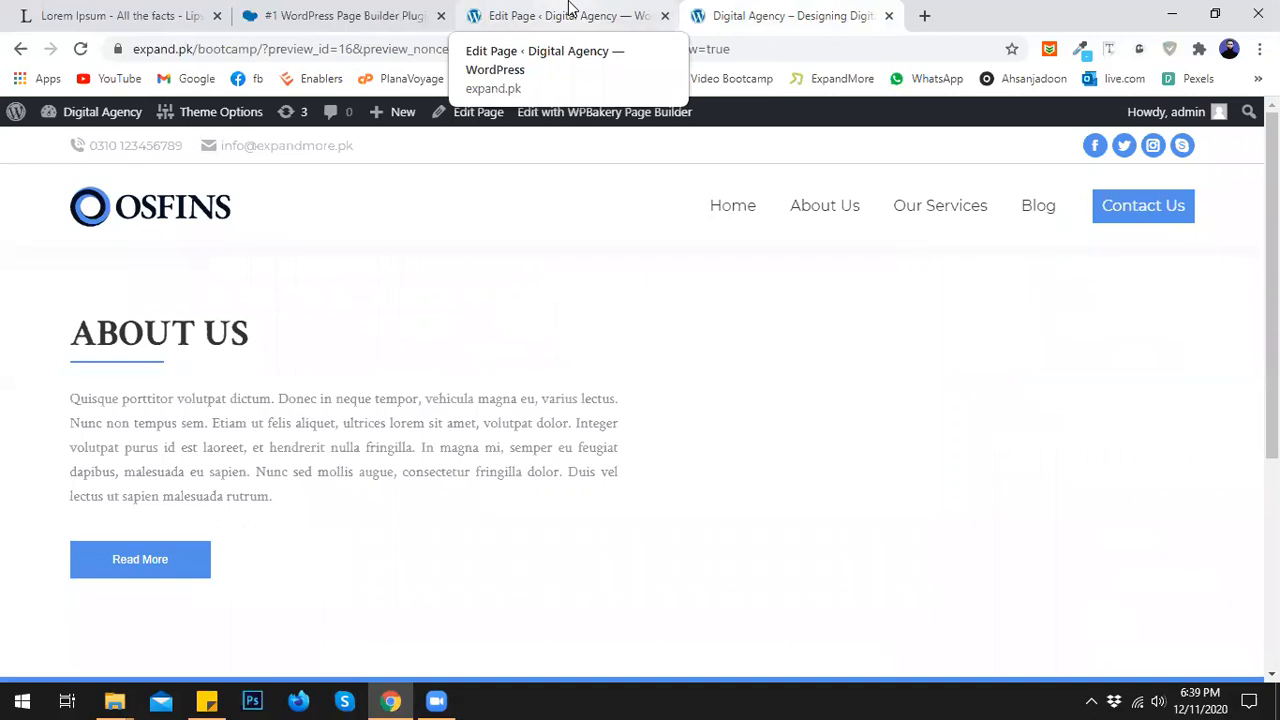
- Set the Read More button's left/right padding to 0 px, save the change and preview the Home page
click(568, 8)
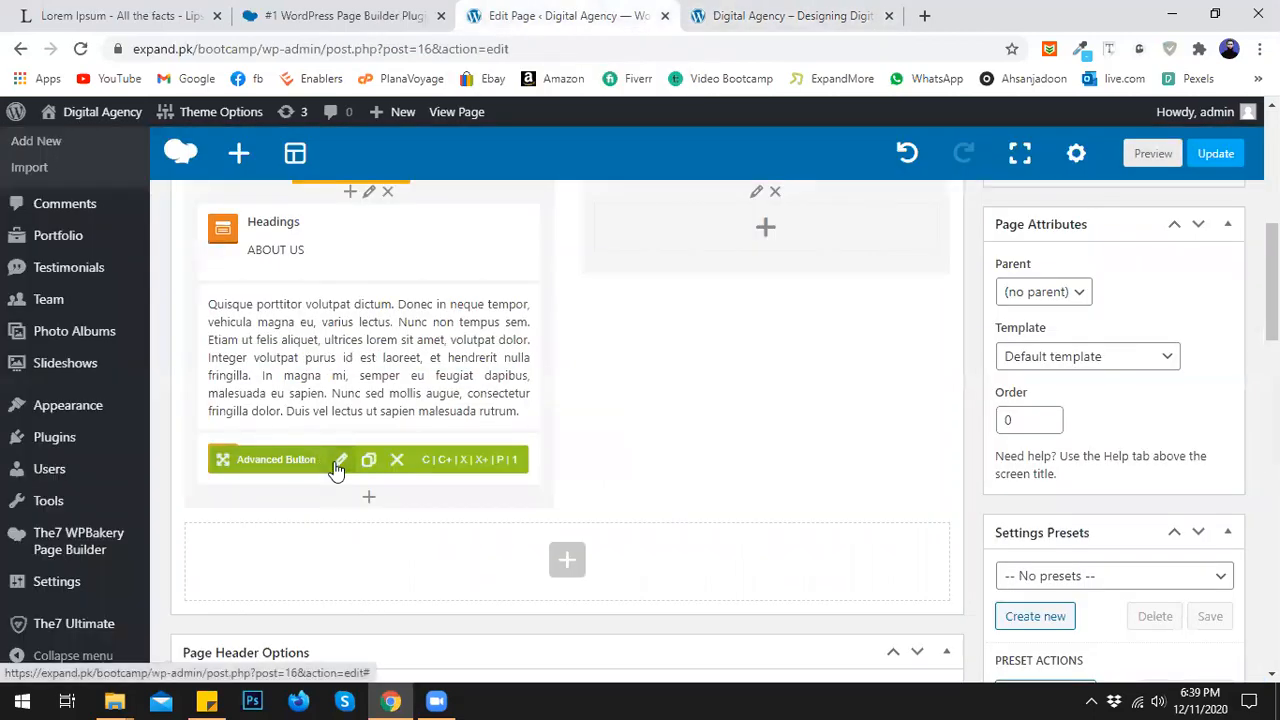
click(339, 462)
scroll(538, 306, down, 3)
scroll(541, 372, down, 2)
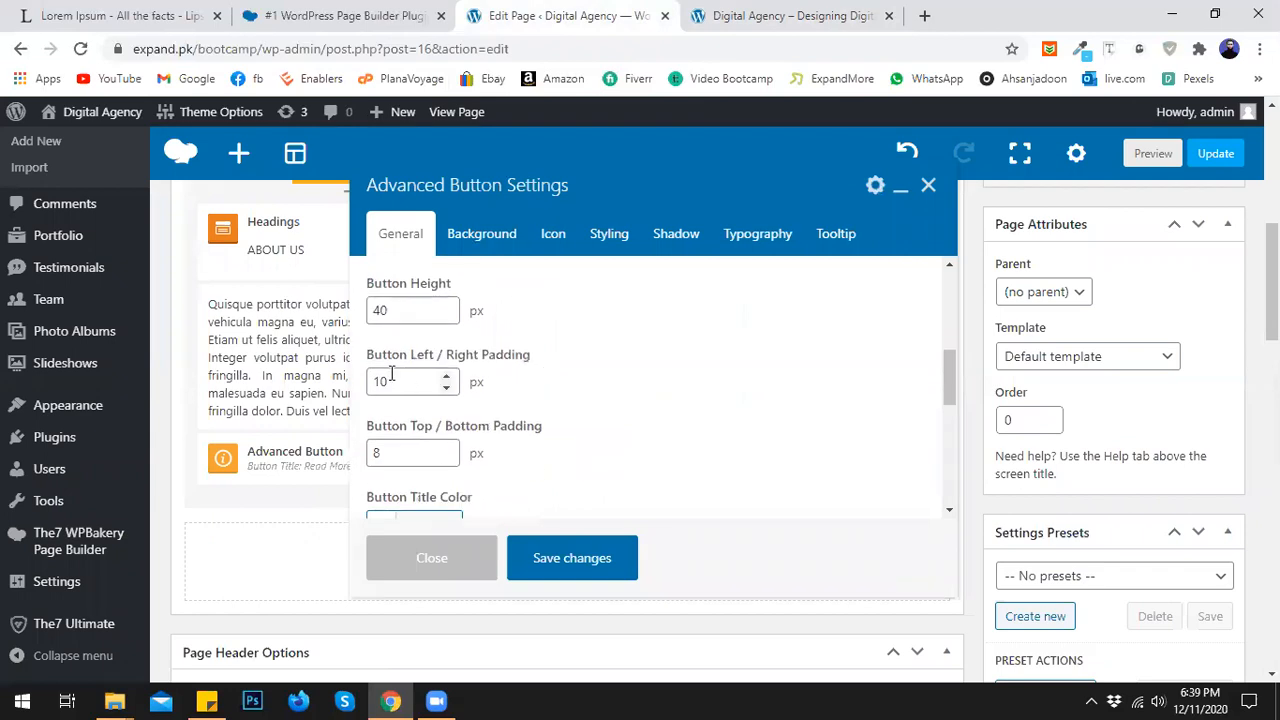
drag(403, 384, 370, 383)
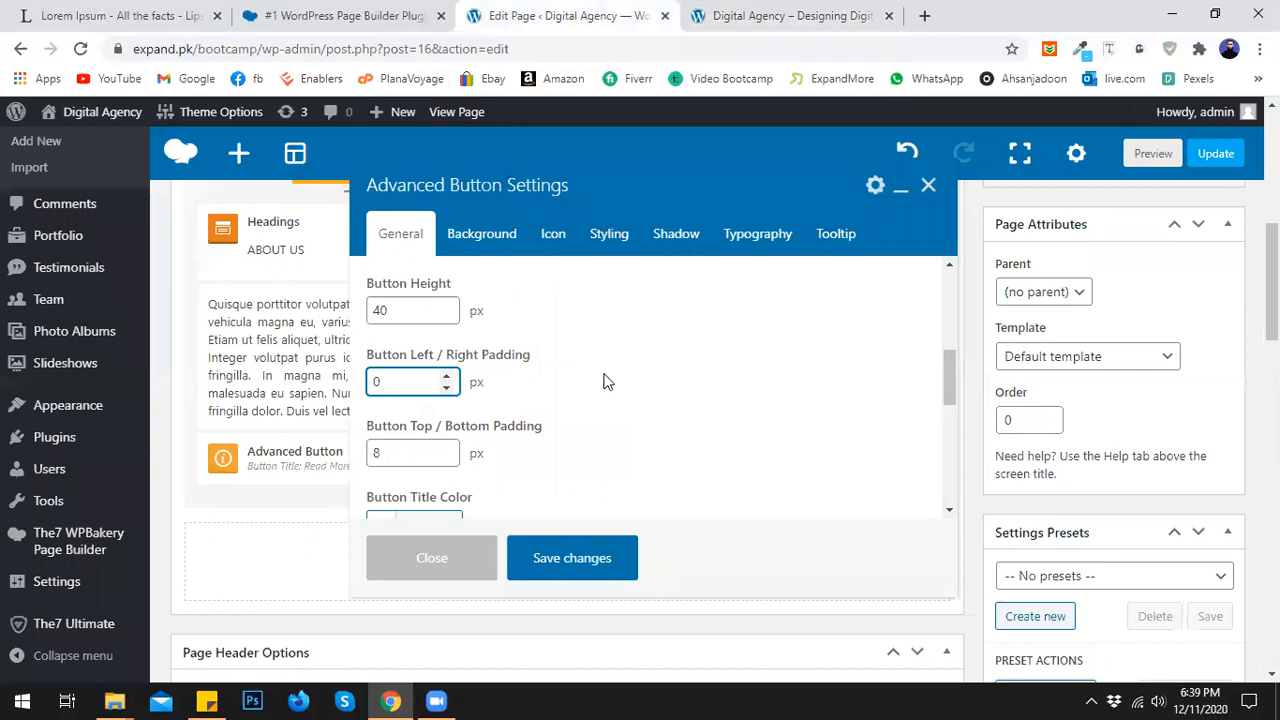
click(566, 557)
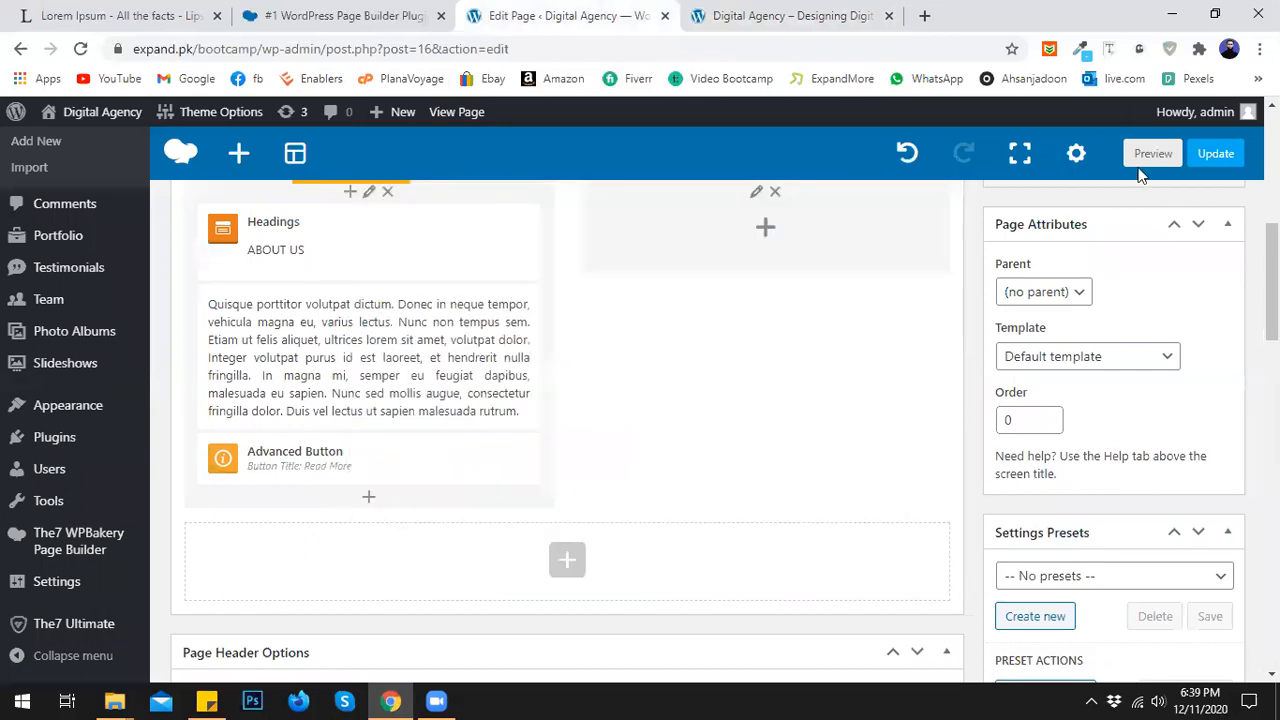
click(1150, 156)
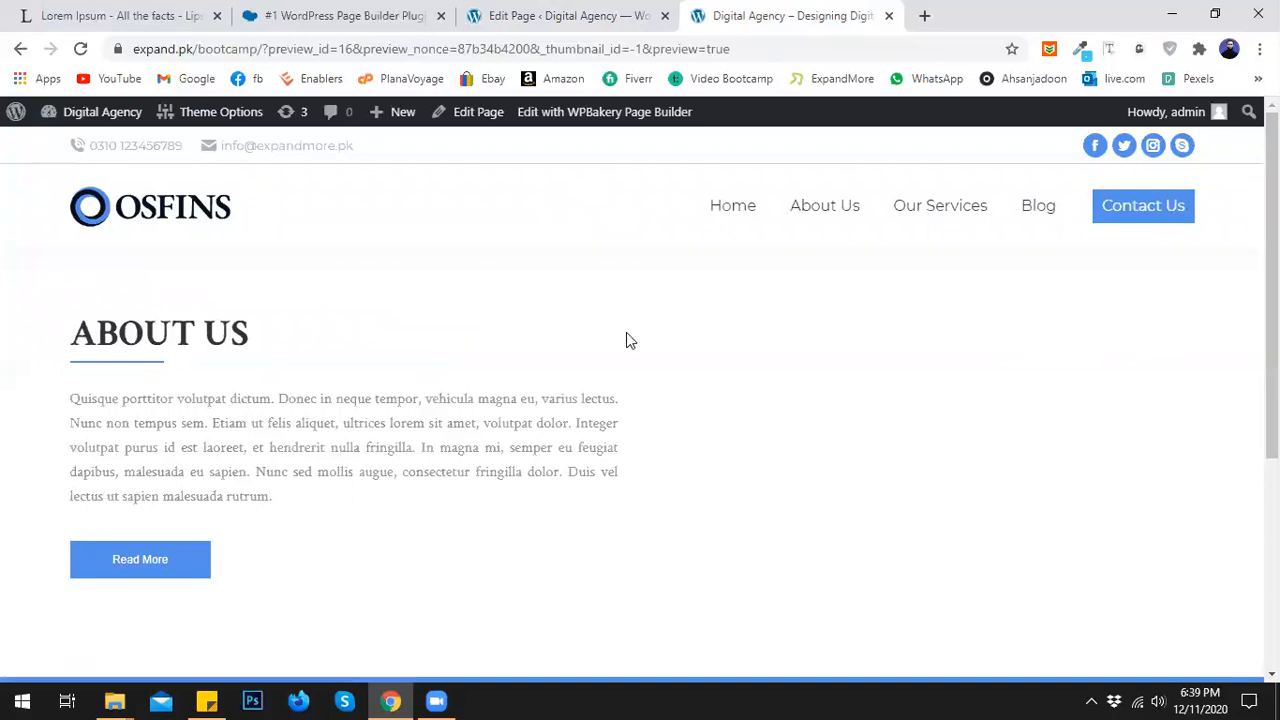
- Measure the width around the Read More label in the page preview and set the button's width to 95 px
click(556, 15)
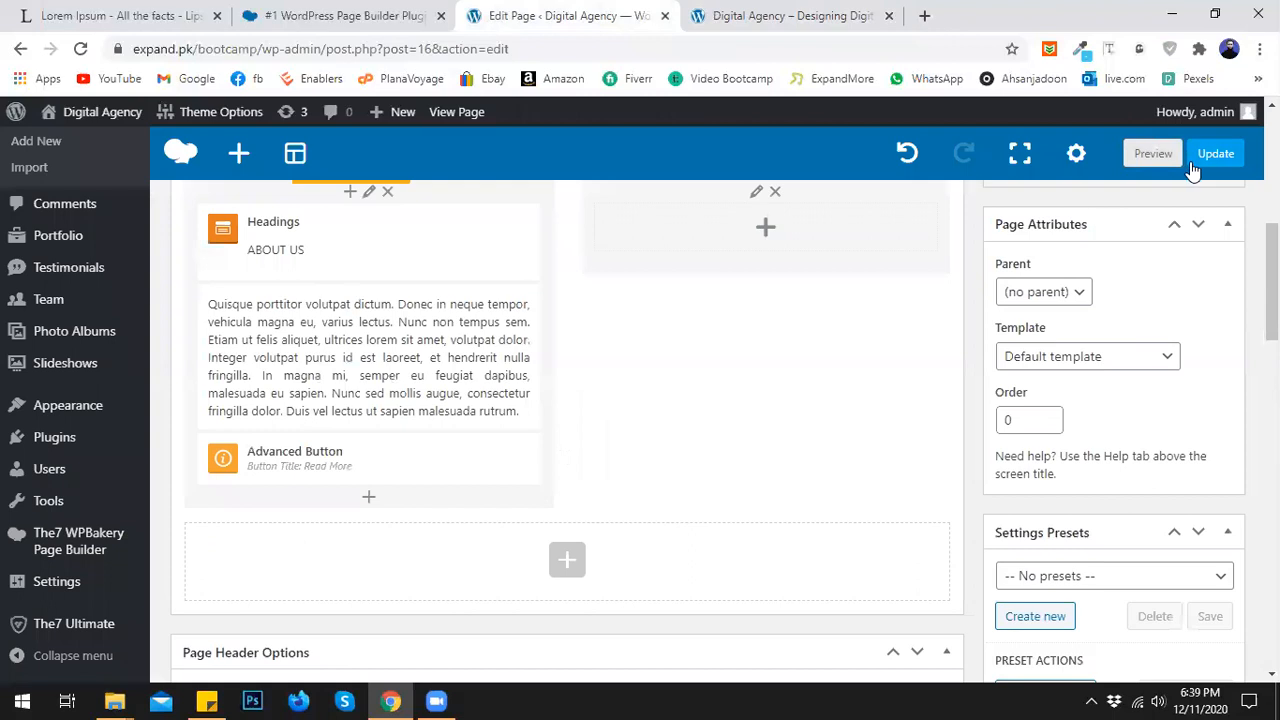
click(334, 460)
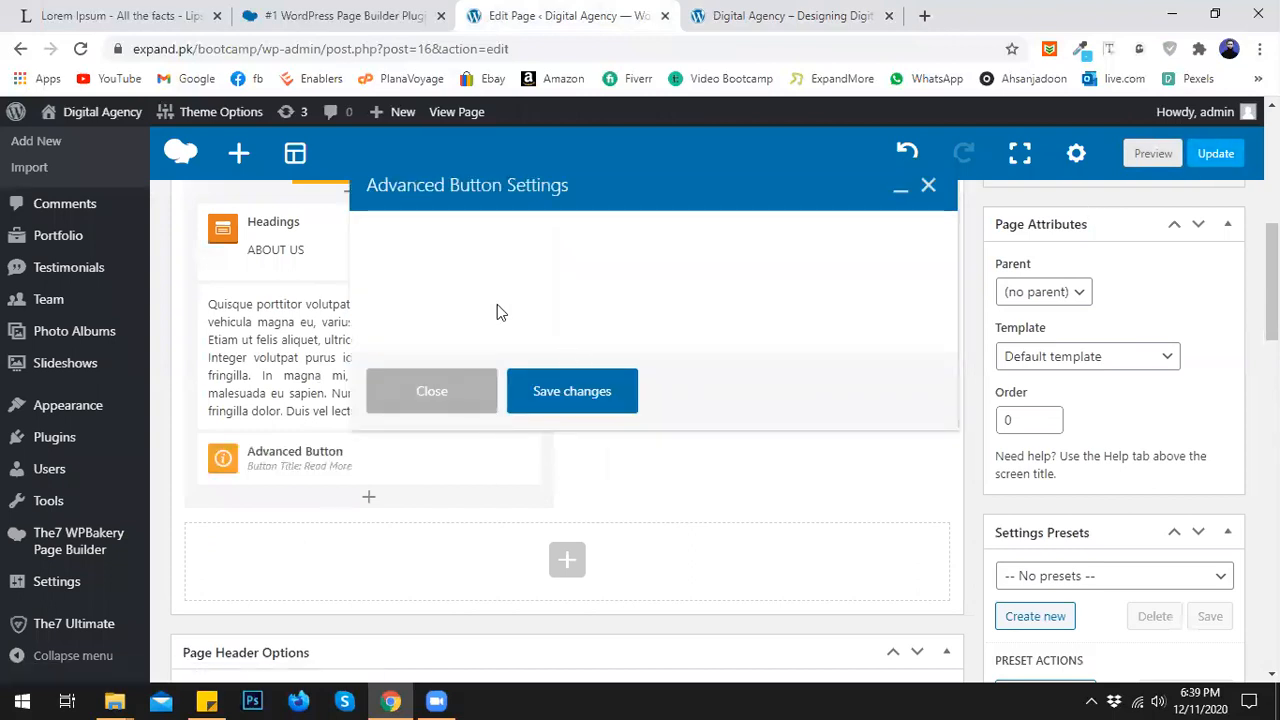
scroll(548, 427, down, 4)
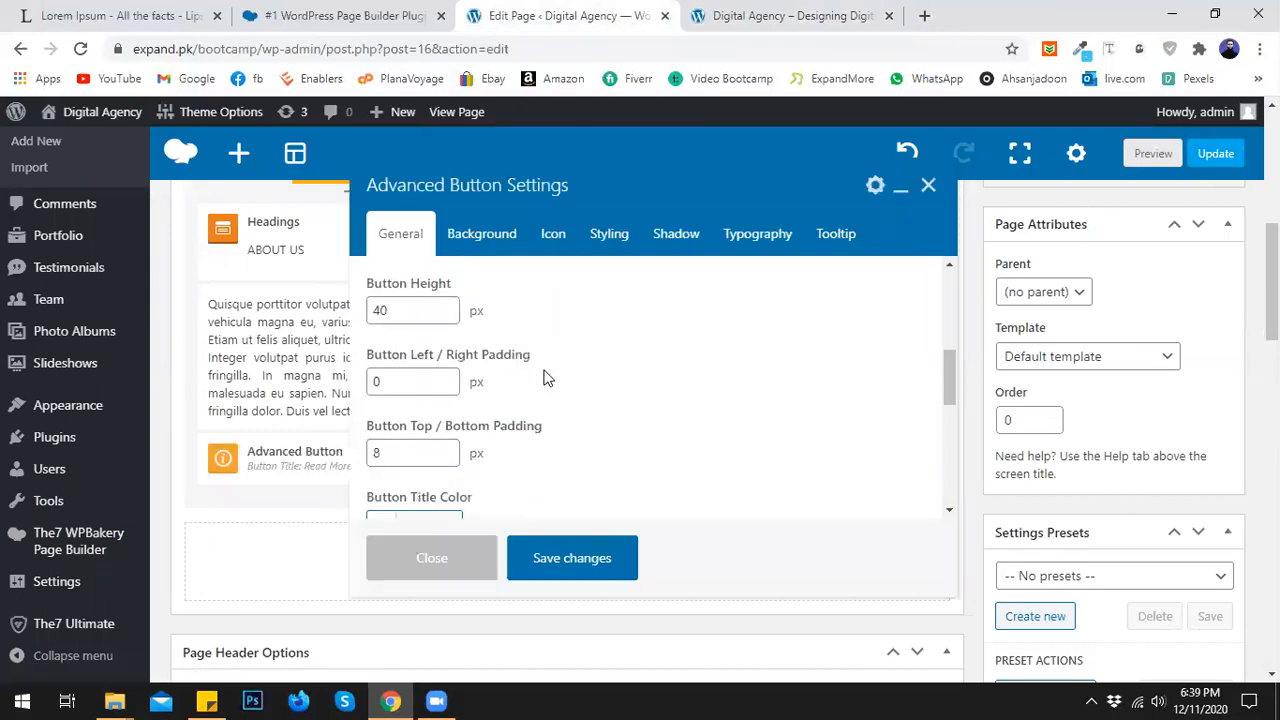
scroll(546, 374, up, 1)
scroll(490, 392, down, 1)
scroll(430, 350, up, 1)
click(388, 332)
double_click(384, 332)
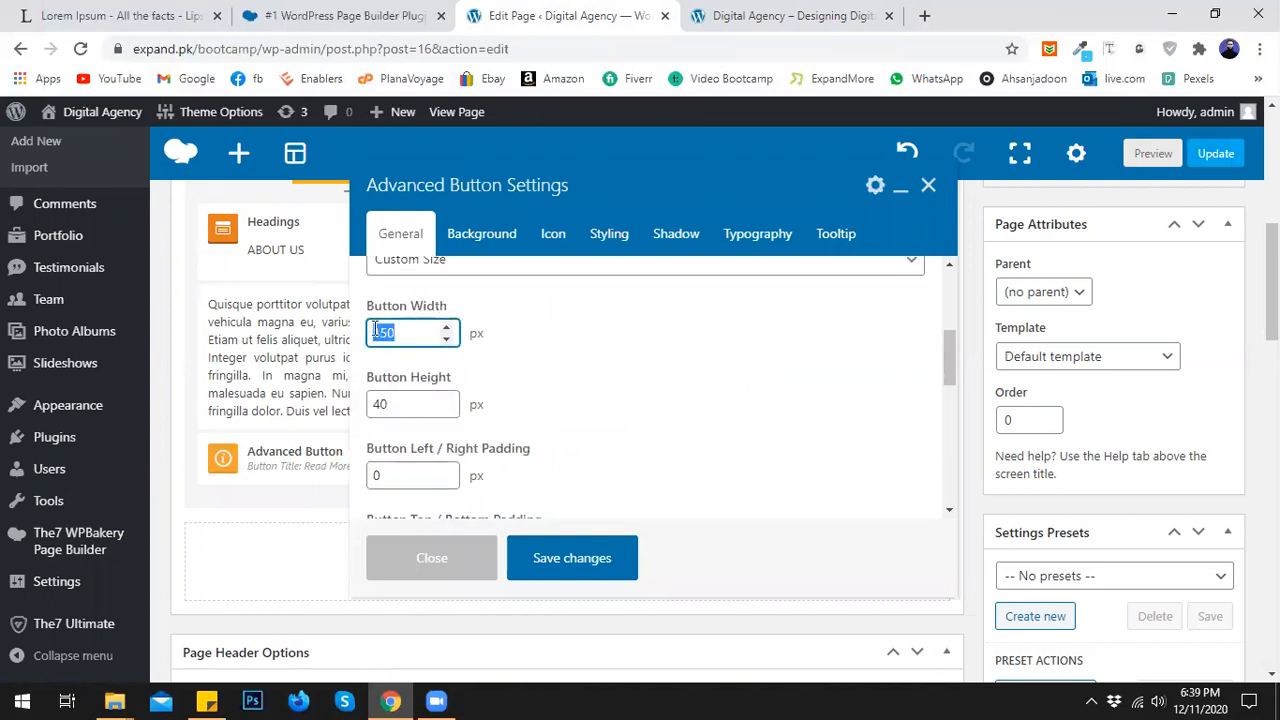
key(ctrl+Tab)
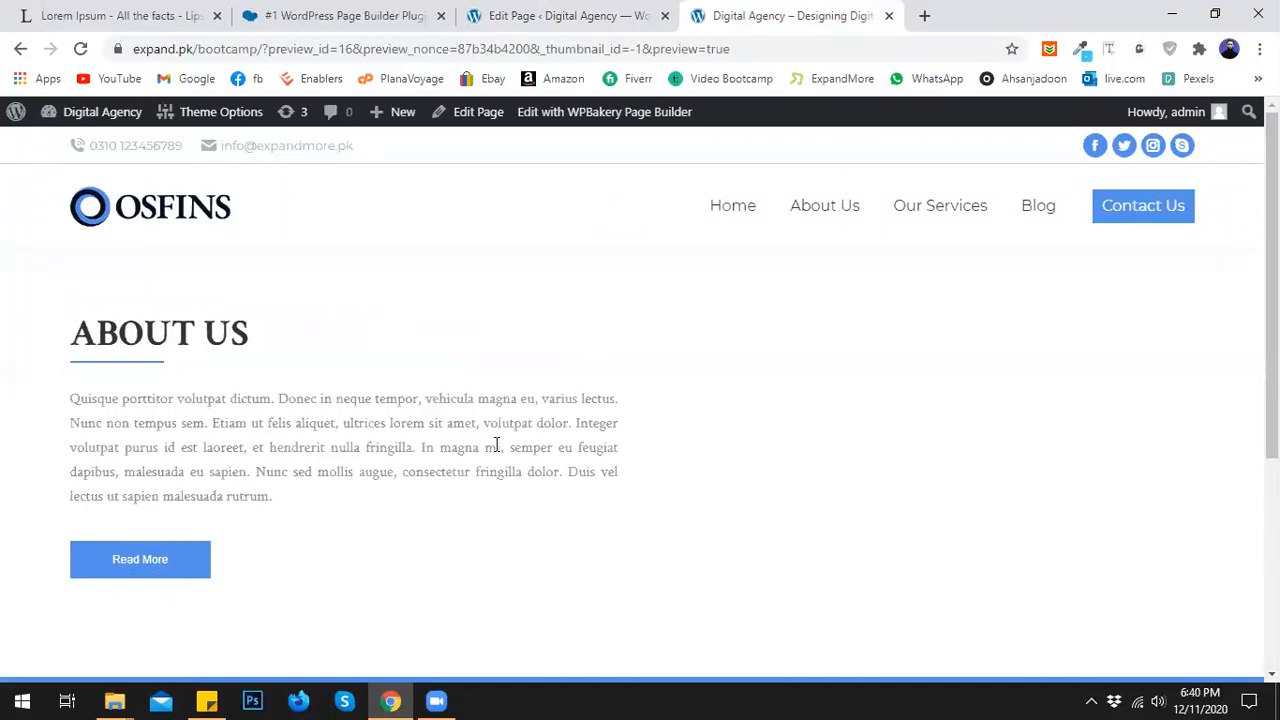
key(Print)
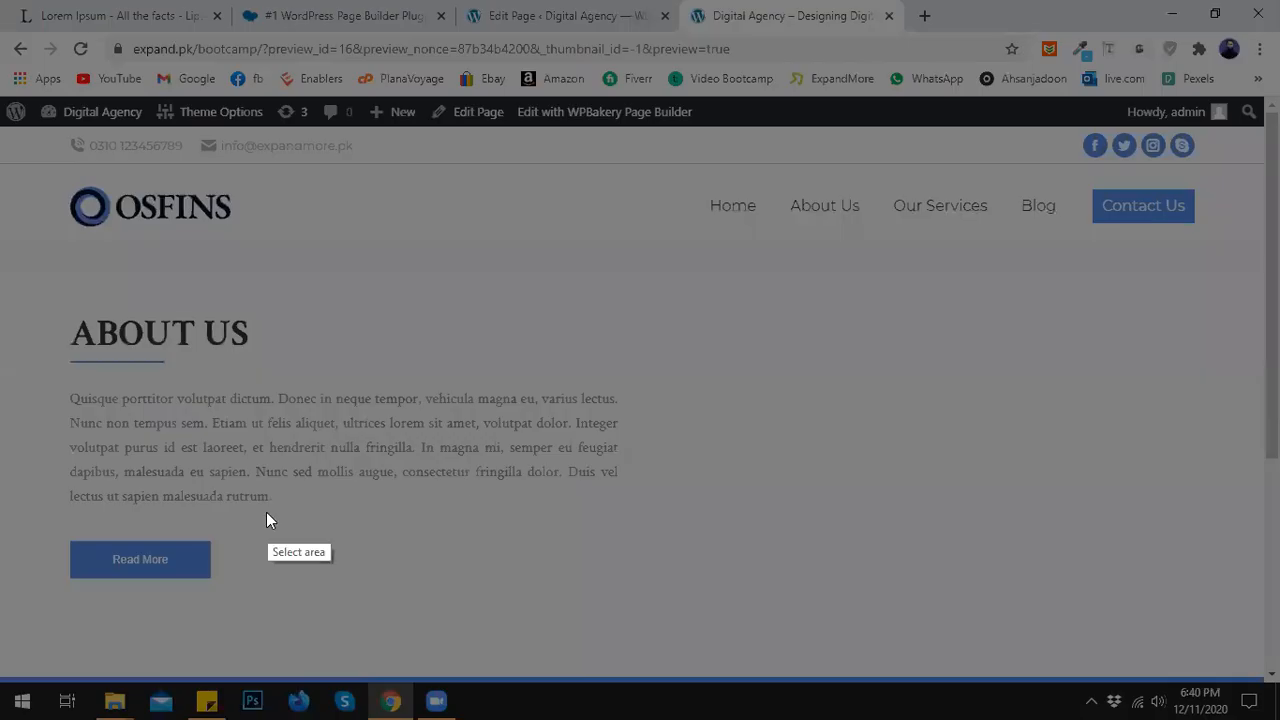
drag(95, 551, 190, 558)
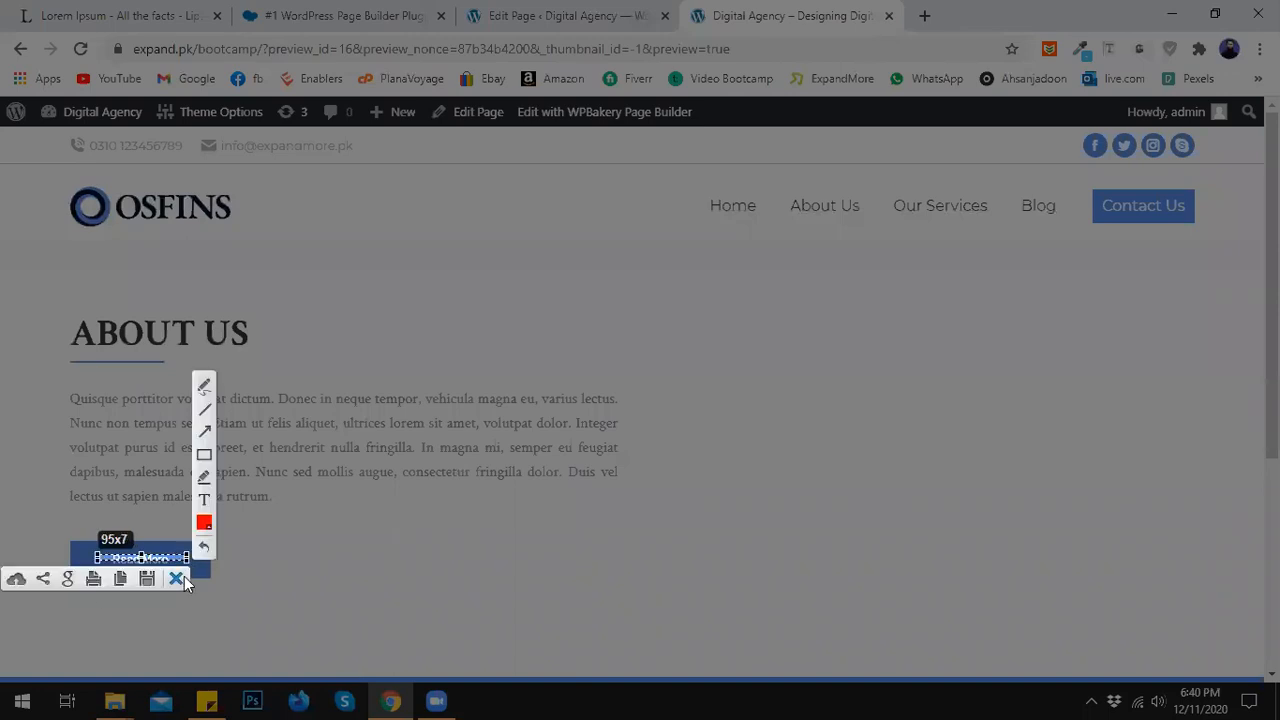
key(Escape)
click(547, 15)
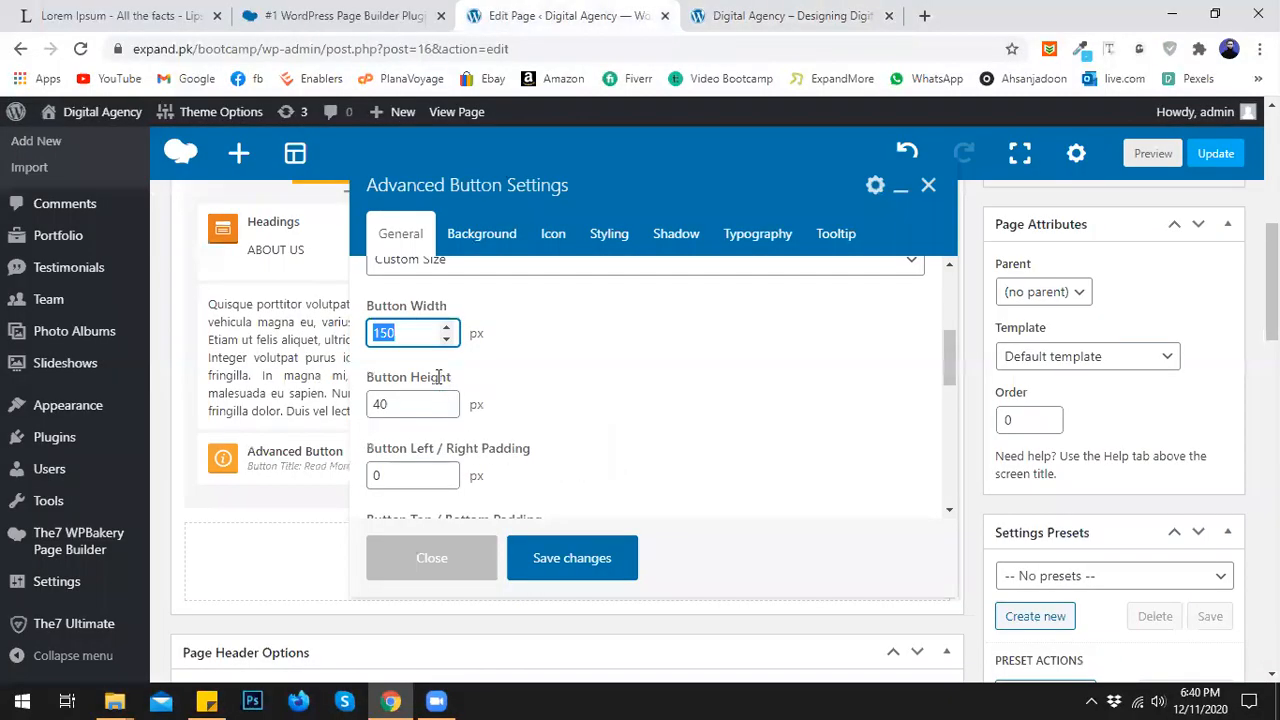
text(95)
click(563, 368)
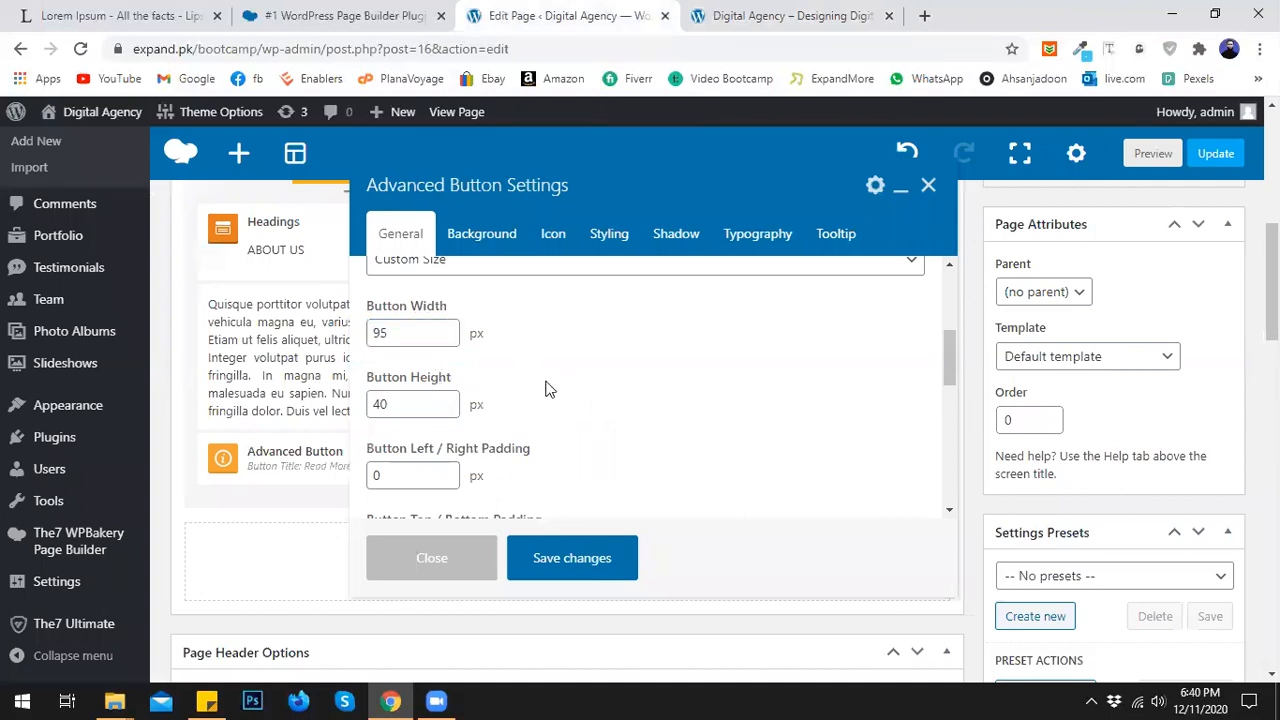